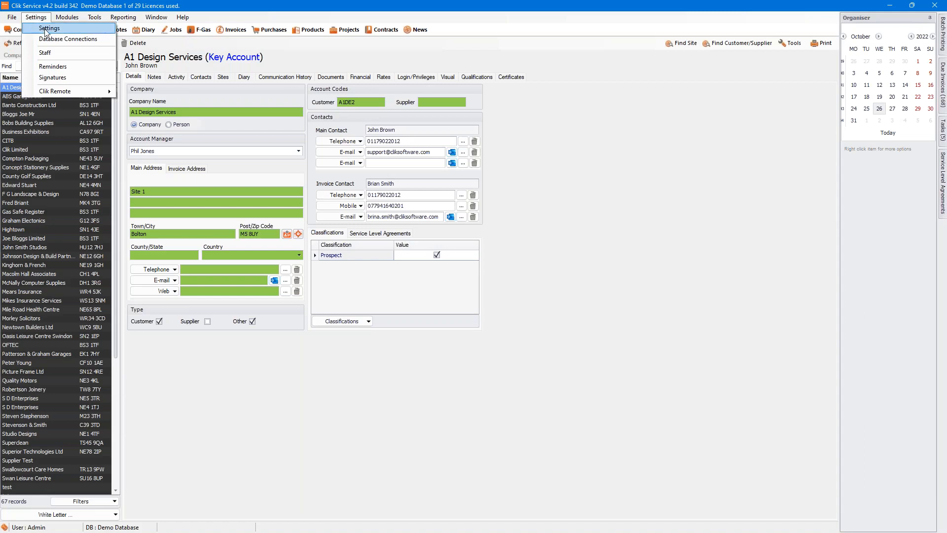
Step: Go to Settings, expand Communication and show the Microsoft Office 365 settings page
left_click(49, 28)
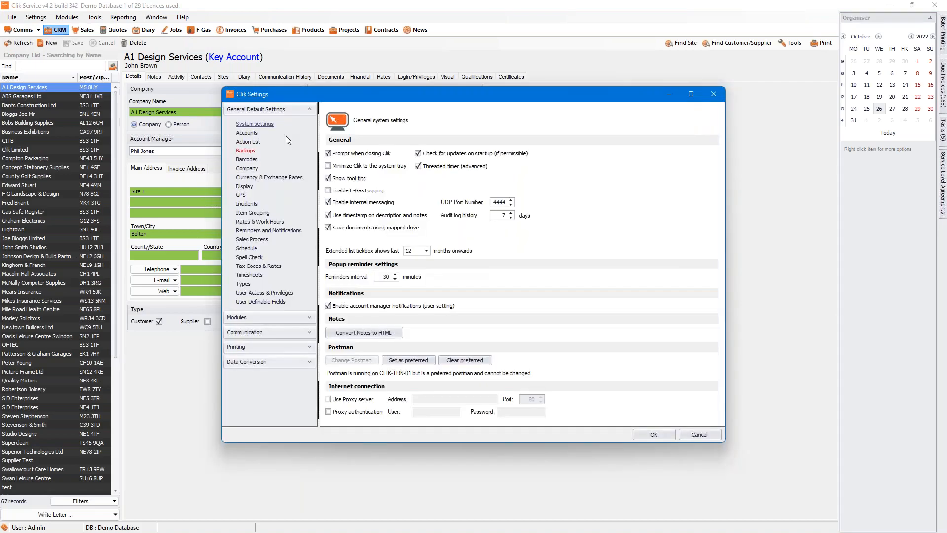
left_click(308, 333)
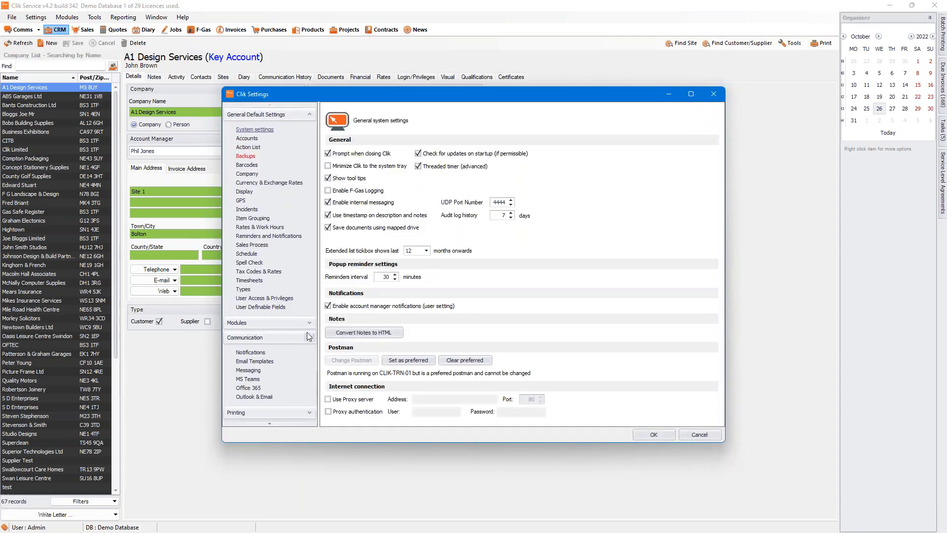
left_click(245, 389)
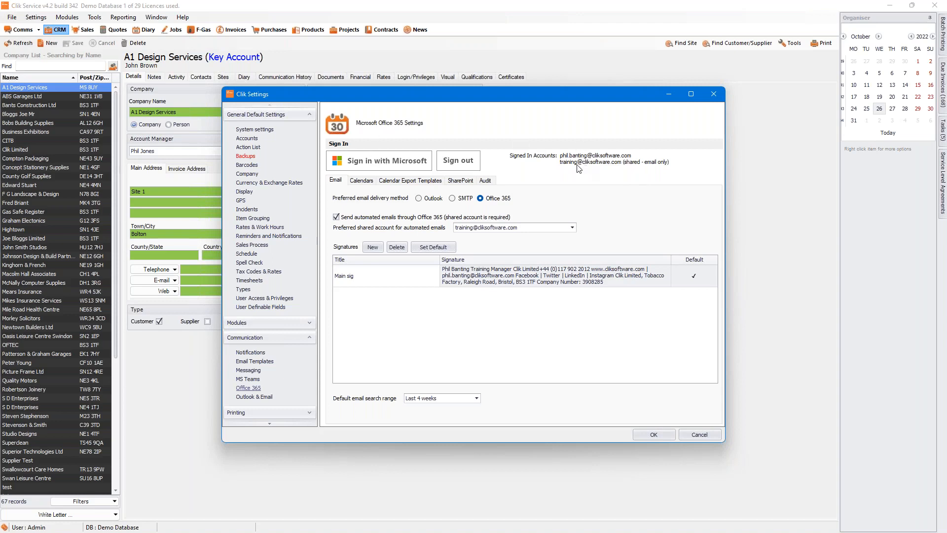
Step: Switch to the SharePoint tab to show the Default Documents Folder and Select File or Folder options
left_click(458, 182)
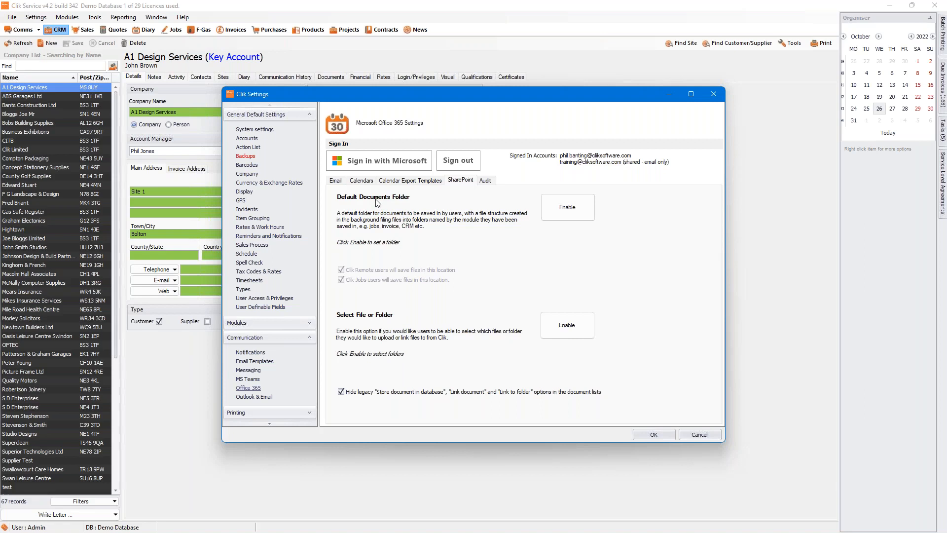
Step: Enable the default documents folder and set it to Clik Ltd Team Site > Documents > Clik Webinar 342
left_click(561, 213)
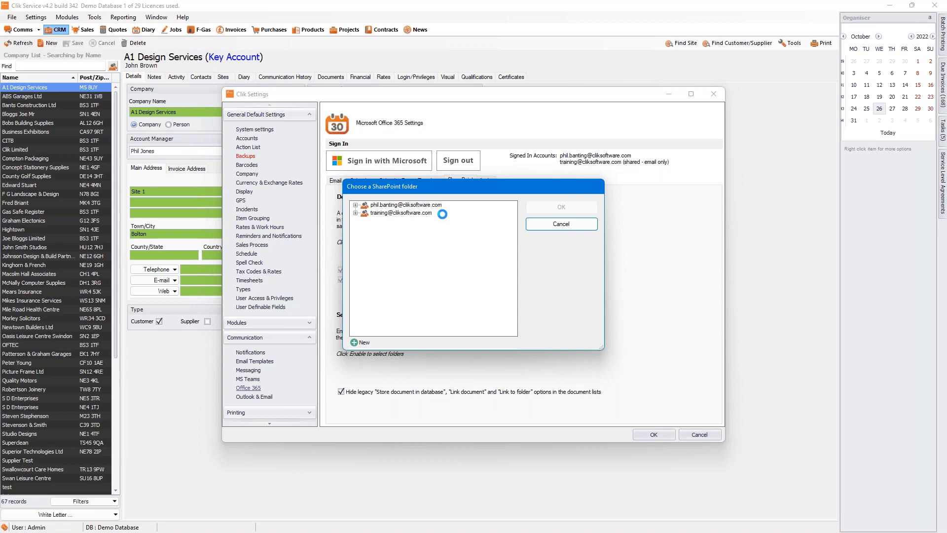
left_click(356, 213)
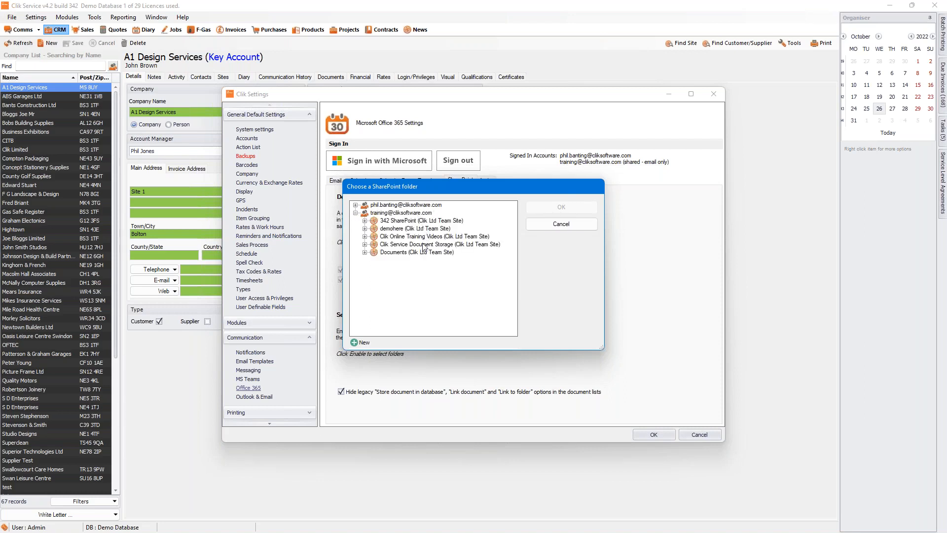
left_click(365, 253)
left_click(402, 222)
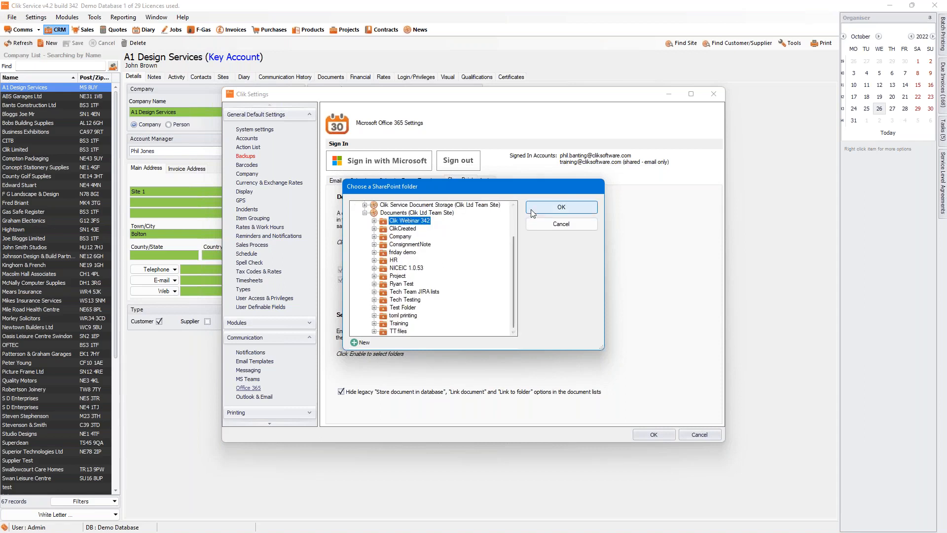
left_click(548, 209)
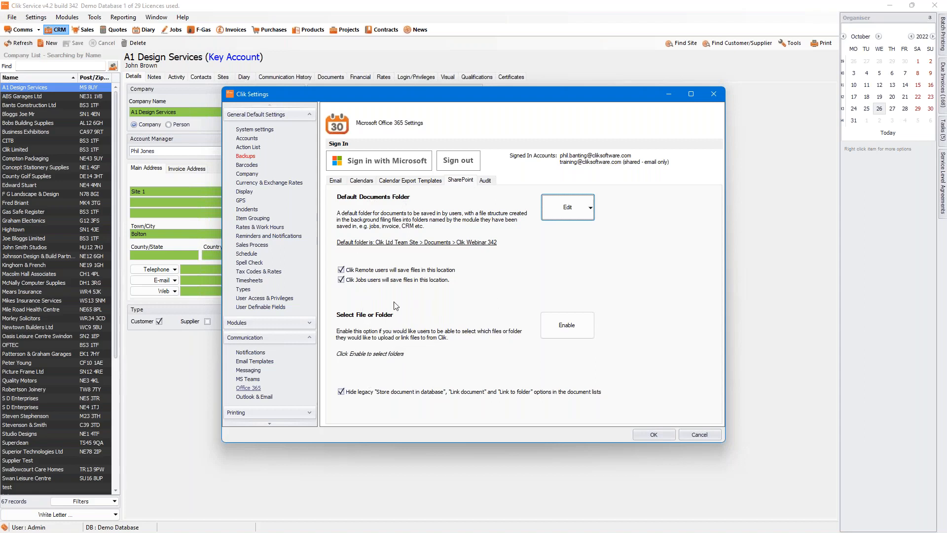
Step: Enable Select File or Folder and add Test Folder from the team site Documents as a selectable folder
left_click(575, 333)
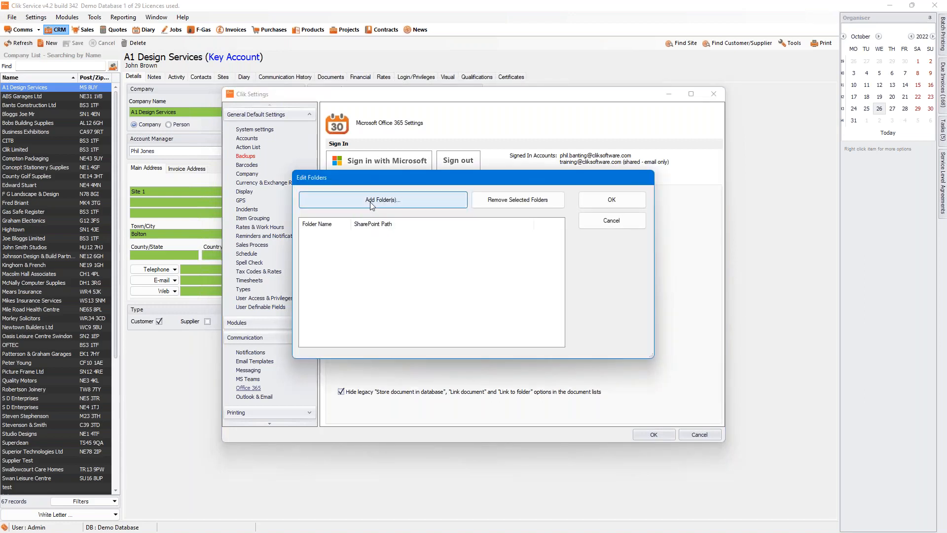
left_click(371, 204)
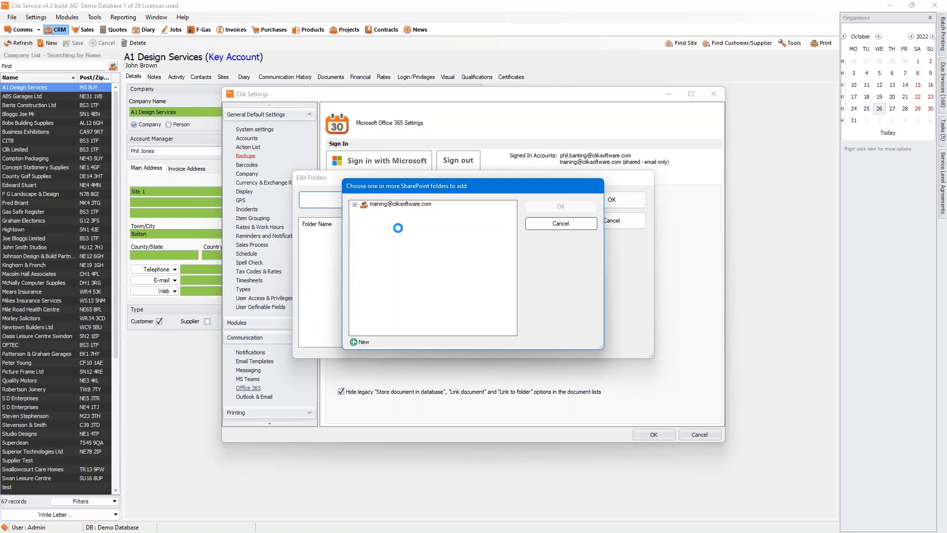
left_click(355, 204)
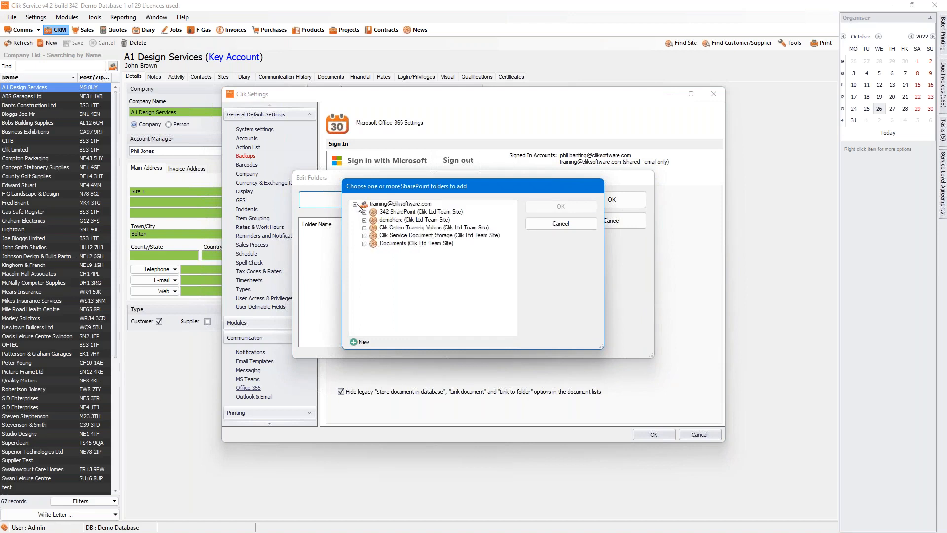
left_click(365, 244)
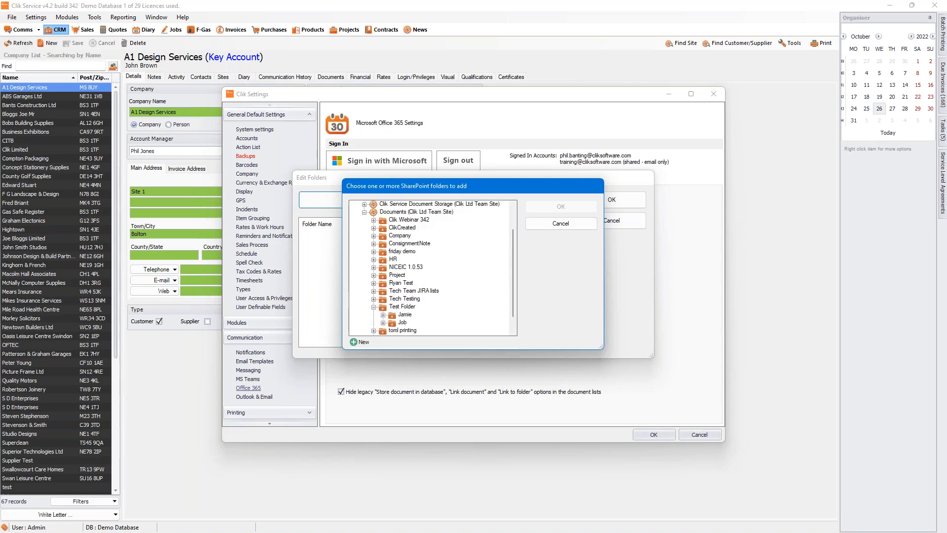
left_click(402, 307)
scroll(419, 307, "up", 2)
left_click(555, 207)
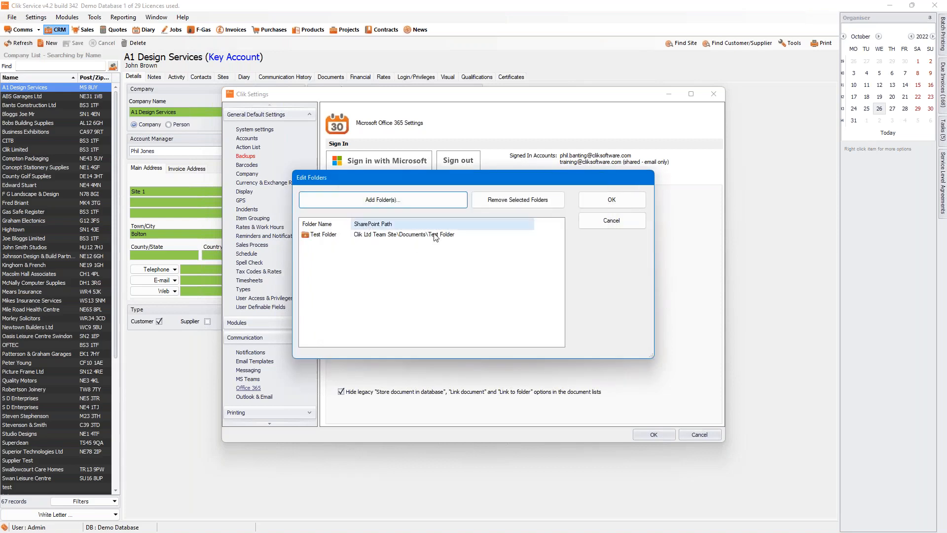
left_click(611, 201)
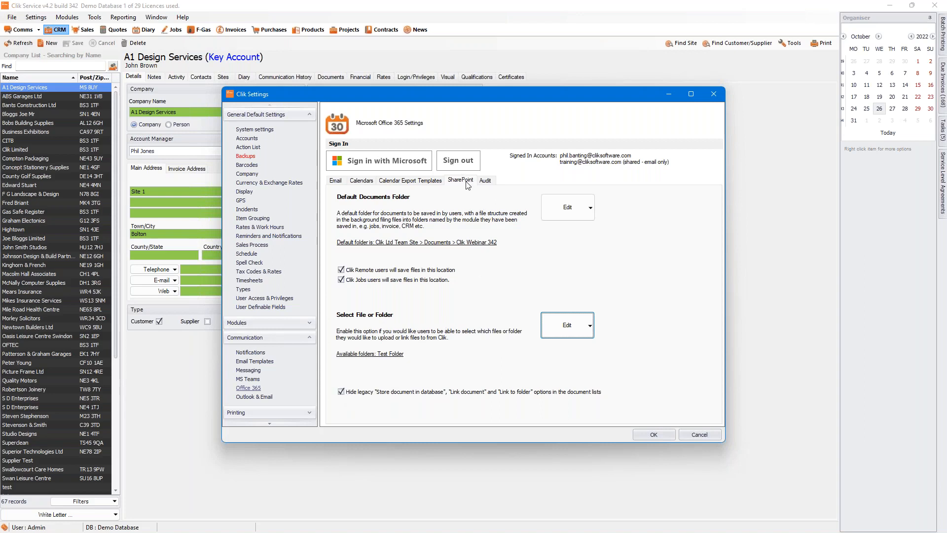
Step: Close Clik Settings with OK and open job sheet CO926 for Business Exhibitions from today's Jobs list
left_click(656, 435)
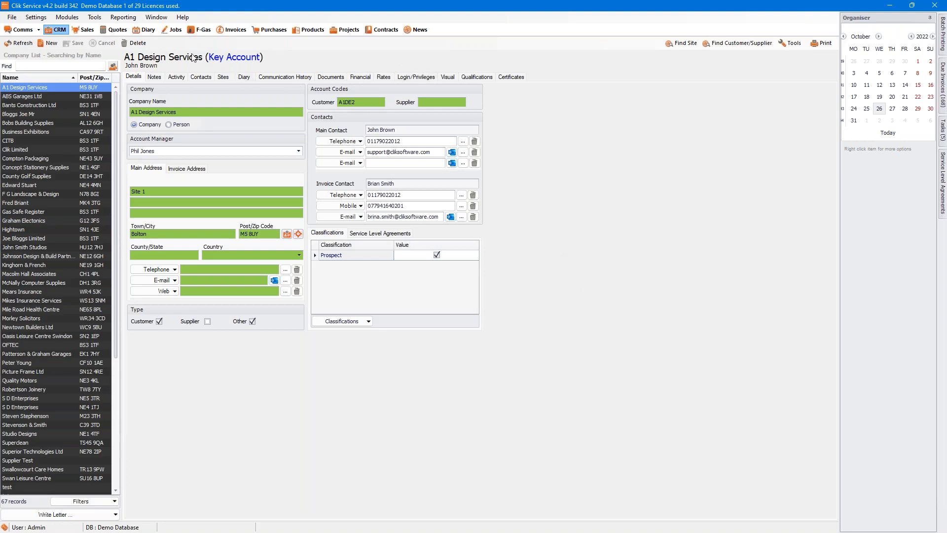
left_click(174, 29)
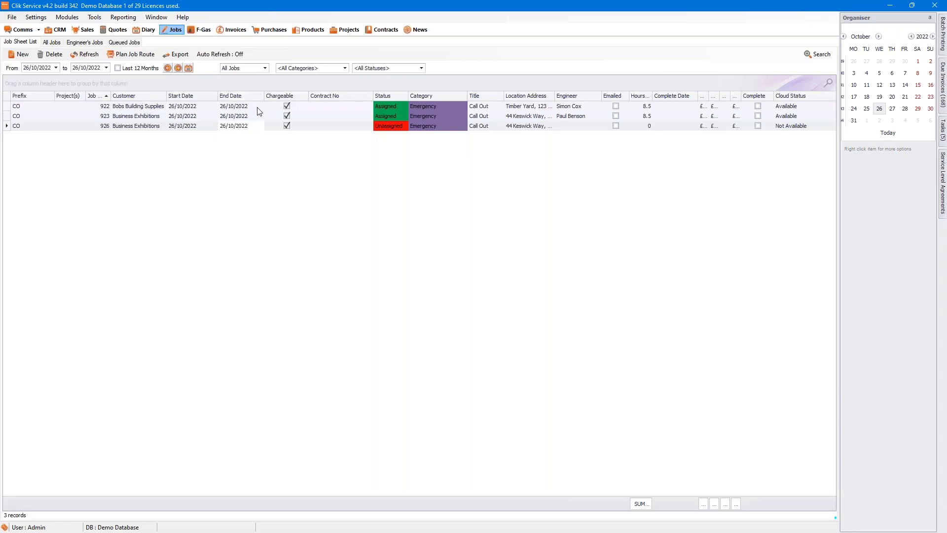
left_click(248, 128)
left_click(206, 129)
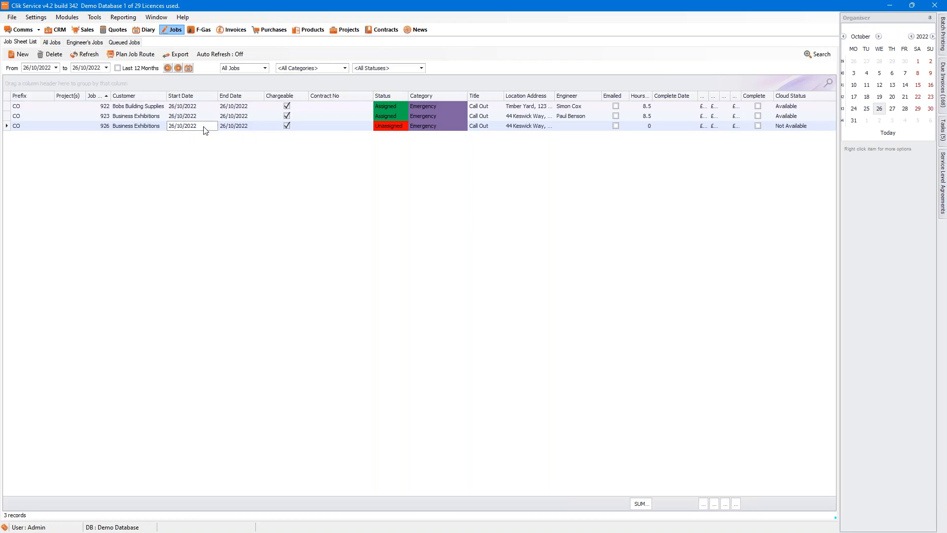
double_click(206, 129)
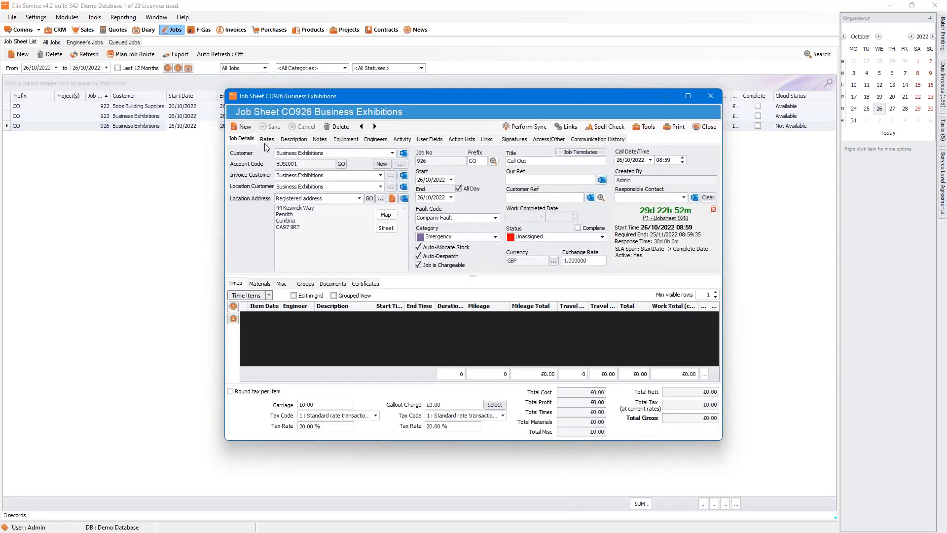
Step: Add Service Sheet.docx to job CO926's Documents as a document stored in SharePoint
left_click(334, 285)
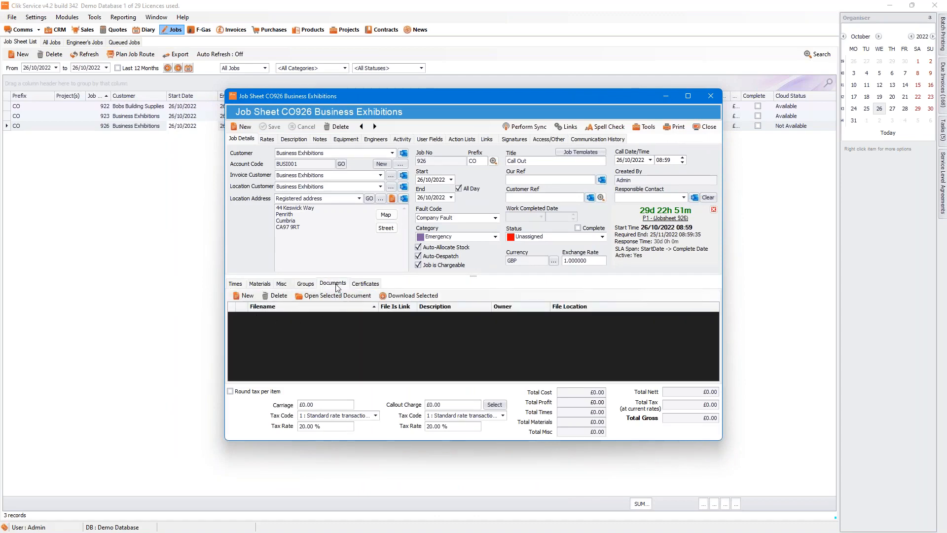
left_click(242, 298)
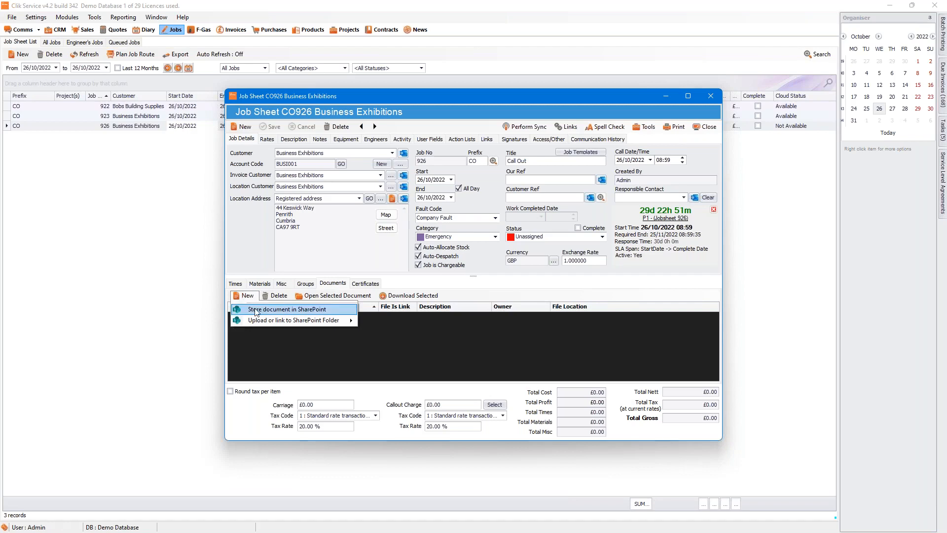
mouse_move(255, 319)
left_click(263, 310)
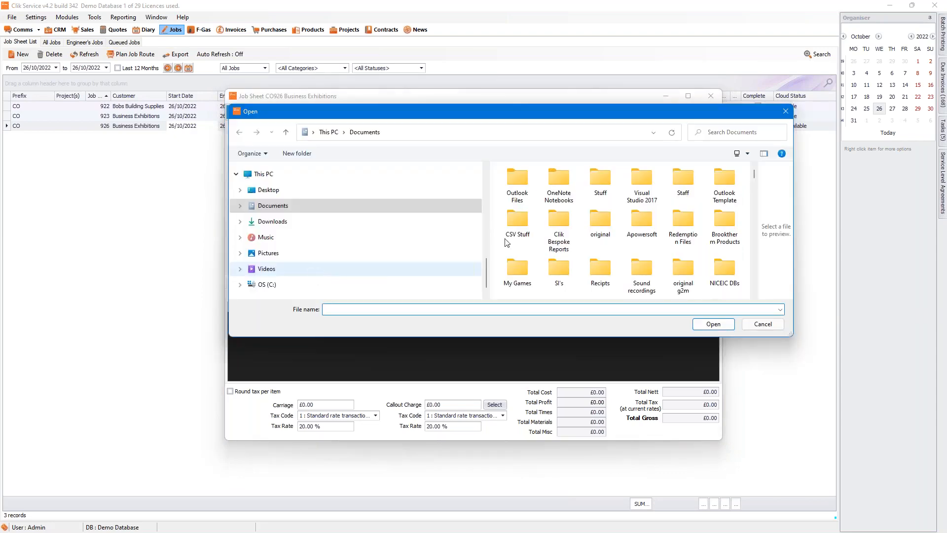
left_click_drag(753, 173, 765, 309)
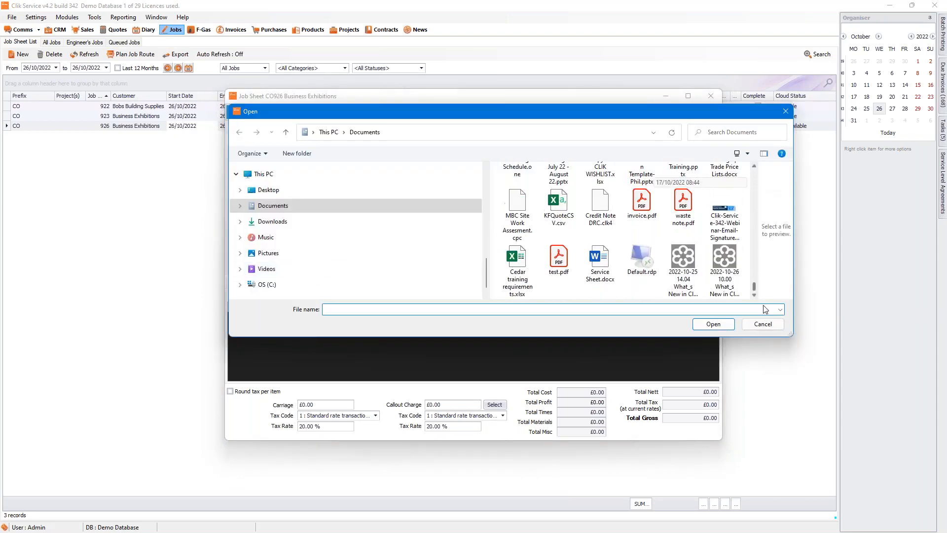
double_click(591, 263)
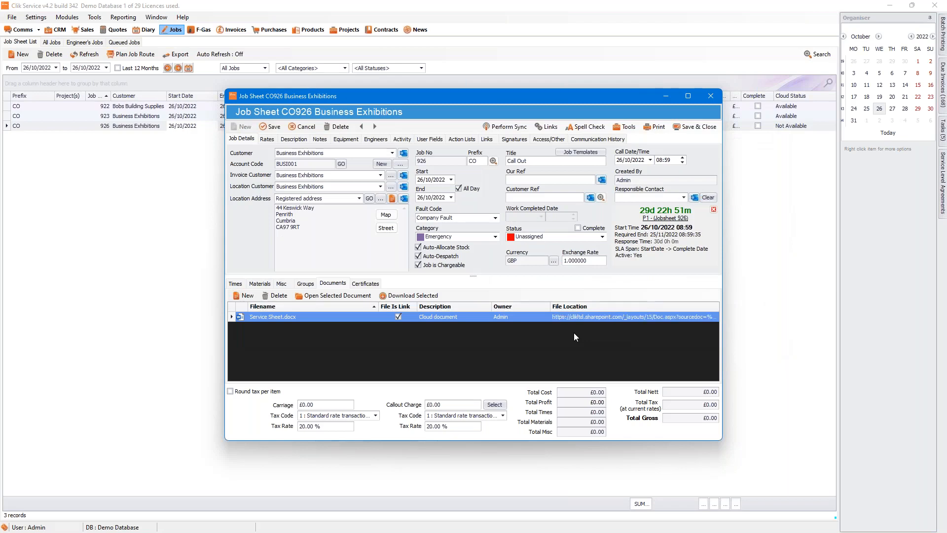
Step: Add the engineer to job CO926 for 26/10/2022 on the Engineers tab and save the job sheet
left_click(375, 140)
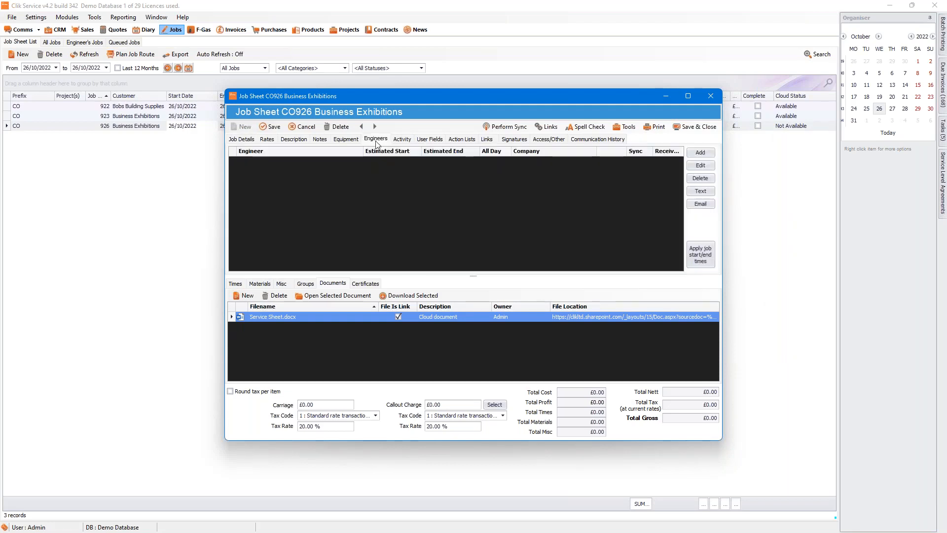
left_click(700, 153)
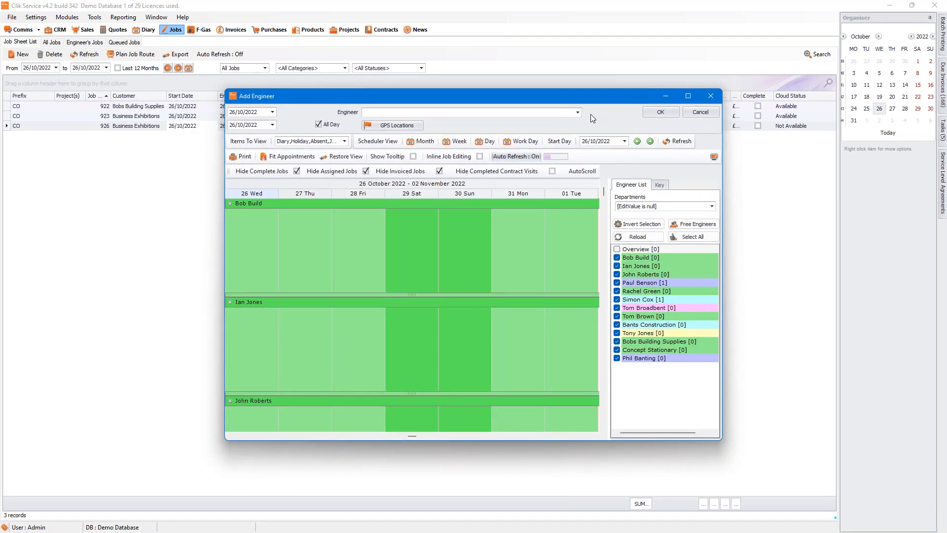
left_click(579, 111)
left_click(402, 155)
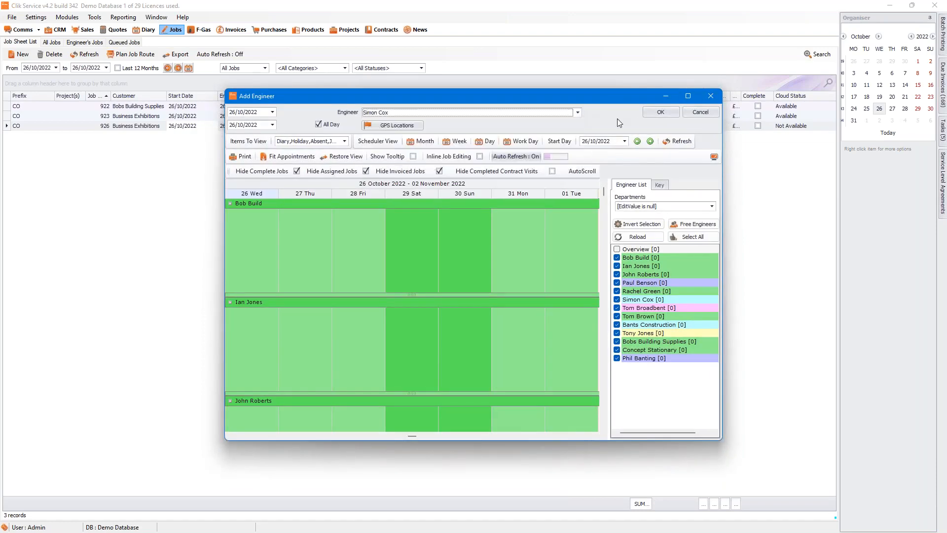
left_click(661, 112)
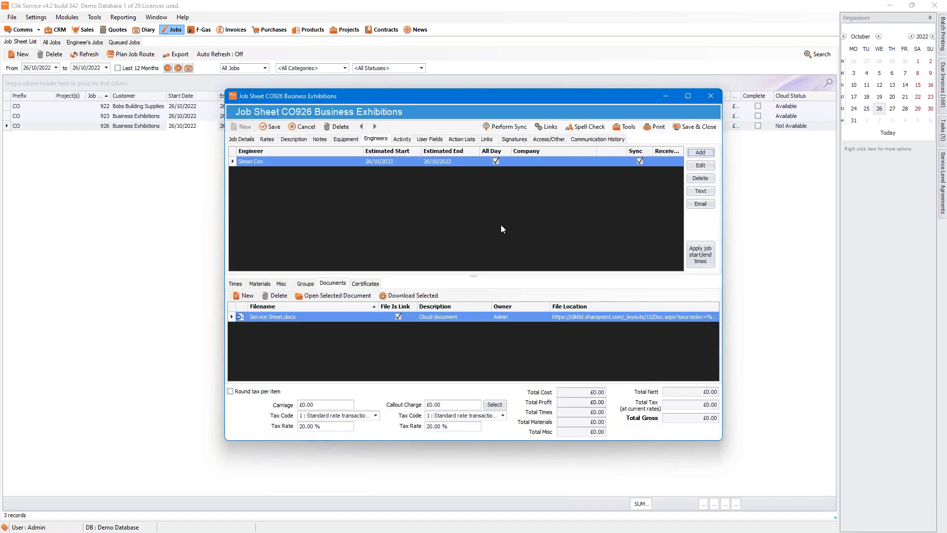
left_click(275, 127)
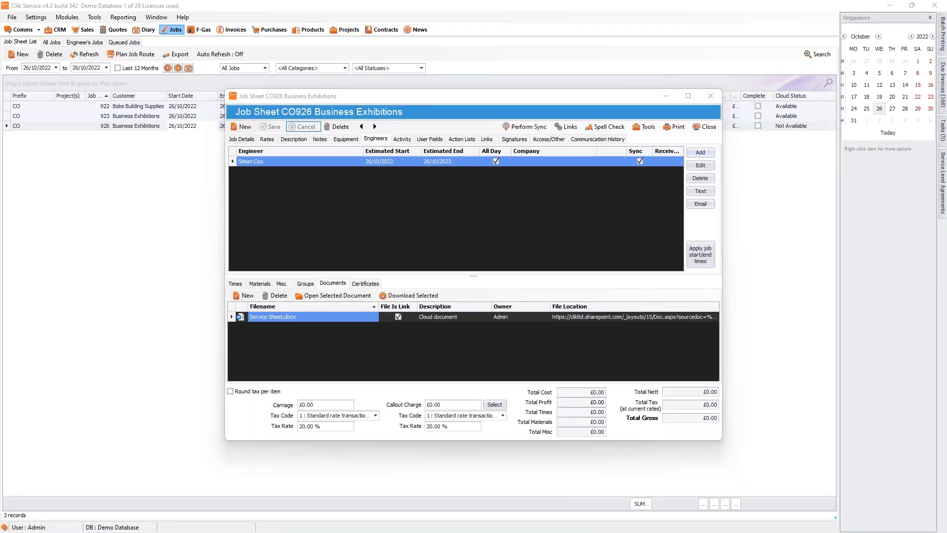
Step: Maximize the browser and log back in to Clik Remote with the engineer's saved username and password
left_click_drag(351, 28, 425, 59)
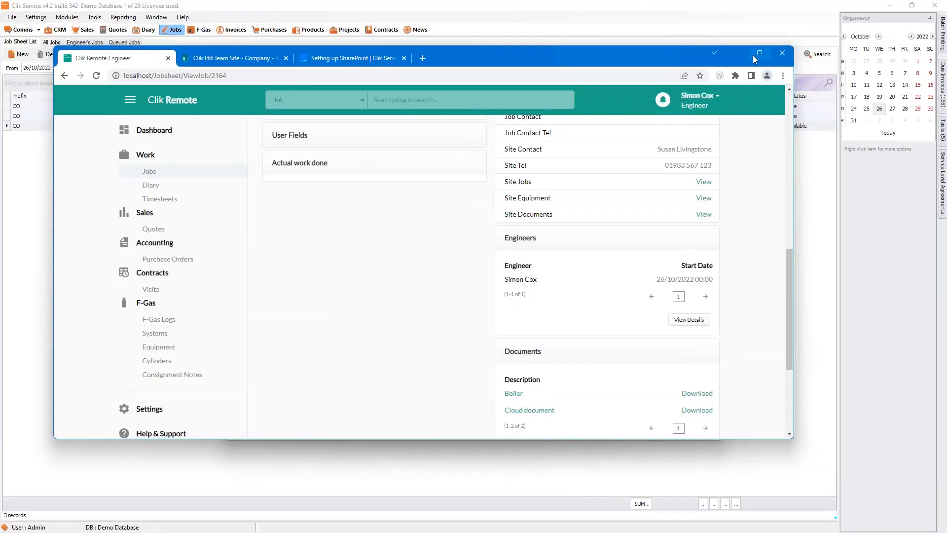
left_click(759, 53)
scroll(214, 126, "up", 5)
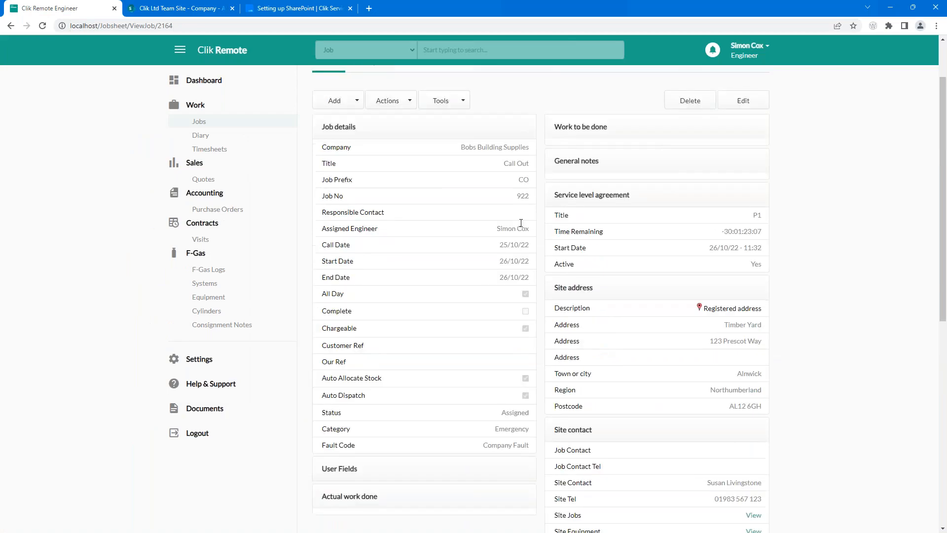
left_click(215, 127)
left_click(440, 248)
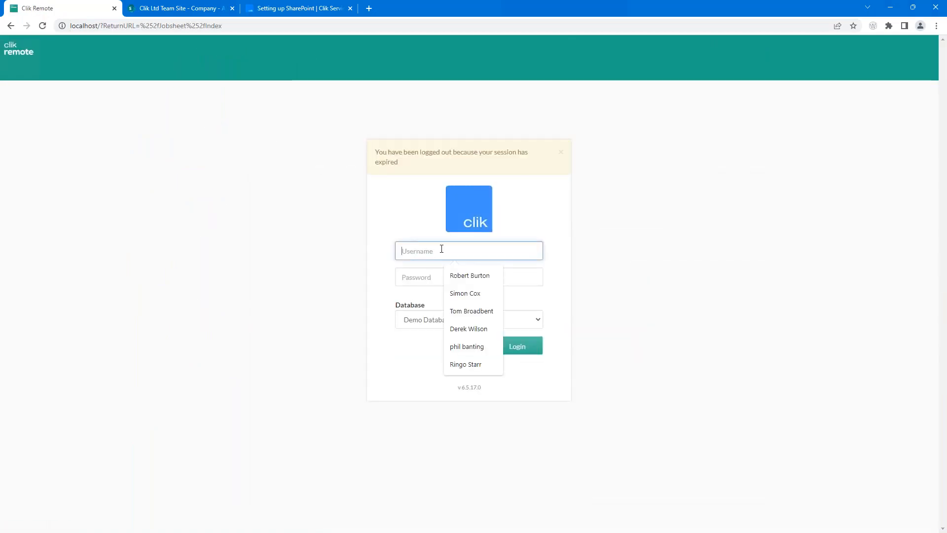
left_click(465, 294)
left_click(457, 277)
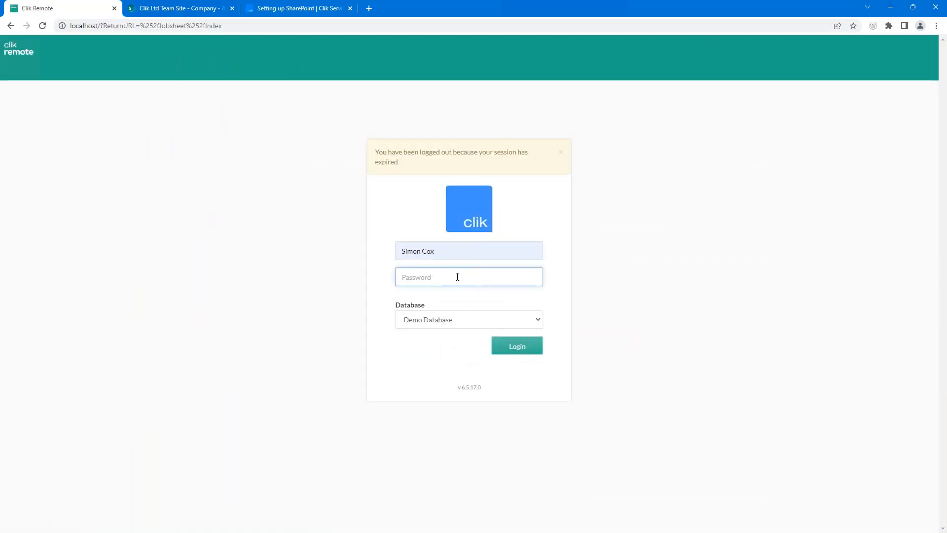
type("•••••••")
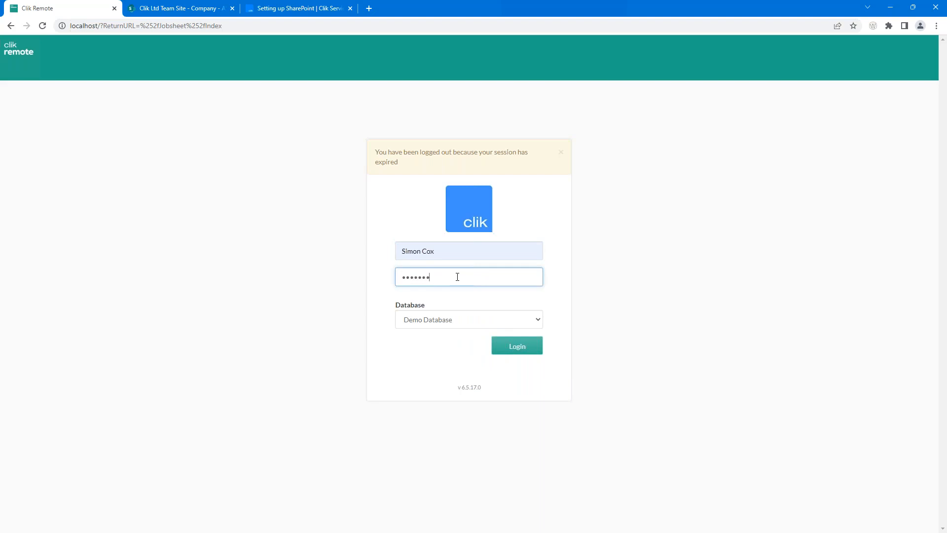
key("Return")
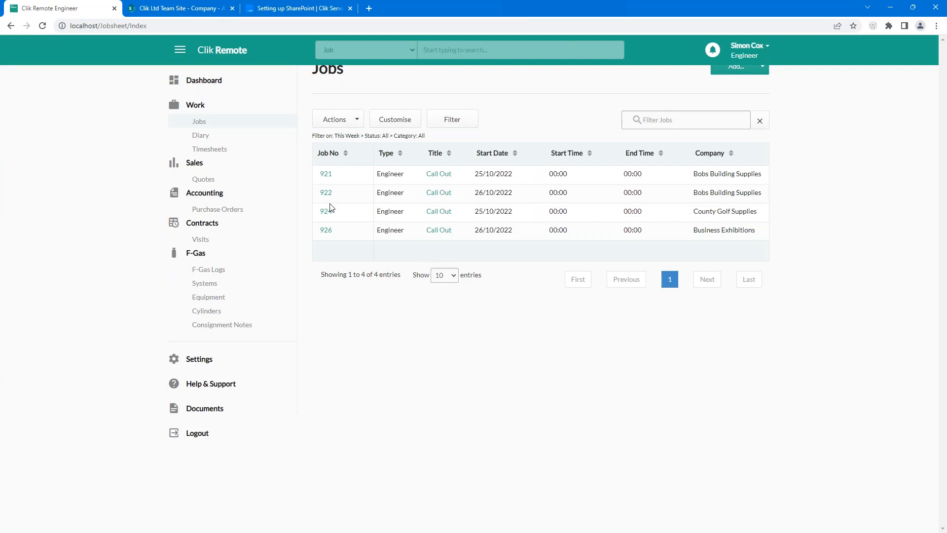
Step: Open job 926 and scroll to its Documents list showing Service Sheet.docx
left_click(327, 231)
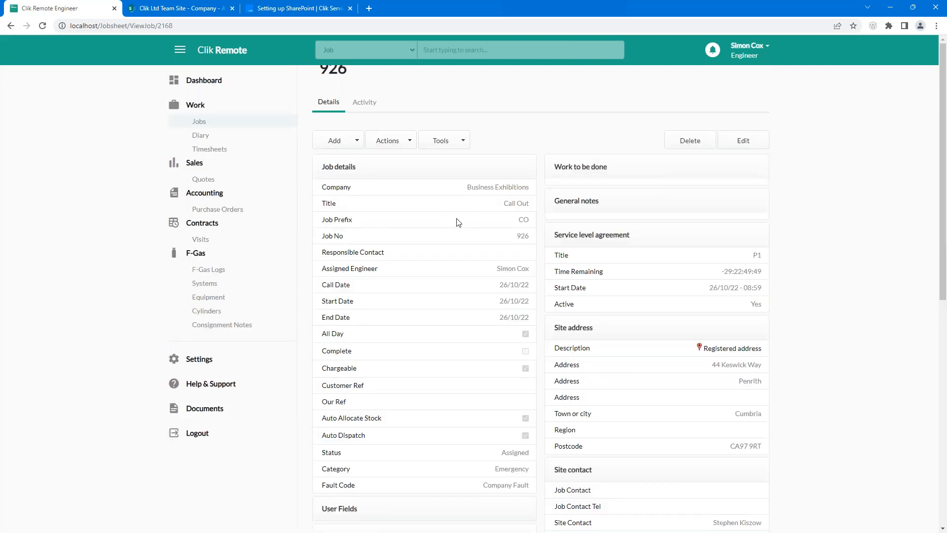
scroll(458, 222, "down", 9)
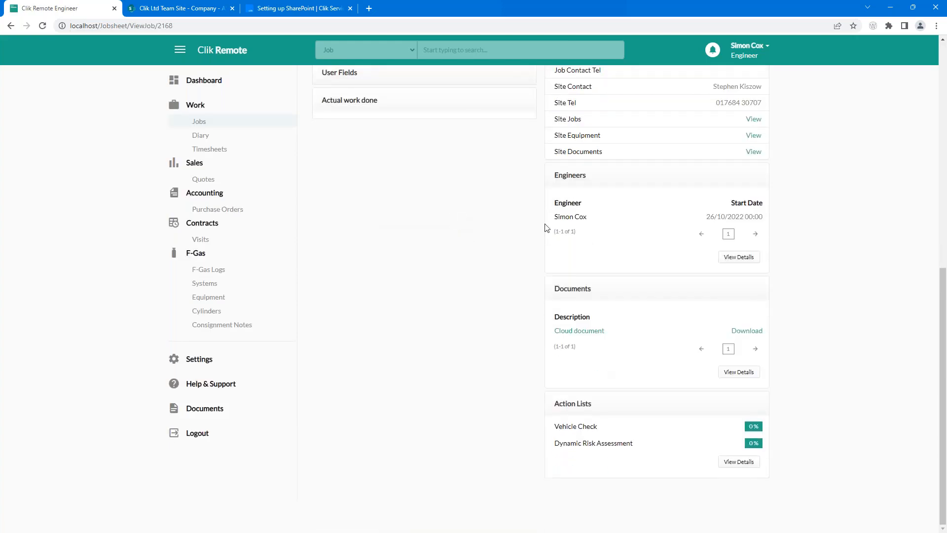
left_click_drag(637, 392, 734, 394)
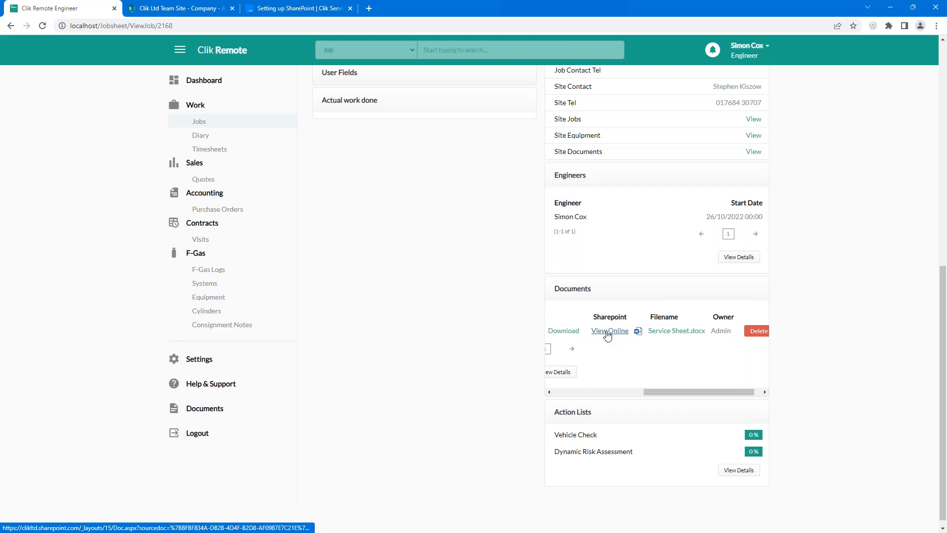
Step: Open Service Sheet.docx with View Online and enter Site 'Clik Site' and Description 'Job'
left_click(607, 334)
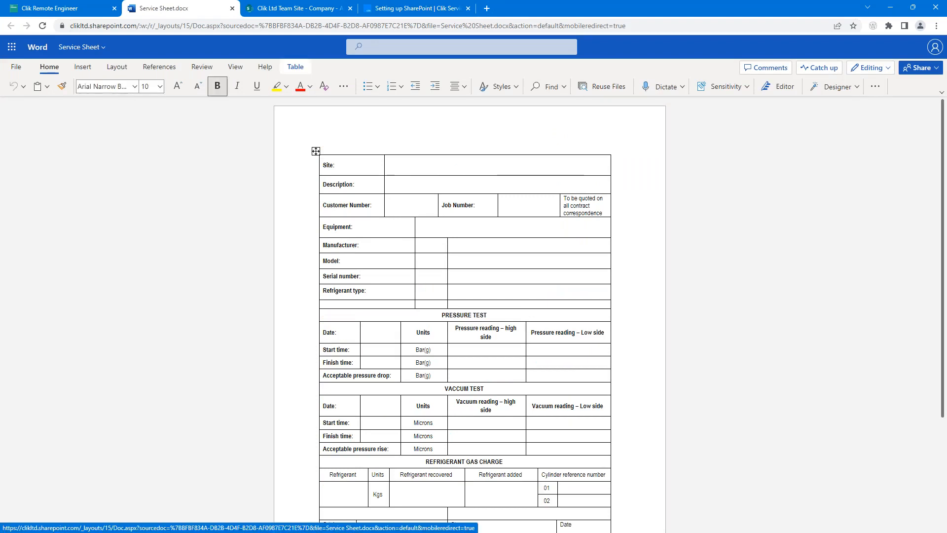
left_click(410, 161)
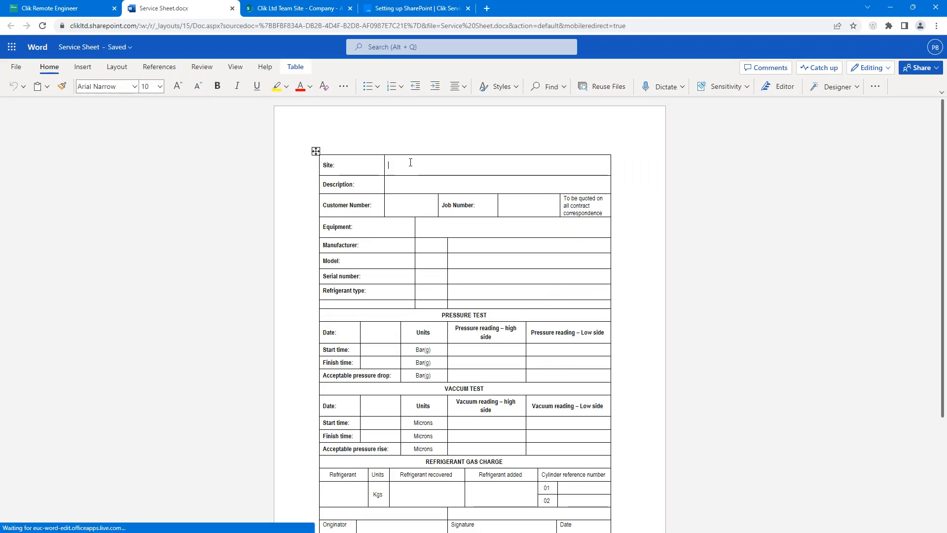
type("Clik Site")
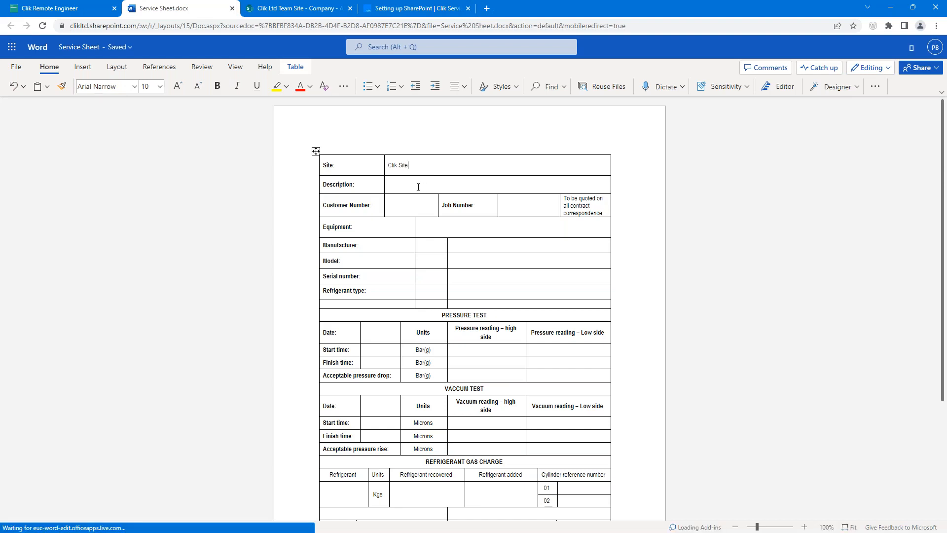
left_click(416, 186)
type("Job")
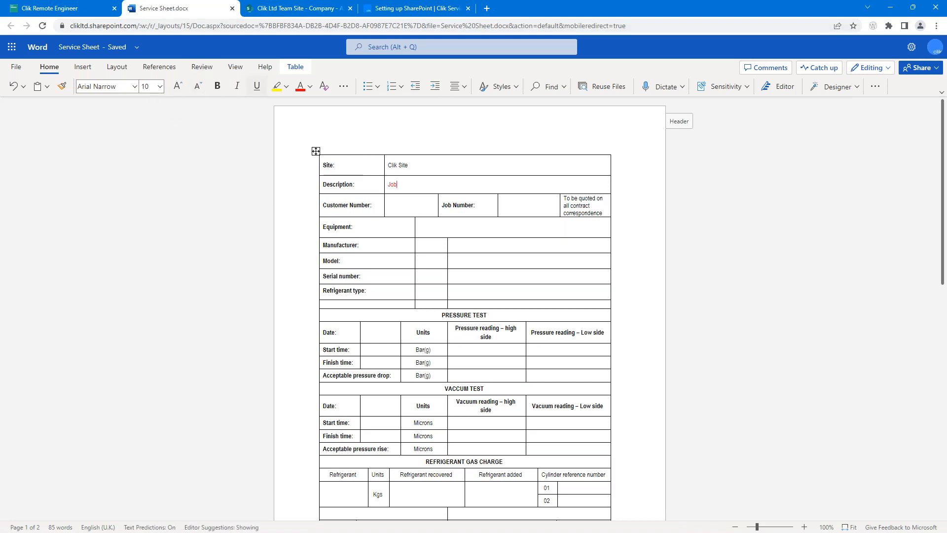
Step: Upload 48-64kw-front-1204330-format.jpg to job 926 in Clik Remote with the description 'Boiler'
left_click(83, 9)
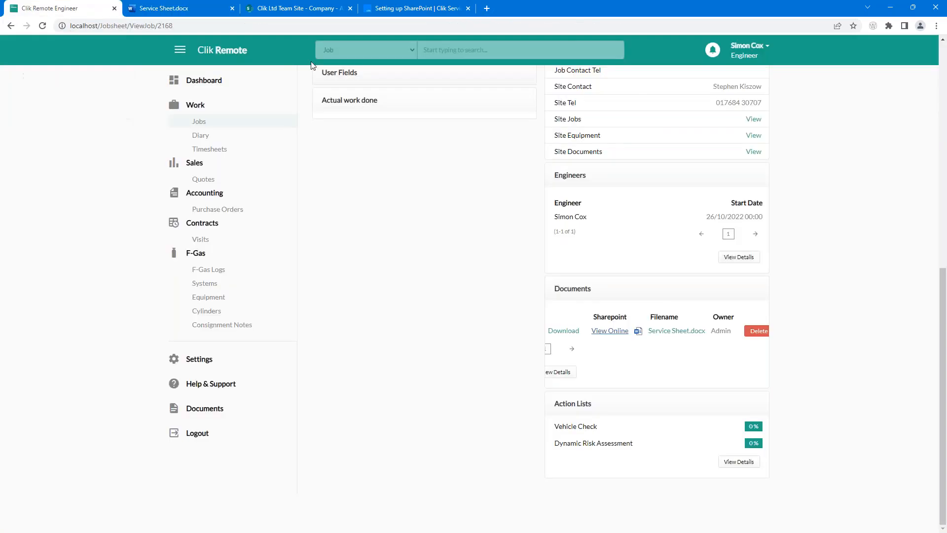
scroll(658, 327, "up", 9)
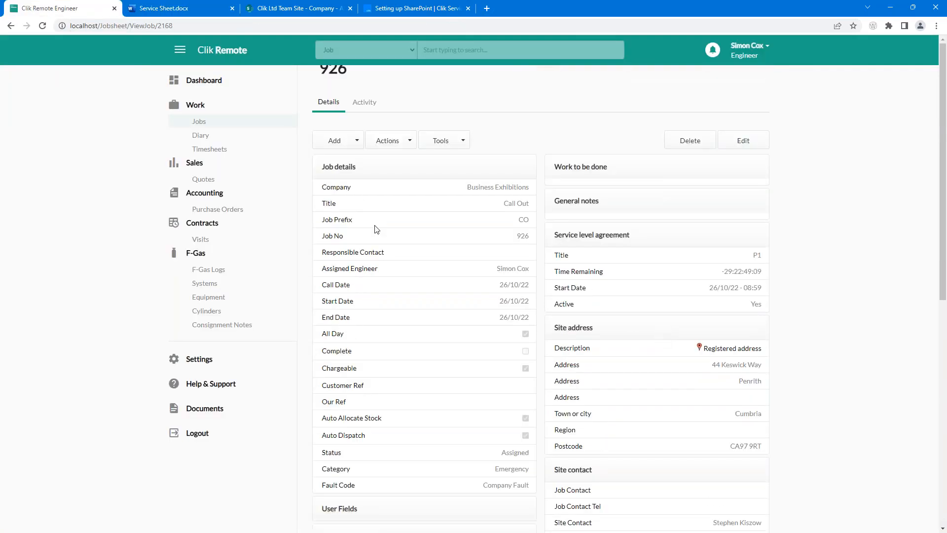
left_click(344, 144)
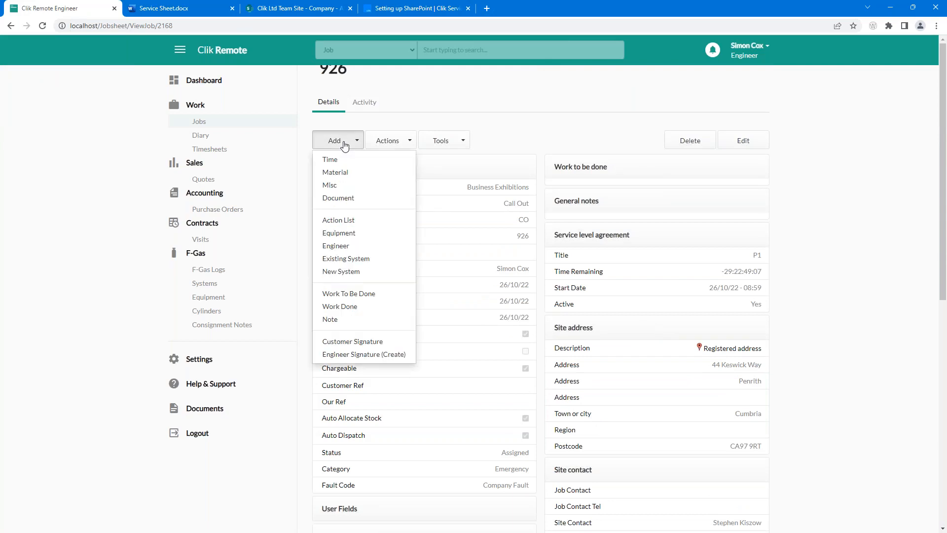
left_click(341, 199)
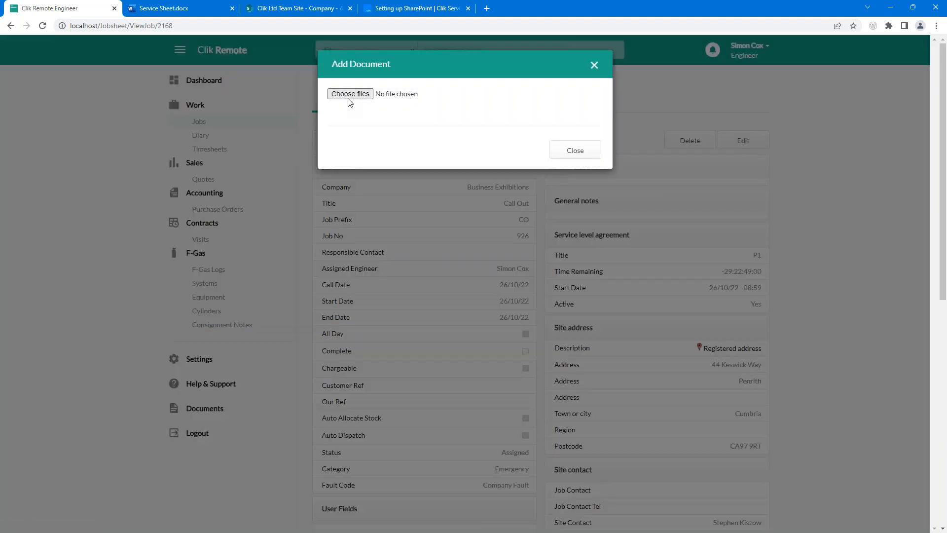
left_click(350, 94)
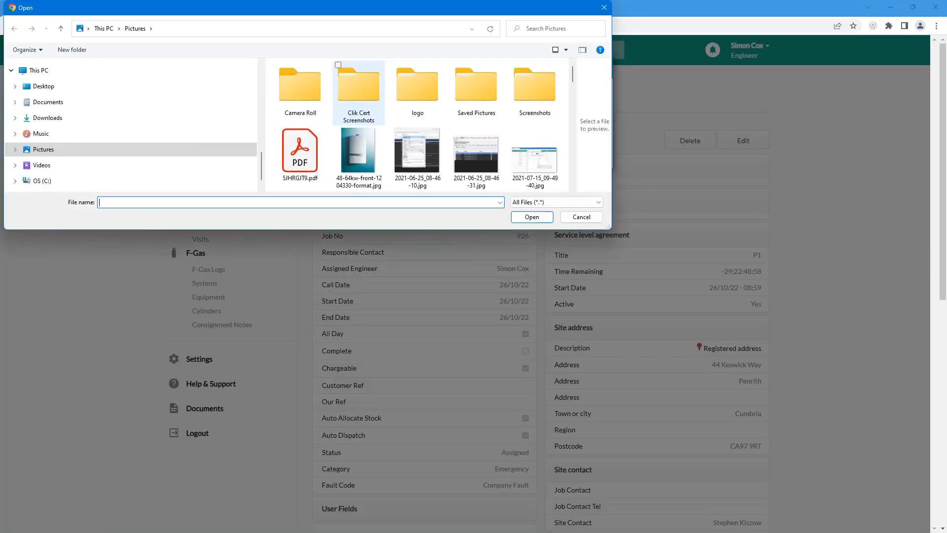
left_click(361, 134)
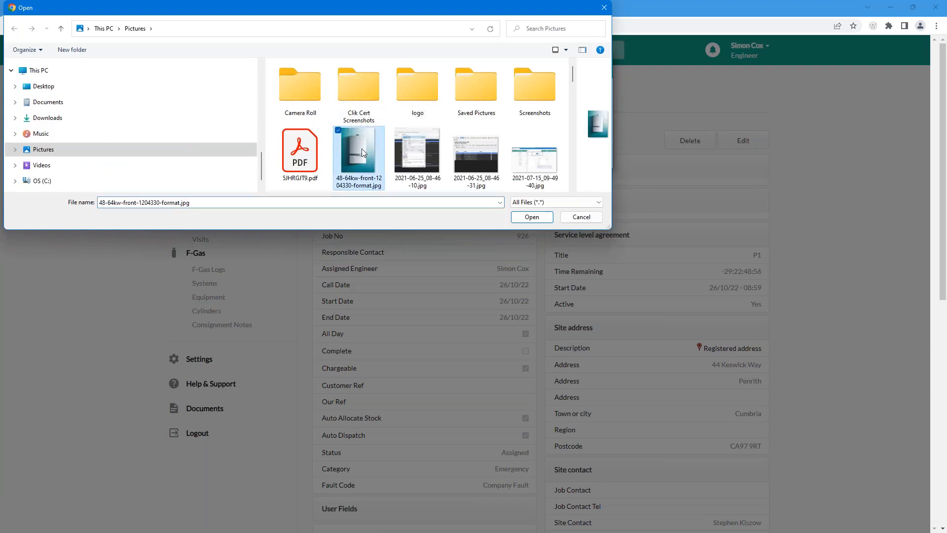
left_click(531, 216)
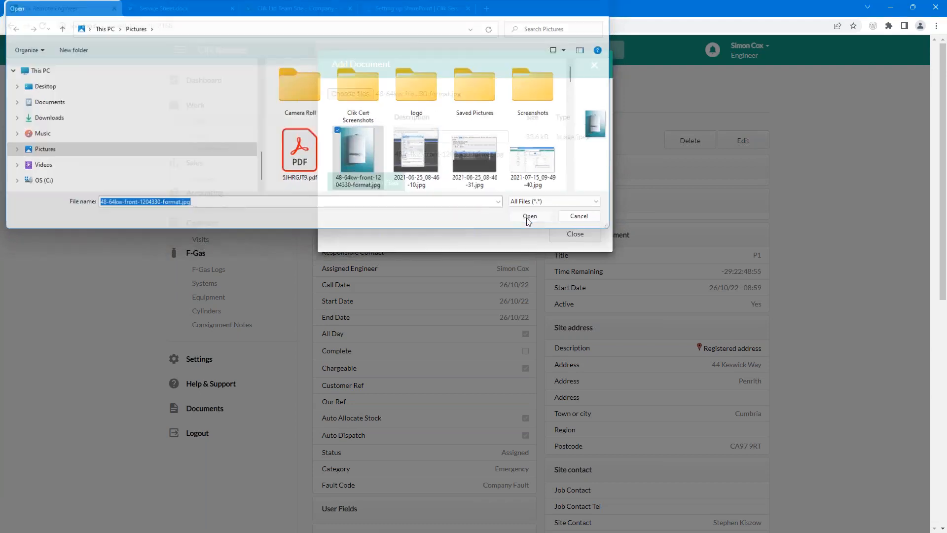
type("Boiler")
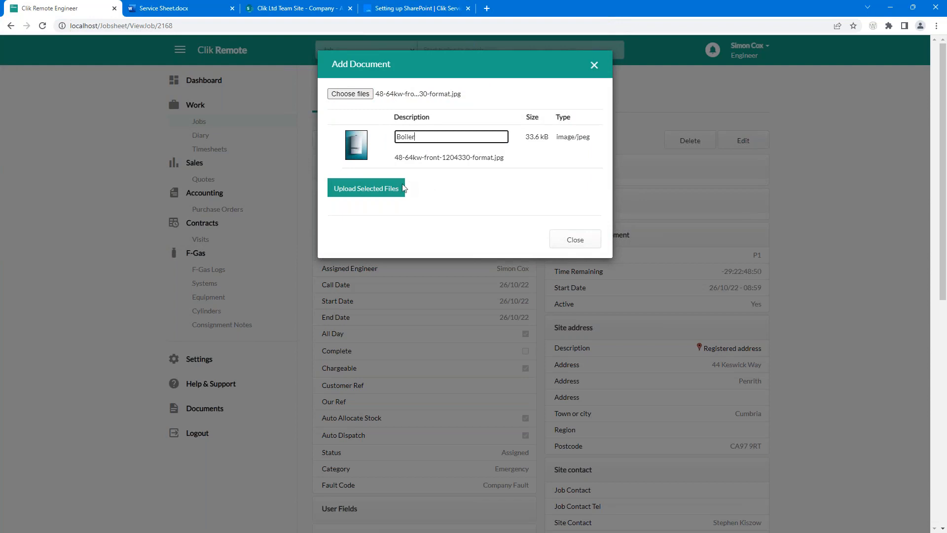
left_click(382, 192)
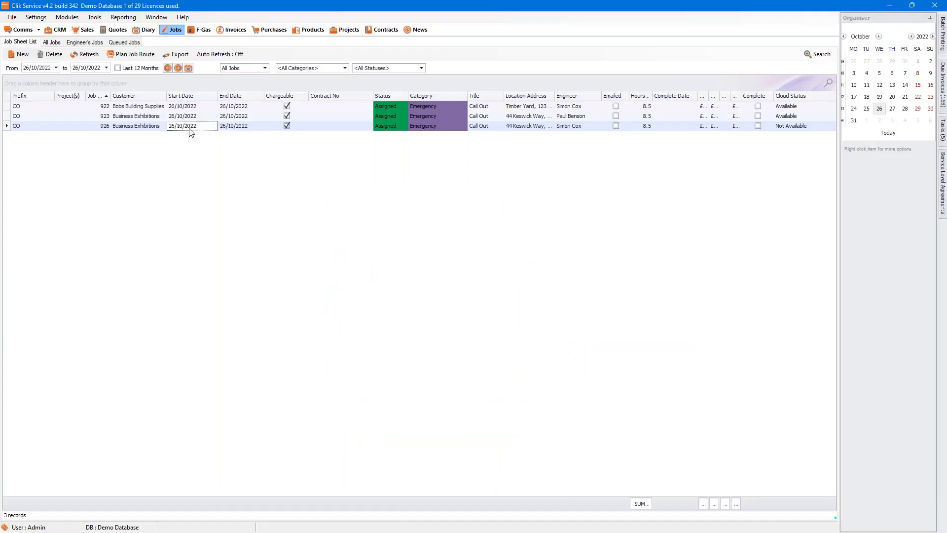
Step: Check job sheet CO926's Documents tab, then bring up the SharePoint Clik Ltd Team Site
double_click(190, 128)
left_click(329, 284)
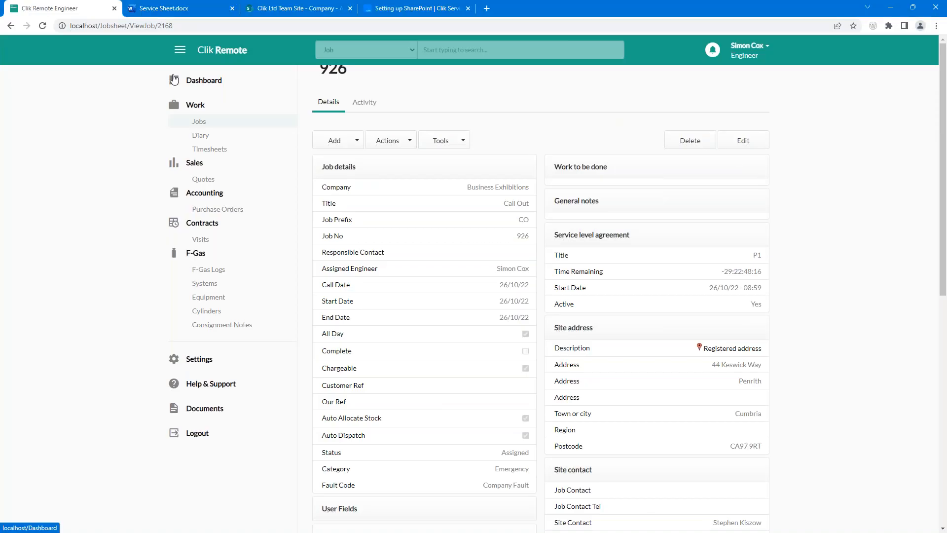
left_click(270, 7)
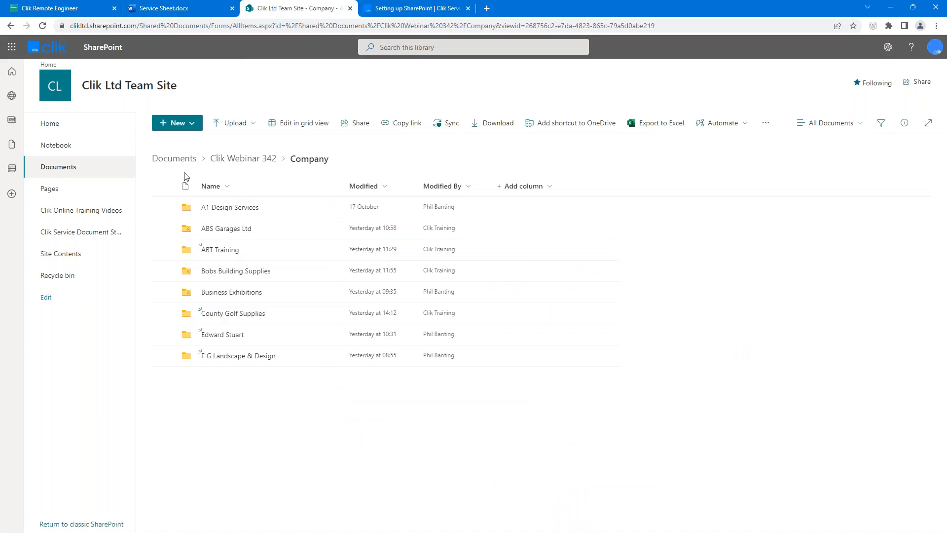
Step: Browse SharePoint Documents to Business Exhibitions > Jobsheet > CO926 and open Service Sheet.docx in Word Online
left_click(78, 168)
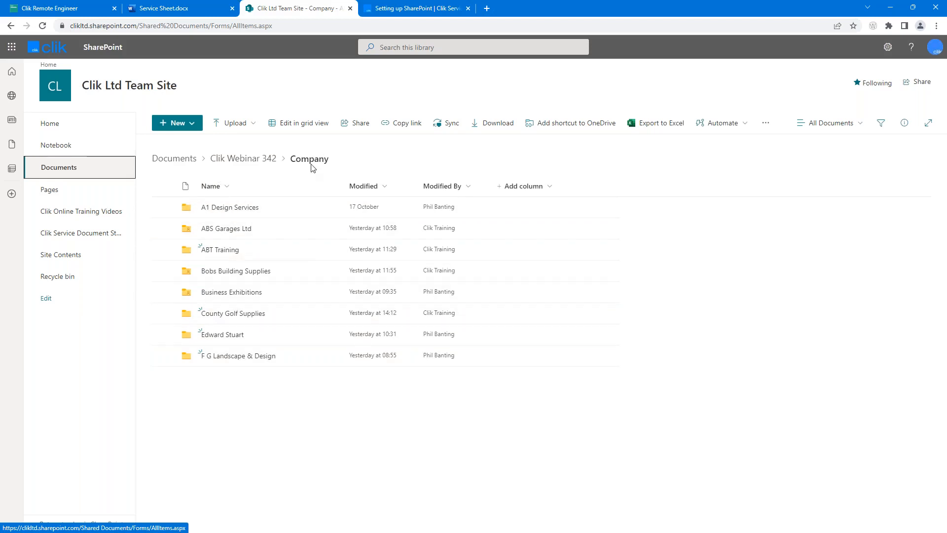
left_click(231, 292)
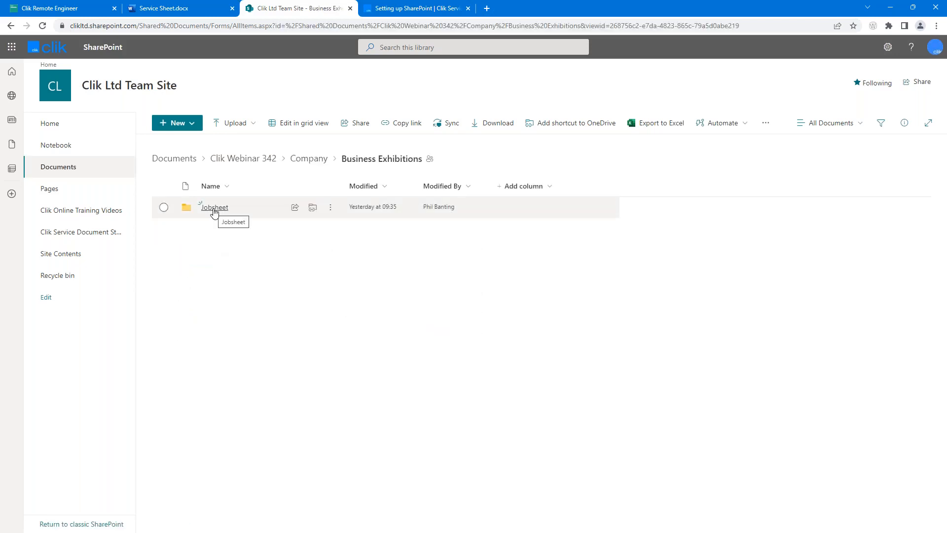
left_click(213, 208)
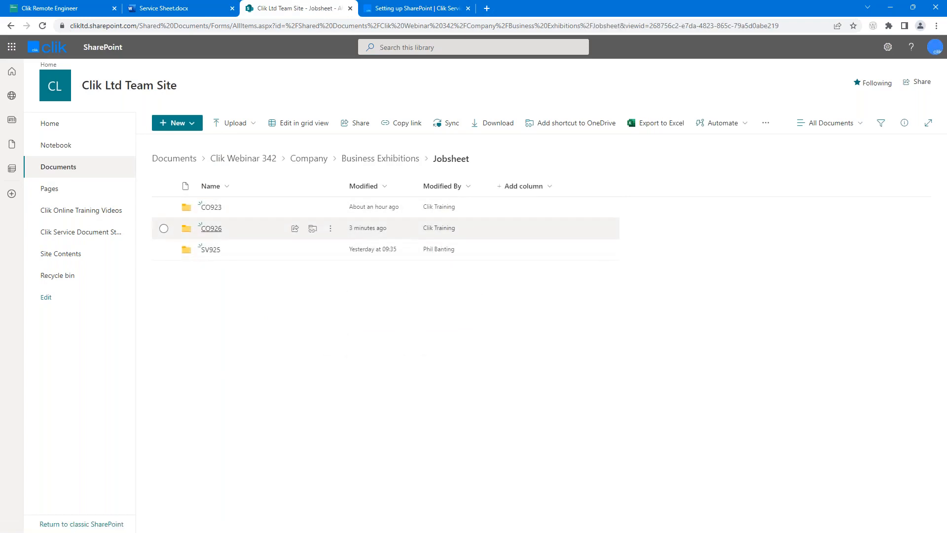
left_click(209, 230)
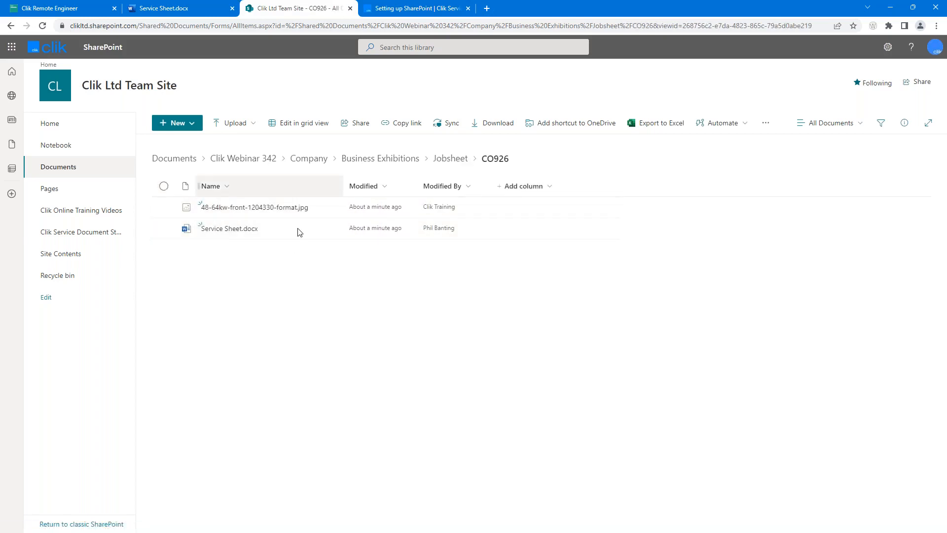
left_click(228, 228)
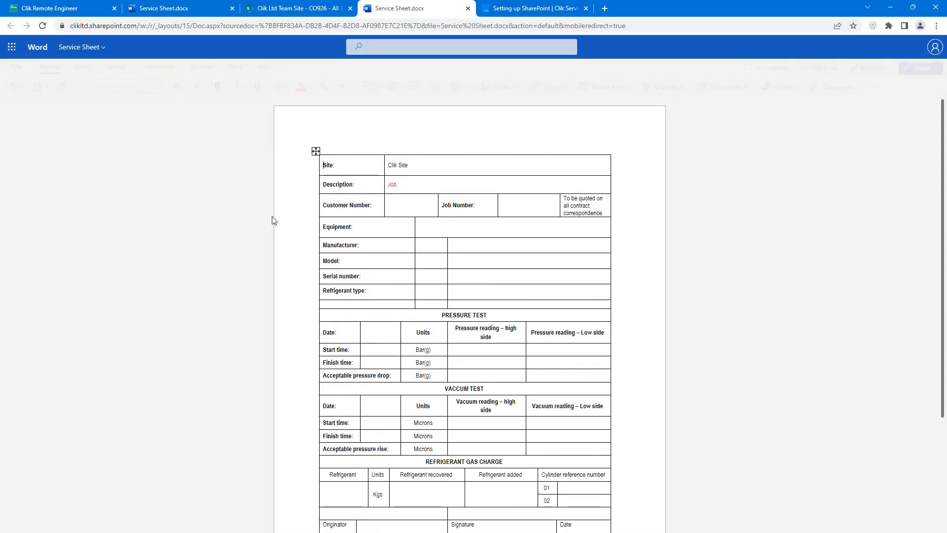
Step: Close the extra Word Online copy of Service Sheet.docx, returning to the CO926 folder
left_click(468, 8)
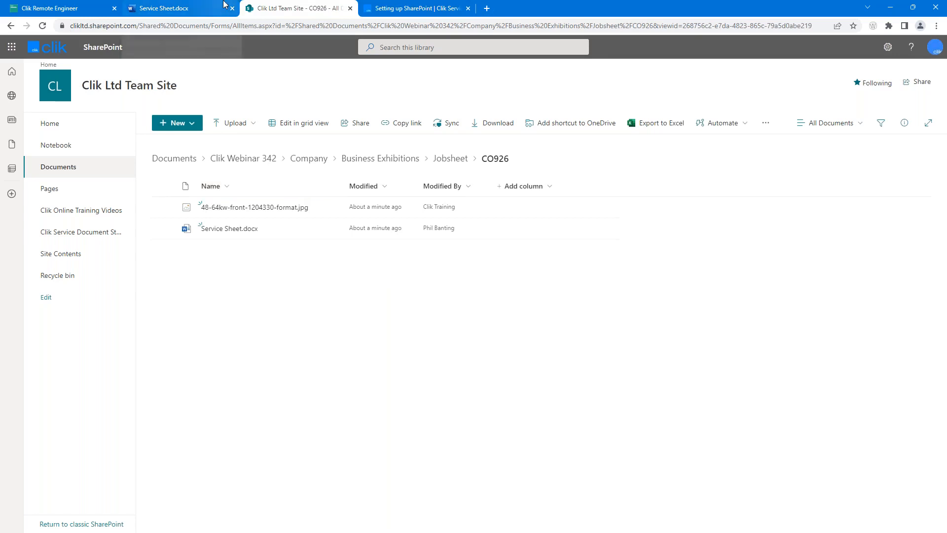
mouse_move(223, 5)
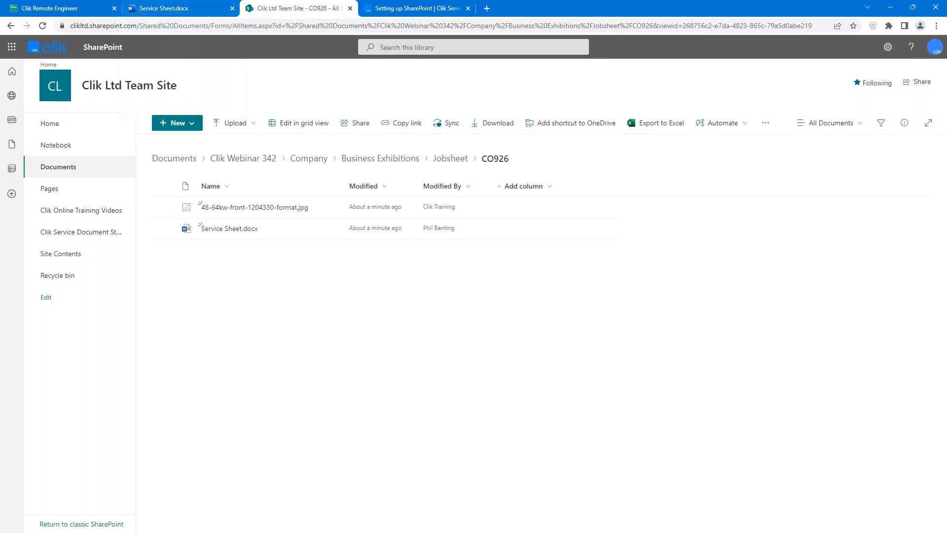
Step: From job 926's documents, open 48-64kw-front-1204330-format.jpg through its SharePoint web link
key("alt+Tab")
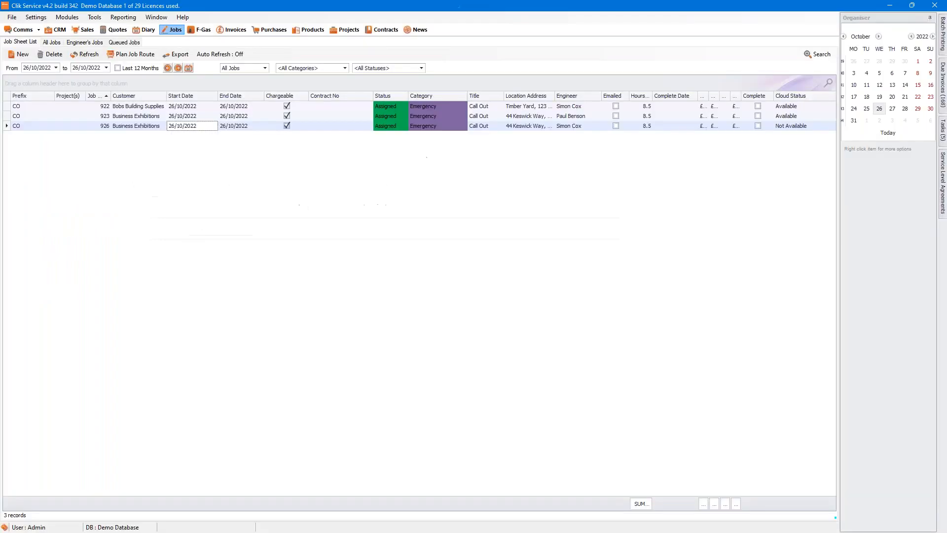
double_click(199, 130)
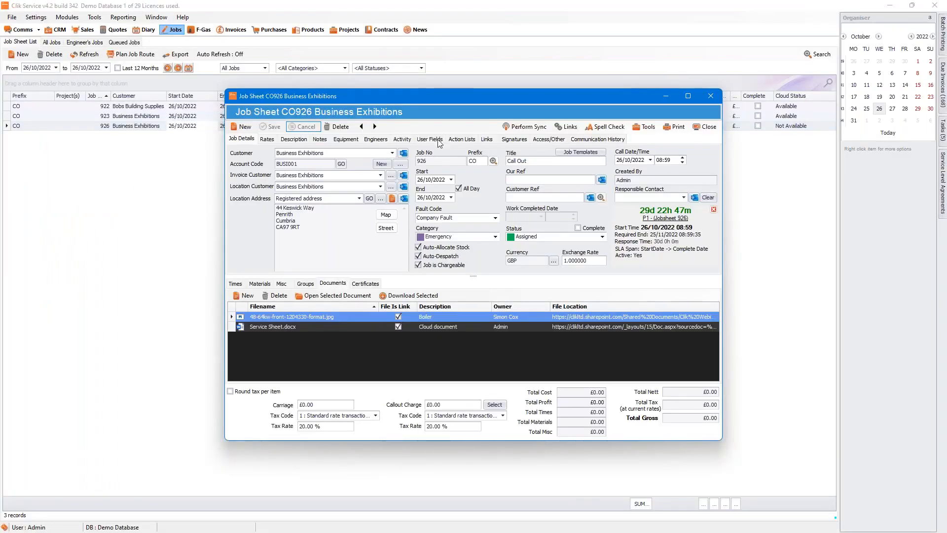
right_click(277, 321)
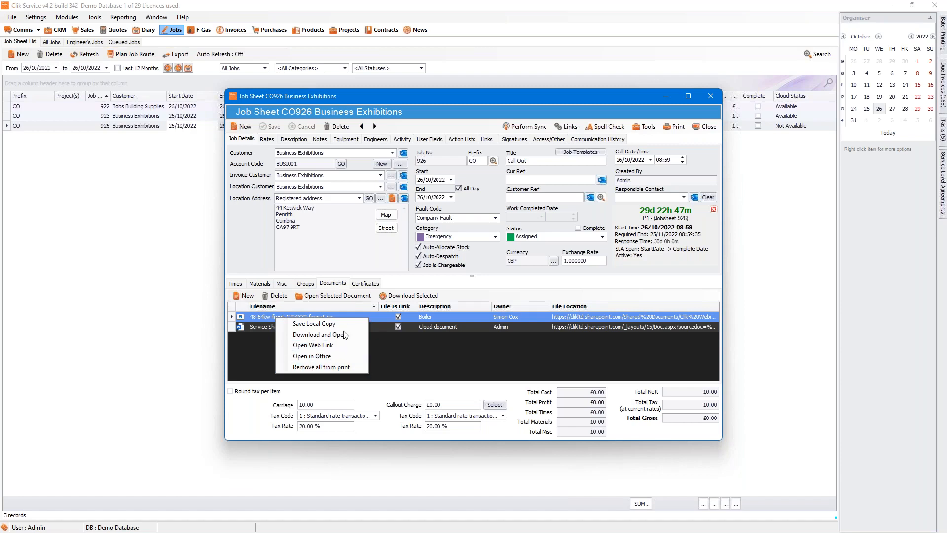
left_click(309, 346)
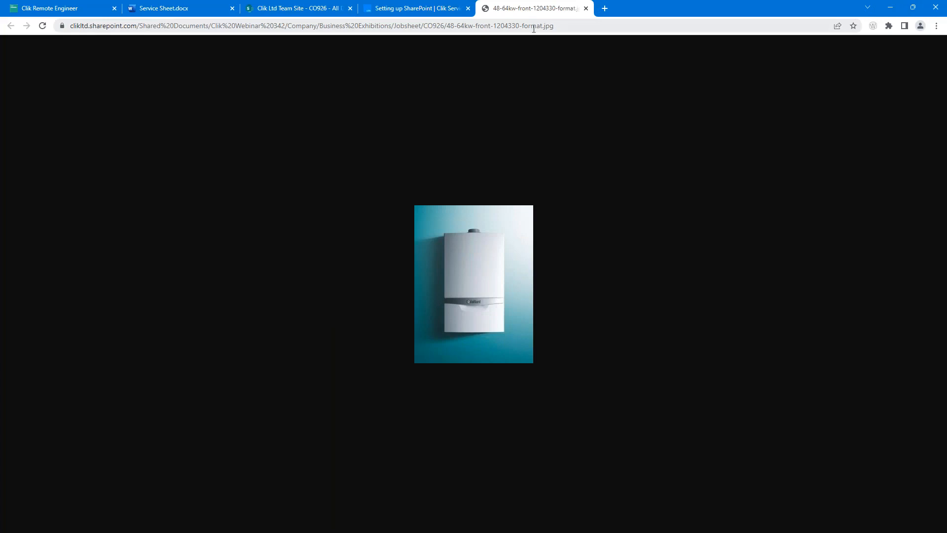
Step: Minimize the browser to reveal the CO926 job sheet in Clik Service
left_click(890, 7)
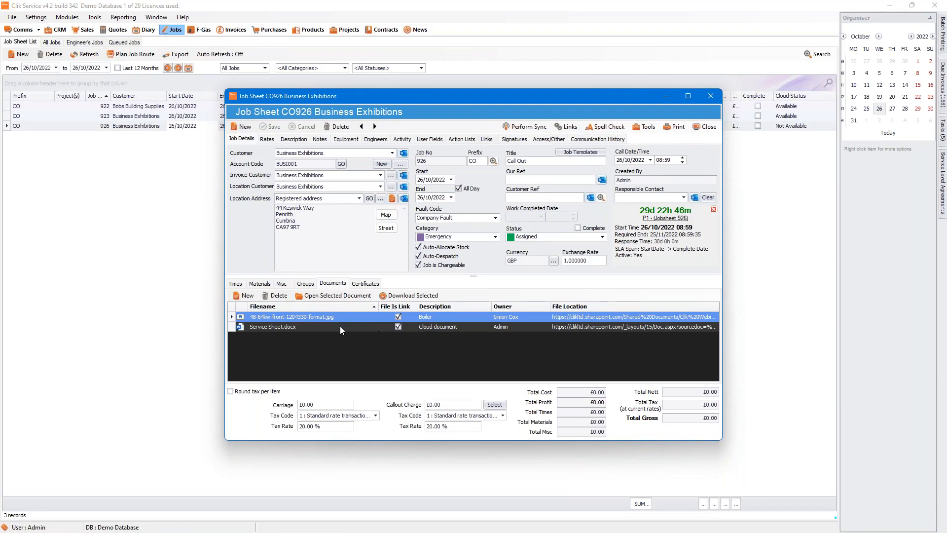
Step: Select Service Sheet.docx, then close the CO926 job sheet
left_click(302, 327)
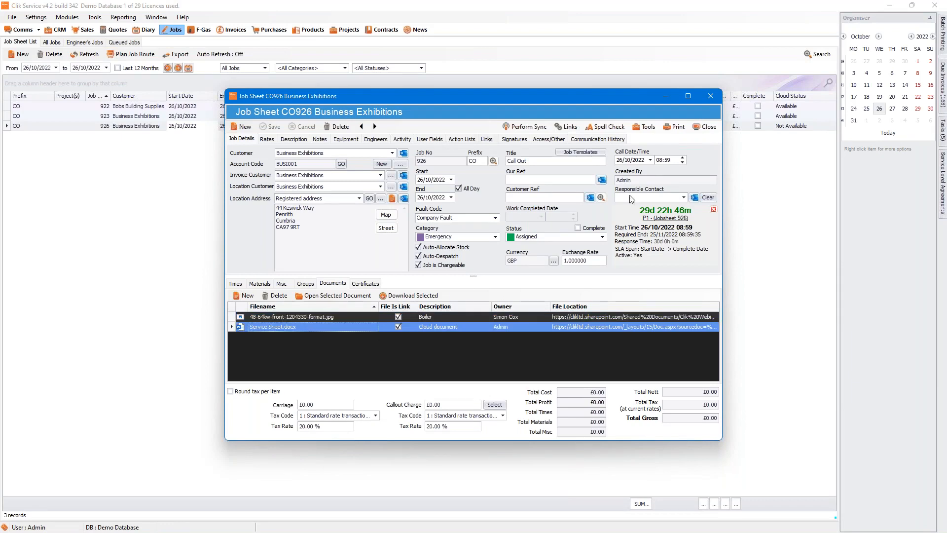
left_click(706, 129)
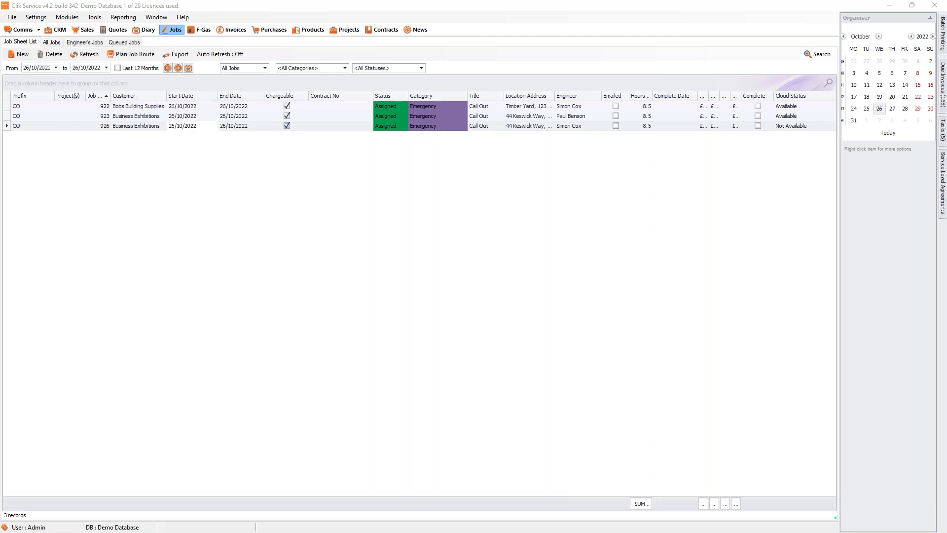
Step: Reopen job 926 and drag Job Profit Report.xls into its Documents grid
left_click(190, 129)
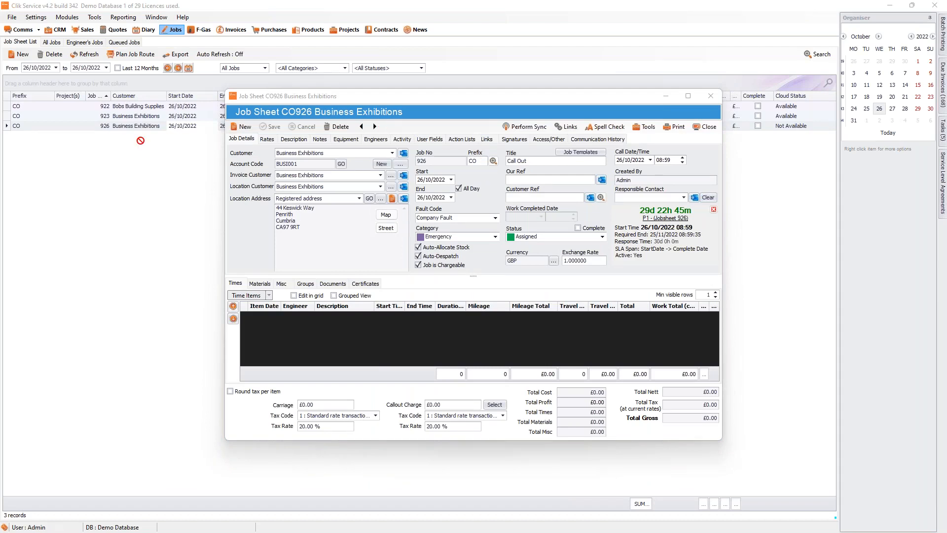
left_click(332, 283)
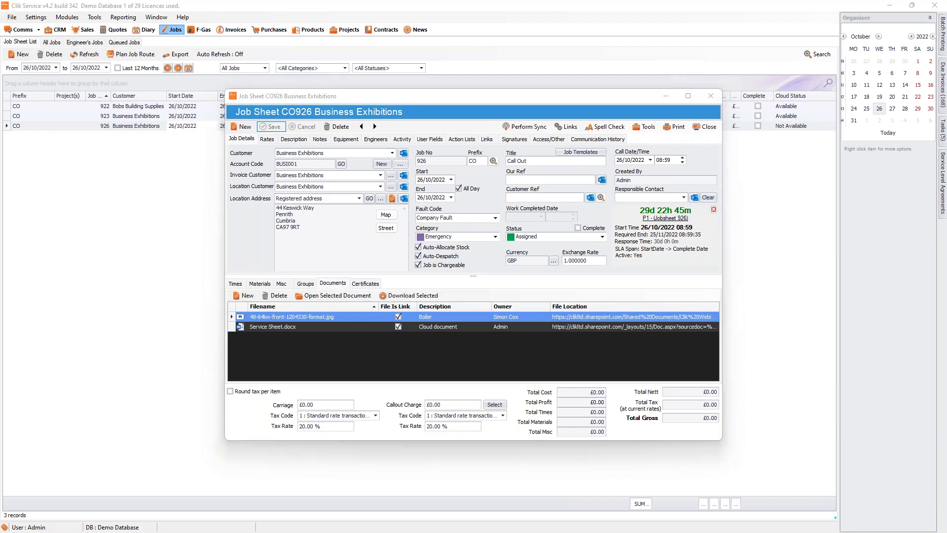
left_click_drag(345, 346, 353, 348)
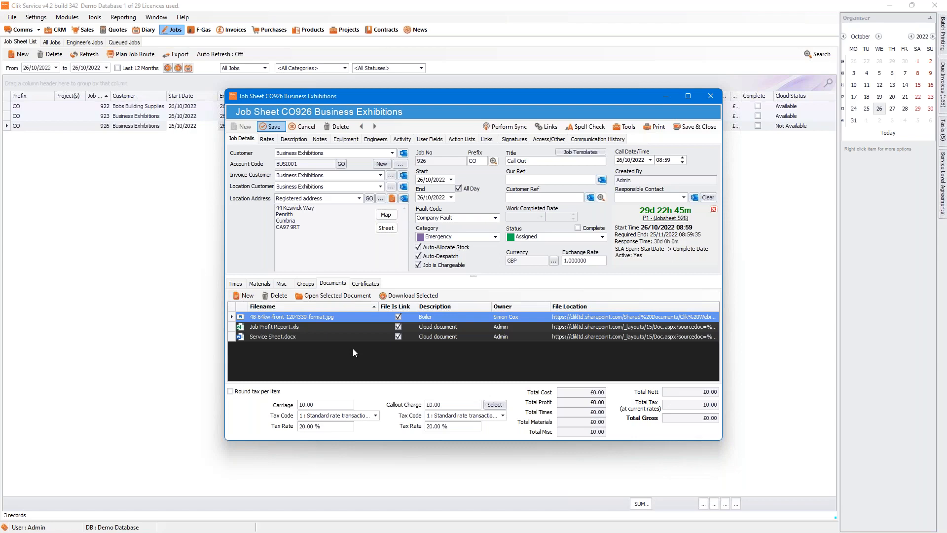
left_click(290, 327)
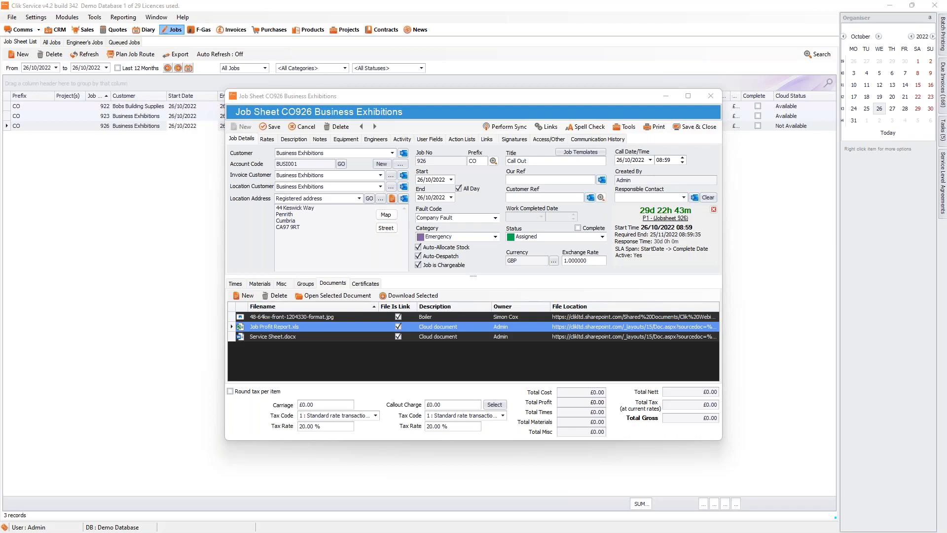
Step: Open the job's registered site address Documents and start a new SharePoint-stored document
left_click(369, 199)
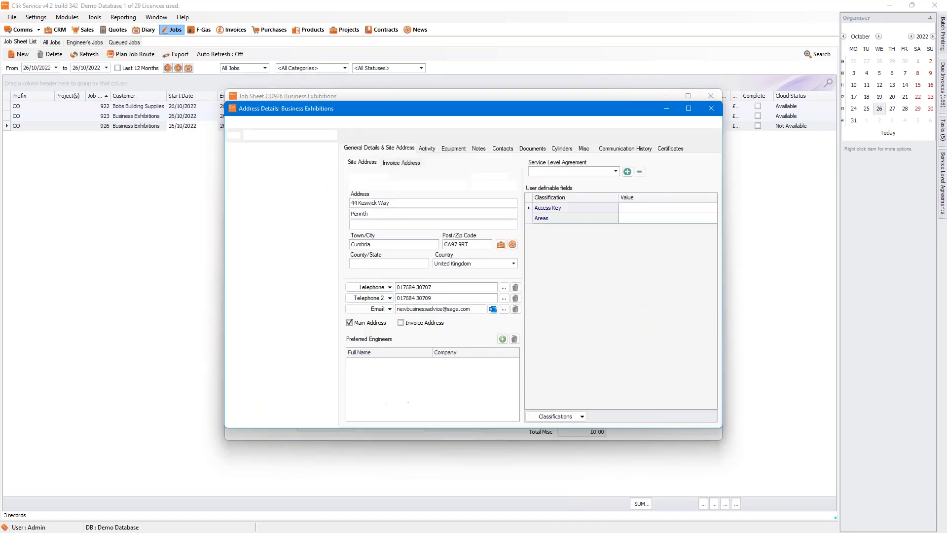
left_click(526, 148)
left_click(370, 166)
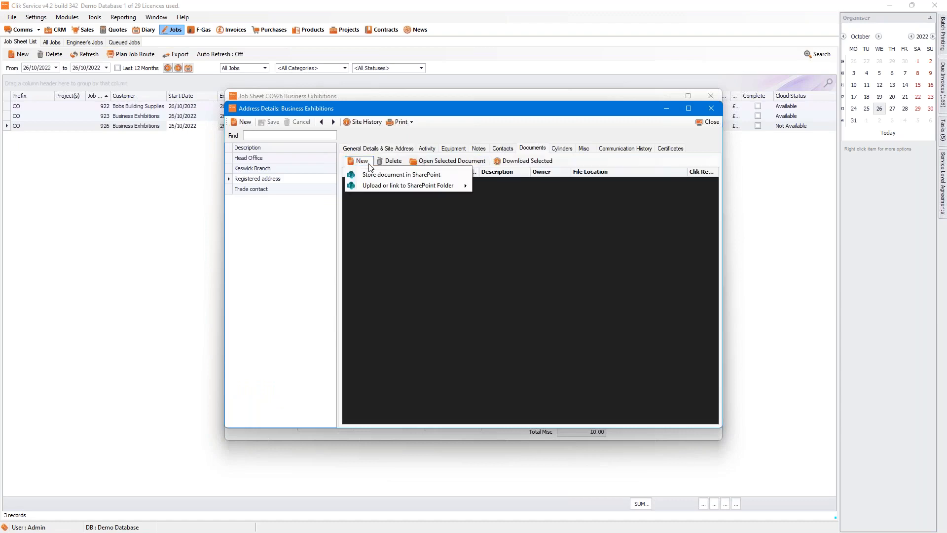
left_click(375, 176)
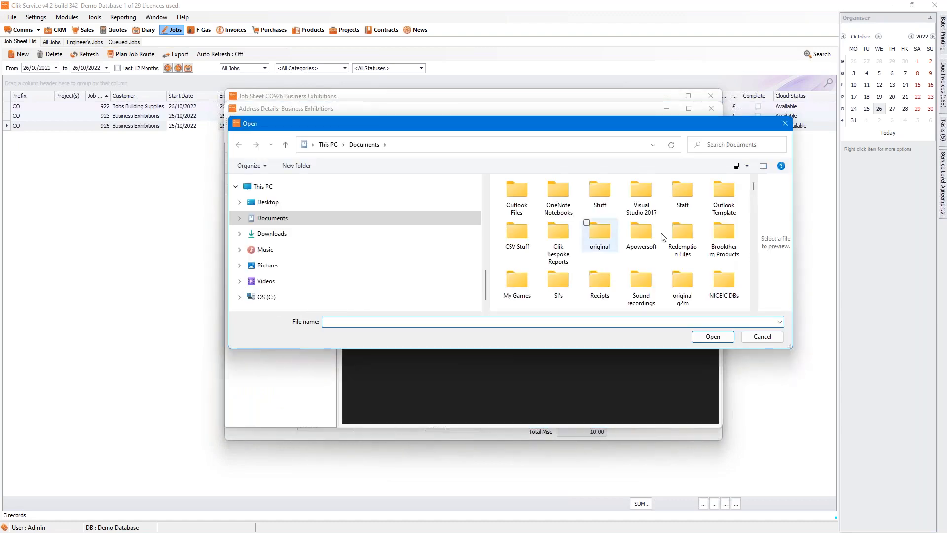
Step: Pick Service Sheet.docx in the file browser to attach it to the address
scroll(691, 232, "down", 3)
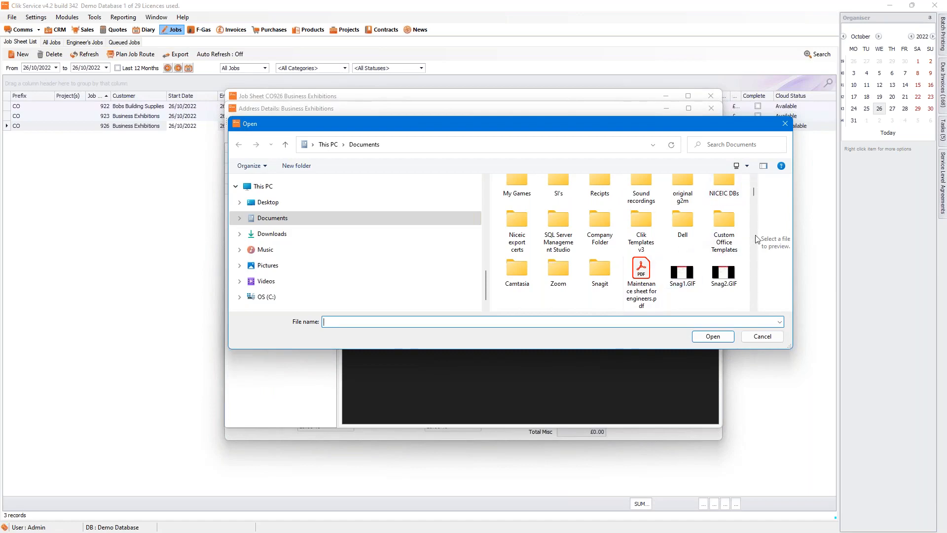
left_click_drag(753, 188, 758, 300)
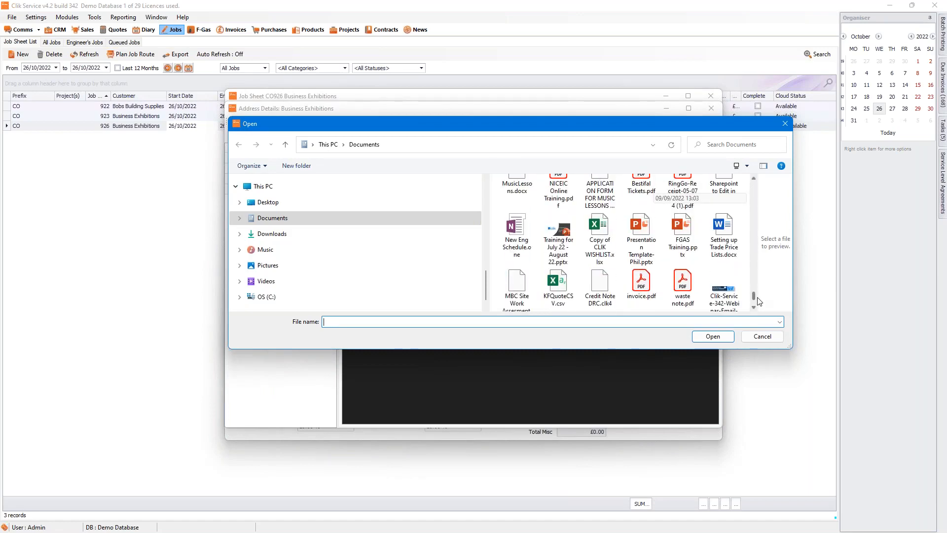
scroll(715, 246, "down", 1)
left_click(682, 262)
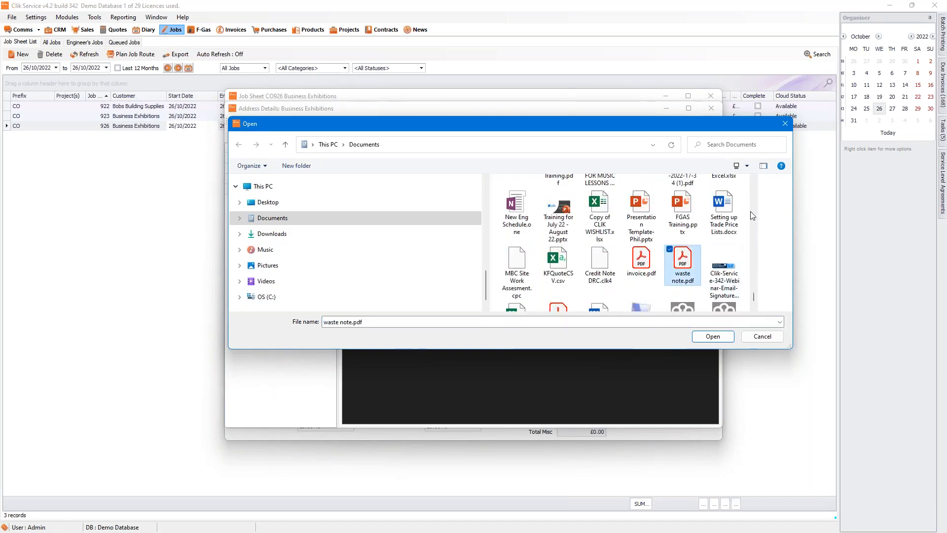
scroll(642, 246, "down", 1)
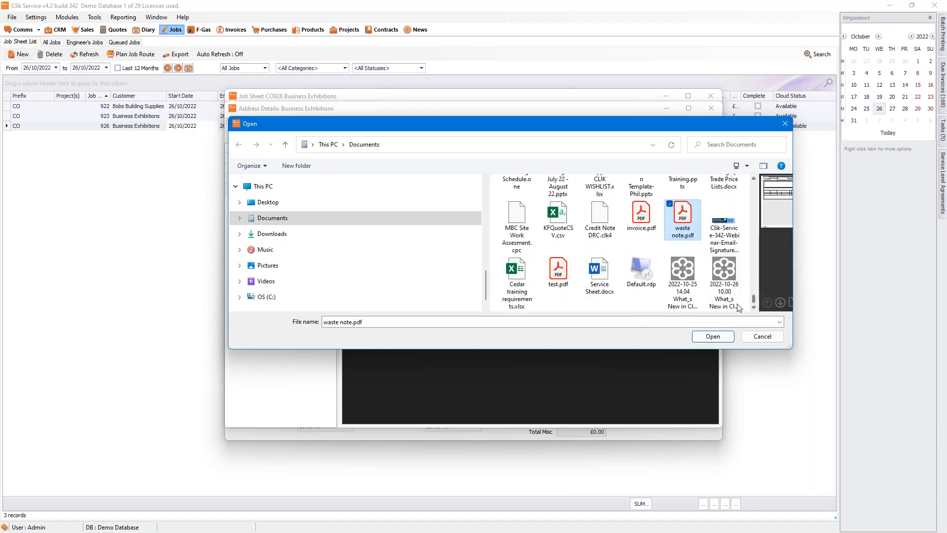
double_click(600, 276)
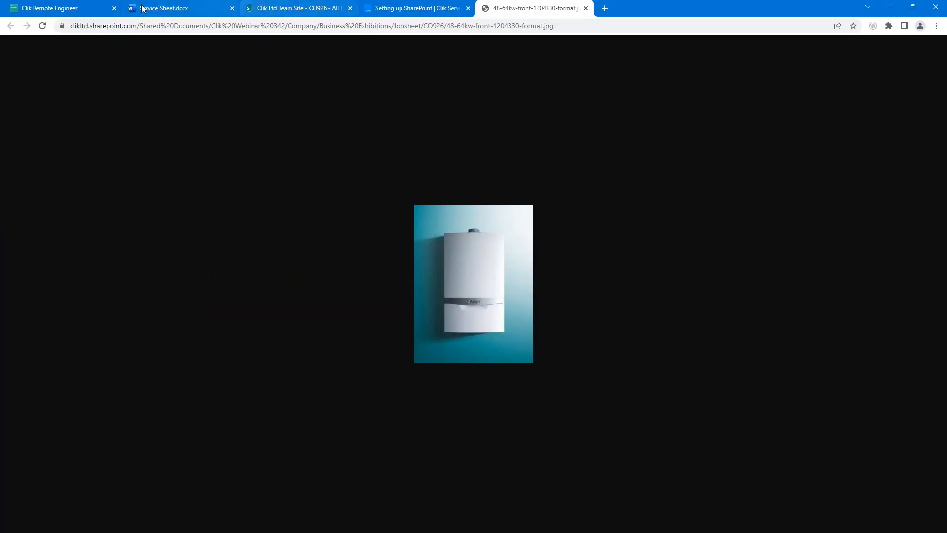
left_click(278, 8)
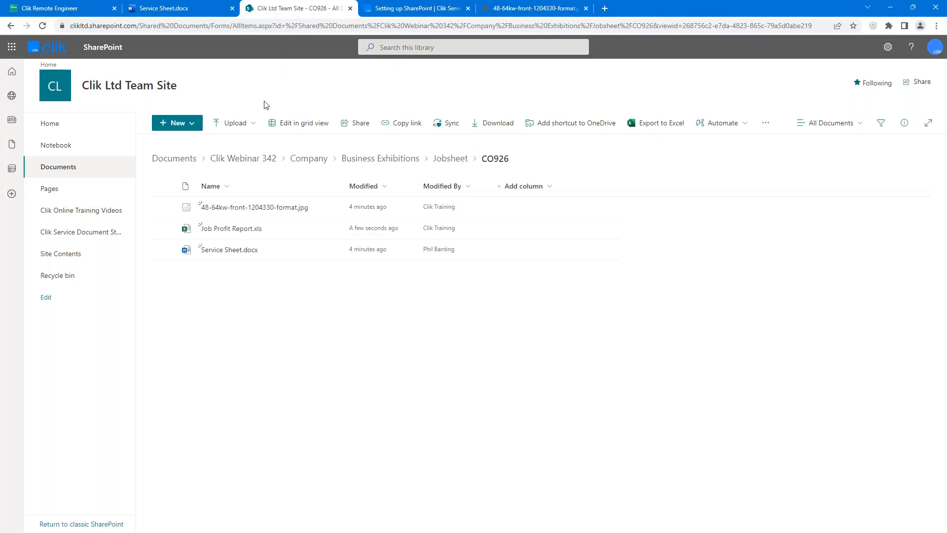
left_click(186, 159)
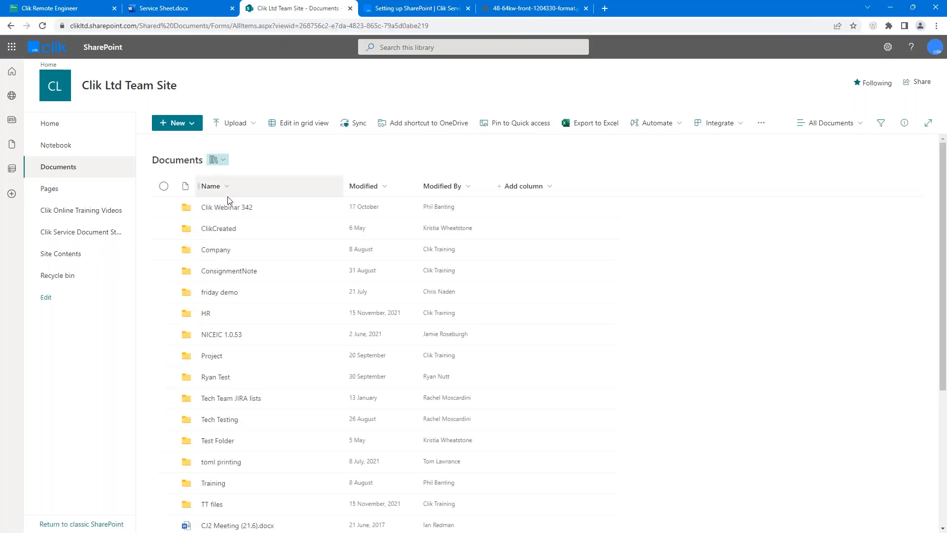
left_click(234, 207)
left_click(216, 207)
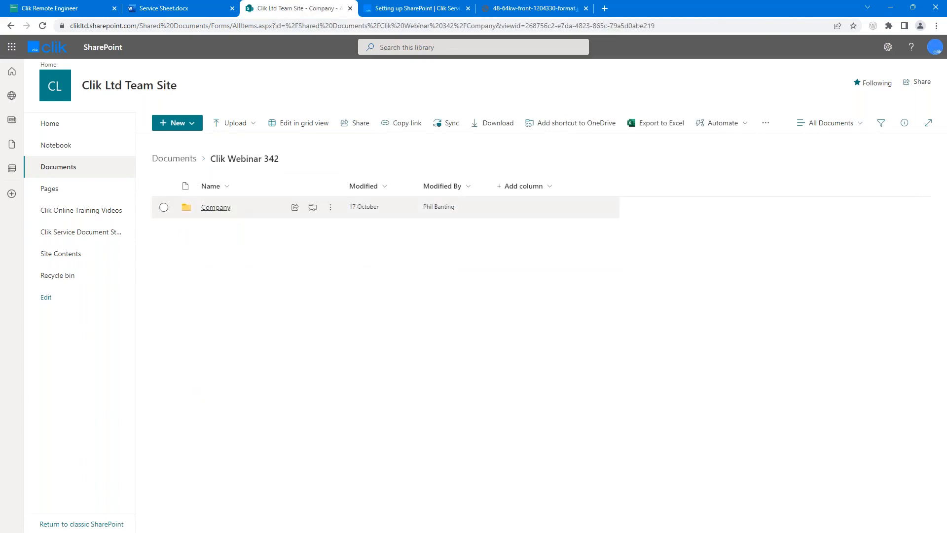
left_click(250, 293)
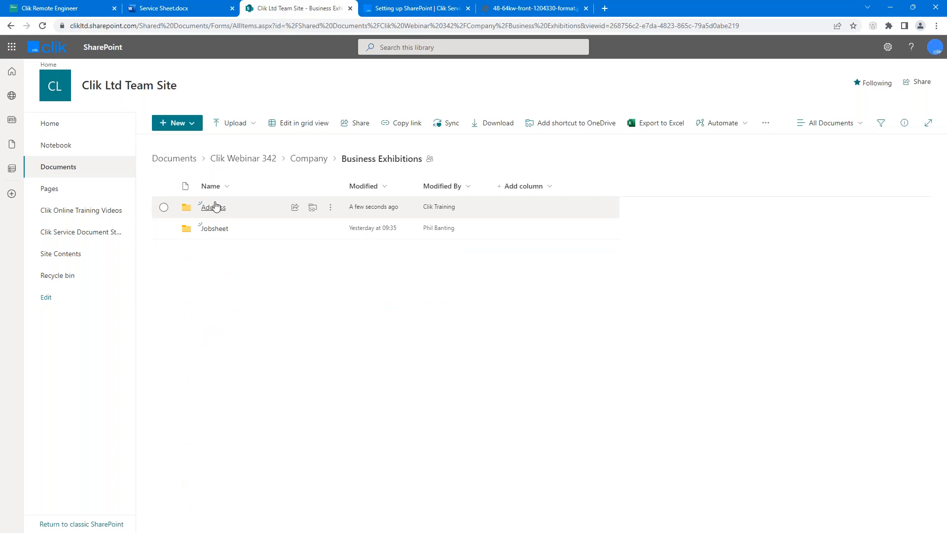
left_click(214, 208)
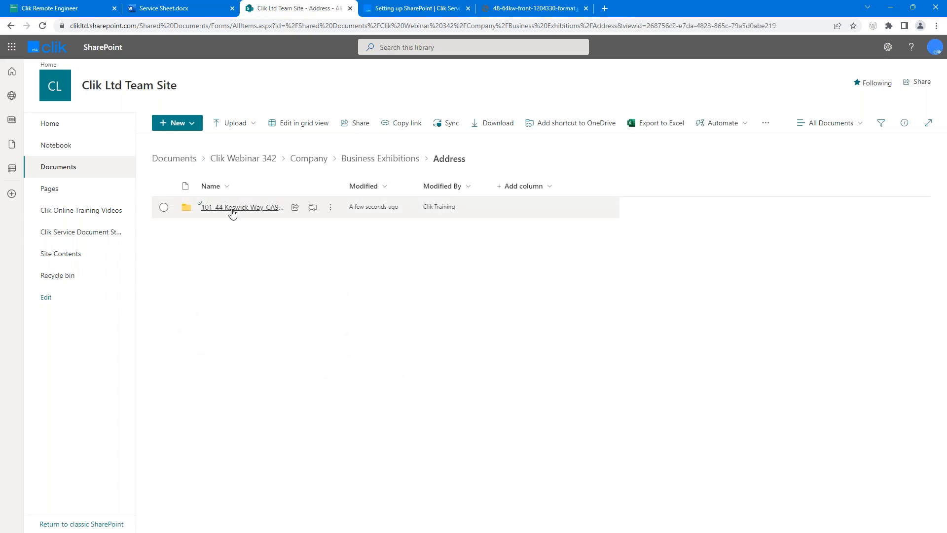
left_click(232, 212)
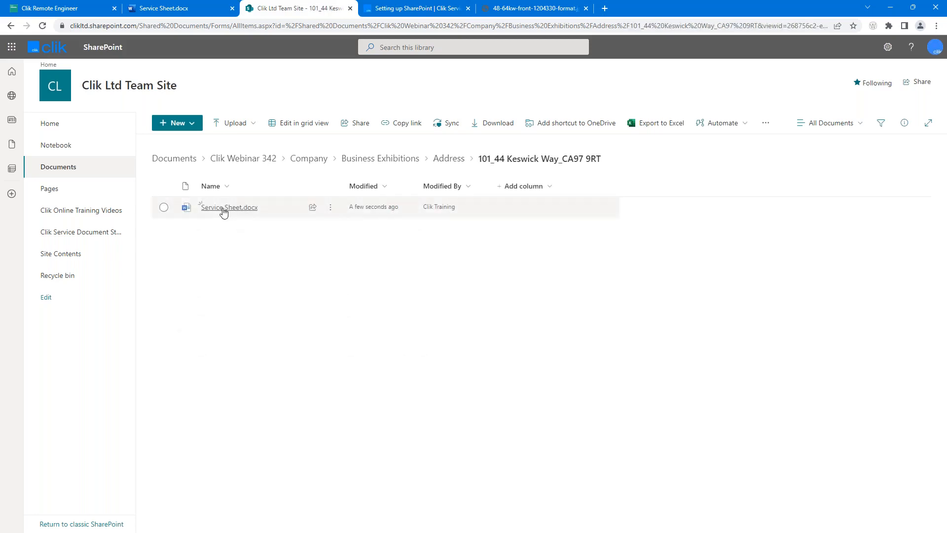
mouse_move(241, 218)
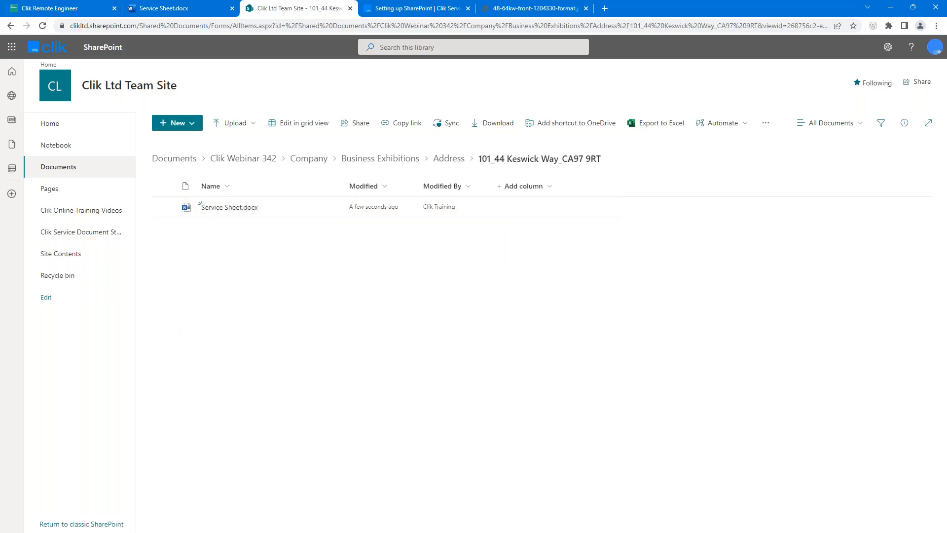
left_click(892, 8)
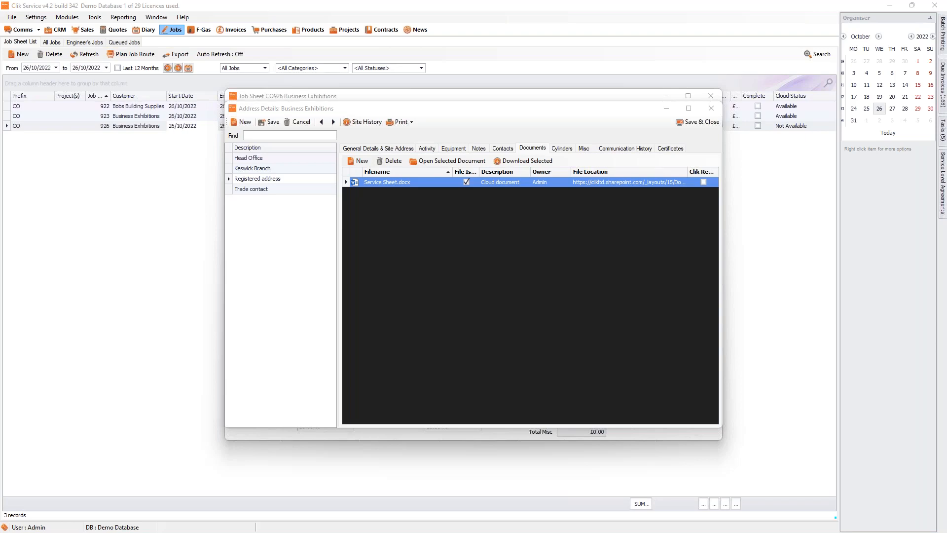
Step: Save and close the site address details and the CO926 job sheet
left_click(709, 124)
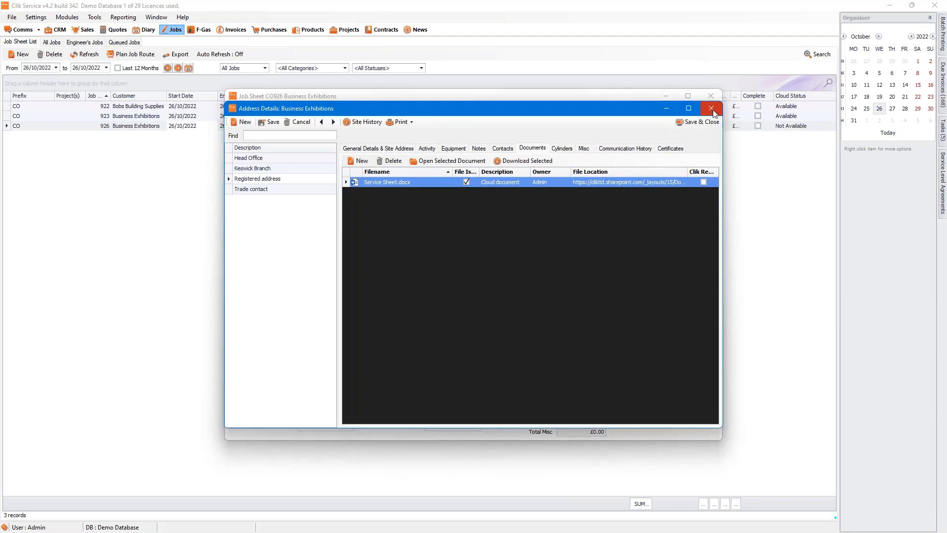
left_click(715, 127)
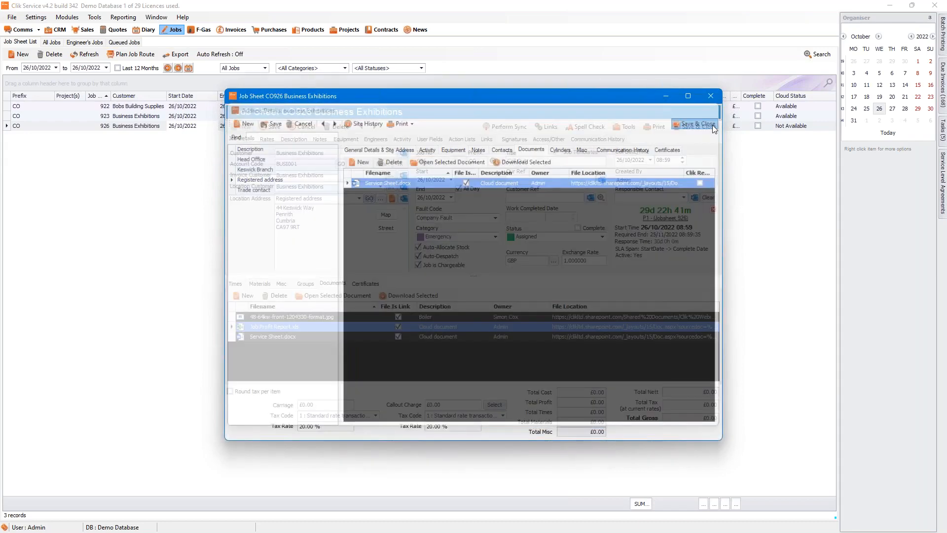
left_click(712, 125)
Step: In Settings > User Access & Privileges > Users, allow the staff member to log in to Clik Remote (v6)
left_click(35, 18)
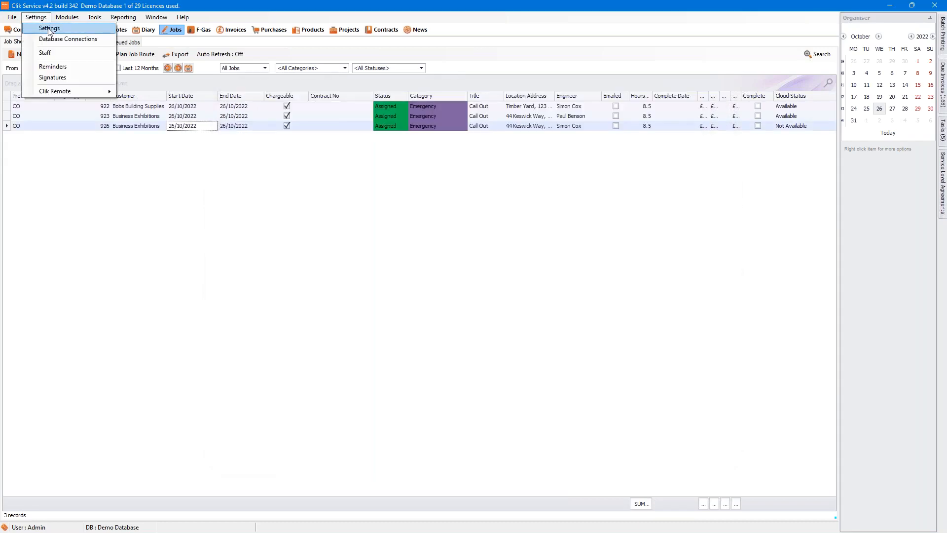
left_click(44, 27)
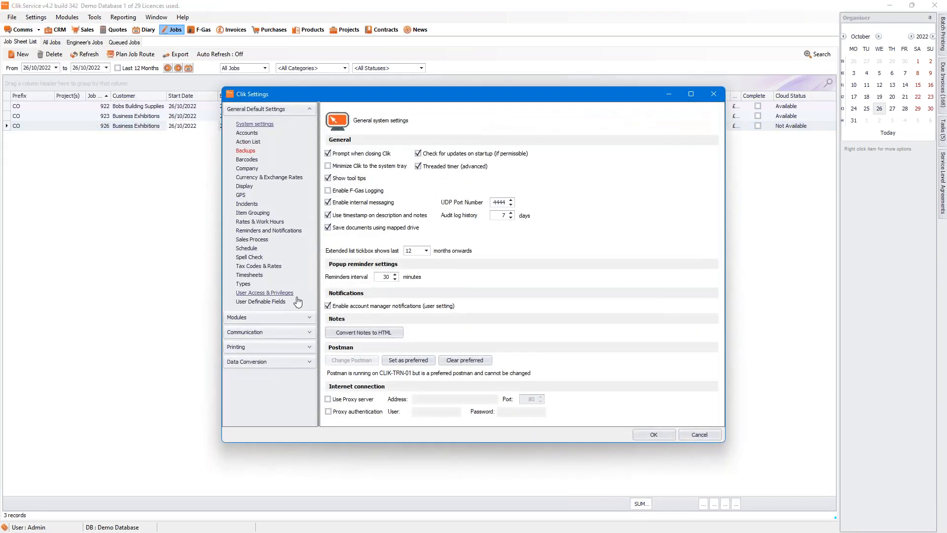
left_click(269, 293)
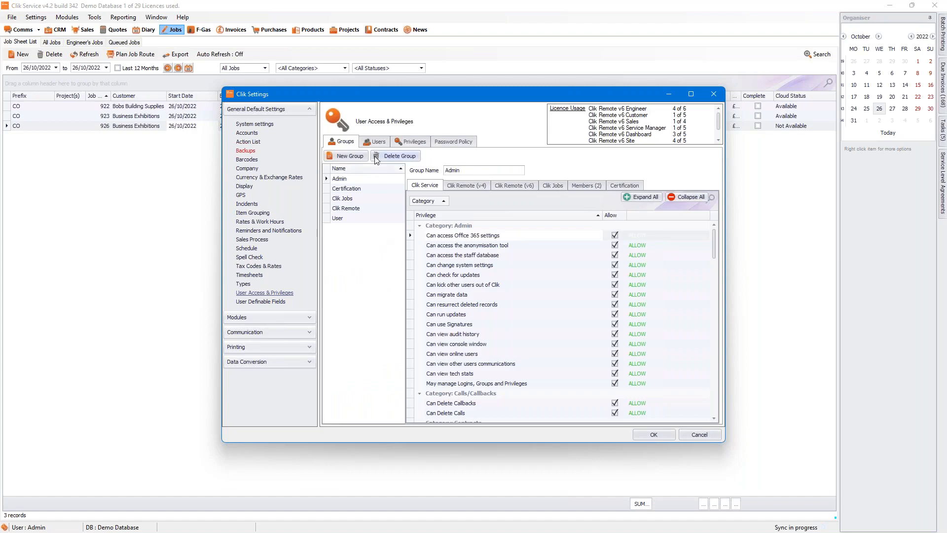
left_click(375, 144)
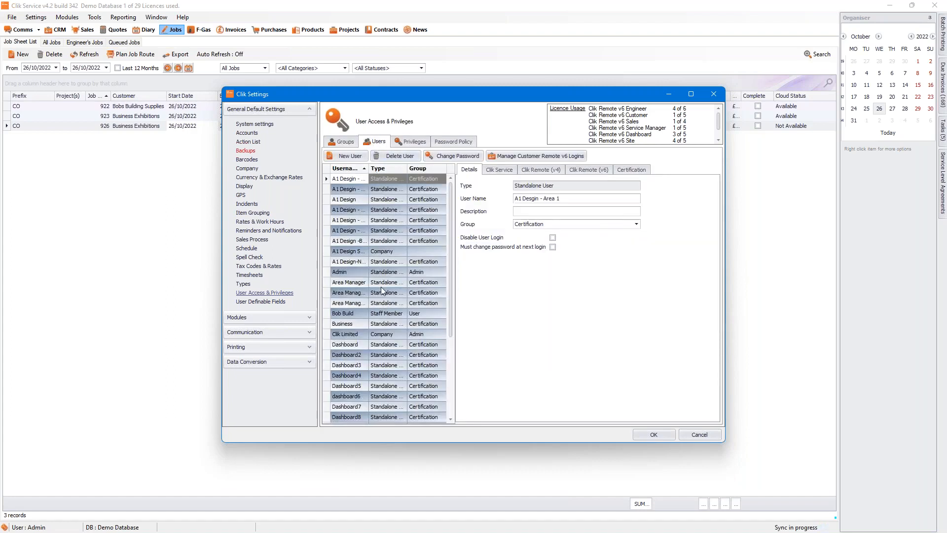
left_click(386, 315)
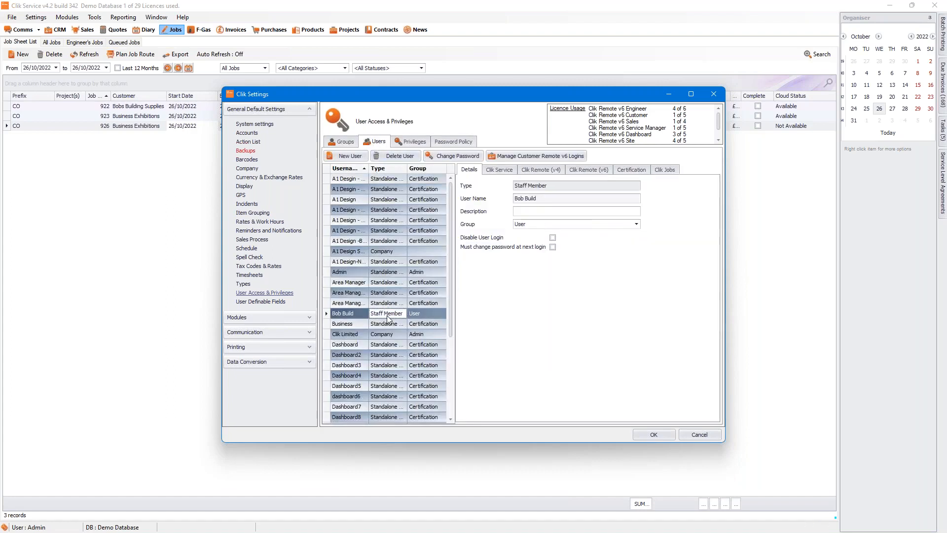
left_click(582, 170)
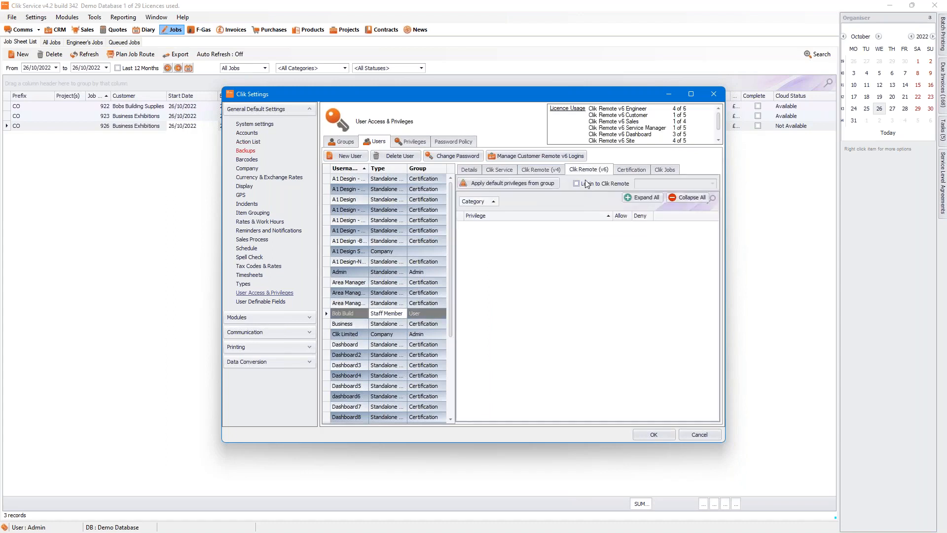
left_click(577, 182)
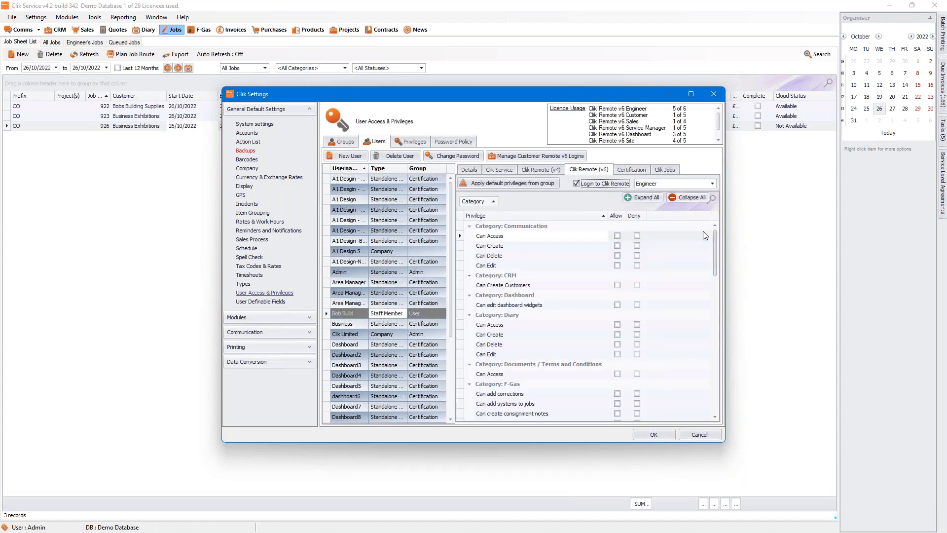
left_click_drag(715, 250, 714, 337)
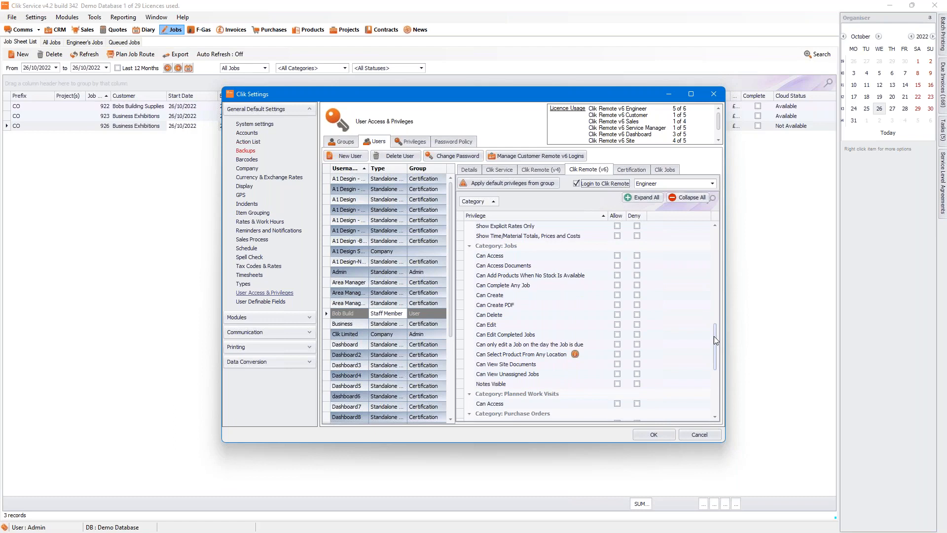
left_click_drag(714, 336, 709, 370)
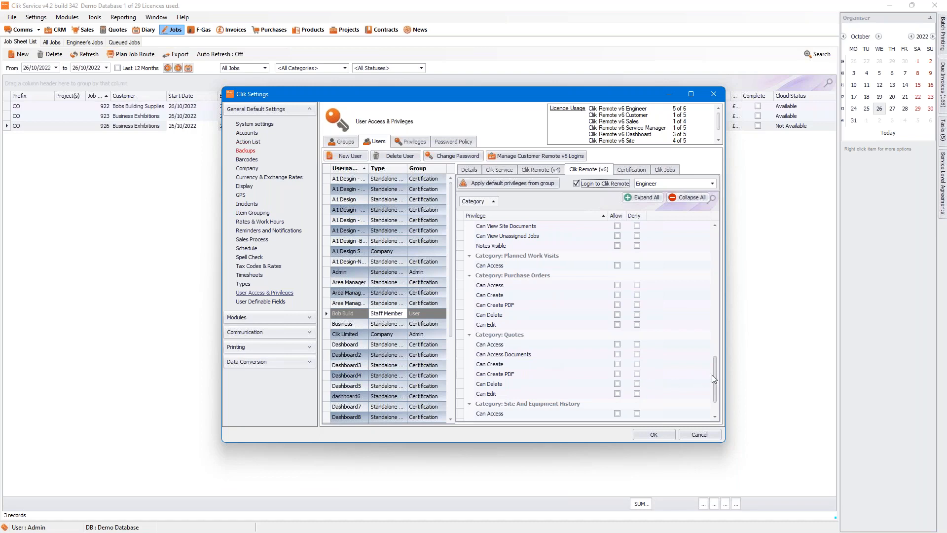
scroll(712, 378, "down", 1)
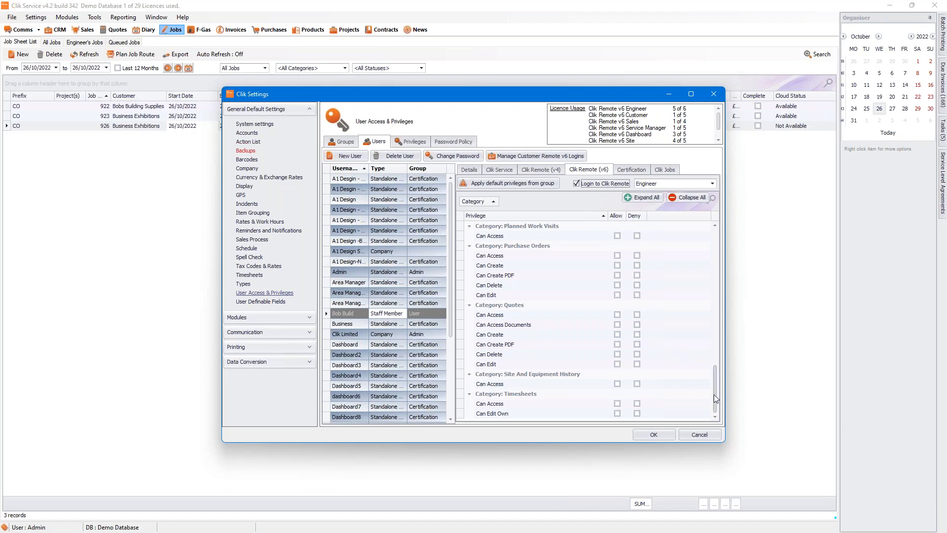
left_click_drag(714, 395, 716, 364)
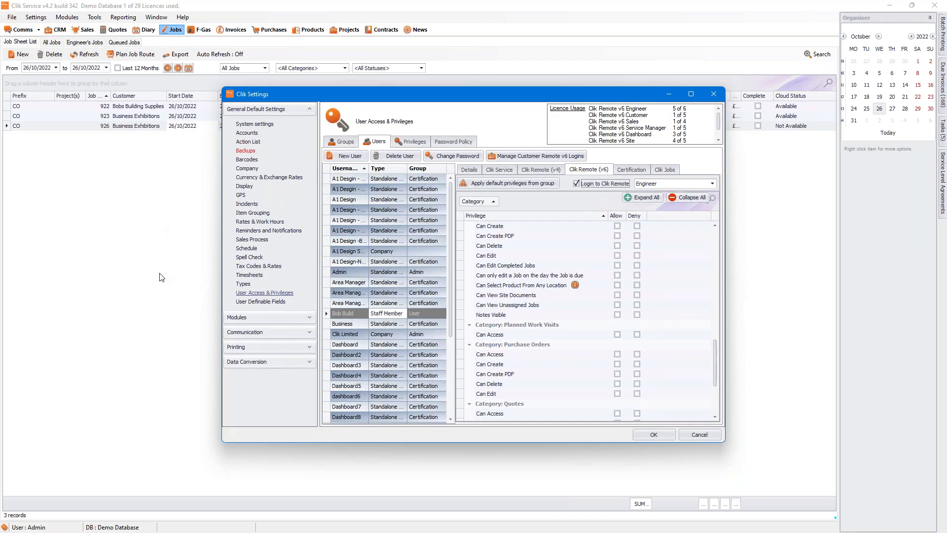
Step: In Clik Remote, delete the boiler photo from job 926's documents and confirm
key("alt+Tab")
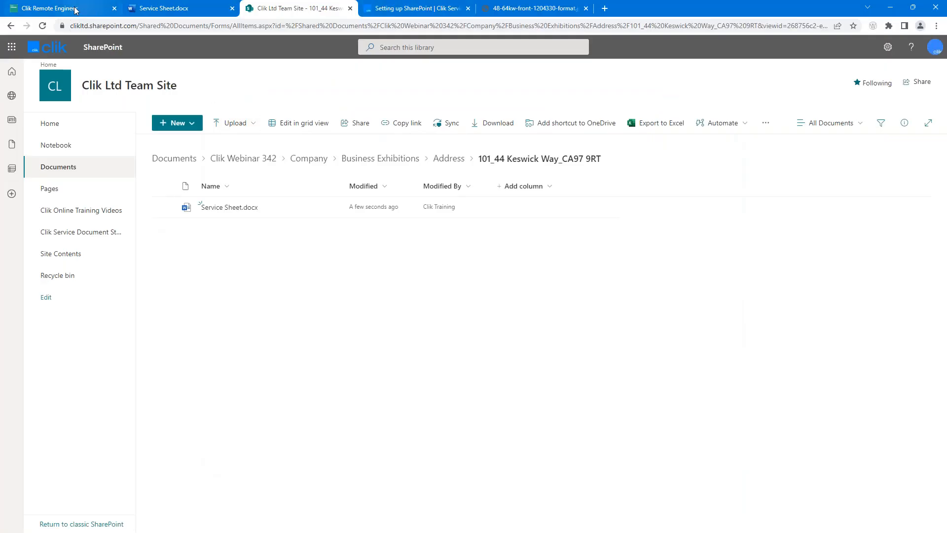
left_click(75, 10)
scroll(786, 311, "down", 10)
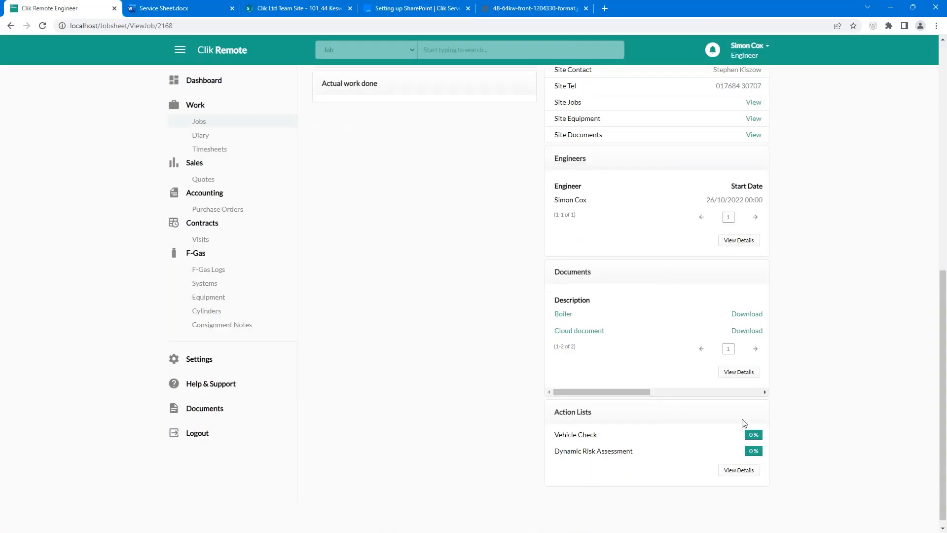
left_click_drag(599, 393, 718, 394)
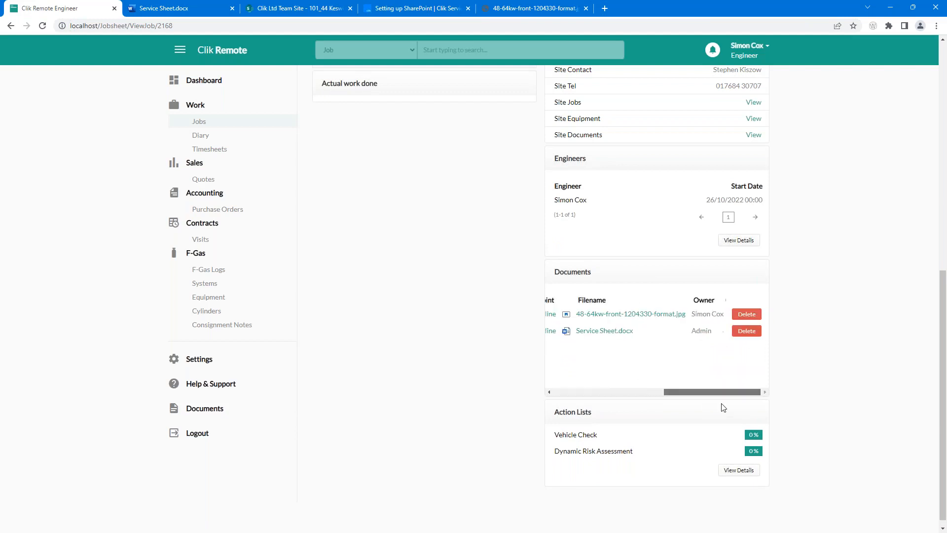
left_click(746, 315)
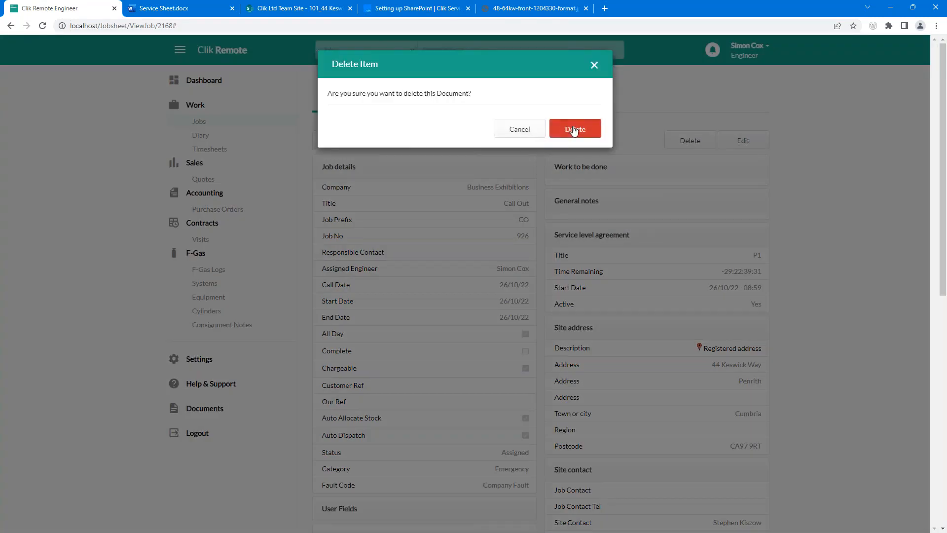
left_click(573, 131)
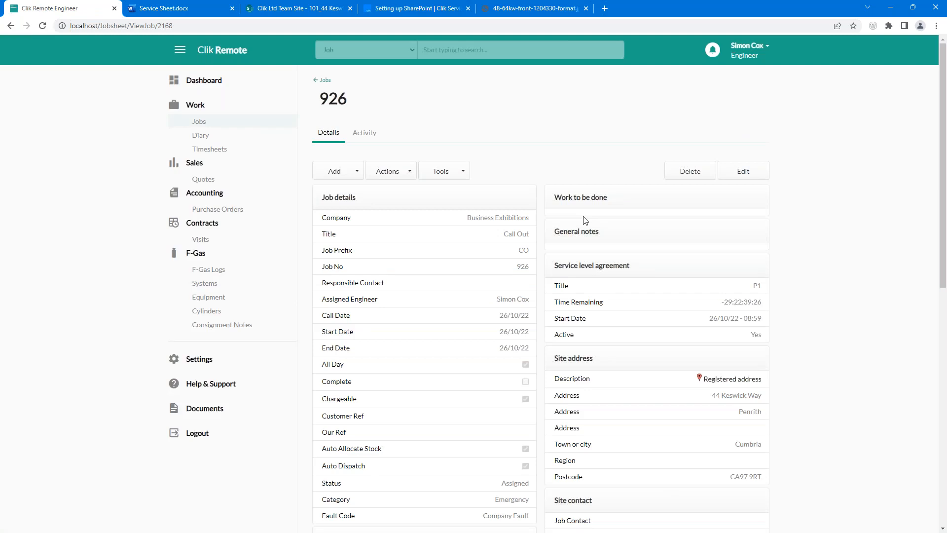
Step: Reload job 926's page and delete Service Sheet.docx from its documents
scroll(609, 224, "down", 10)
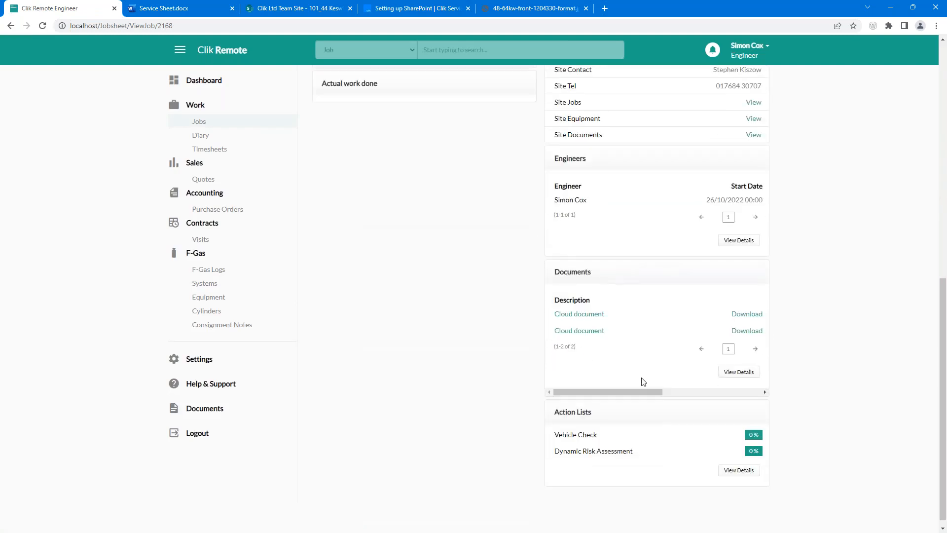
left_click_drag(640, 391, 799, 363)
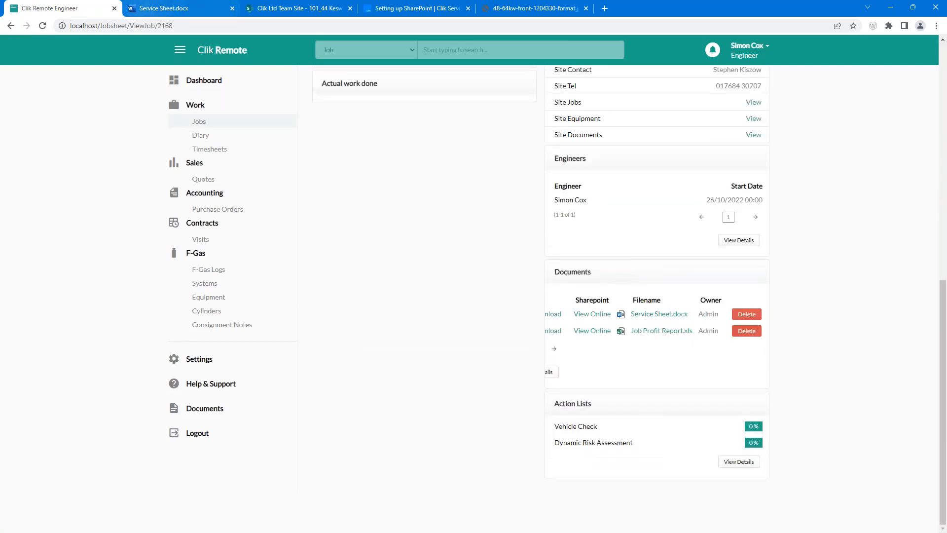
left_click(43, 25)
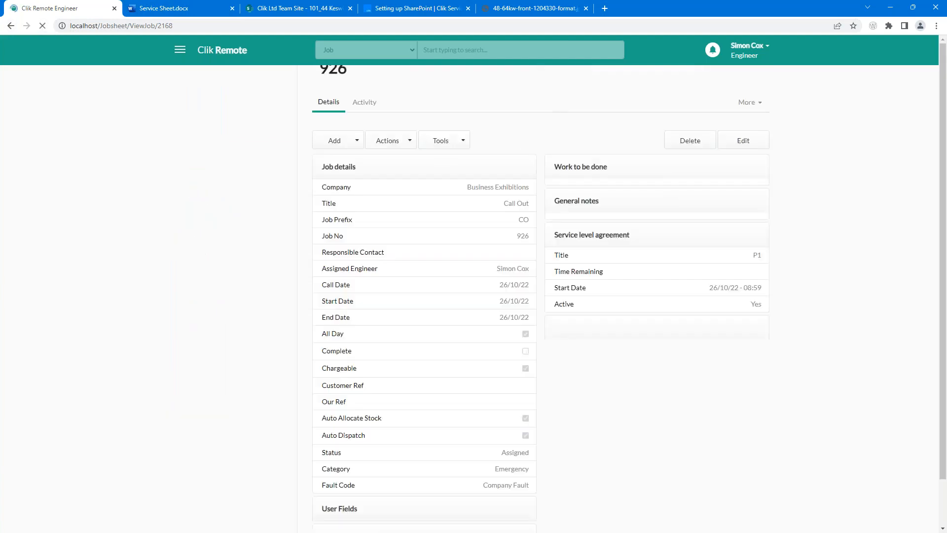
scroll(641, 276, "down", 1)
left_click_drag(601, 384, 759, 387)
left_click(747, 306)
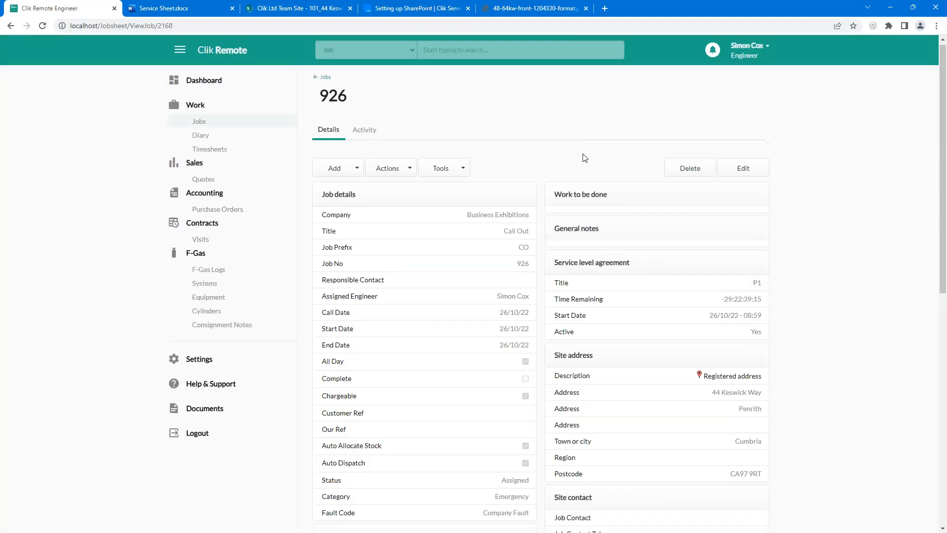
left_click_drag(600, 391, 682, 385)
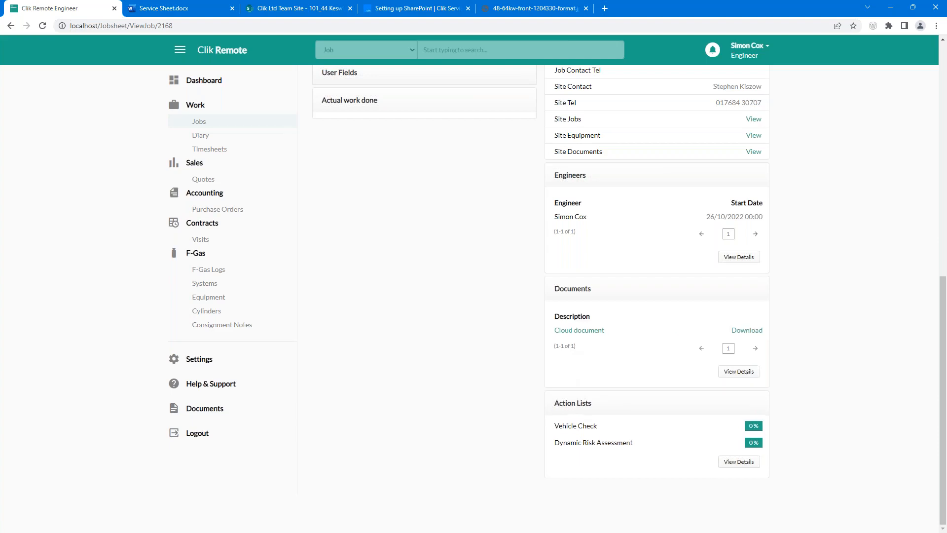
key("alt+Tab")
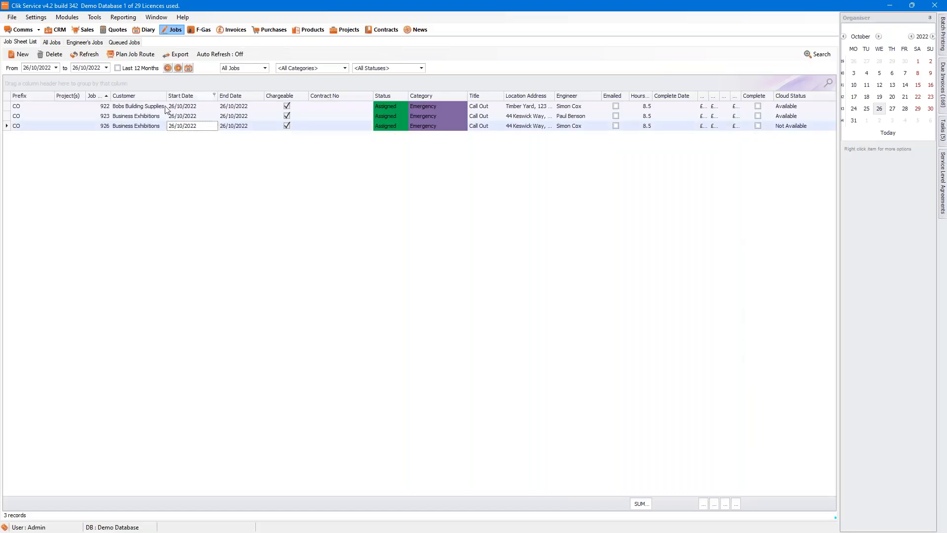
Step: Confirm job CO926 lists only Job Profit Report.xls, then advance slides to Upgraded email templates
left_click(163, 127)
double_click(163, 126)
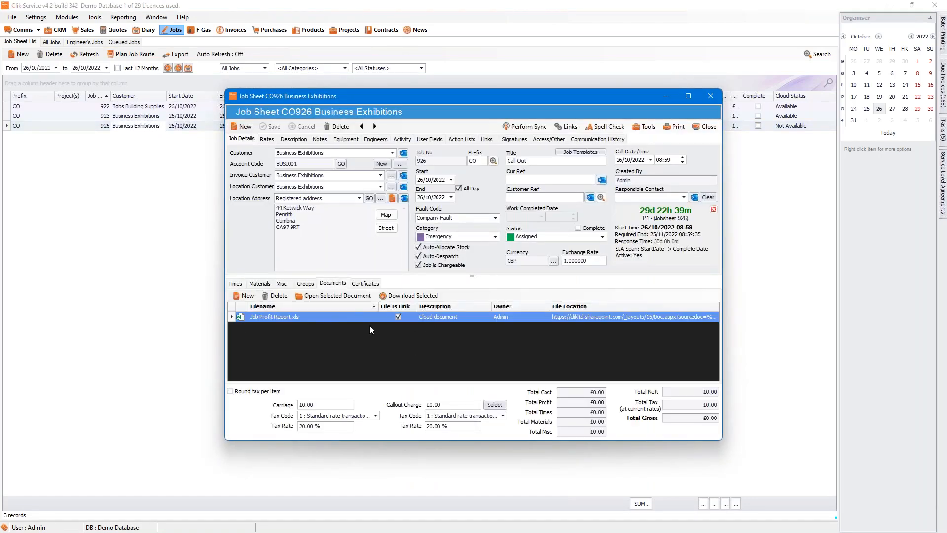
left_click(706, 127)
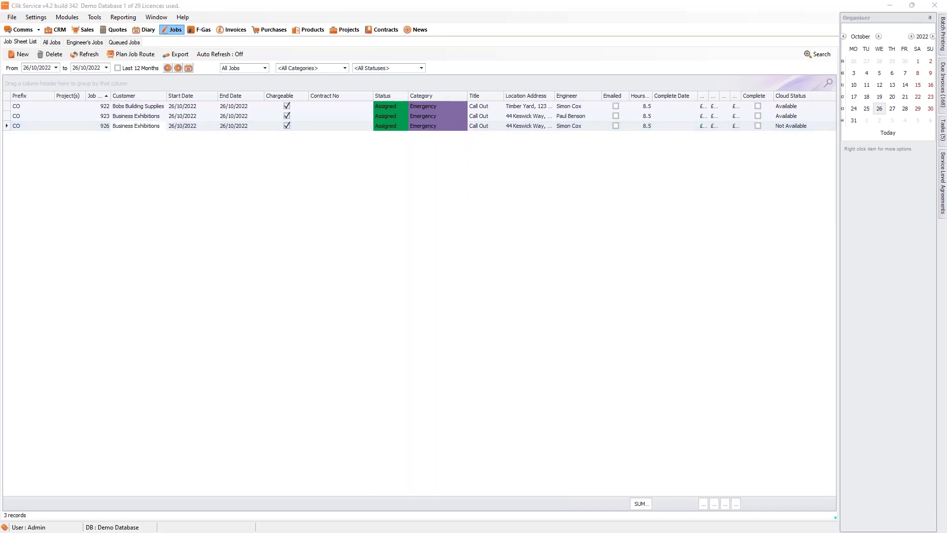
key("alt+Tab")
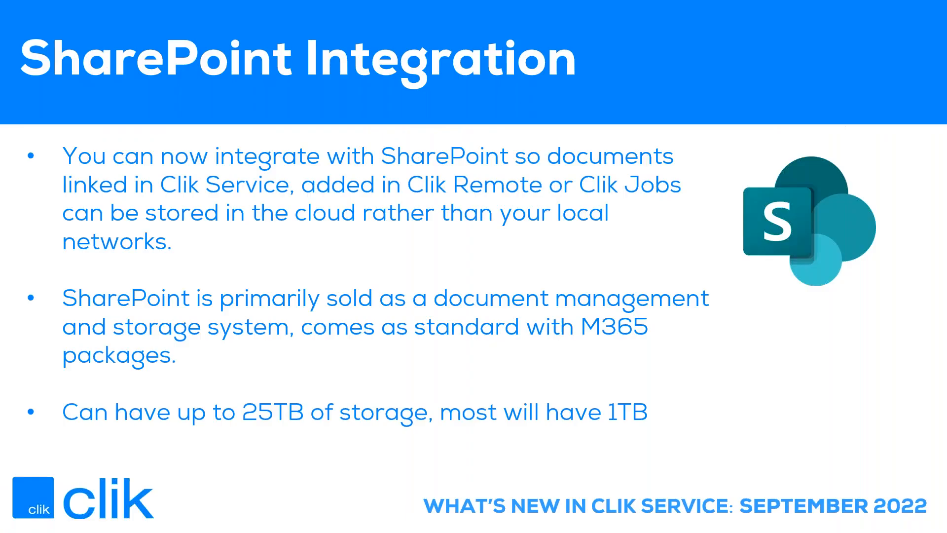
left_click(579, 246)
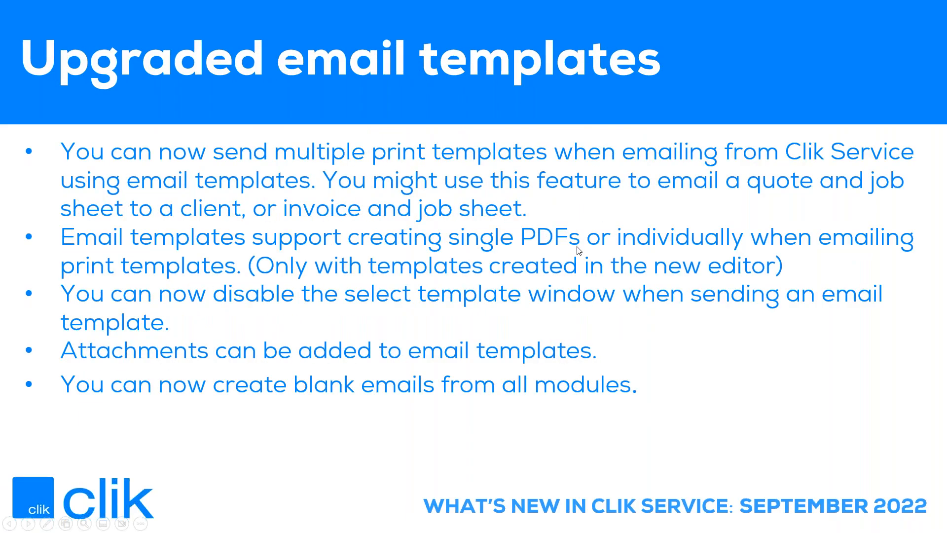
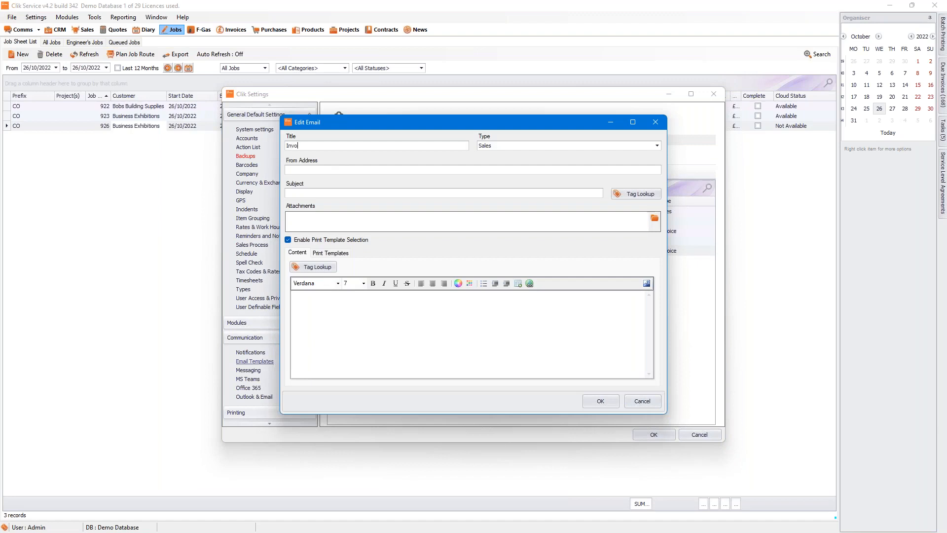
Step: Title the template 'Invoice and Job' and set its type to Invoice
type("and Job")
left_click(516, 146)
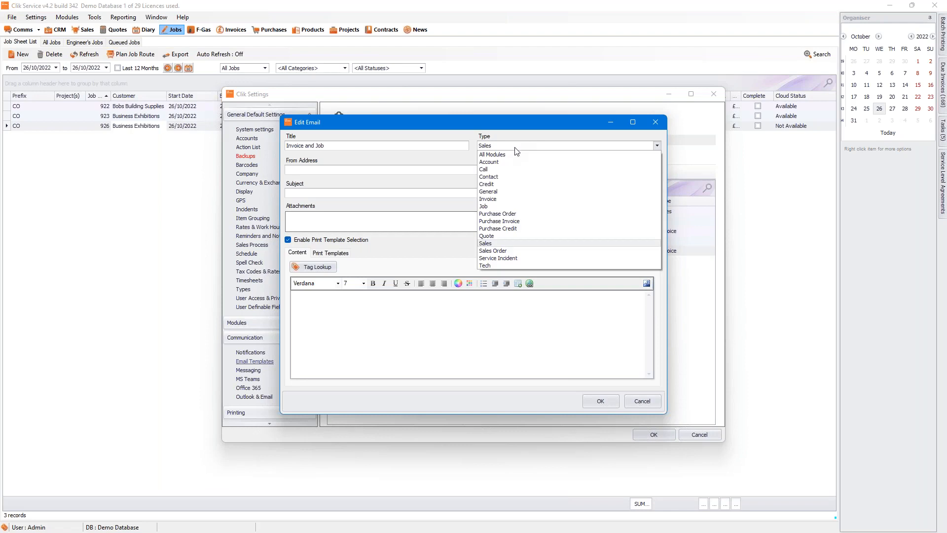
left_click(523, 199)
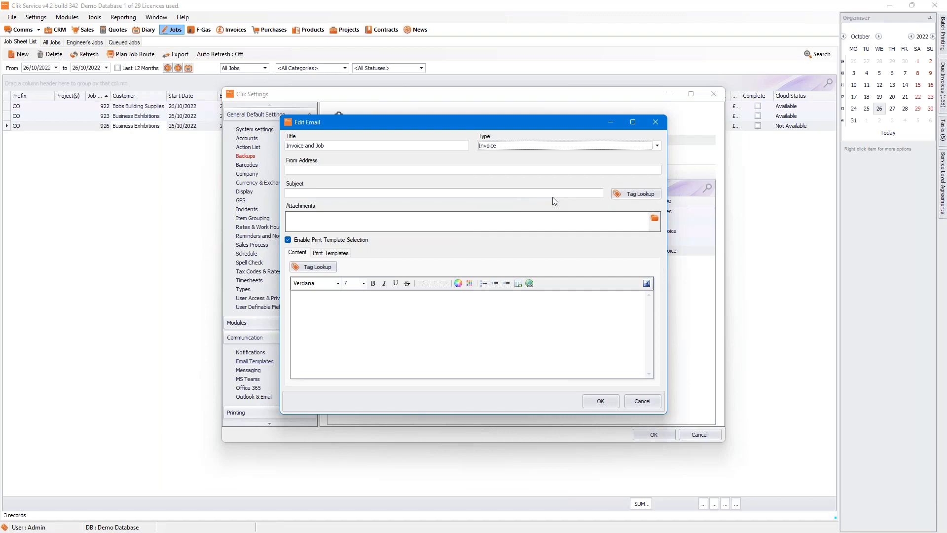
Step: Enter the sender address and the subject 'Your Invoice for Job Number'
left_click(307, 170)
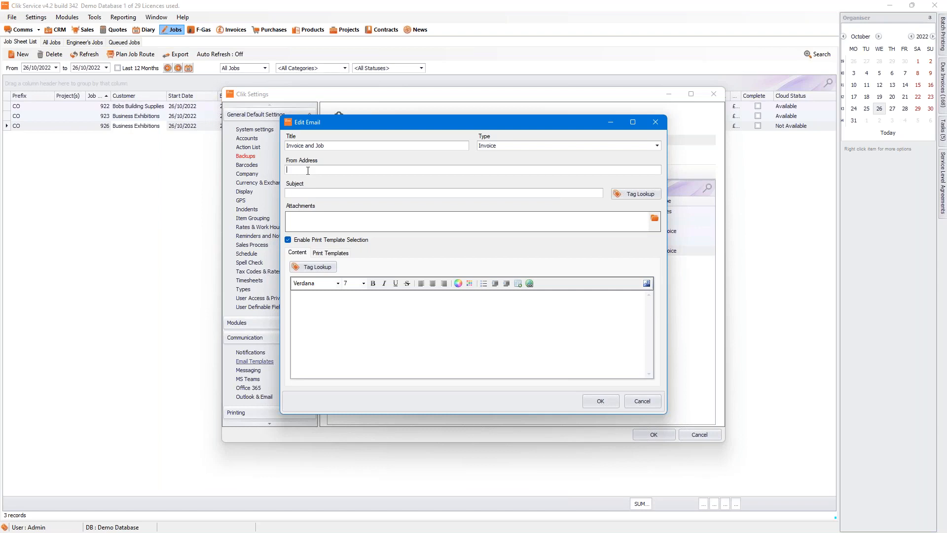
left_click(319, 193)
type("Your Invoice for Job Number:")
Step: Add the Job Number(s) tag so the subject reads 'Your Invoice for Job Number:[JobNumbers]'
left_click(628, 195)
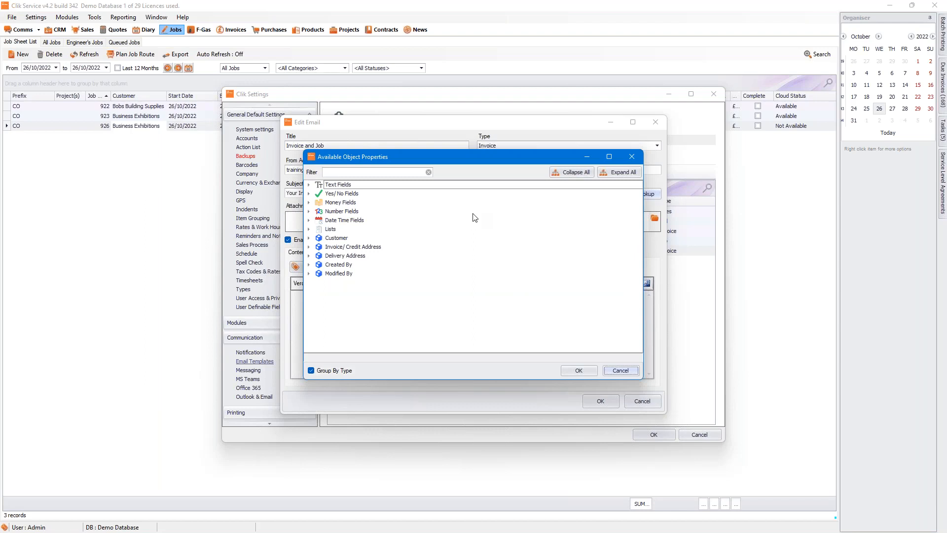
left_click(308, 186)
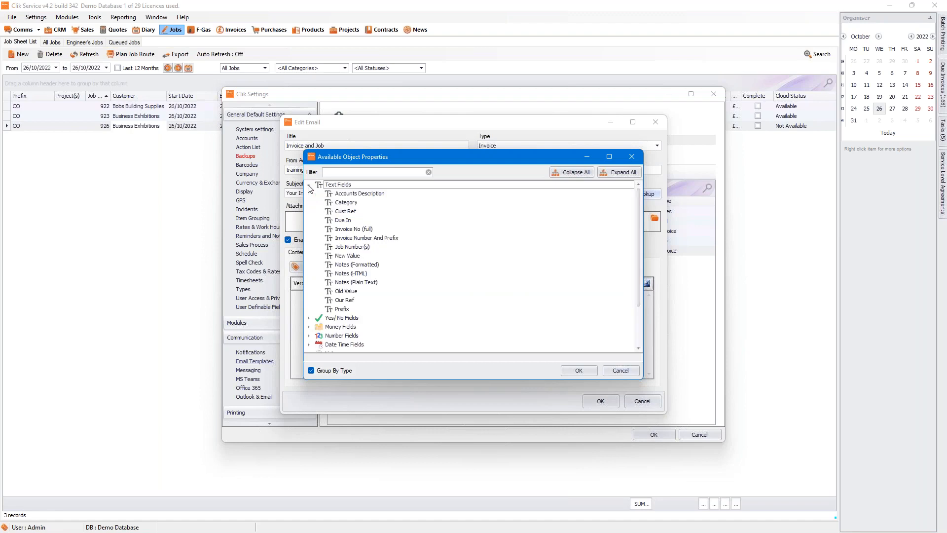
left_click(353, 248)
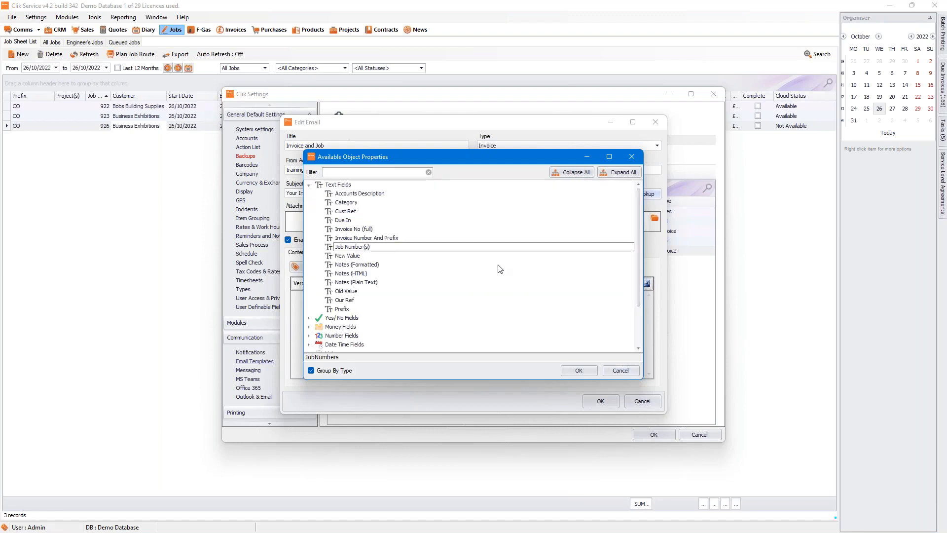
left_click(578, 370)
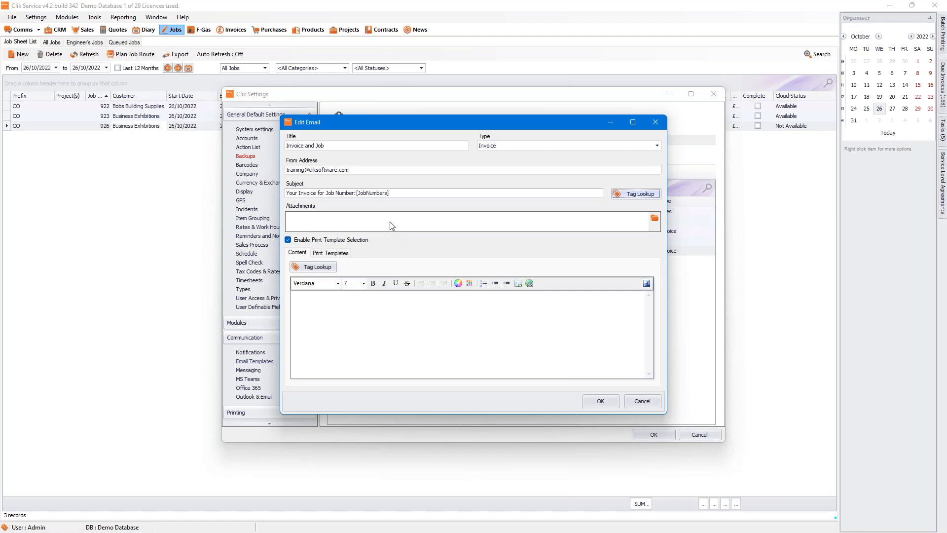
Step: Cancel the attachment picker, untick Enable Print Template Selection, and show per-module print templates
left_click(654, 218)
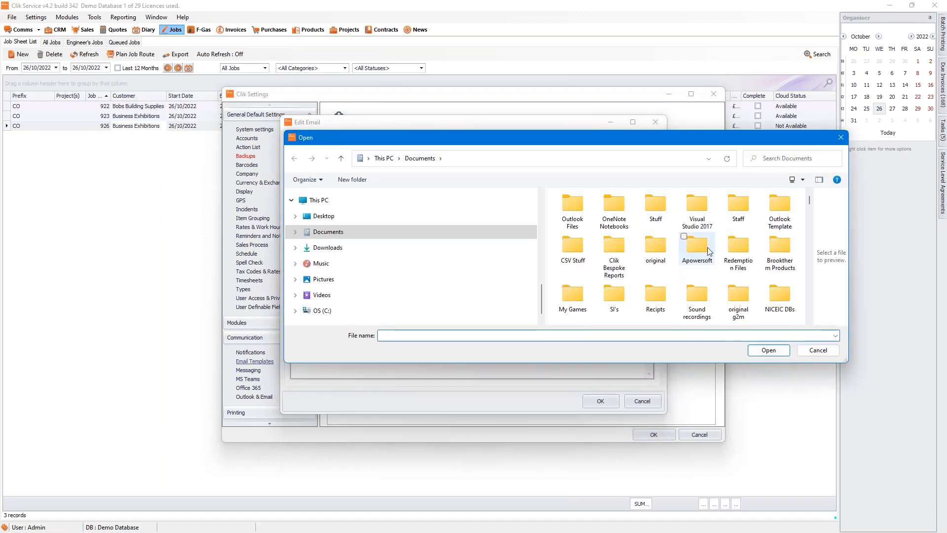
scroll(703, 249, "down", 2)
scroll(703, 249, "down", 2)
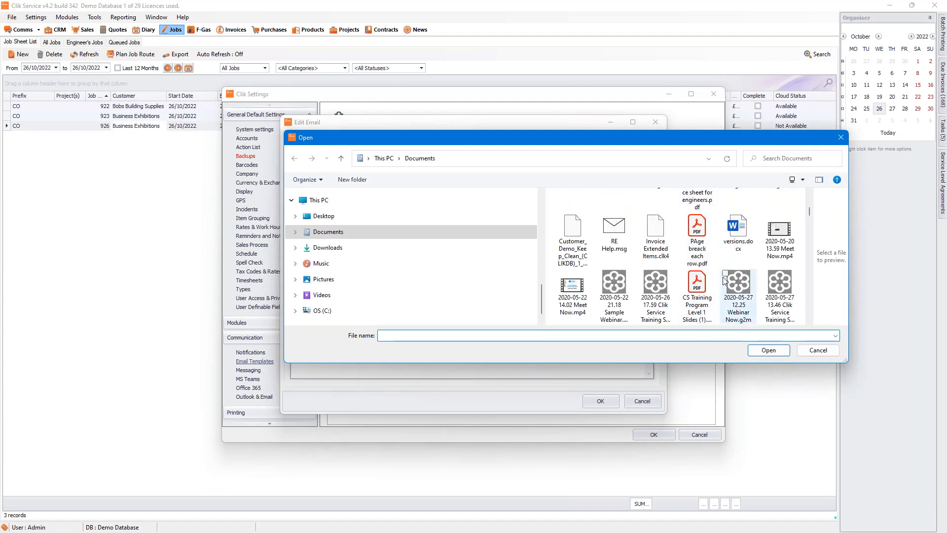
left_click(830, 353)
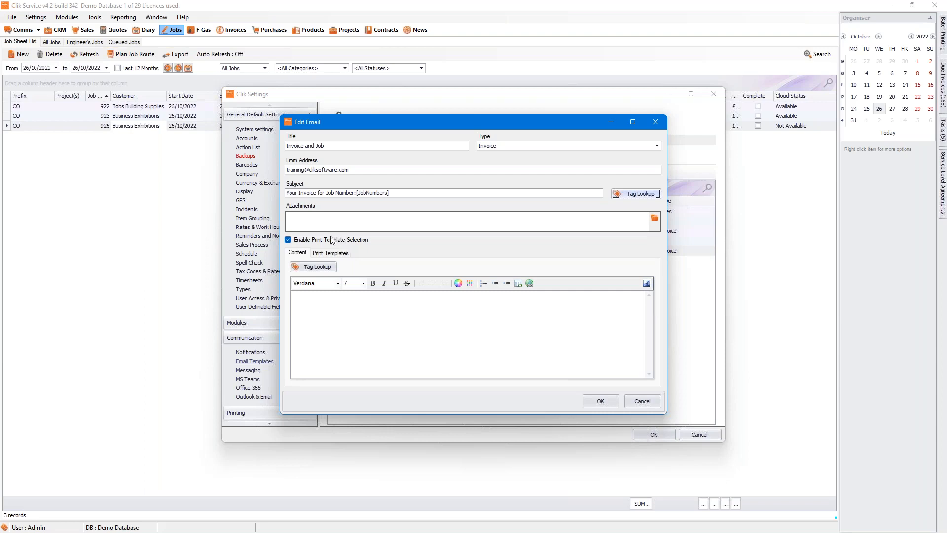
left_click(302, 243)
left_click(322, 253)
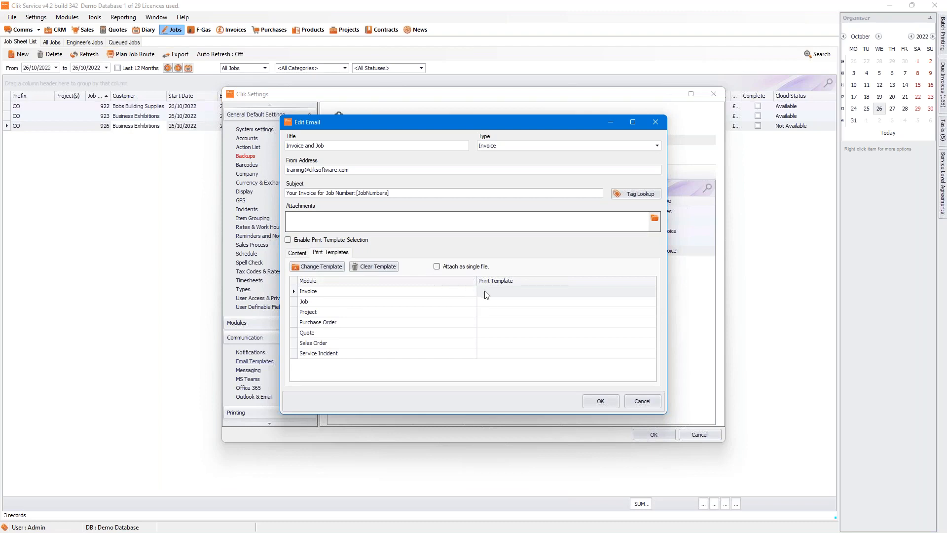
Step: Assign the Invoice with Just notes print template to the Invoice module
left_click(518, 292)
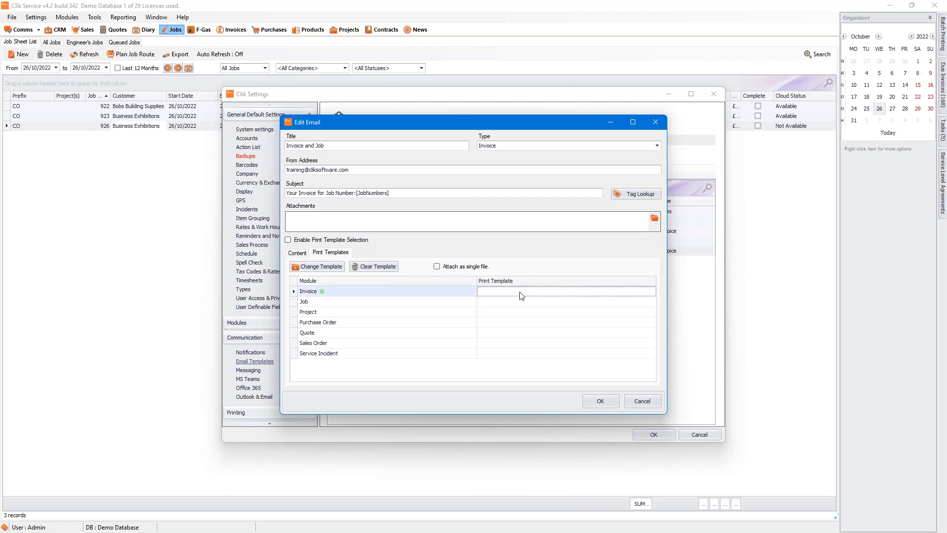
double_click(522, 295)
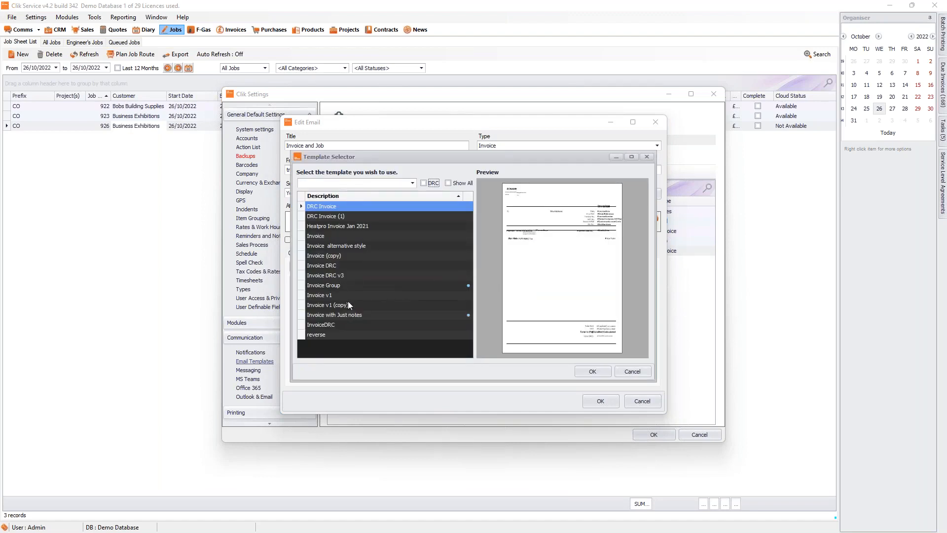
left_click(353, 314)
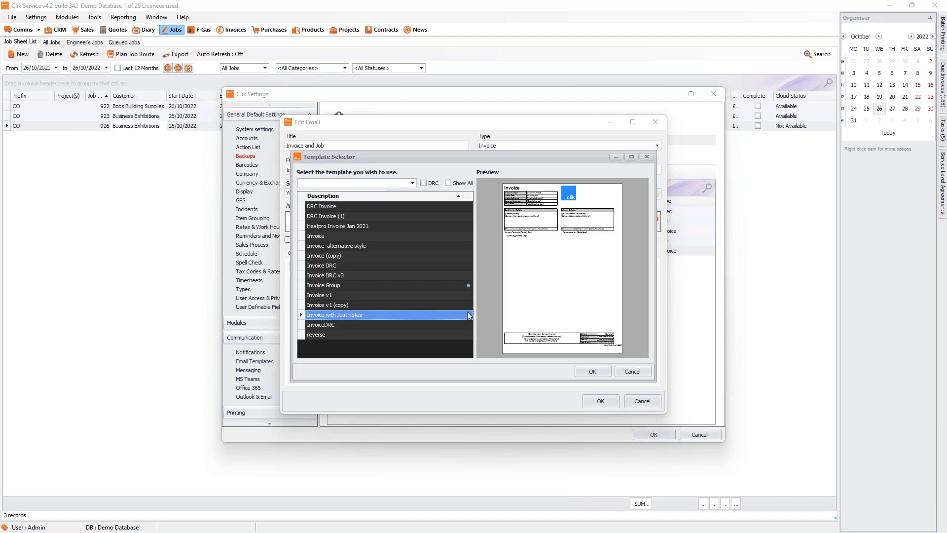
left_click(593, 372)
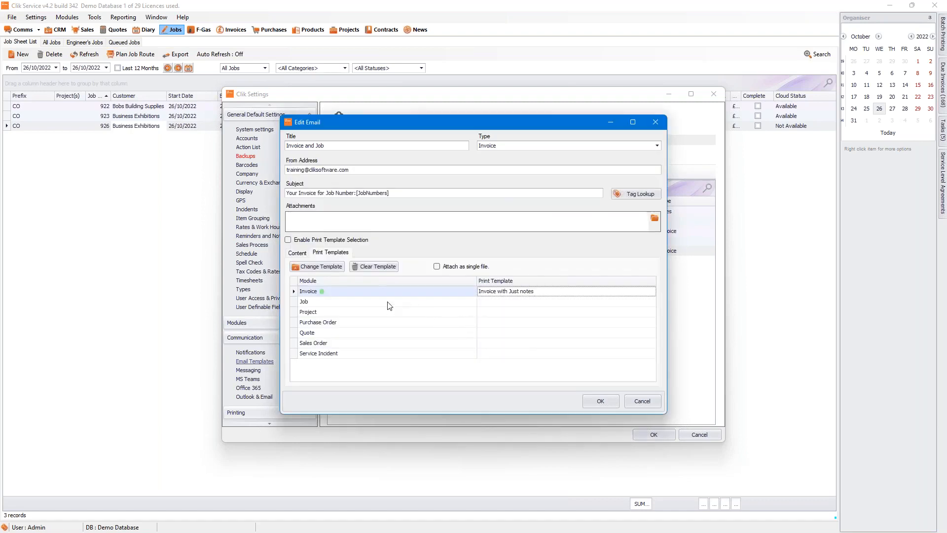
Step: Assign the Job with photos v2 print template to the Job module
left_click(389, 306)
left_click(492, 306)
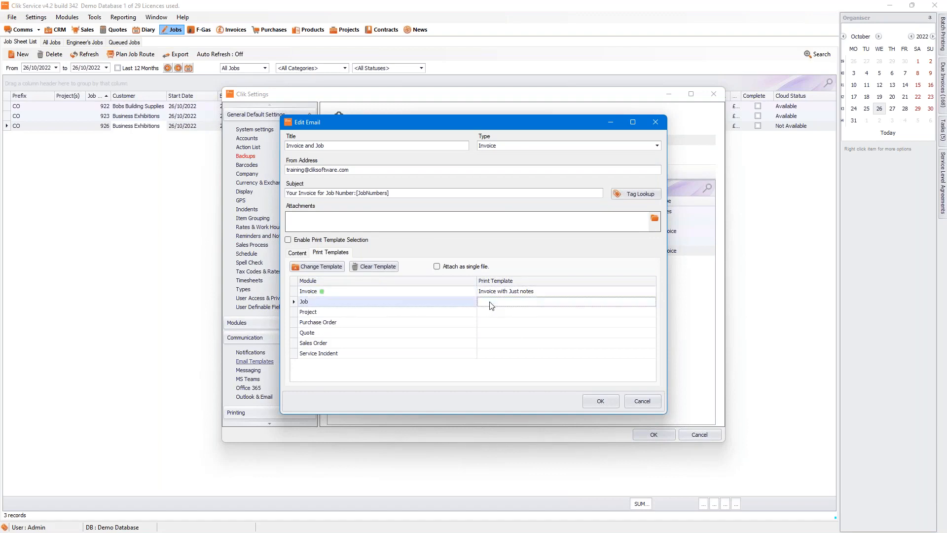
double_click(492, 306)
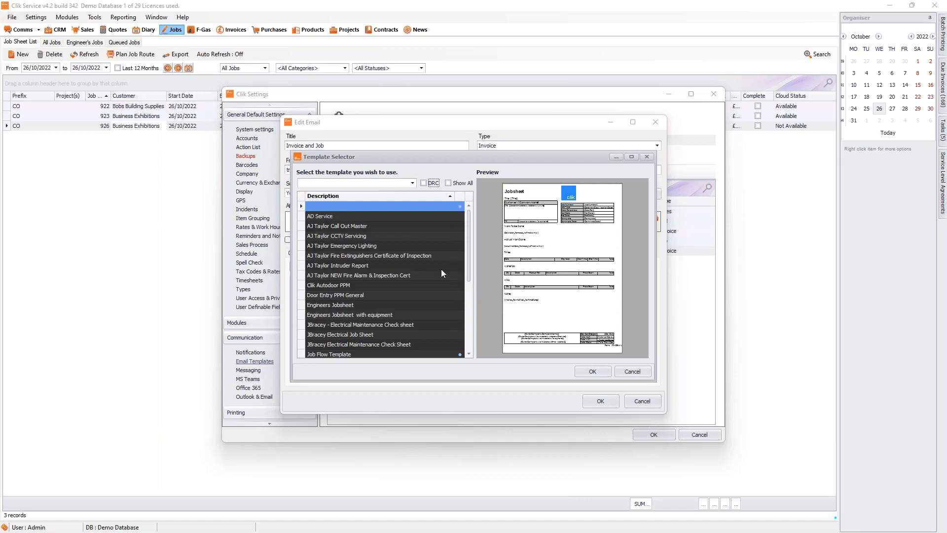
scroll(441, 269, "down", 5)
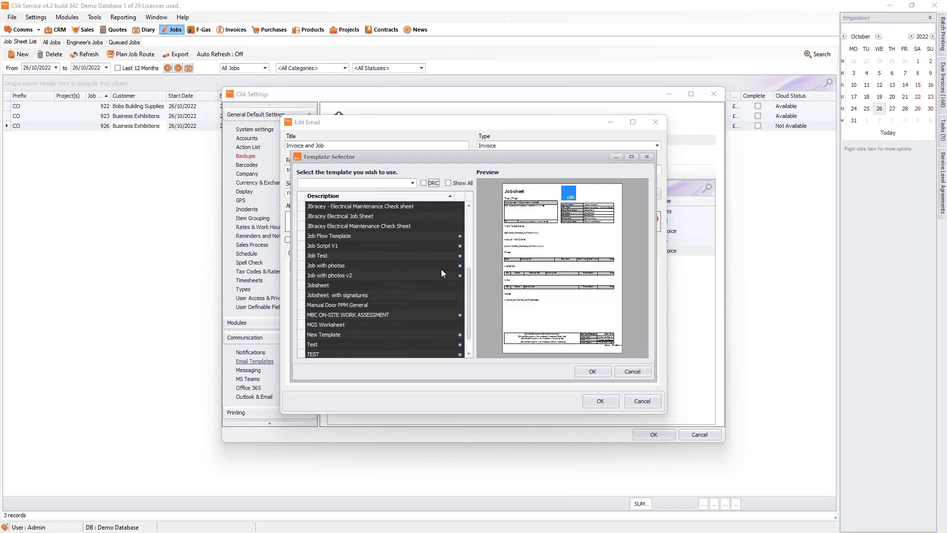
left_click(412, 256)
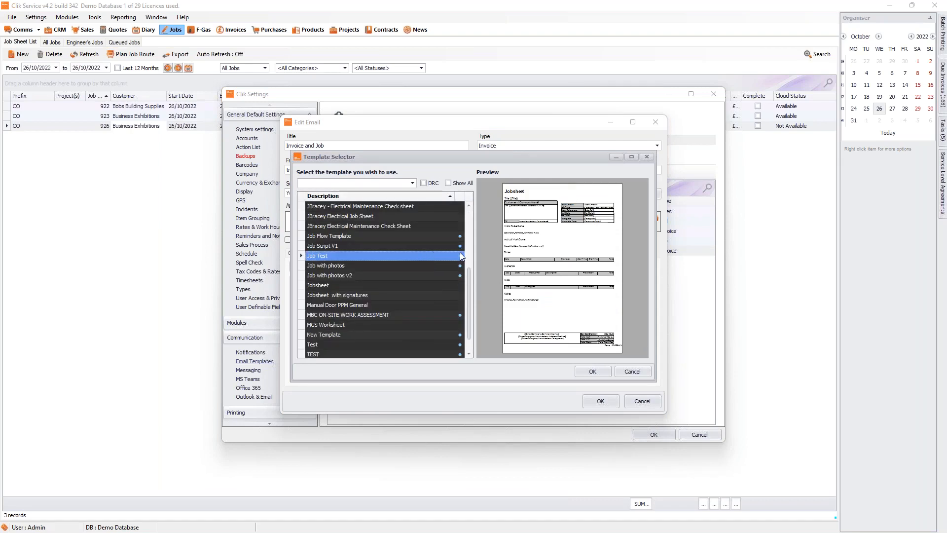
left_click(343, 266)
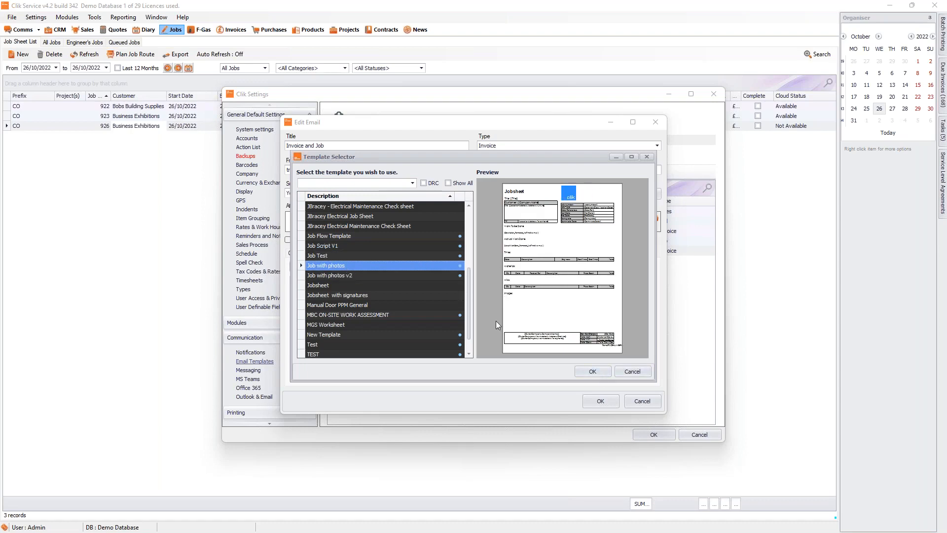
left_click(425, 277)
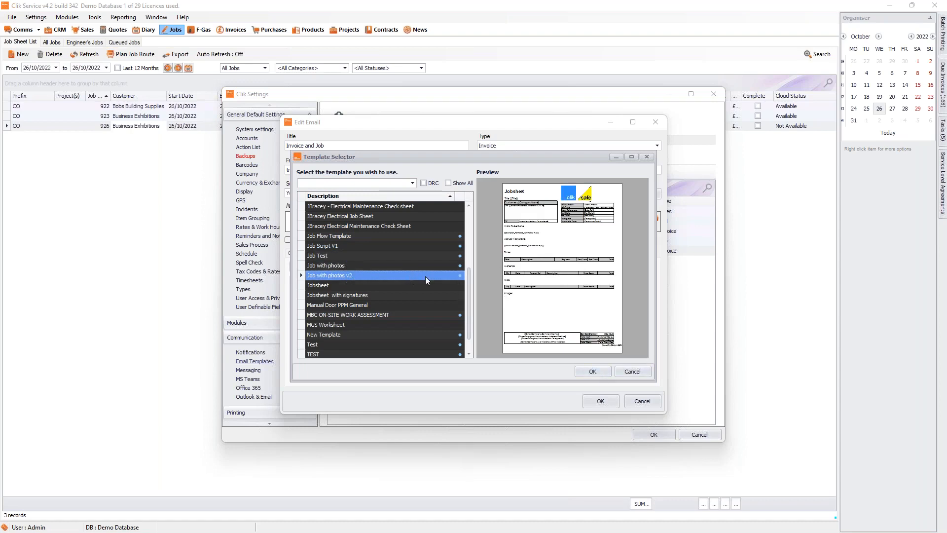
left_click(599, 373)
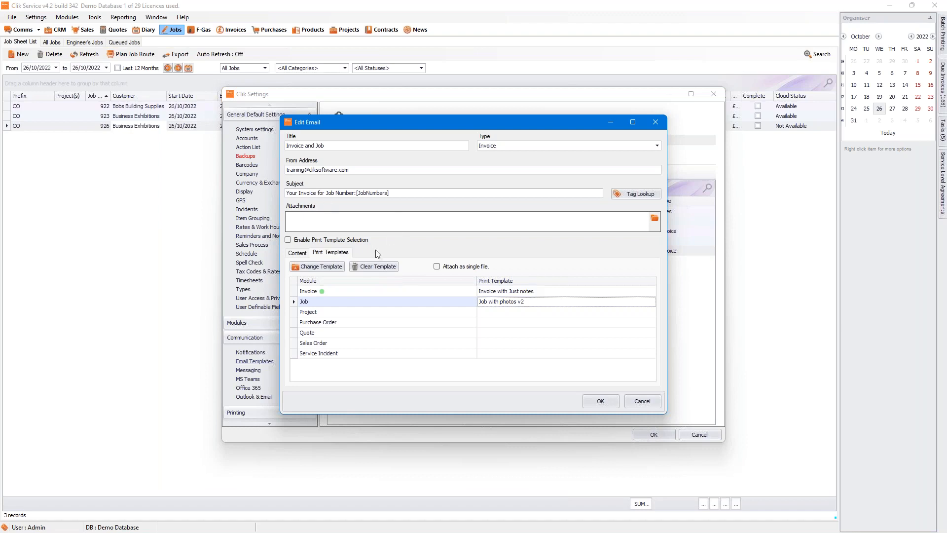
Step: Write the body greeting 'Hi [Company.DisplayName],' followed by 'Attached is your invoice & Jobsheet'
left_click(298, 253)
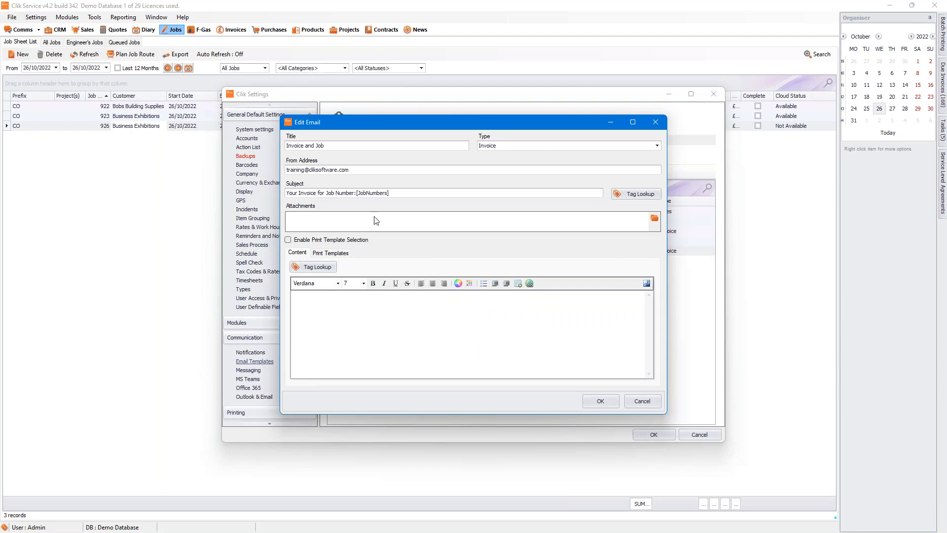
left_click(322, 309)
type("Hi")
left_click(315, 268)
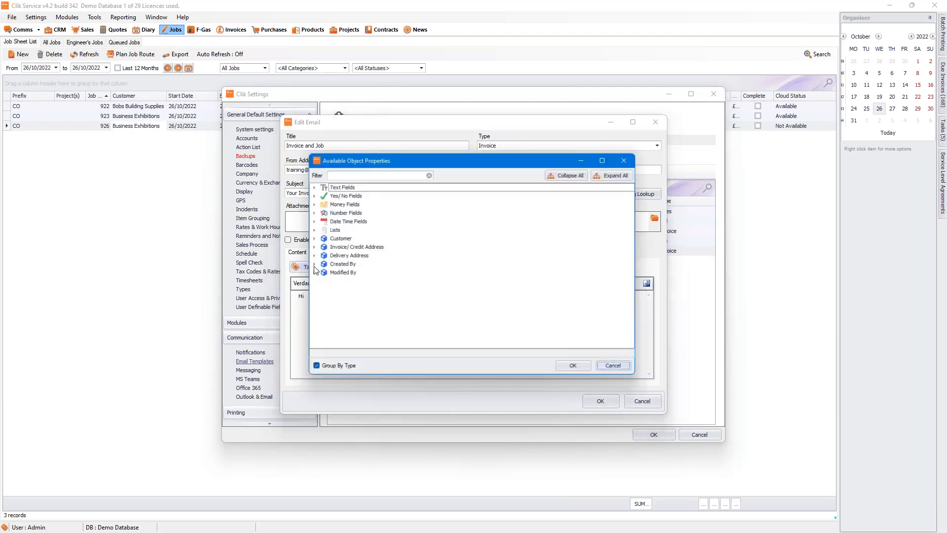
left_click(310, 239)
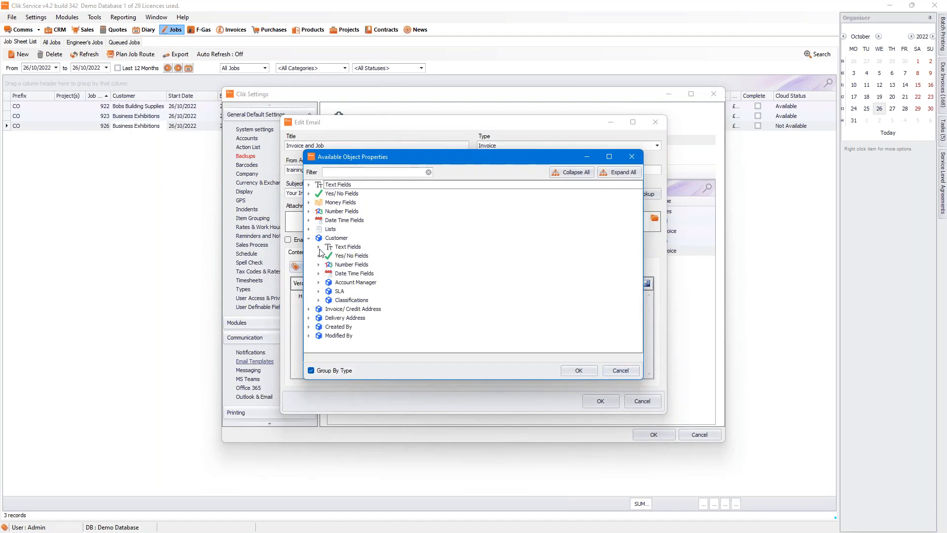
left_click(318, 247)
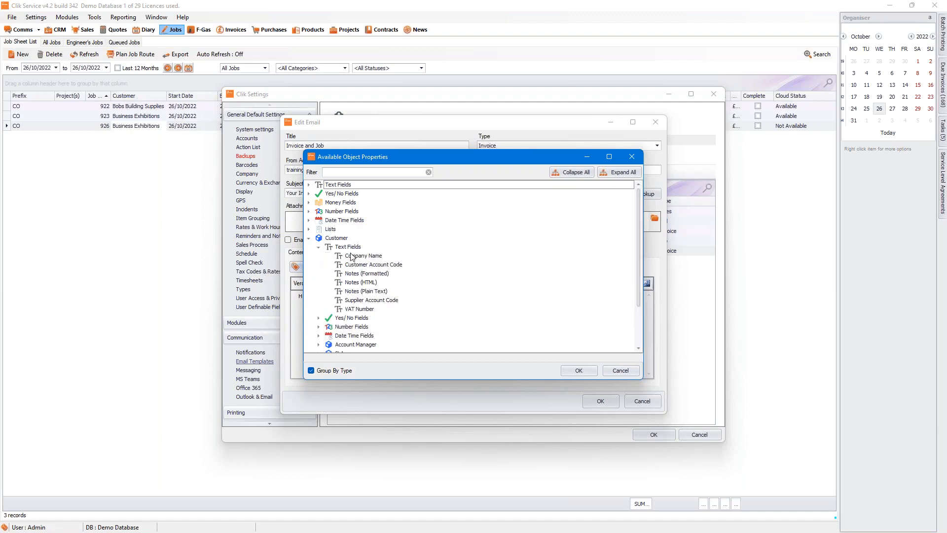
left_click(351, 255)
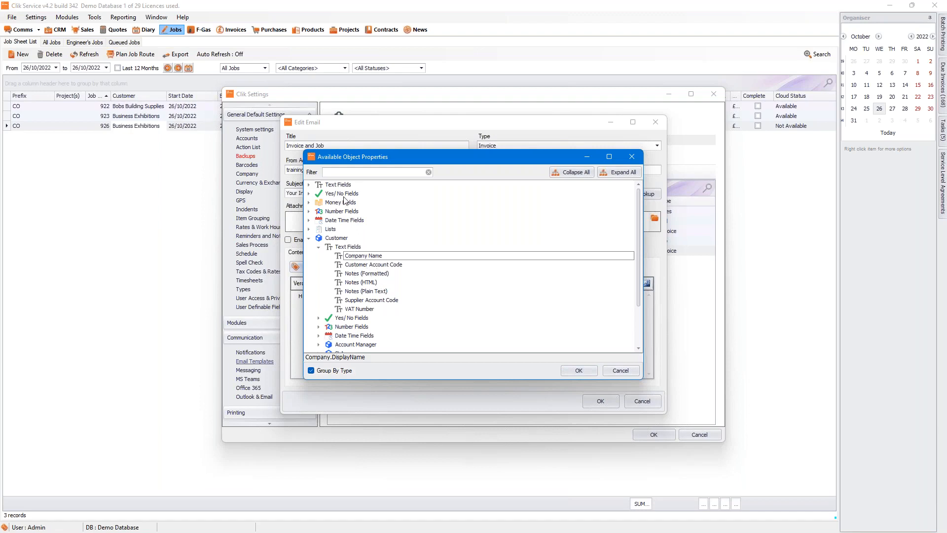
left_click(578, 372)
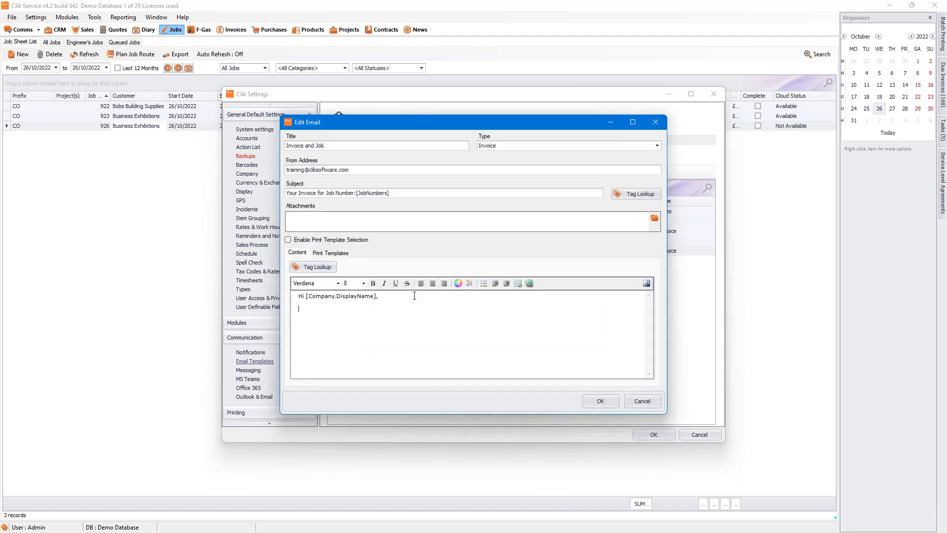
type("Attached is you")
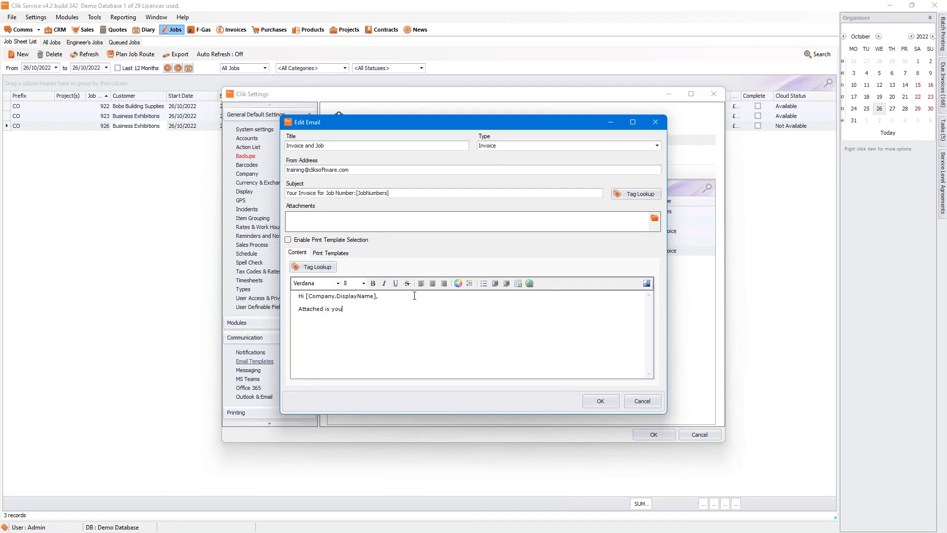
type("r invoice & Jobsheet for ref")
Step: Insert the Cust Ref [OrderReference] tag into the body and complete the 'Kind Regards,' sign-off
left_click(317, 267)
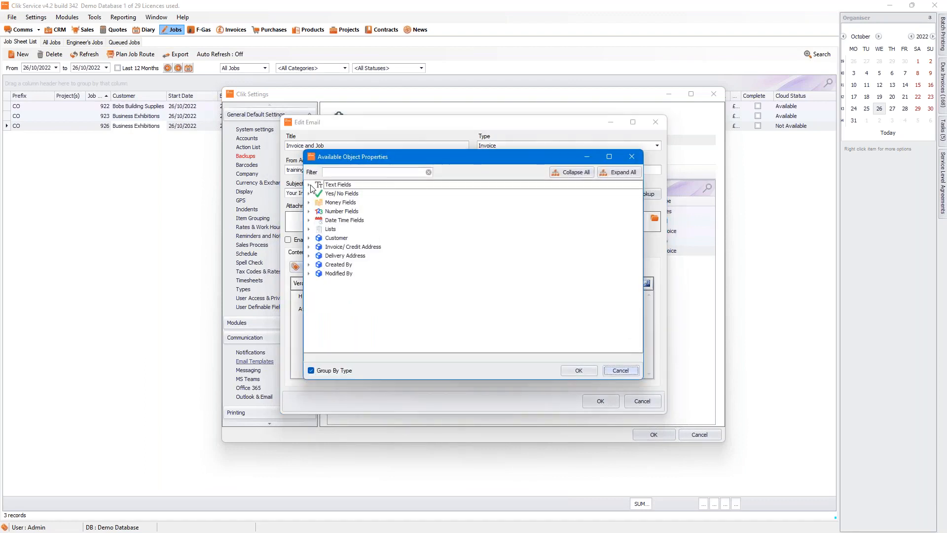
left_click(310, 185)
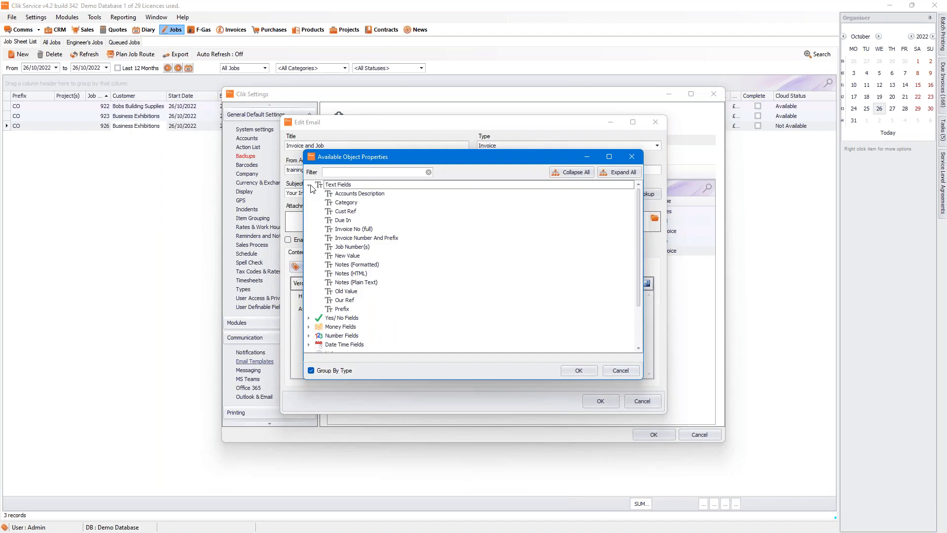
left_click(346, 212)
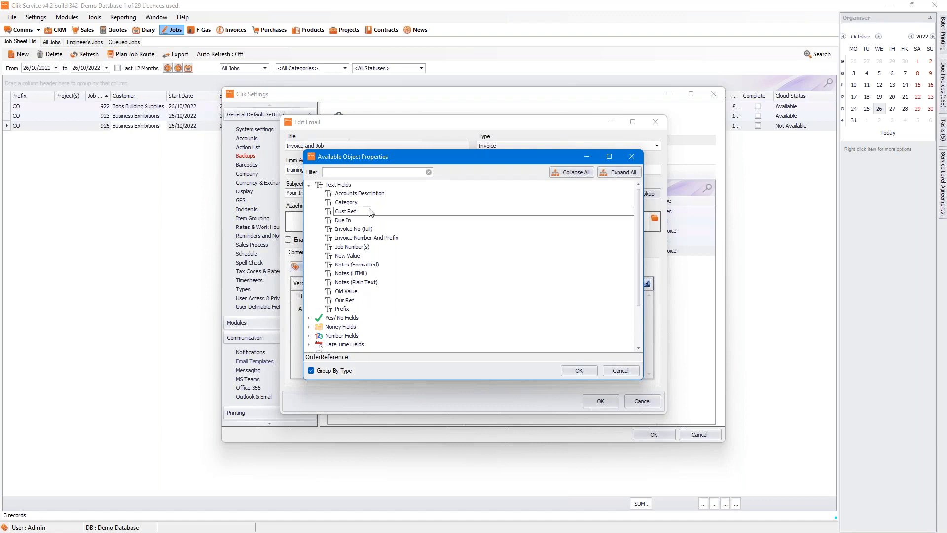
left_click(576, 371)
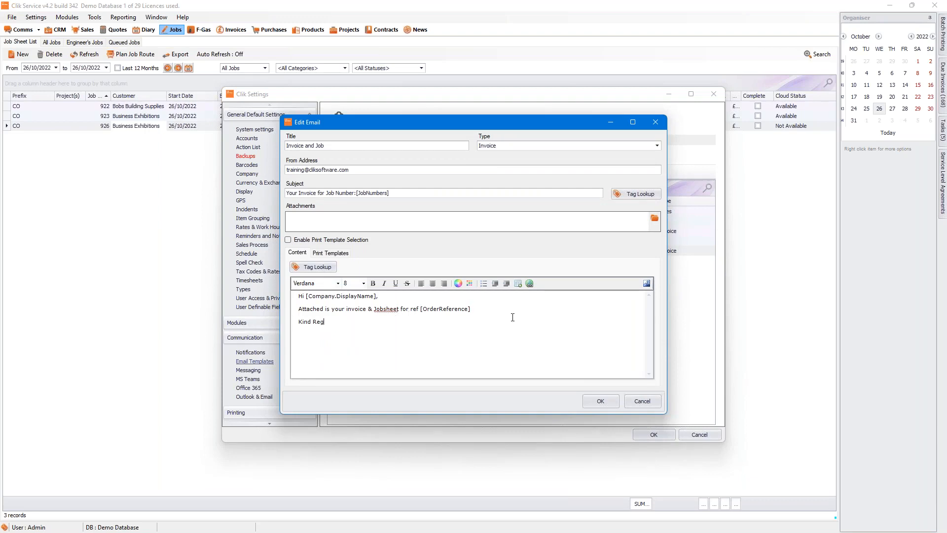
type("ards,")
Step: Save the Invoice and Job template, close Clik Settings, and open job 926's sheet
left_click(601, 401)
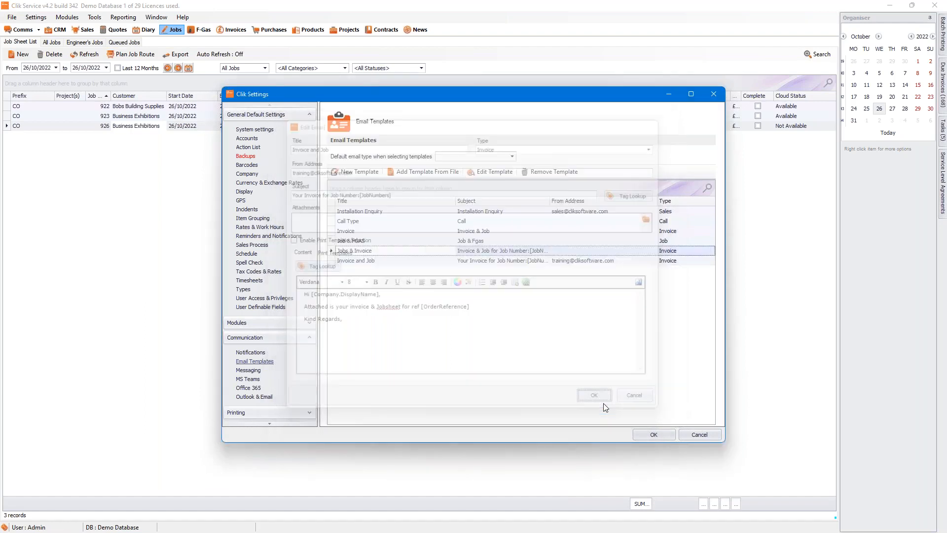
left_click(427, 260)
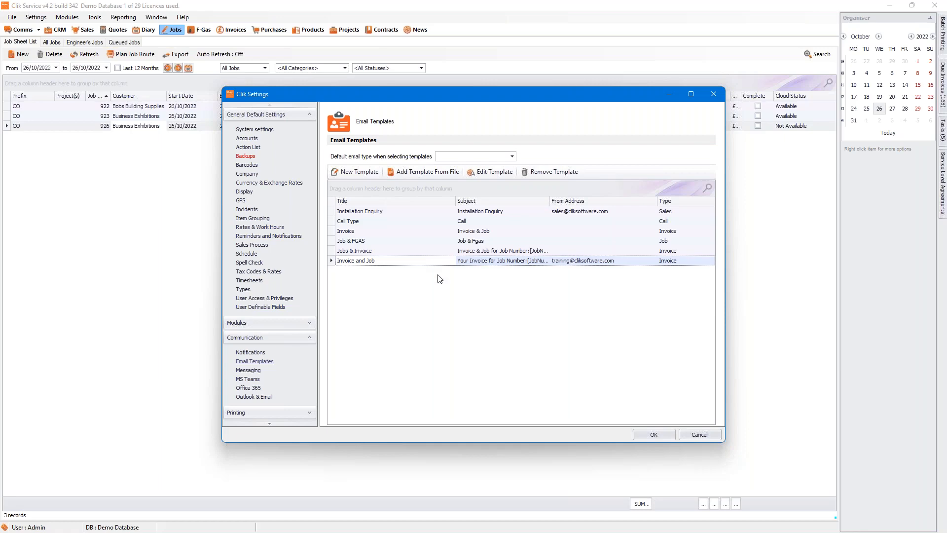
left_click(663, 436)
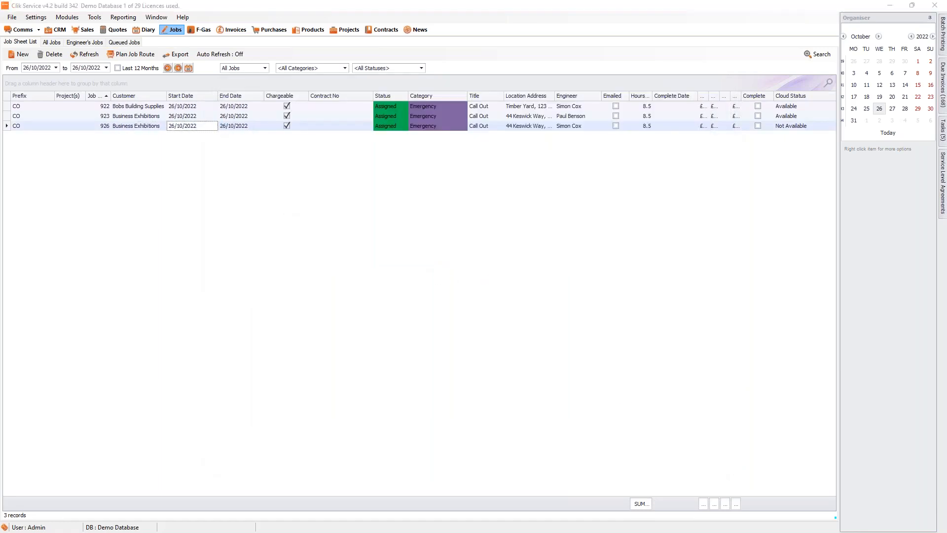
double_click(192, 126)
Step: Add the SVR01 Quaterly Service product, filtered by Service type, to the job's materials
left_click(259, 283)
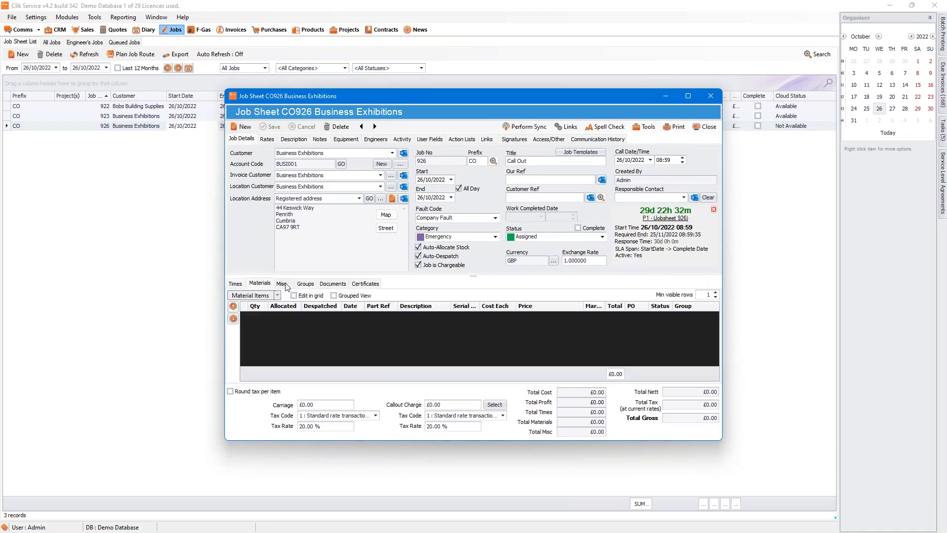
left_click(277, 295)
left_click(286, 316)
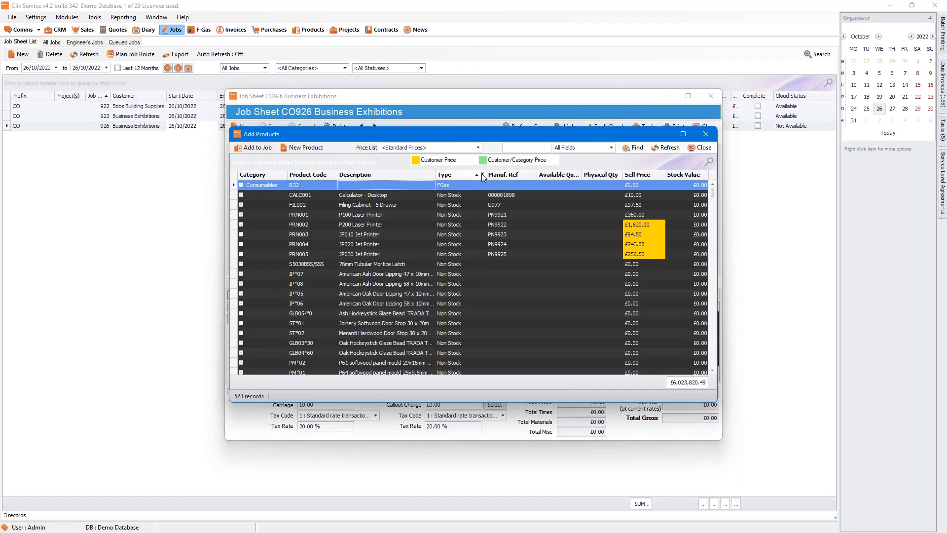
left_click(482, 173)
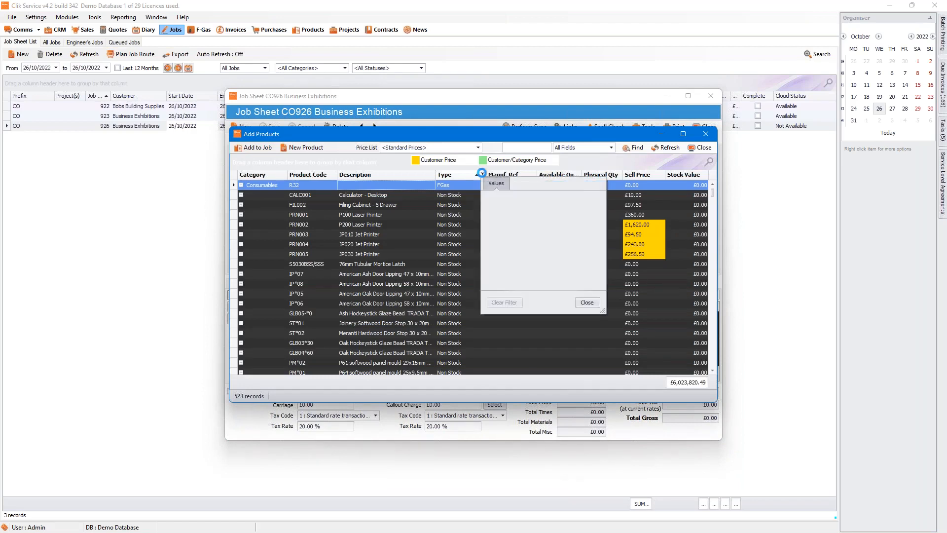
left_click(493, 220)
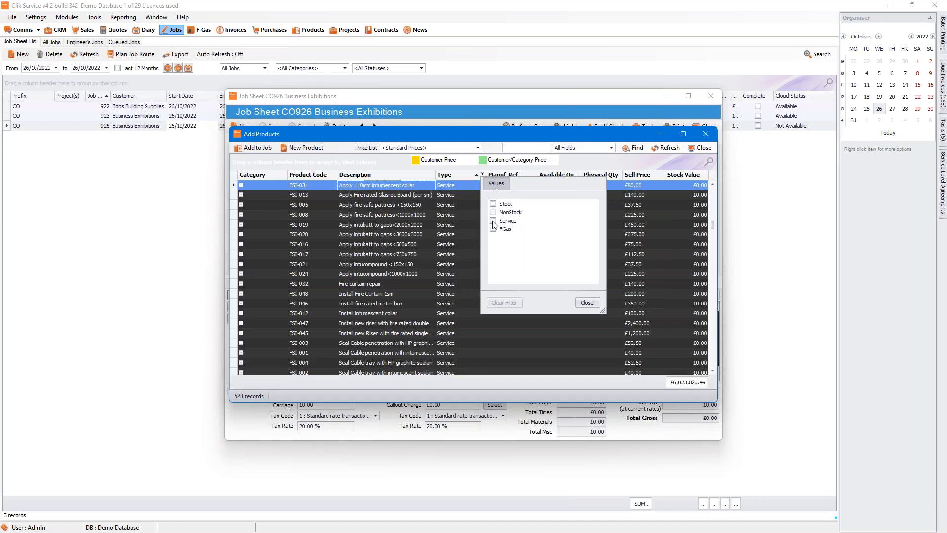
left_click(587, 303)
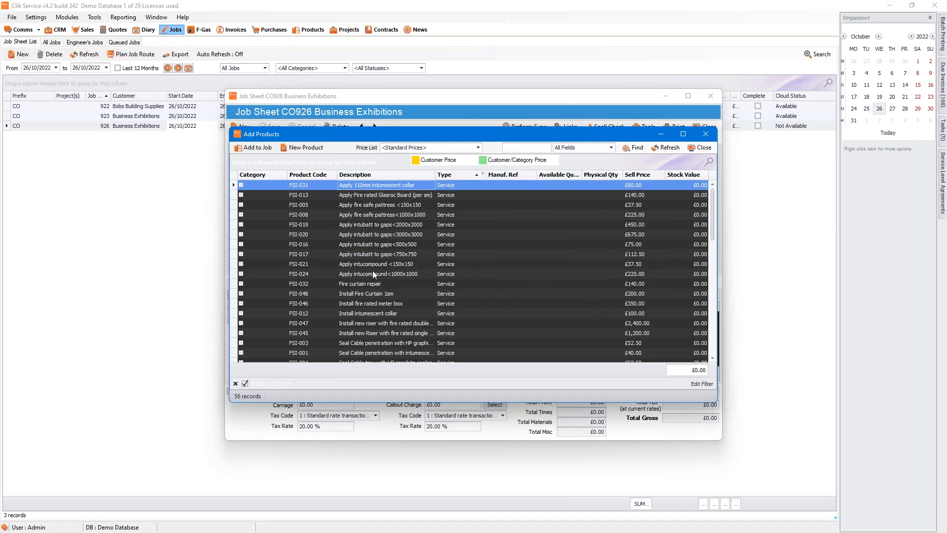
scroll(372, 270, "down", 5)
scroll(375, 266, "down", 2)
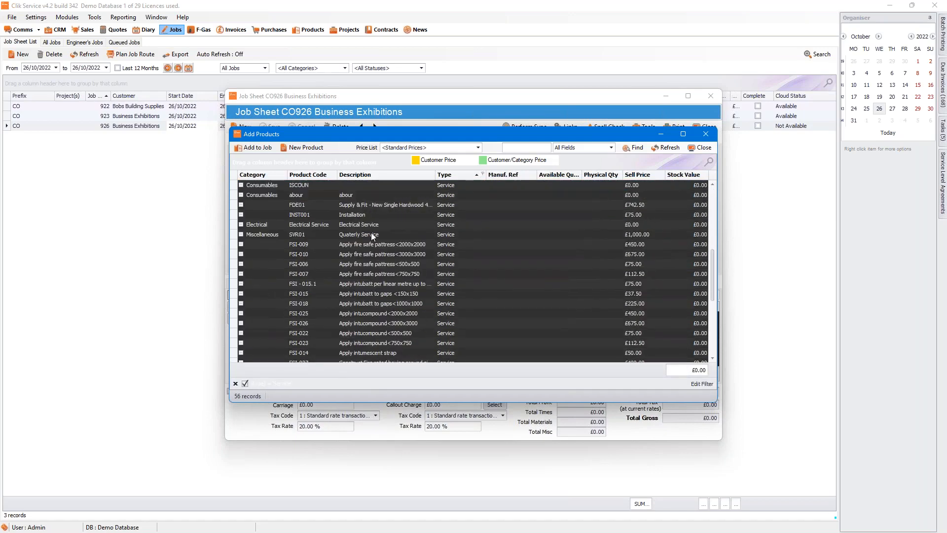
left_click(370, 232)
left_click(271, 147)
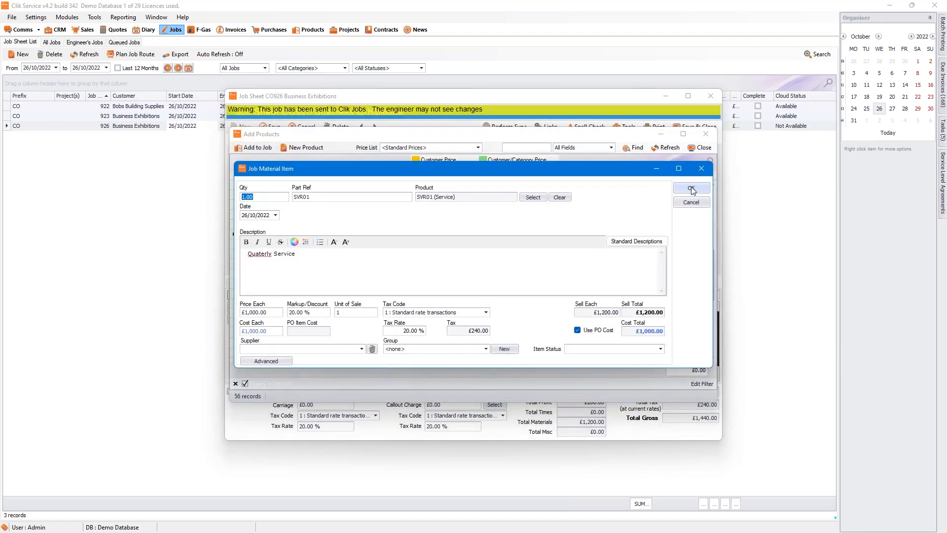
left_click(686, 189)
left_click(699, 149)
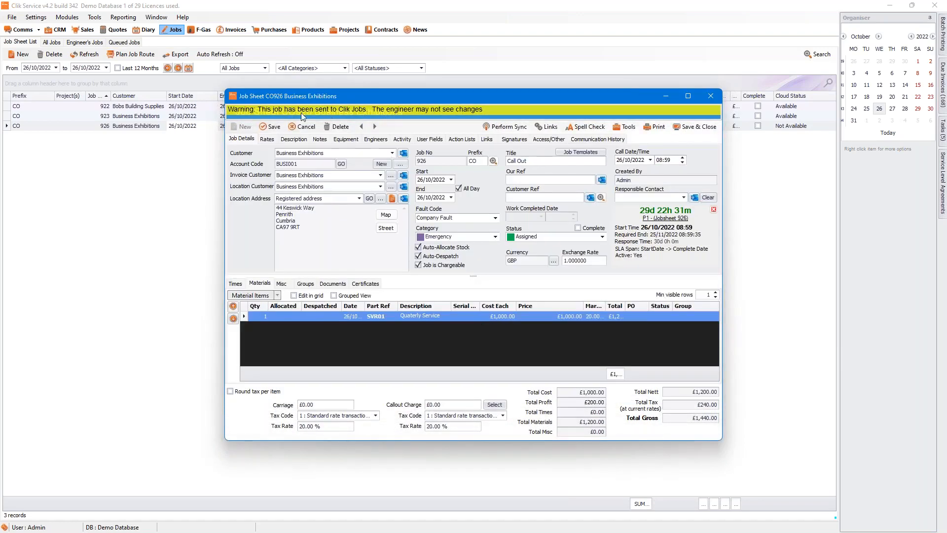
Step: Save the job sheet and start entering a customer reference on Job Details
left_click(274, 126)
left_click(402, 139)
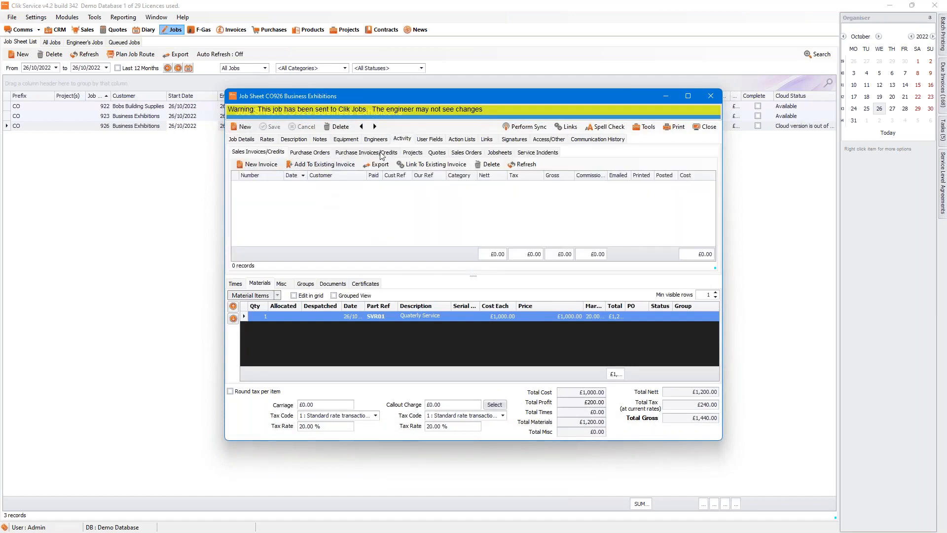
left_click(250, 138)
left_click(517, 197)
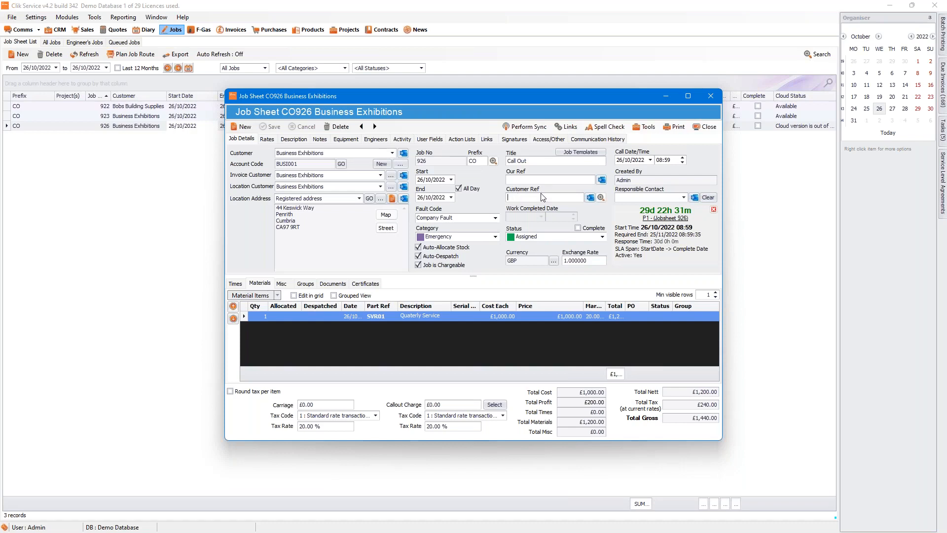
type("RE")
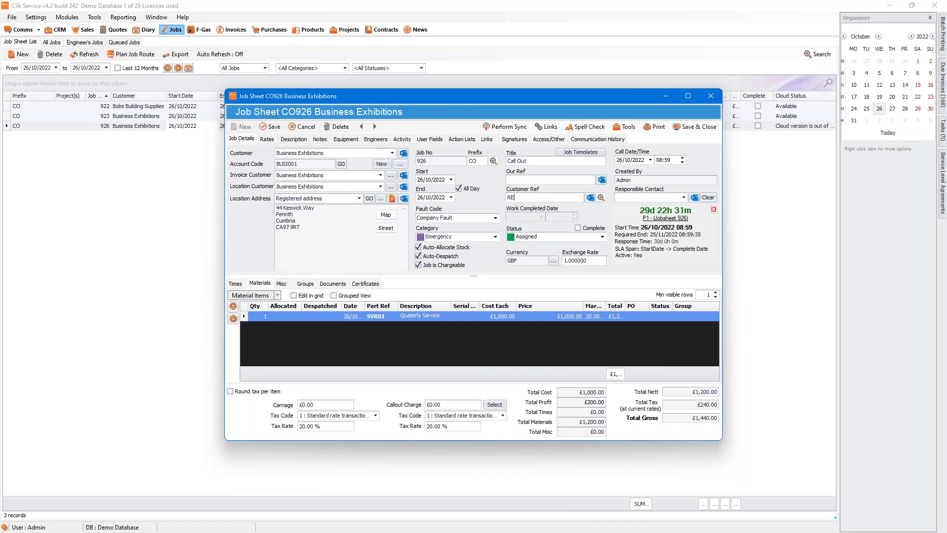
type("F123")
Step: Save the job and create a new invoice for all items, then open the invoice
left_click(265, 126)
left_click(402, 138)
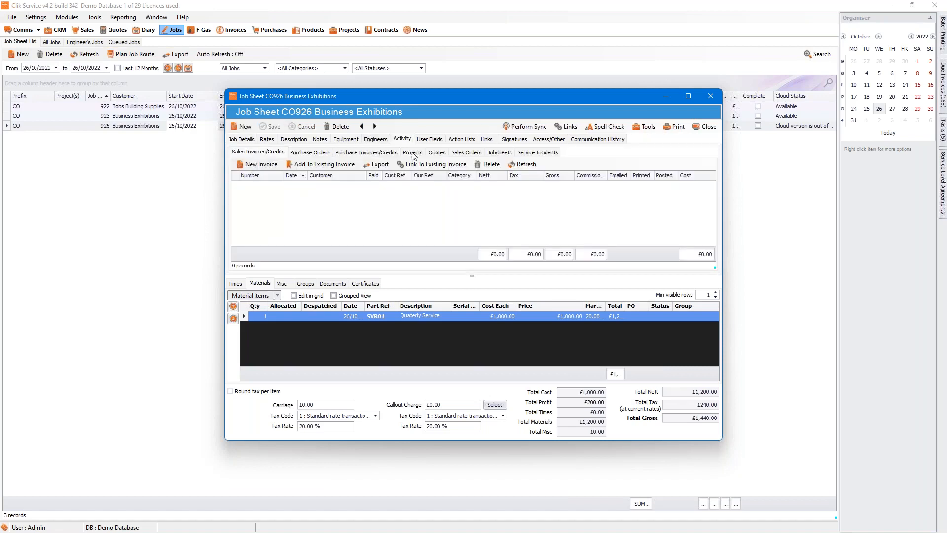
left_click(254, 164)
left_click(339, 223)
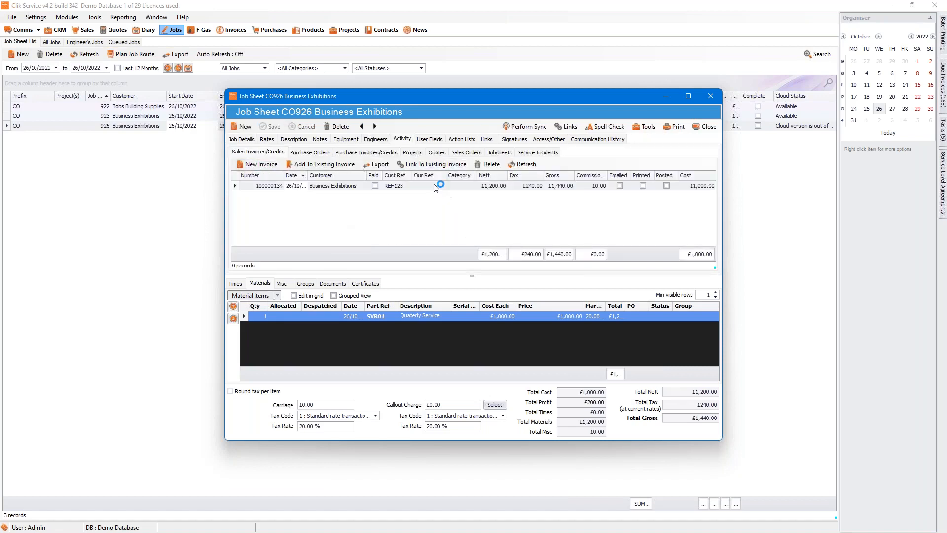
double_click(439, 186)
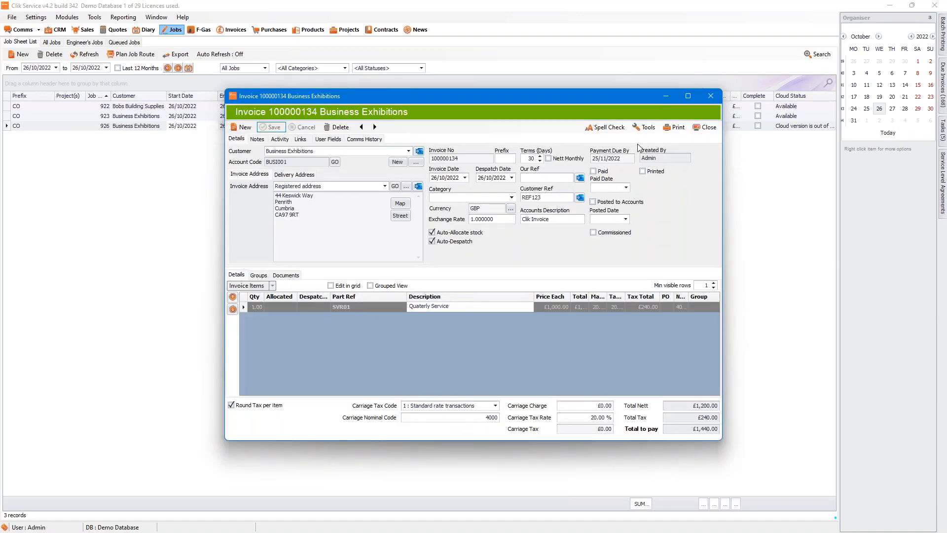
Step: Email the invoice with the Invoice and Job template, attaching Jobsheet 926
left_click(643, 127)
mouse_move(651, 153)
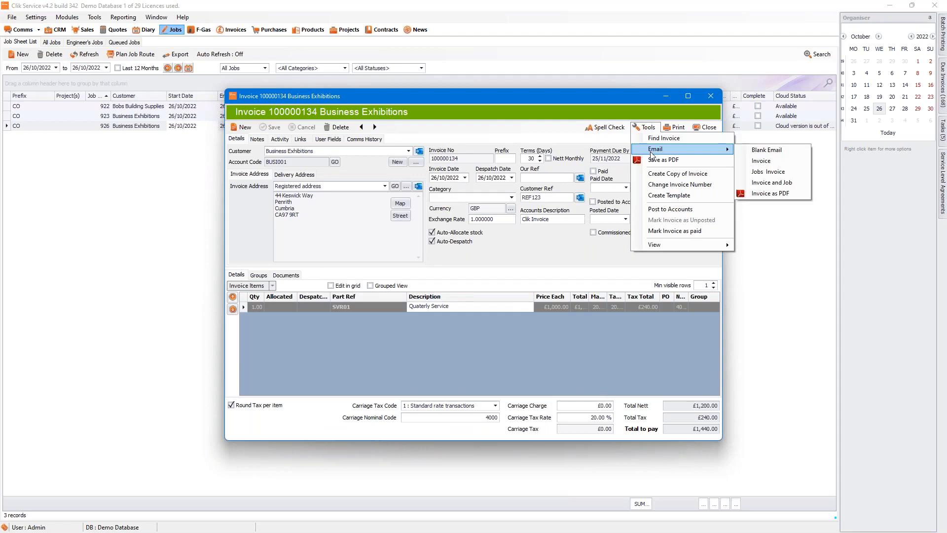
left_click(779, 186)
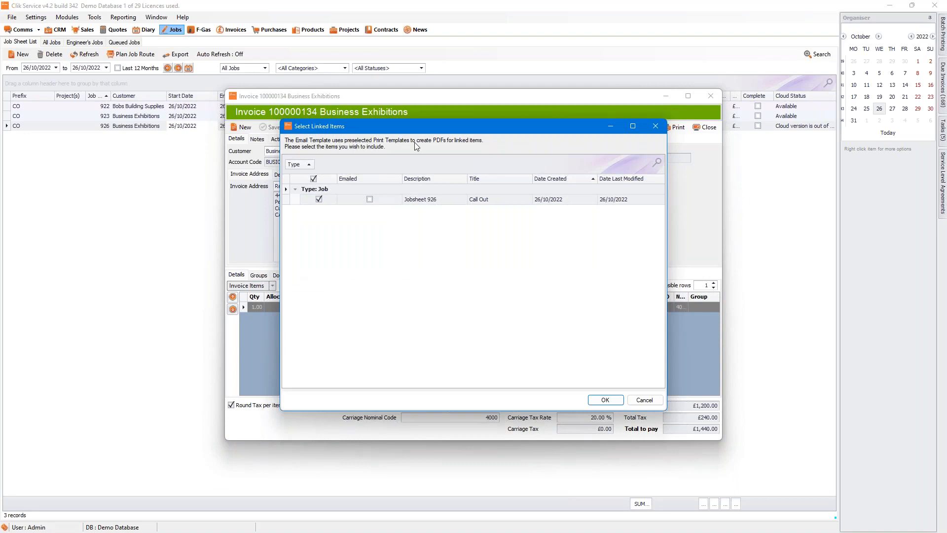
left_click(368, 202)
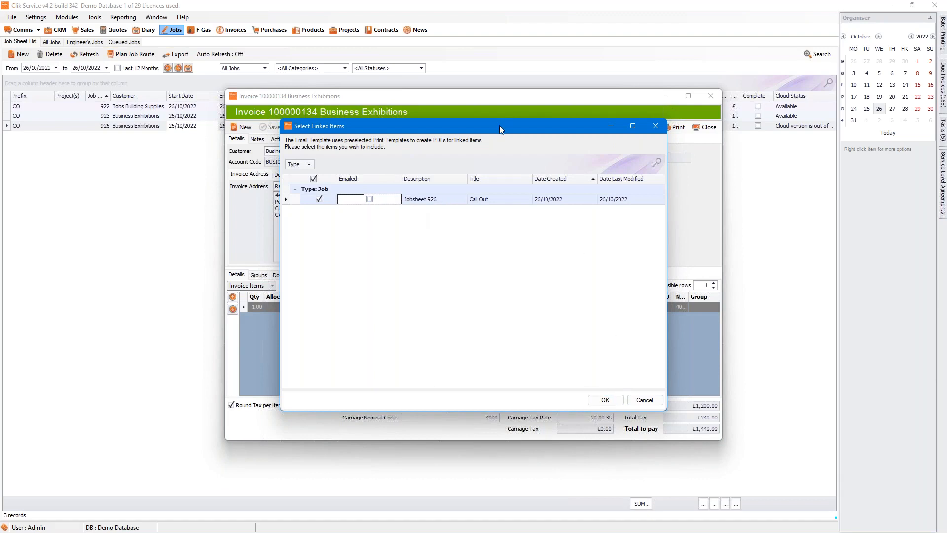
left_click(606, 398)
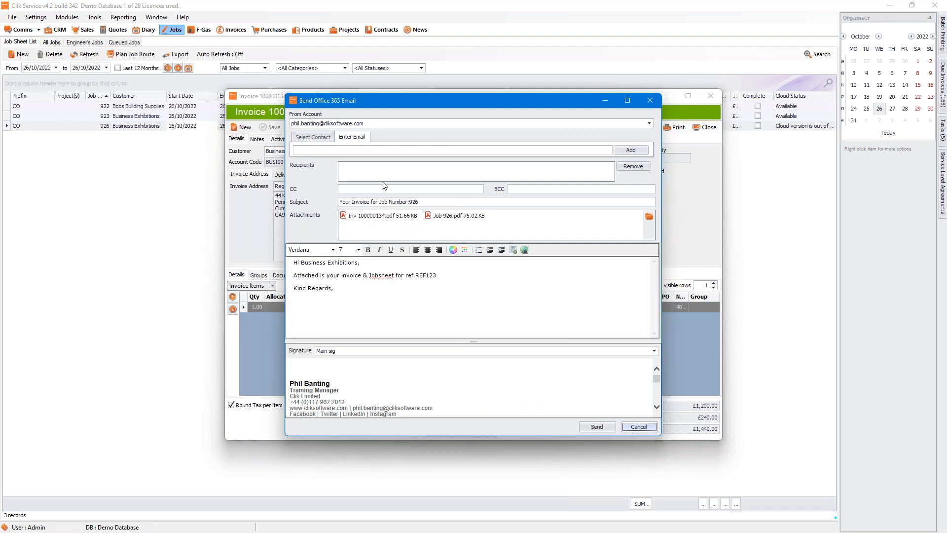
Step: Add the recipient's e-mail address manually and send the invoice email
left_click(323, 139)
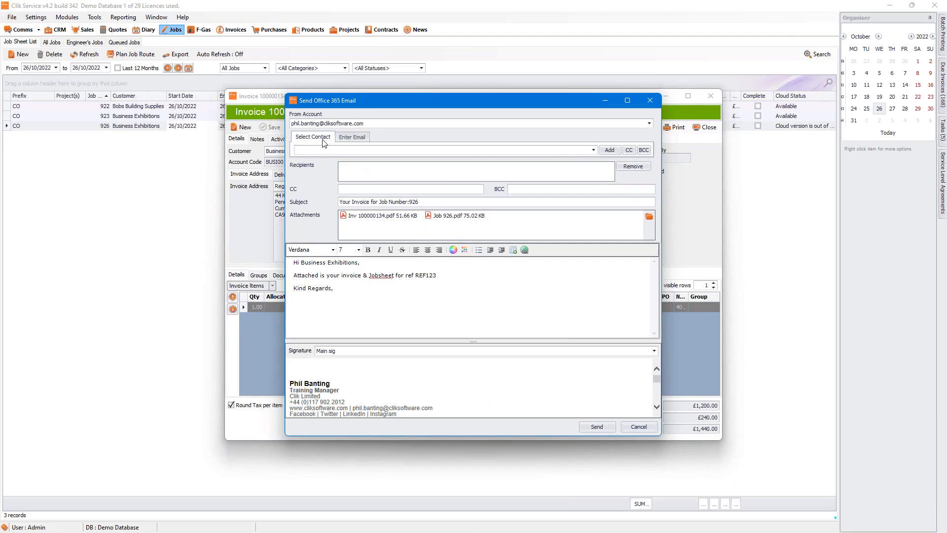
left_click(596, 152)
left_click(352, 138)
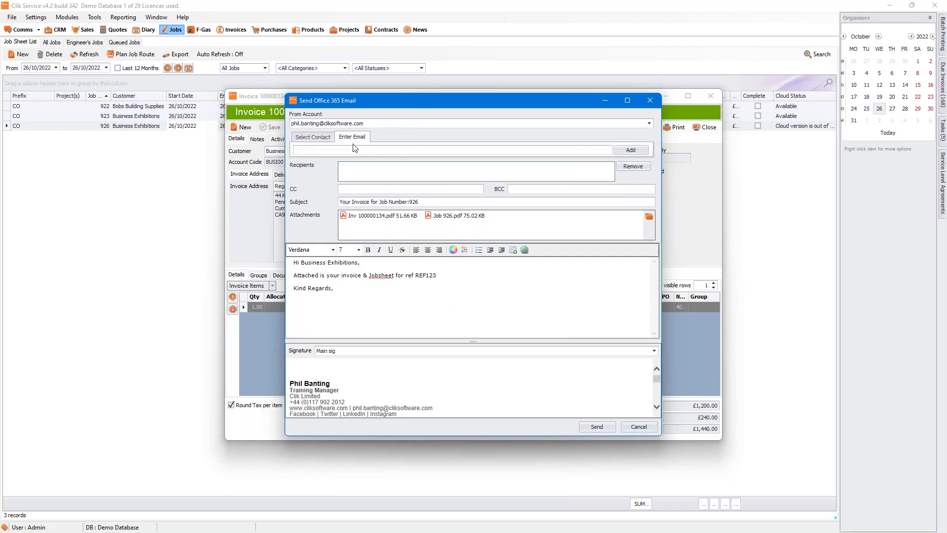
left_click(629, 151)
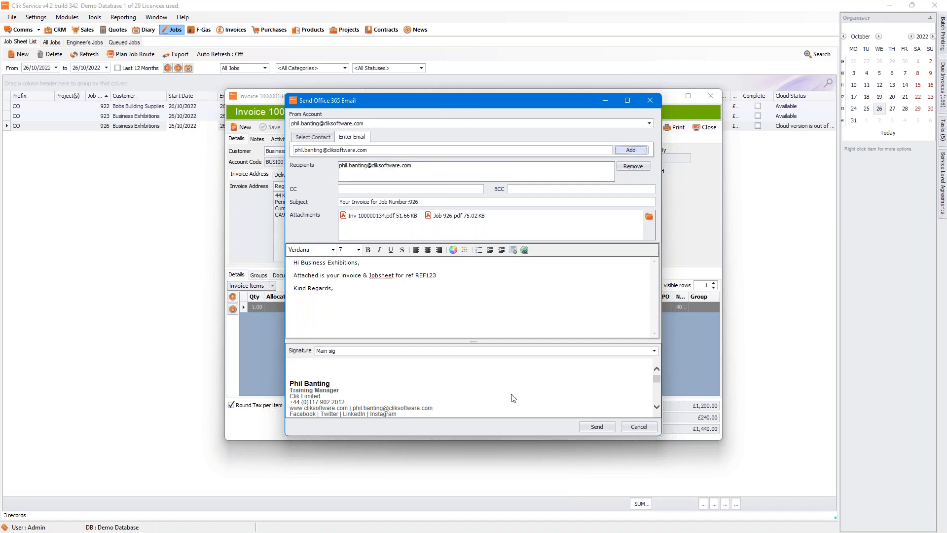
left_click(602, 426)
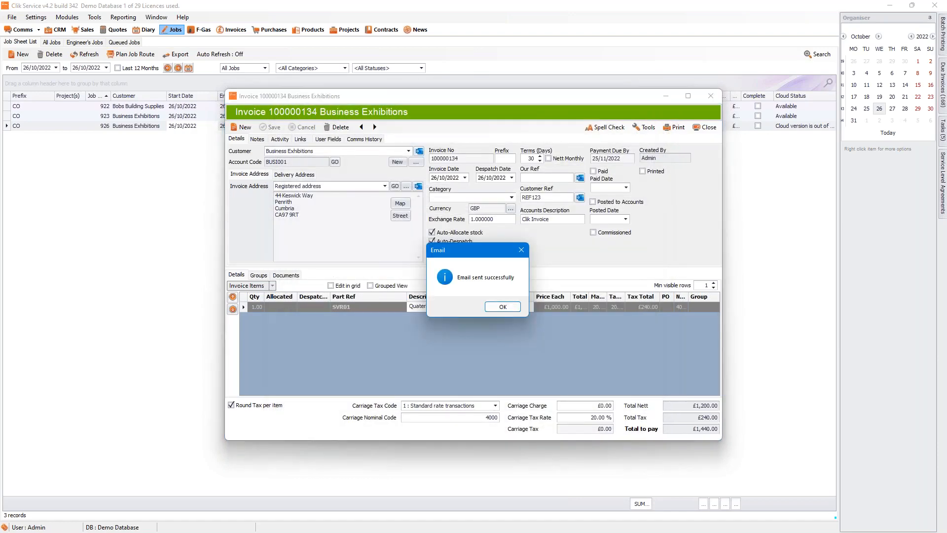
left_click(499, 307)
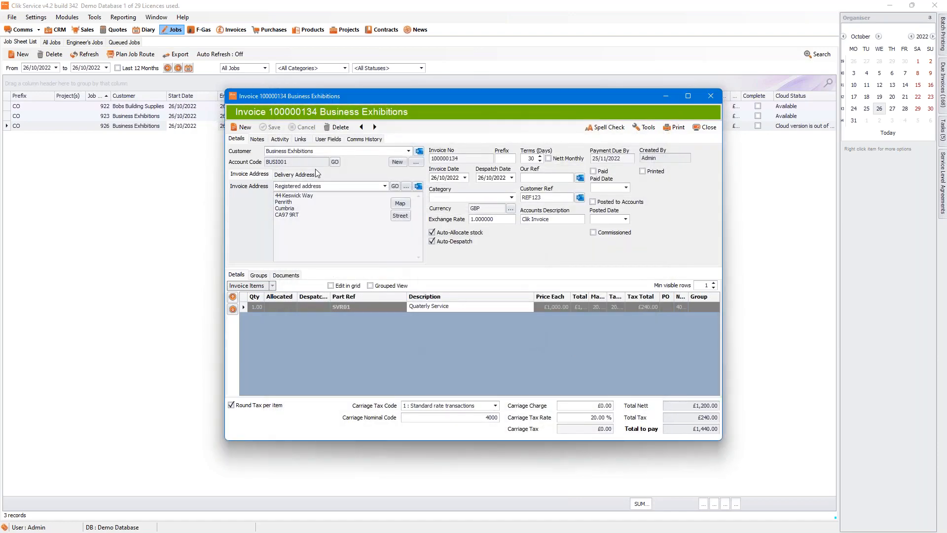
Step: Check the sent email in the invoice's Comms History, then close the invoice
left_click(362, 139)
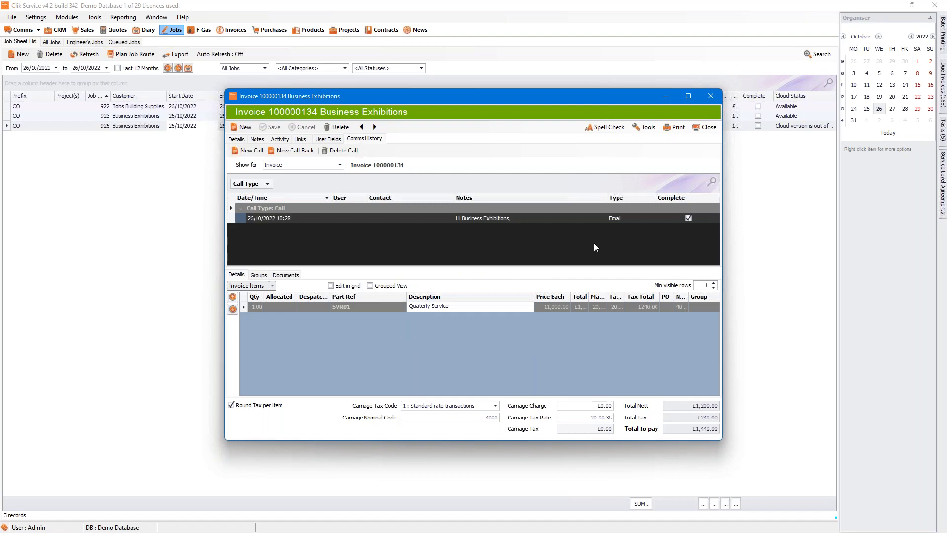
mouse_move(509, 220)
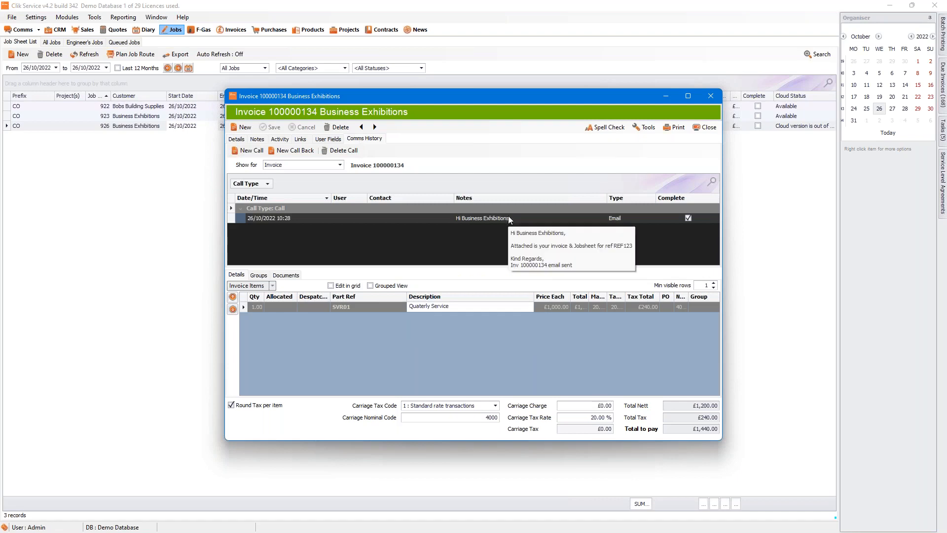
left_click(244, 141)
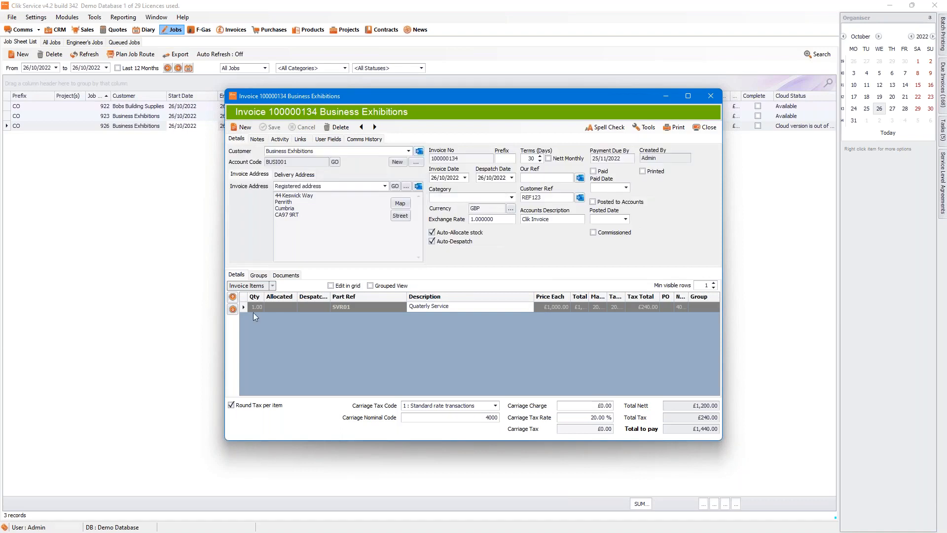
left_click(708, 128)
Step: Close the job sheet and open the Invoice and Job template under Communication > Email Templates
left_click(708, 129)
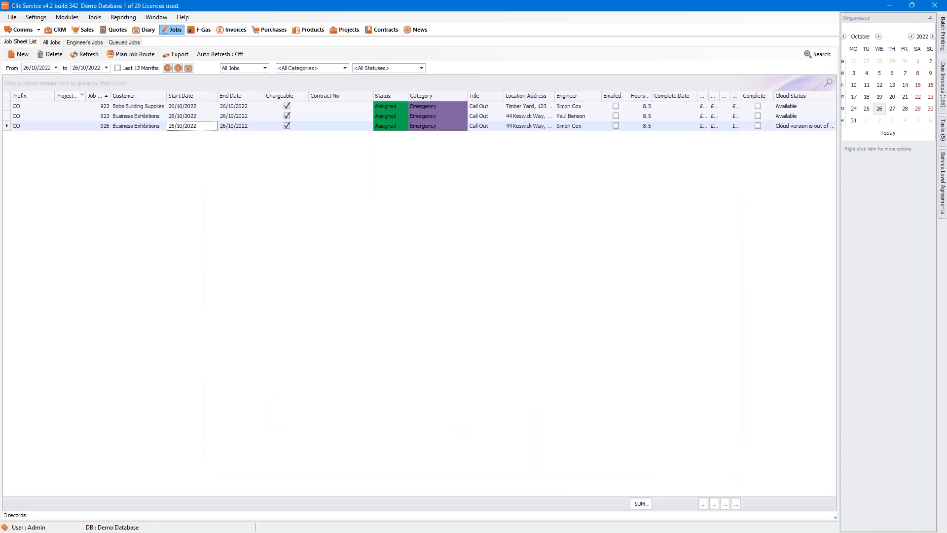
left_click(36, 17)
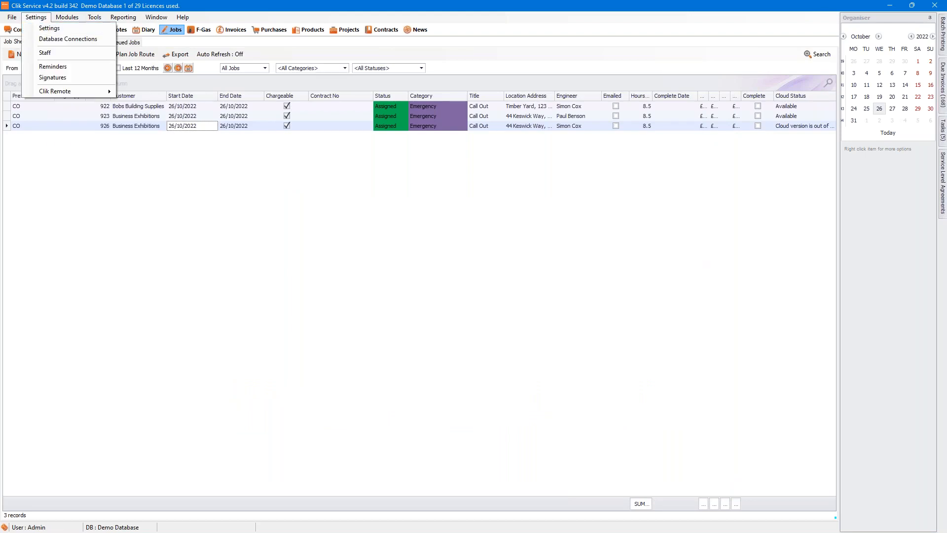
left_click(35, 18)
left_click(35, 18)
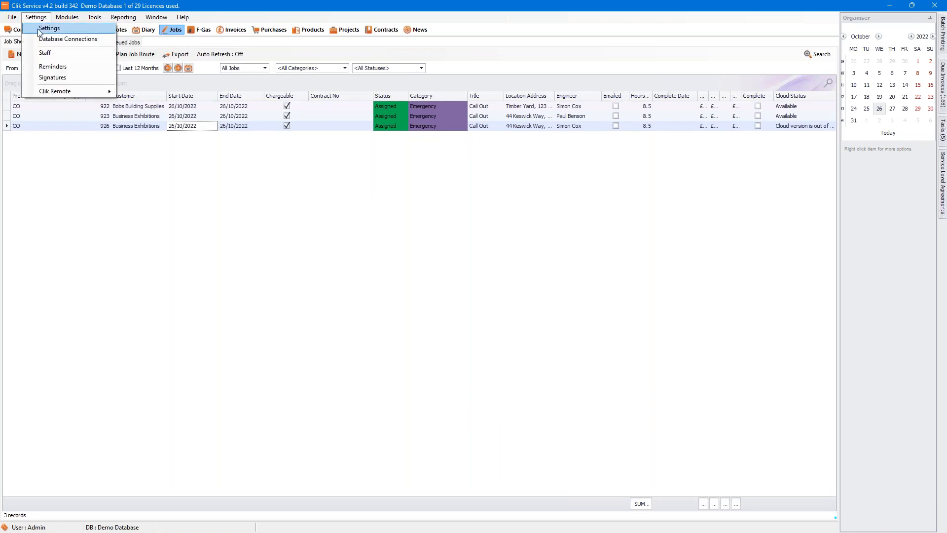
left_click(47, 28)
left_click(246, 338)
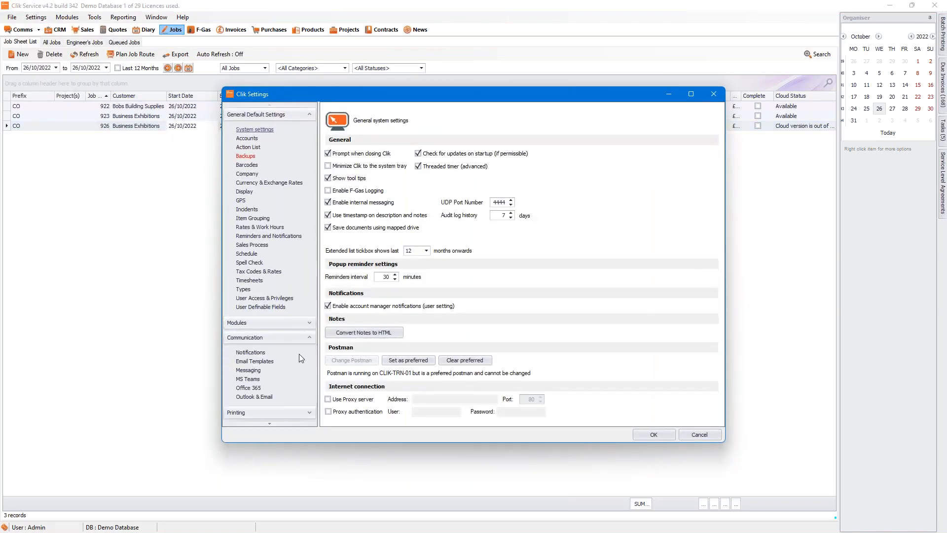
left_click(254, 361)
left_click(378, 253)
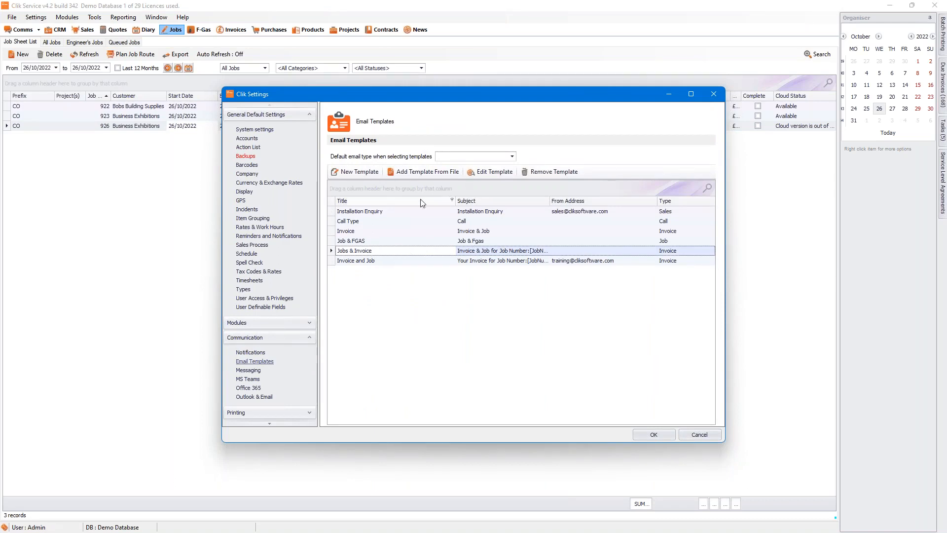
left_click(363, 264)
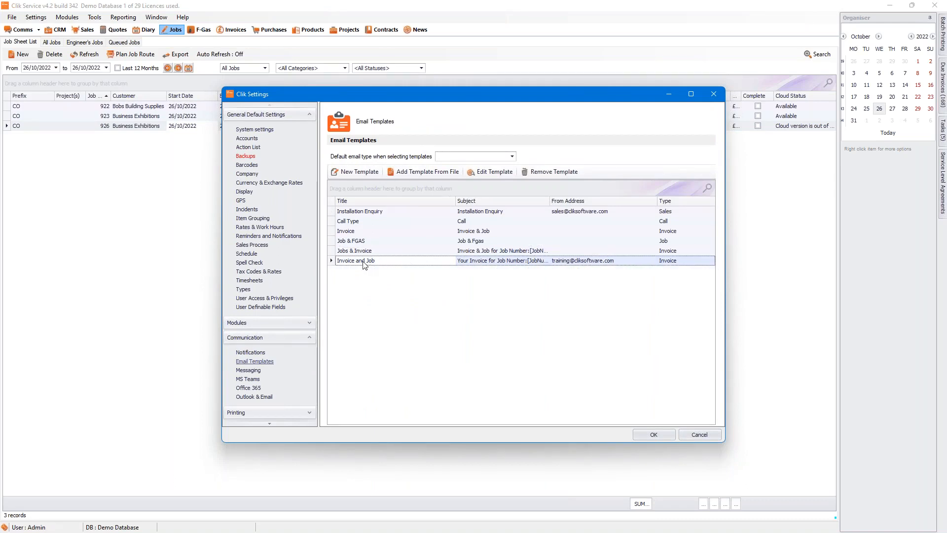
left_click(484, 171)
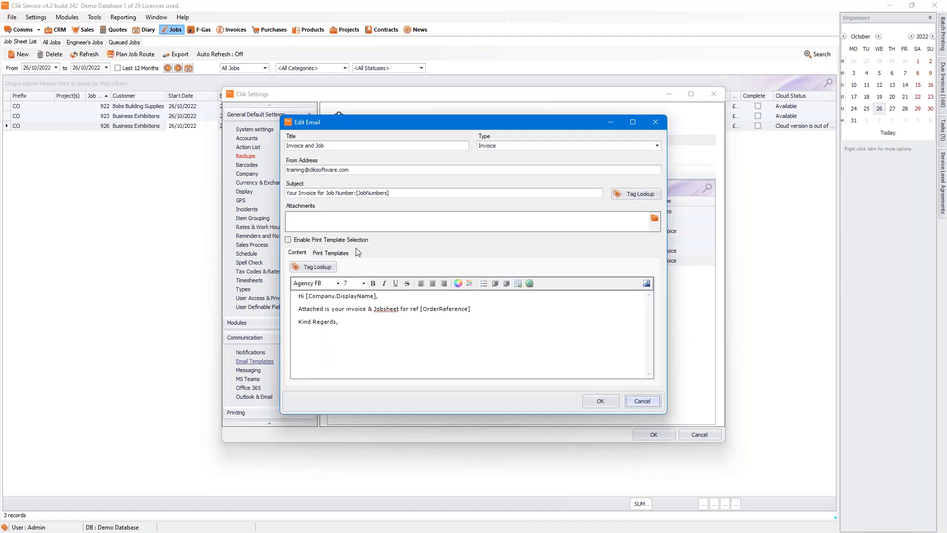
Step: Tick Attach as single file with filename JOBInvoice, then save the template and settings
left_click(344, 253)
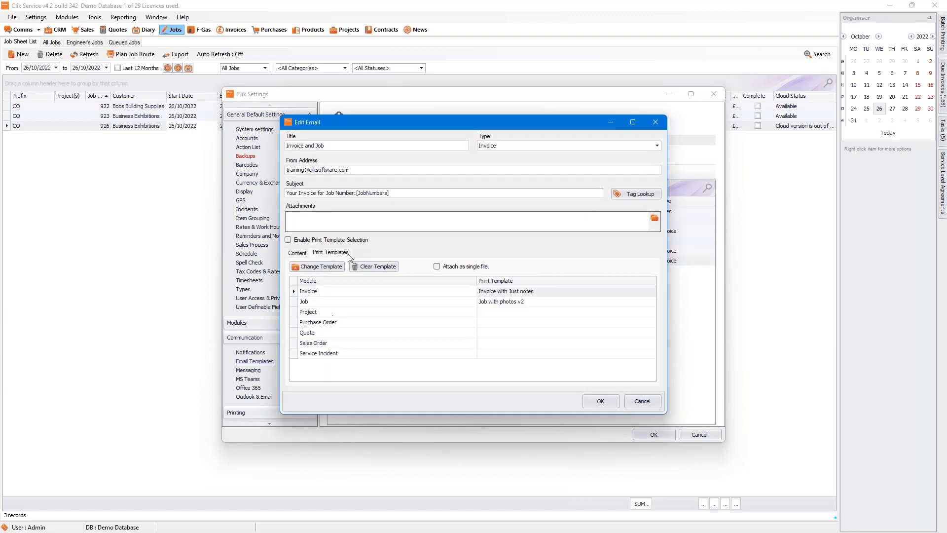
left_click(436, 267)
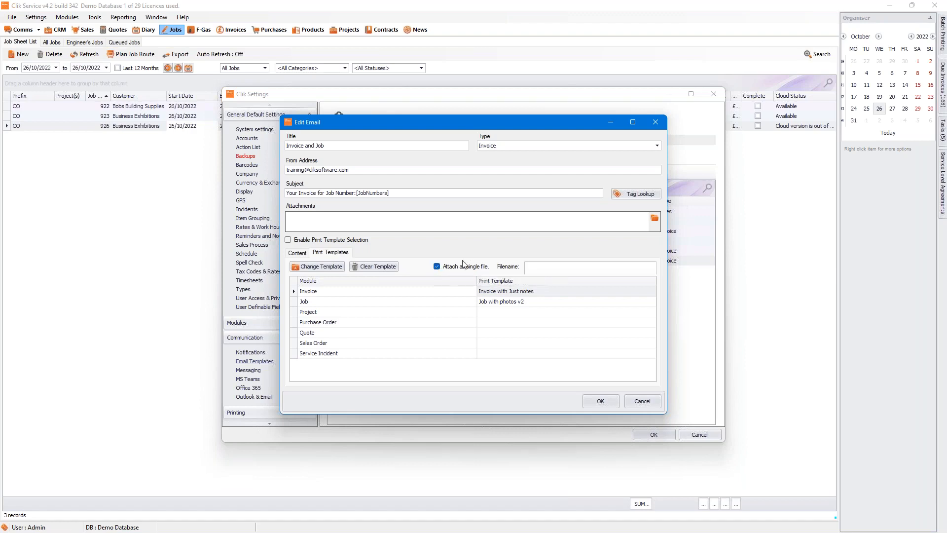
left_click(605, 268)
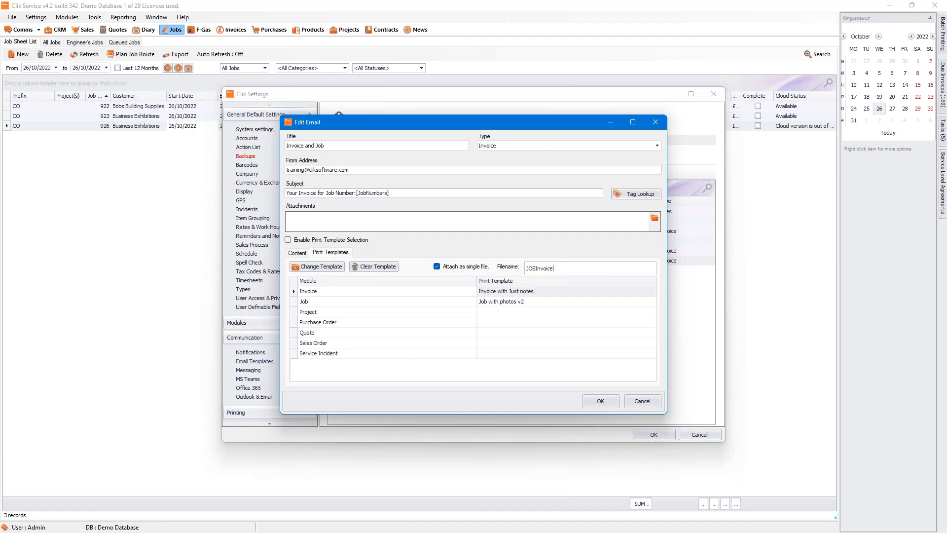
type("JOBInvoice")
left_click(598, 403)
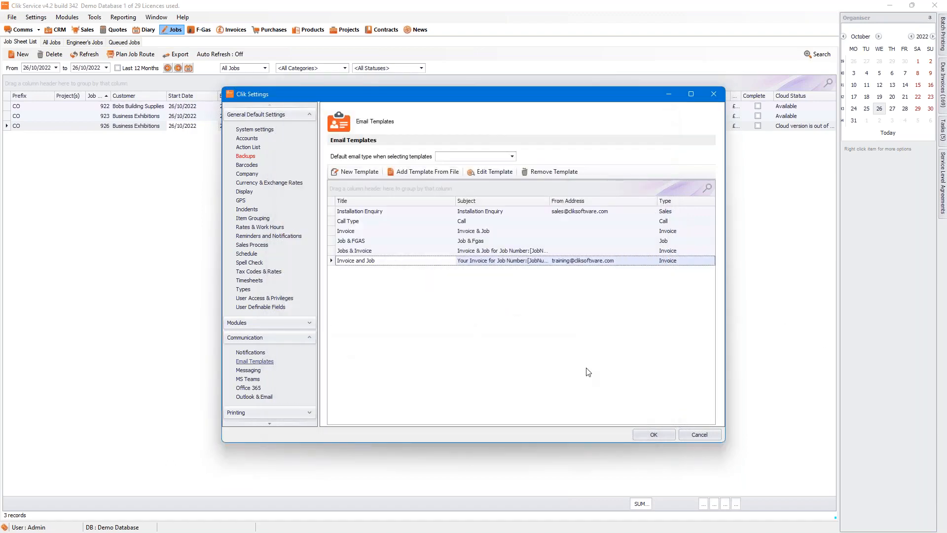
left_click(652, 435)
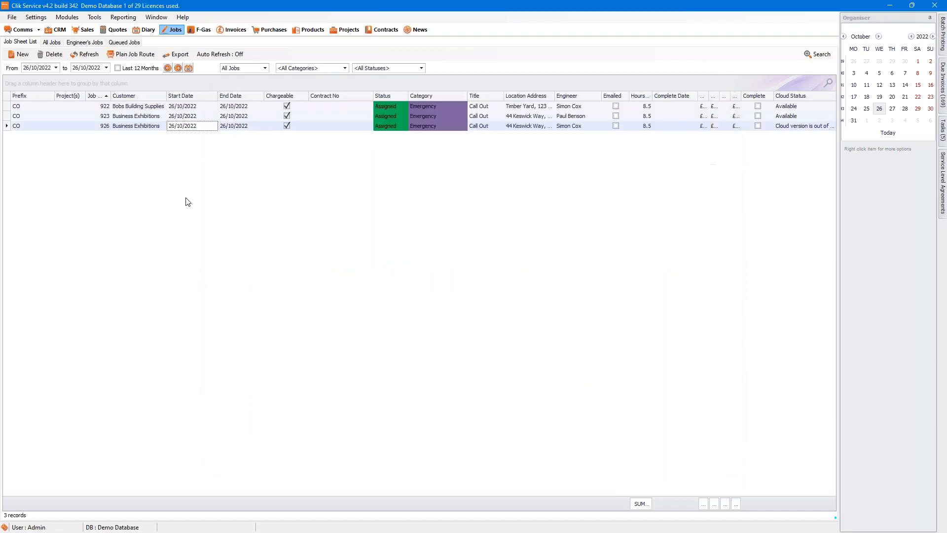
double_click(160, 127)
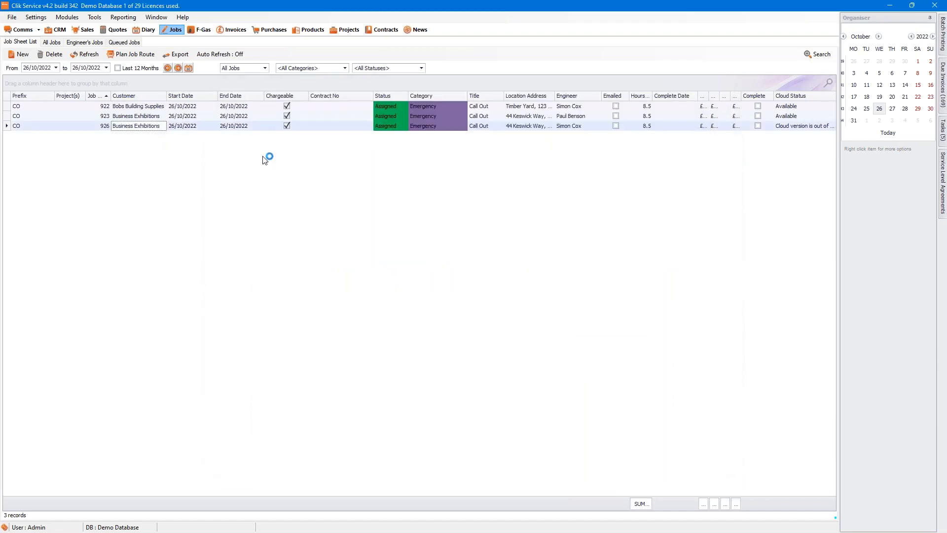
left_click(403, 139)
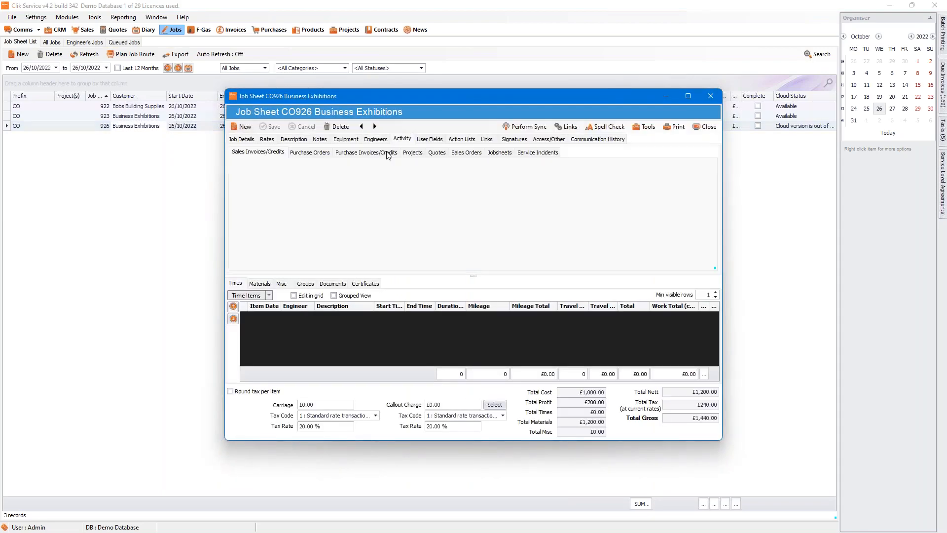
double_click(298, 186)
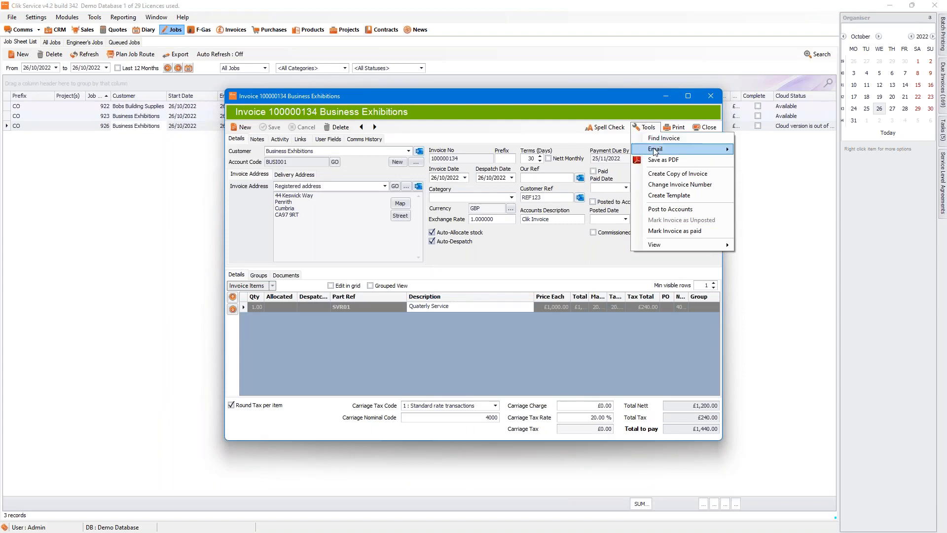
mouse_move(656, 149)
left_click(777, 183)
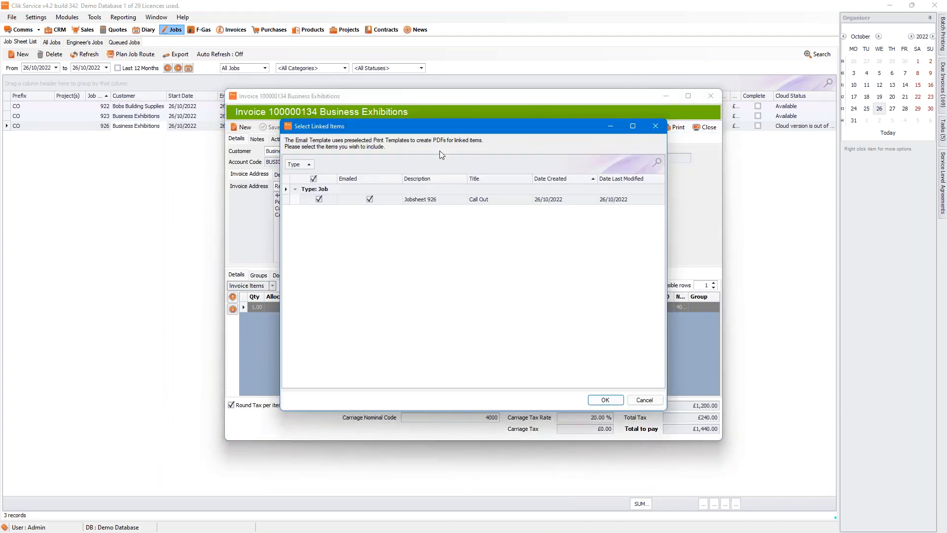
left_click(606, 399)
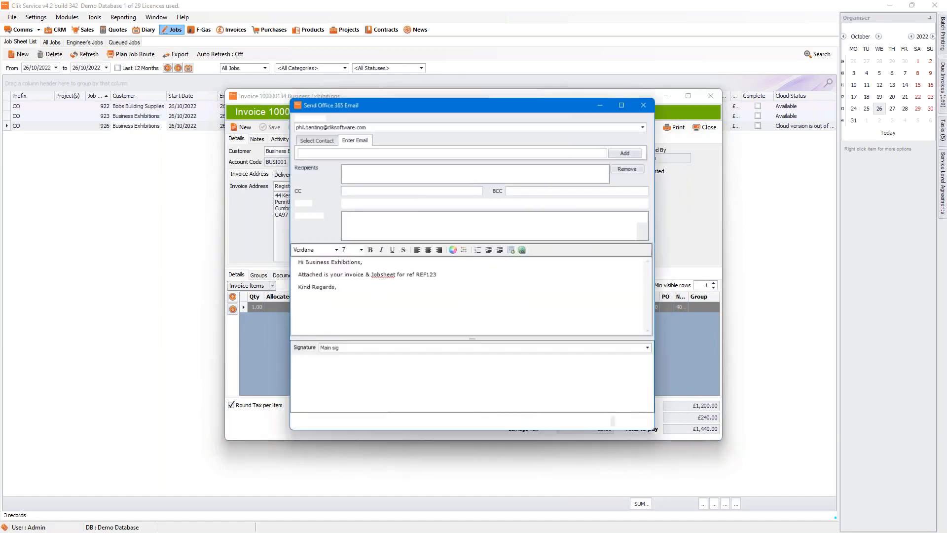
left_click(638, 426)
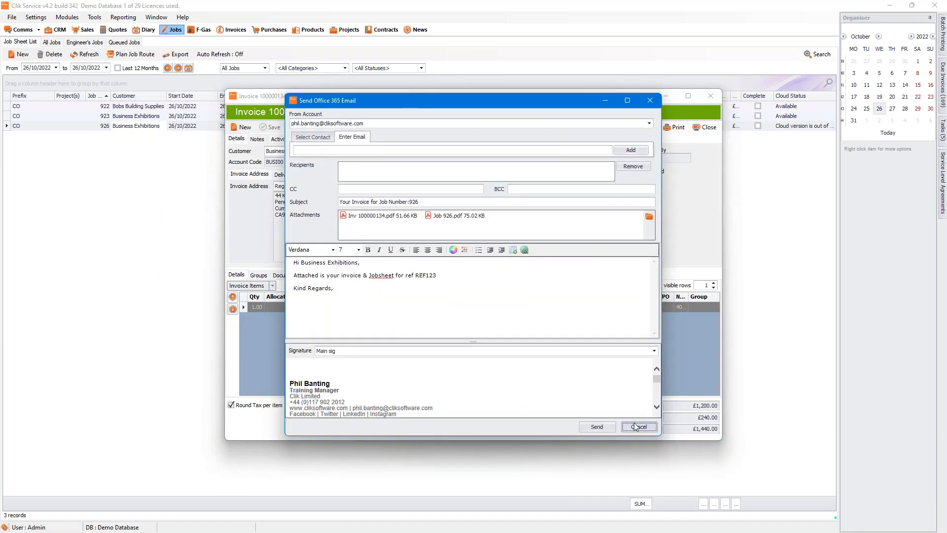
left_click(700, 129)
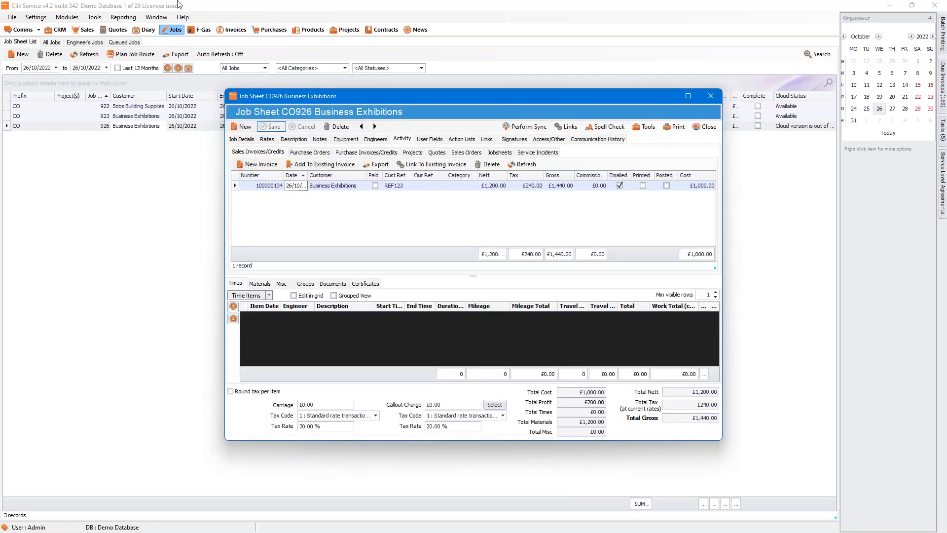
left_click(698, 130)
left_click(35, 16)
Step: Open the Invoice and Job template from Communication > Email Templates in settings
left_click(51, 28)
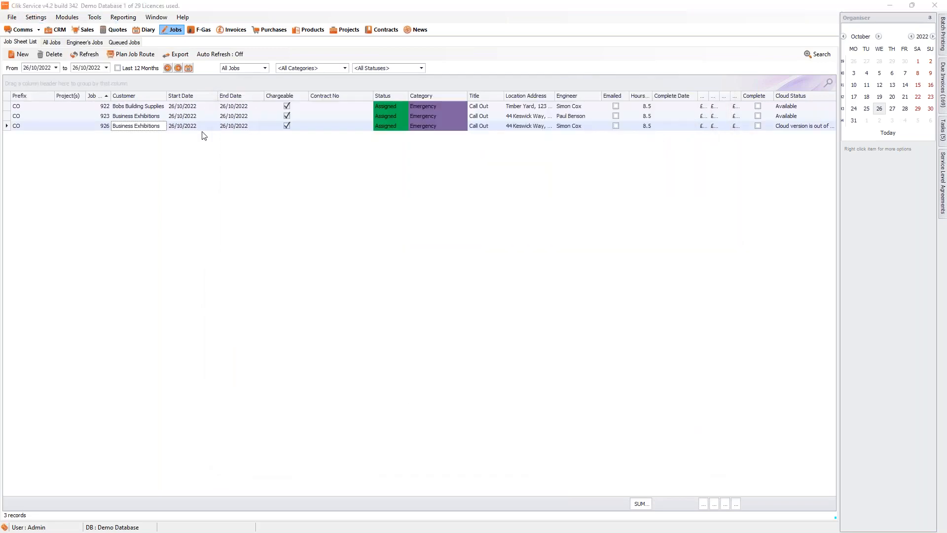
left_click(303, 336)
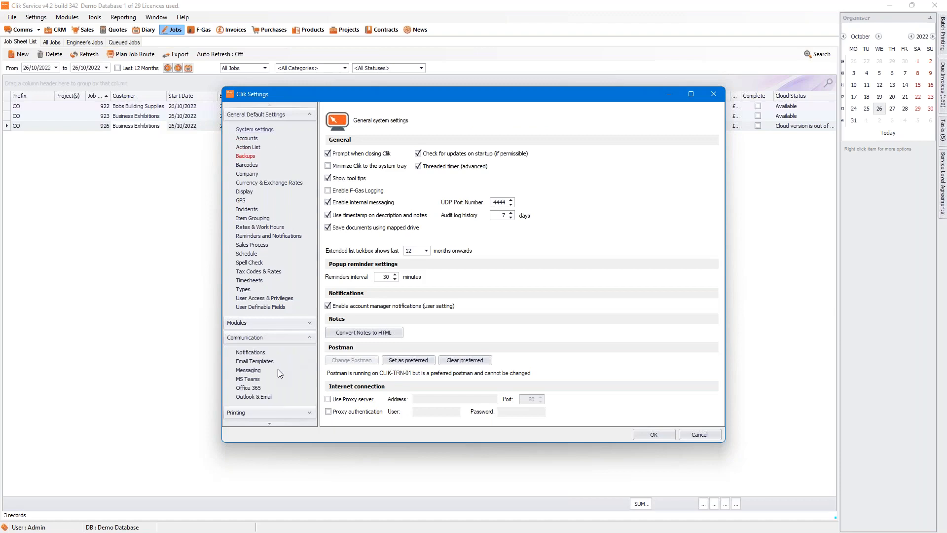
left_click(254, 361)
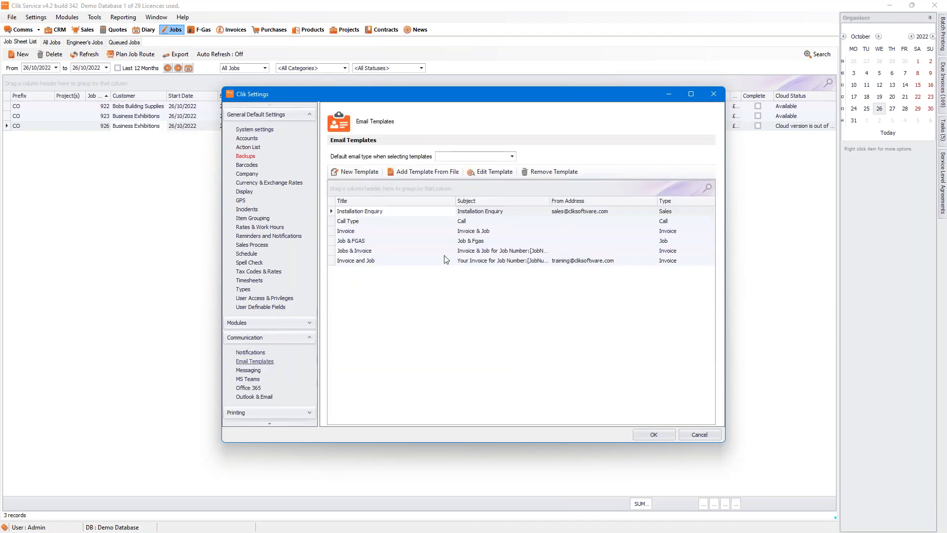
left_click(430, 261)
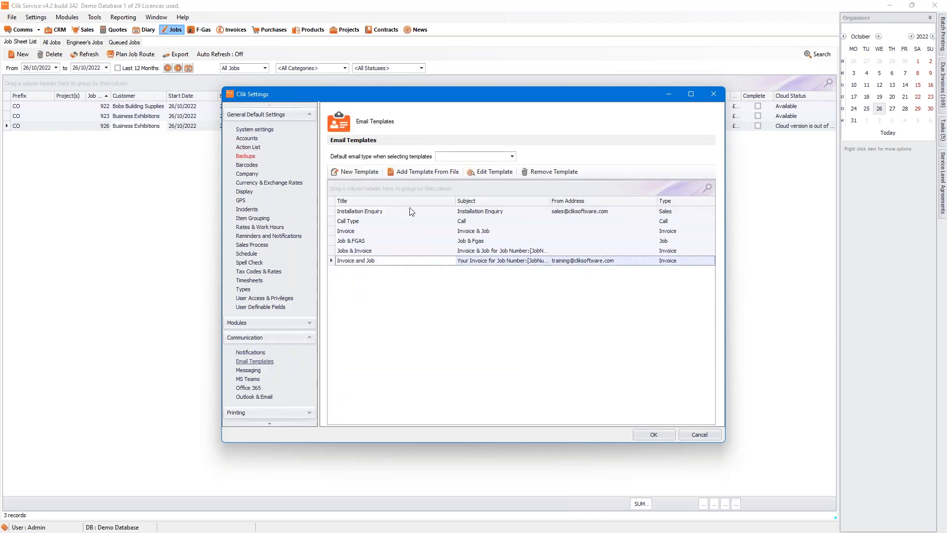
left_click(484, 173)
Step: Enable Attach as single file with filename Job Invoice, then save the template and settings
left_click(339, 254)
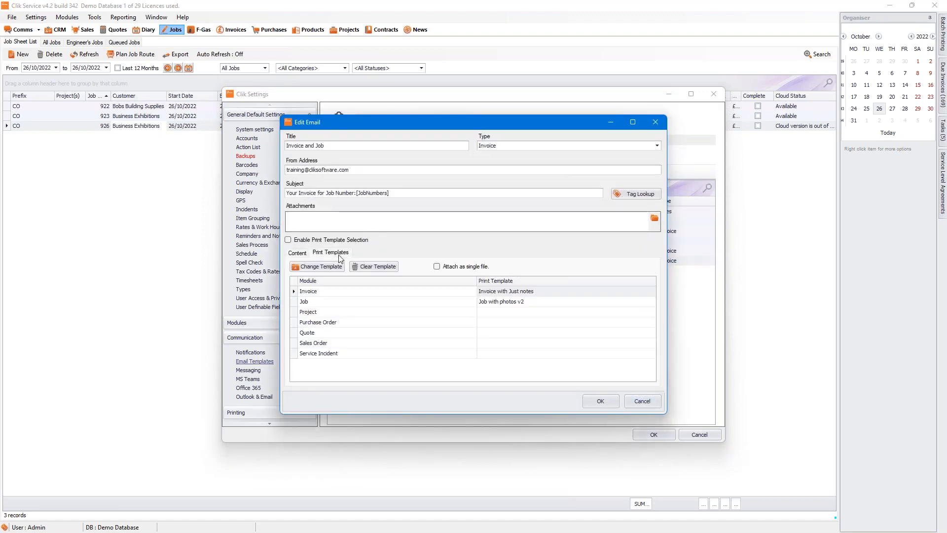
left_click(437, 266)
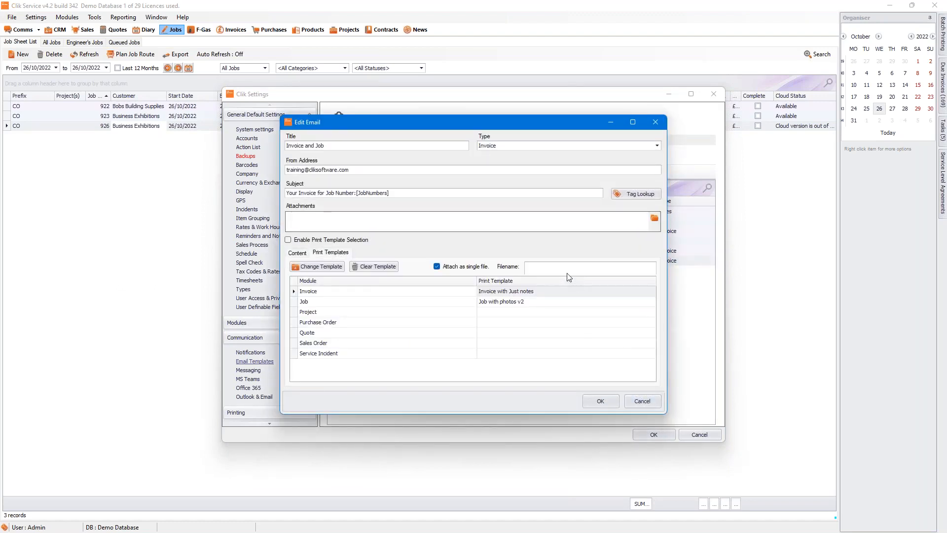
left_click(572, 270)
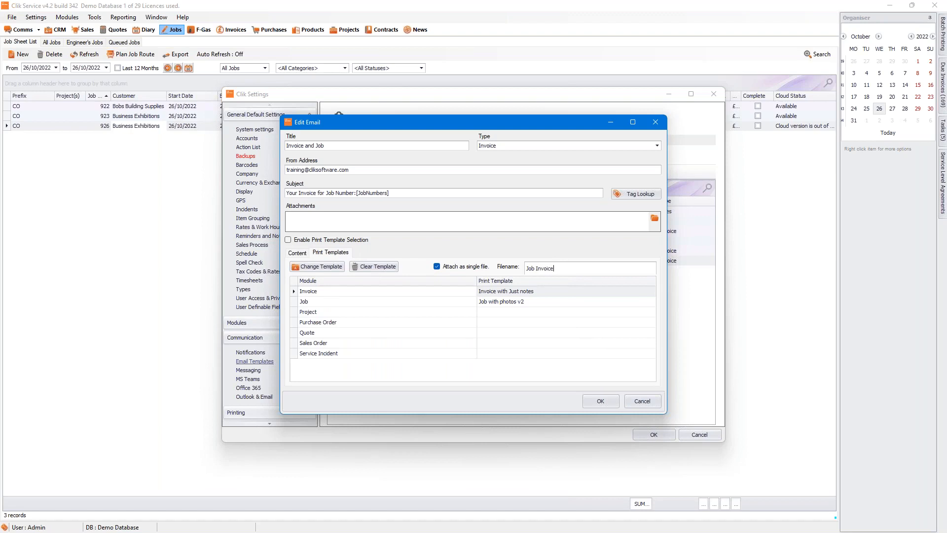
left_click(600, 401)
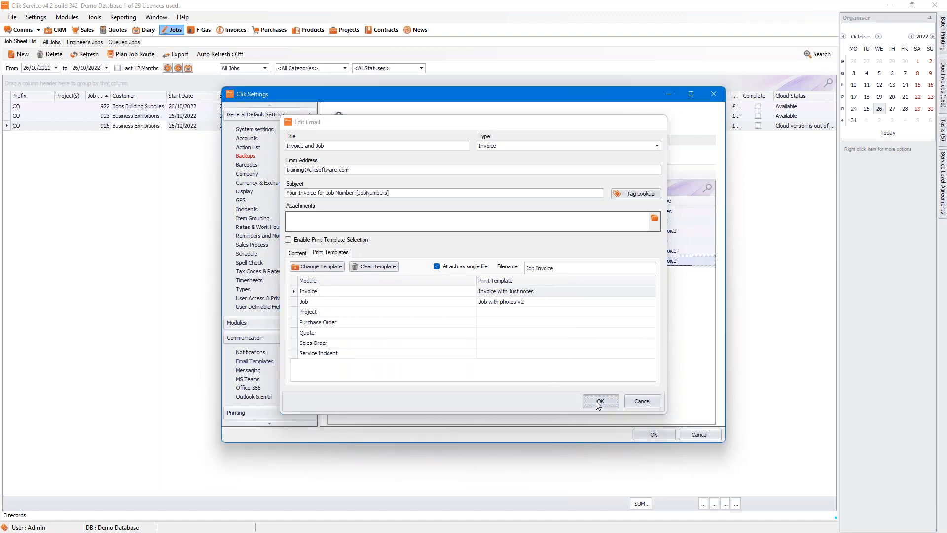
left_click(654, 435)
left_click(260, 127)
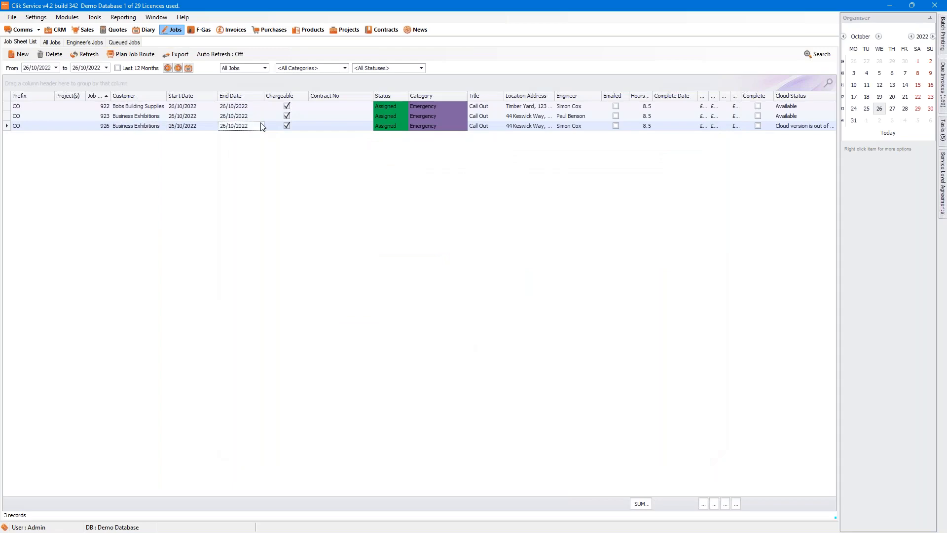
Step: Open invoice 100000134 from the Activity tab, then draft and cancel an Invoice and Job email
left_click(403, 140)
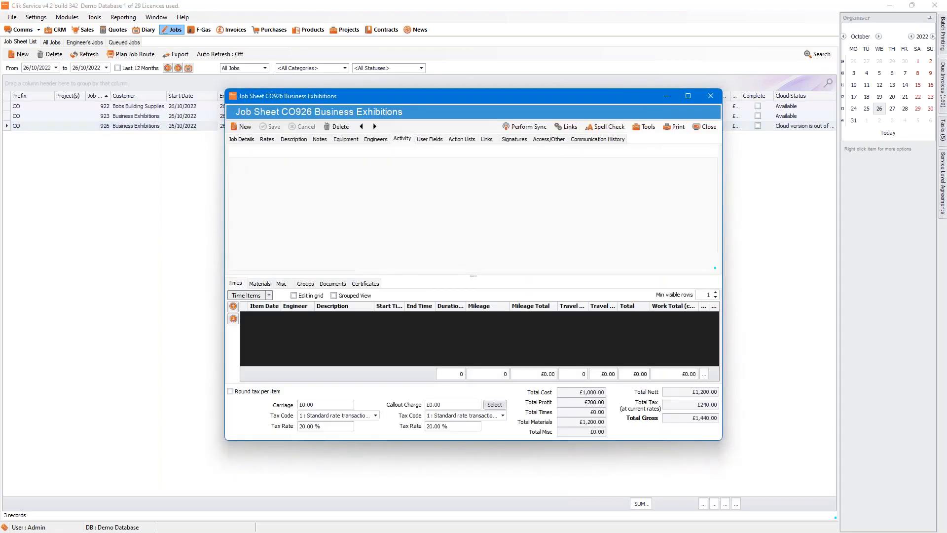
double_click(367, 191)
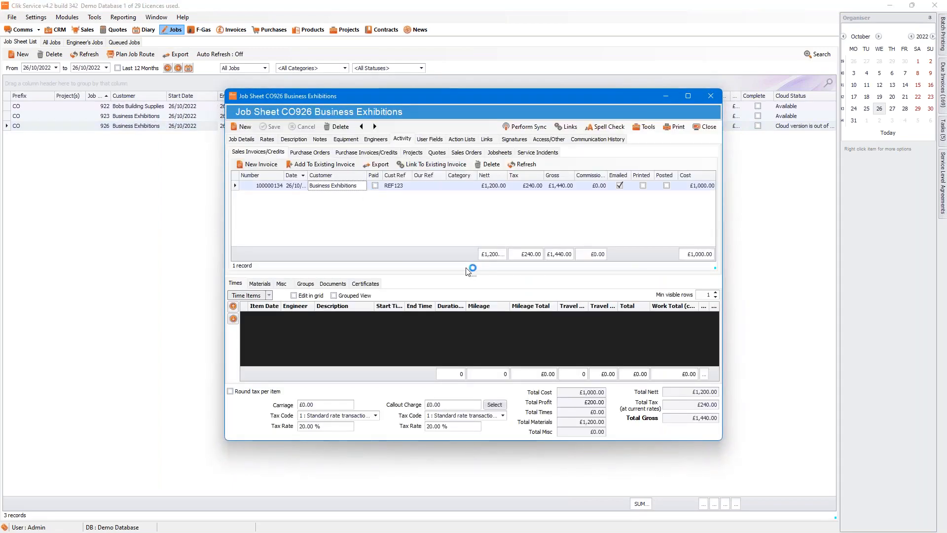
left_click(644, 127)
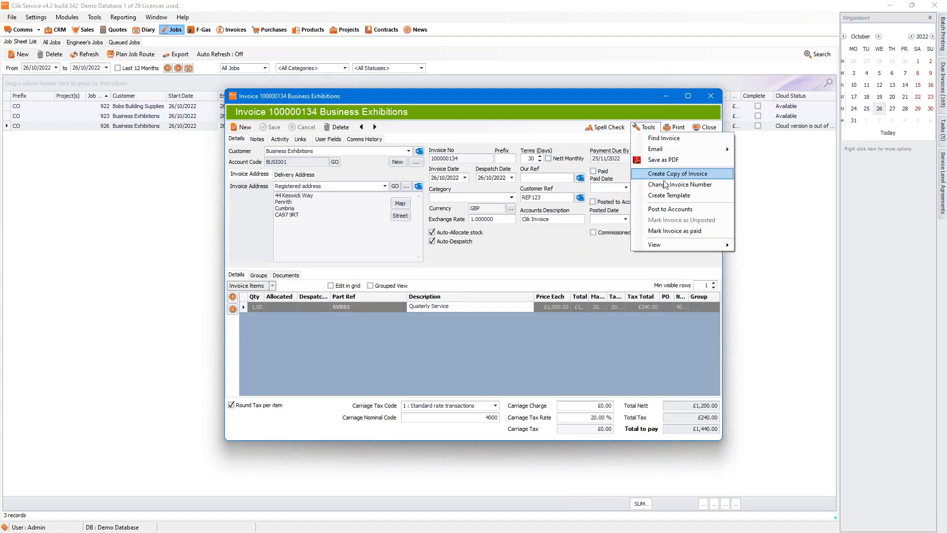
mouse_move(703, 149)
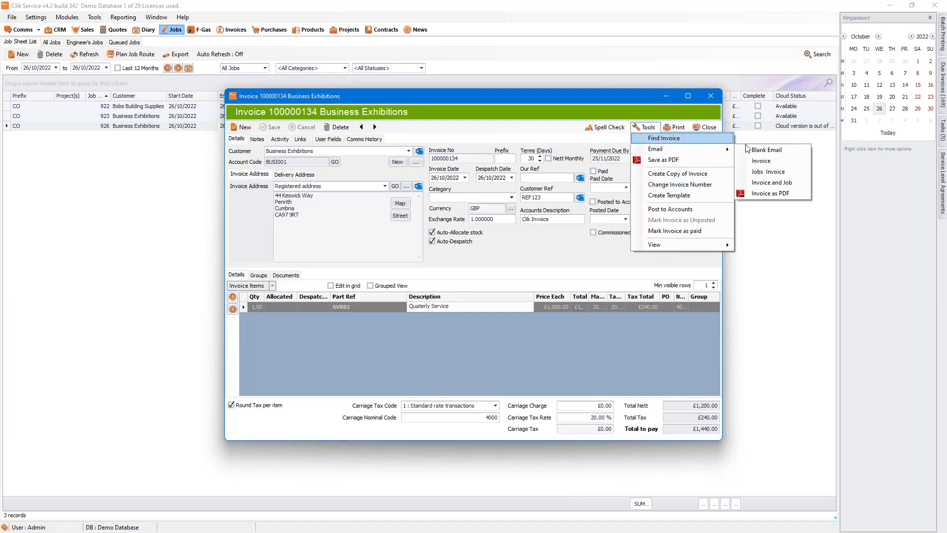
left_click(765, 186)
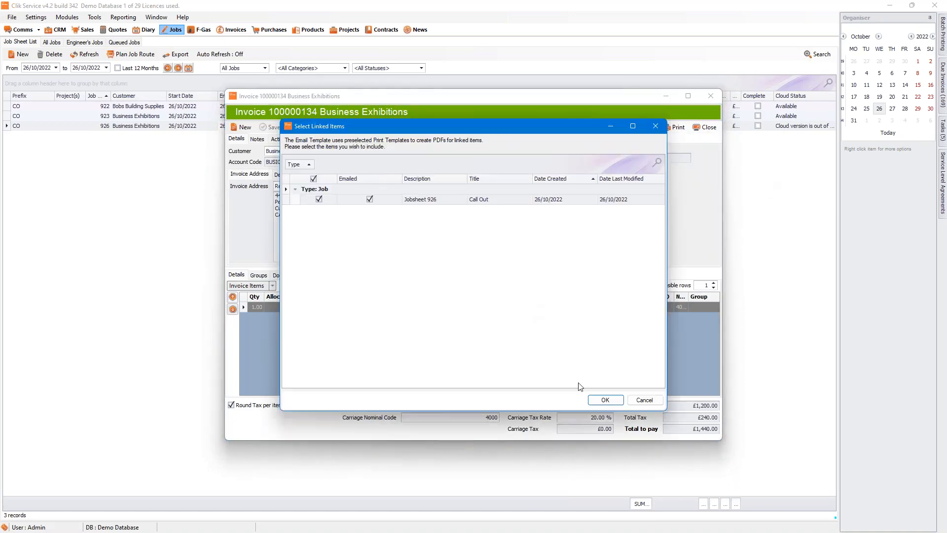
left_click(605, 400)
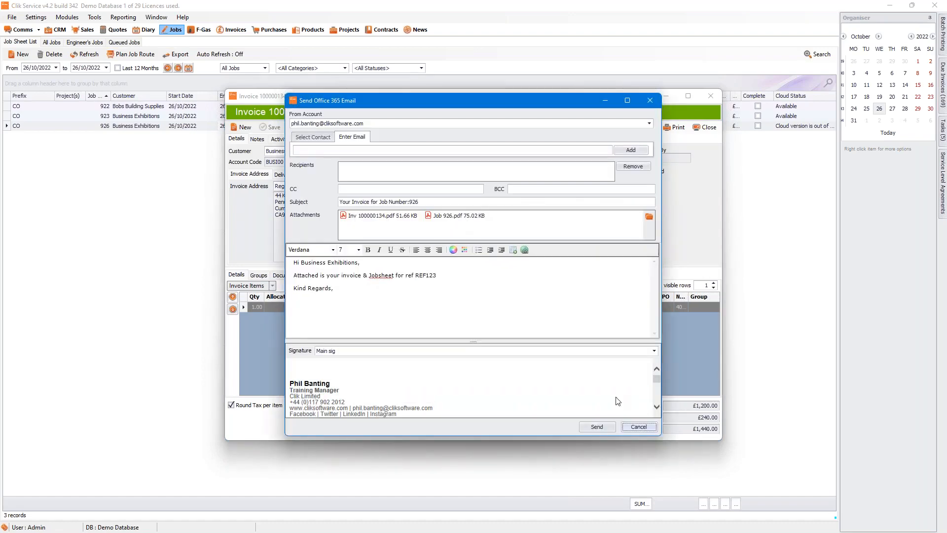
left_click(636, 427)
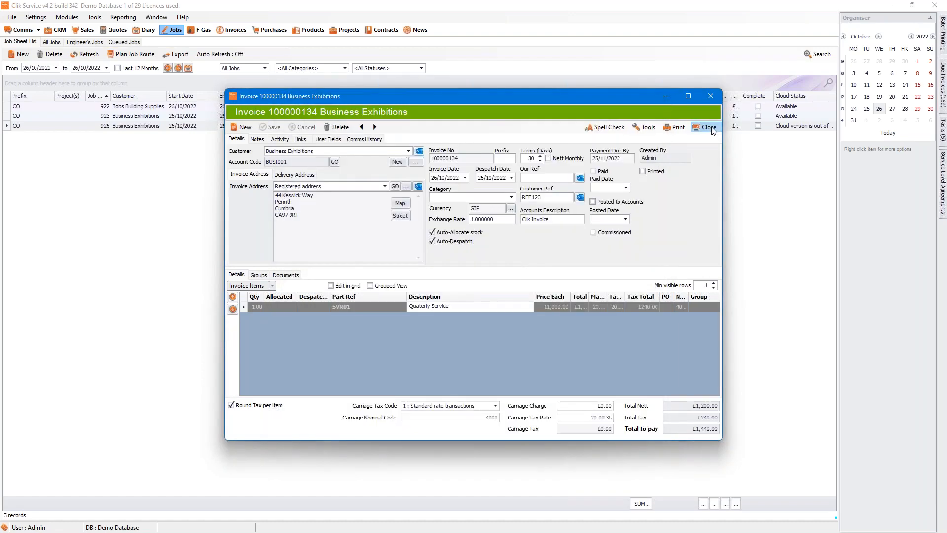
Step: Close invoice 100000134 and job sheet CO926, then open the email templates list in settings
left_click(696, 126)
left_click(696, 126)
left_click(36, 17)
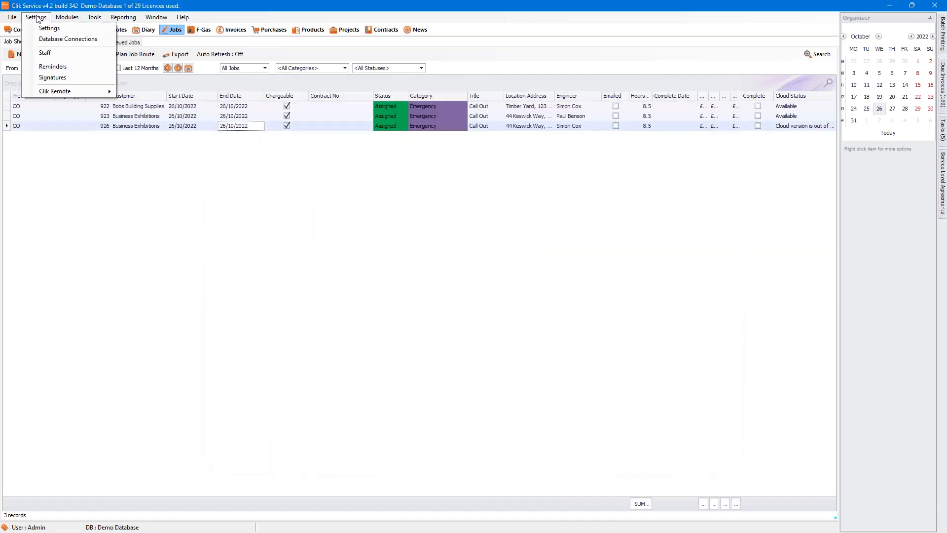
left_click(44, 27)
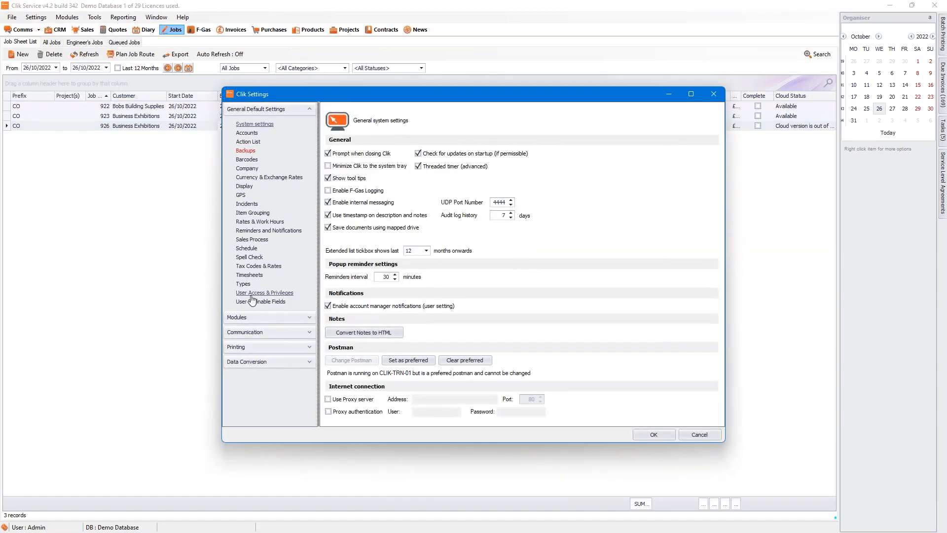
left_click(312, 336)
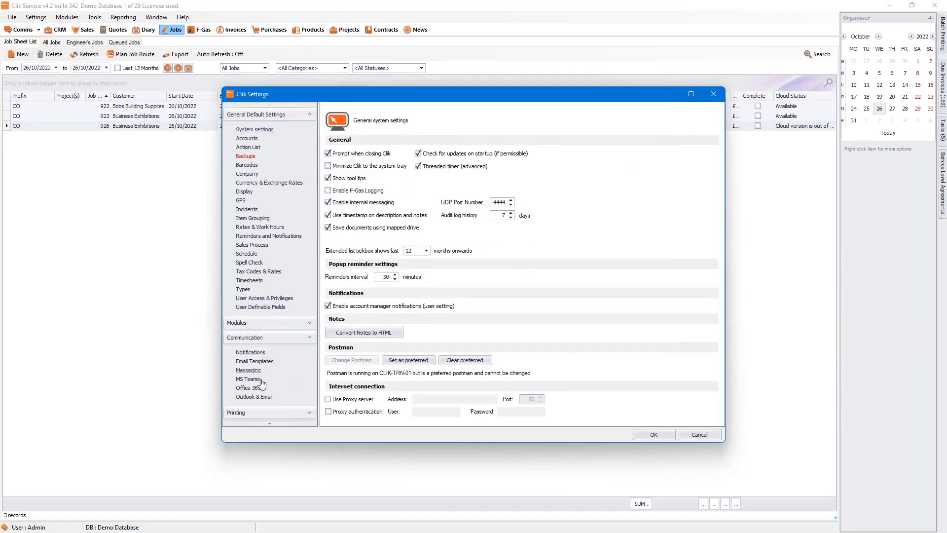
left_click(254, 361)
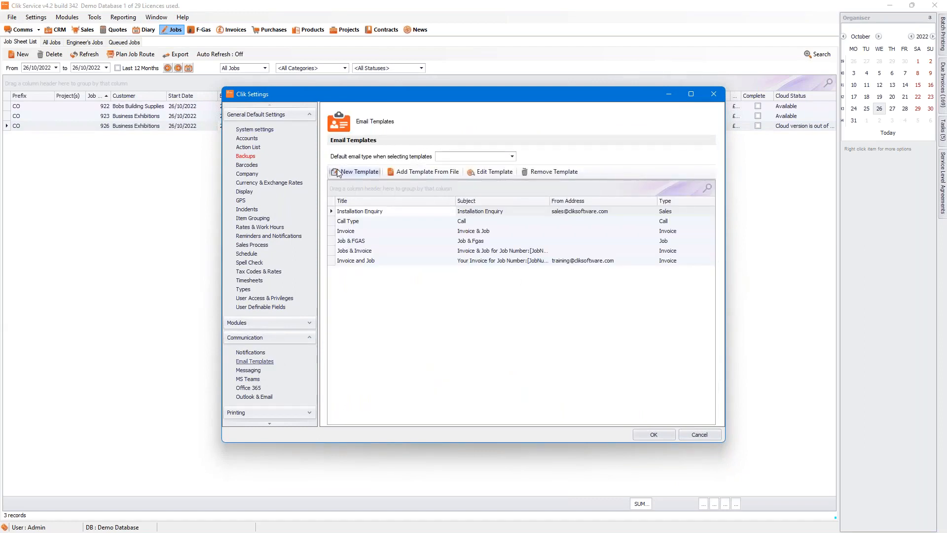
Step: Review the Jobs & Invoice template's print templates, attaching one file InvoiceJob, and close settings
left_click(353, 252)
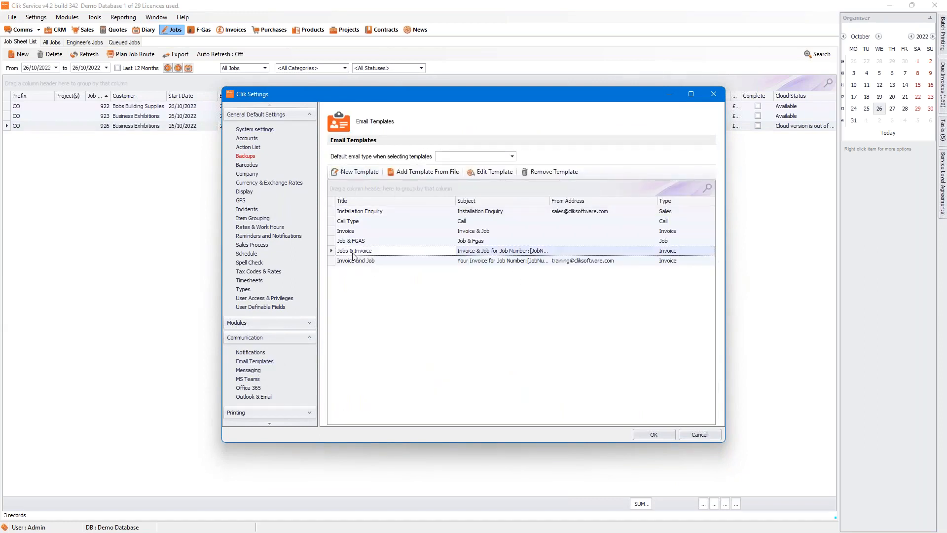
double_click(353, 251)
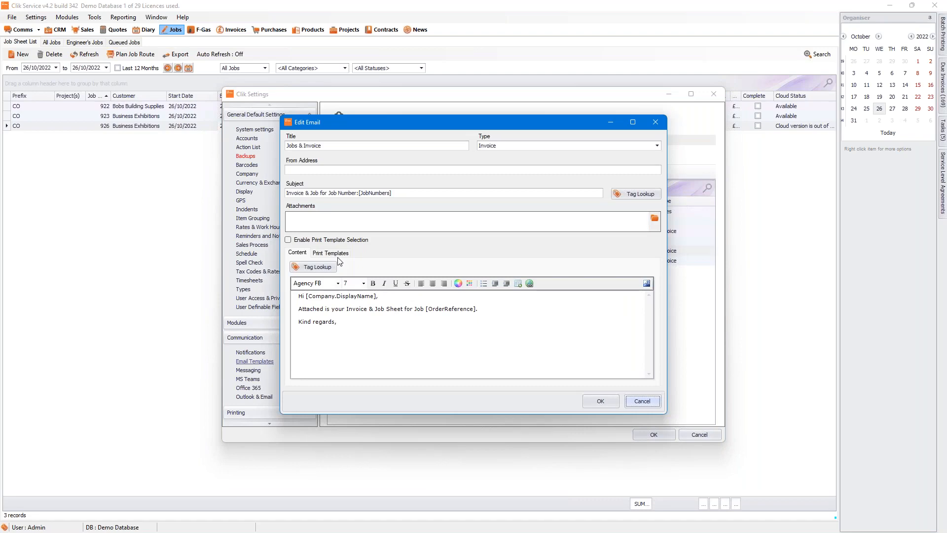
left_click(340, 253)
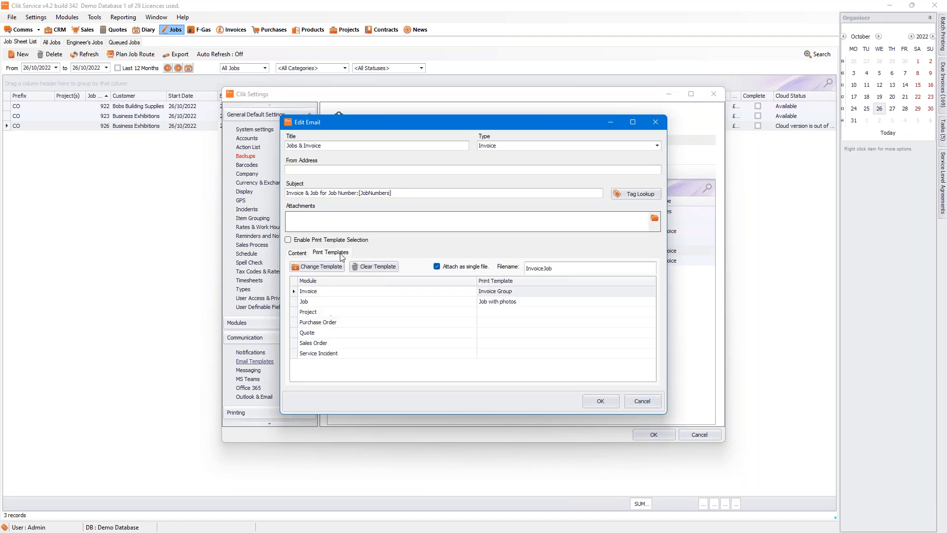
left_click(606, 404)
left_click(652, 435)
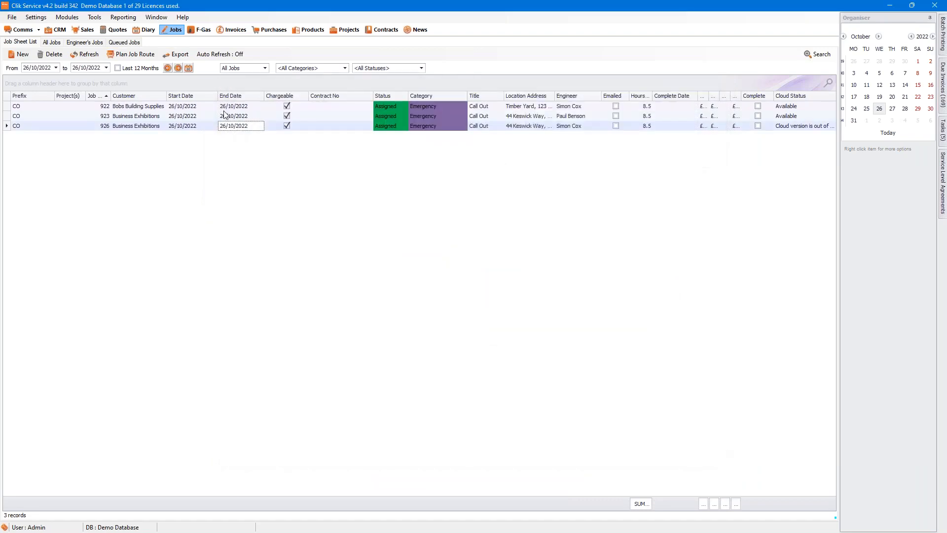
Step: Inspect job sheets CO923 and CO922, then move the job list back to 25/10/2022
double_click(224, 116)
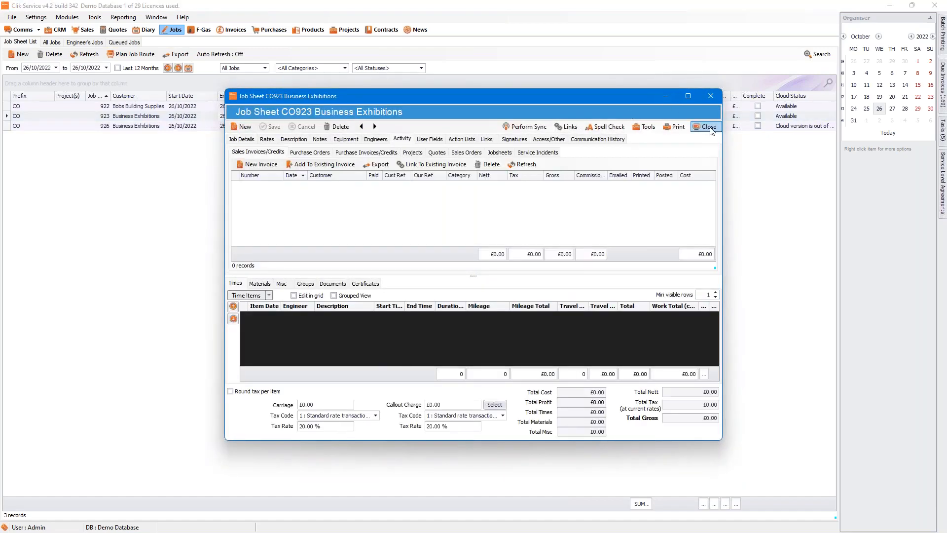
key("Escape")
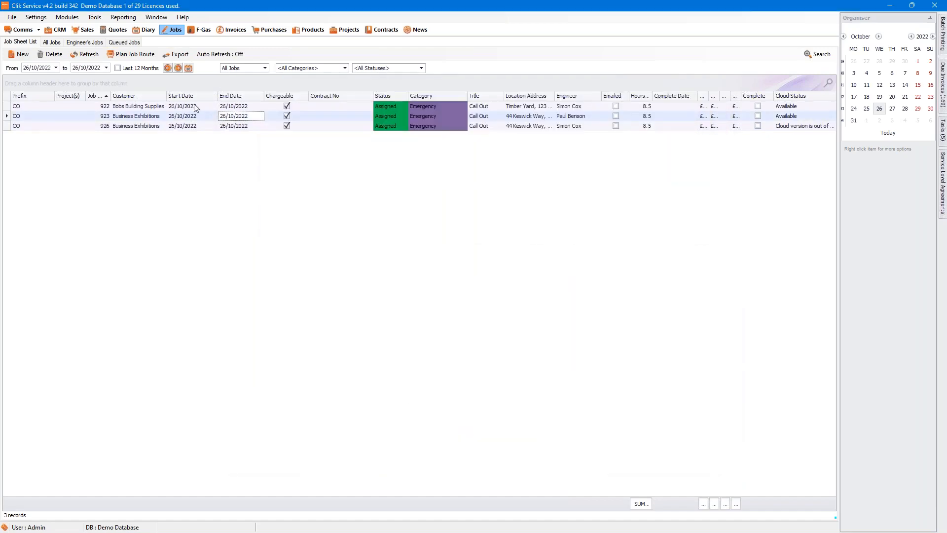
double_click(195, 106)
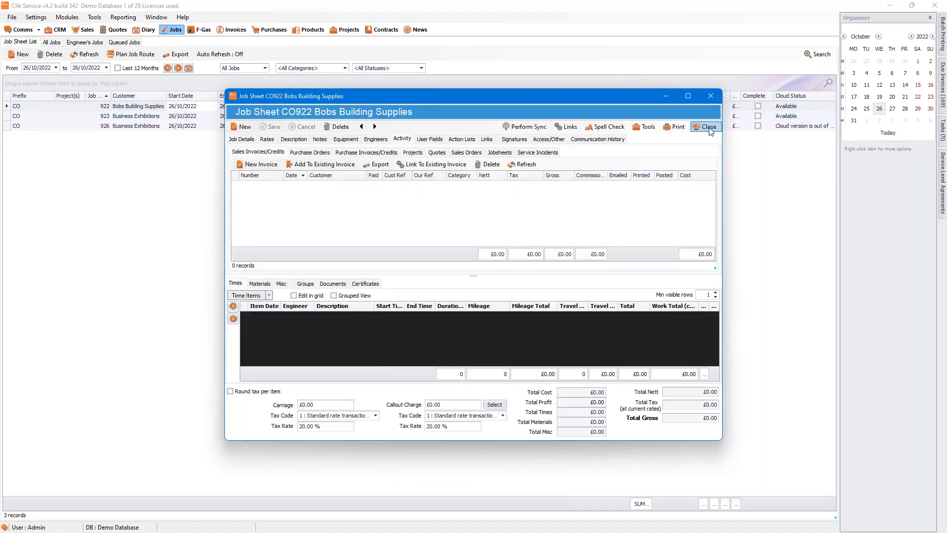
left_click(706, 127)
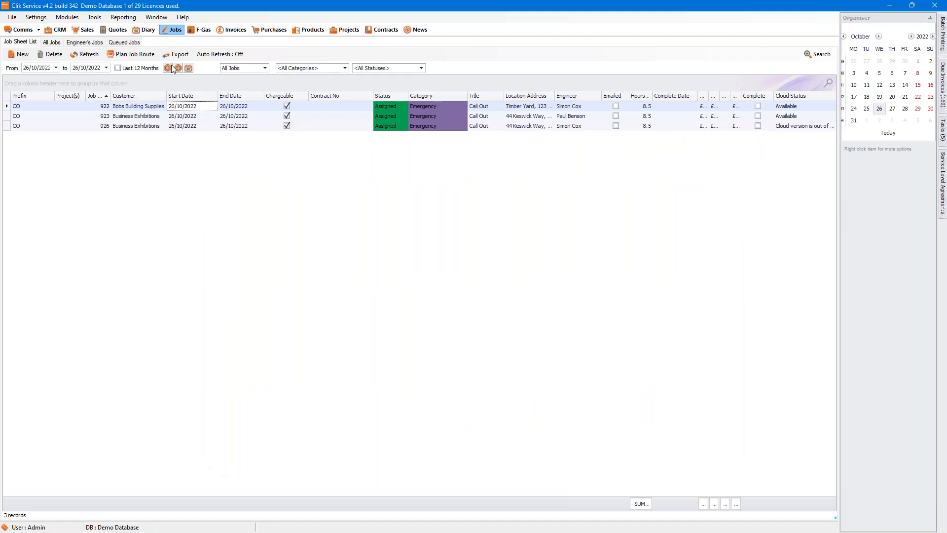
left_click(189, 68)
left_click(221, 80)
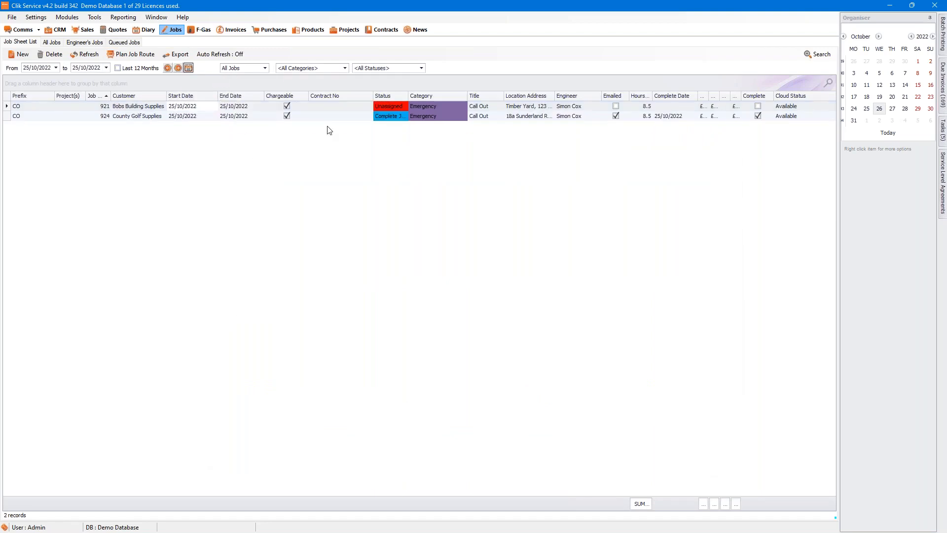
Step: Open invoice 100000133 from job CO924 and prepare a Jobs Invoice email including Jobsheet 924
left_click(348, 117)
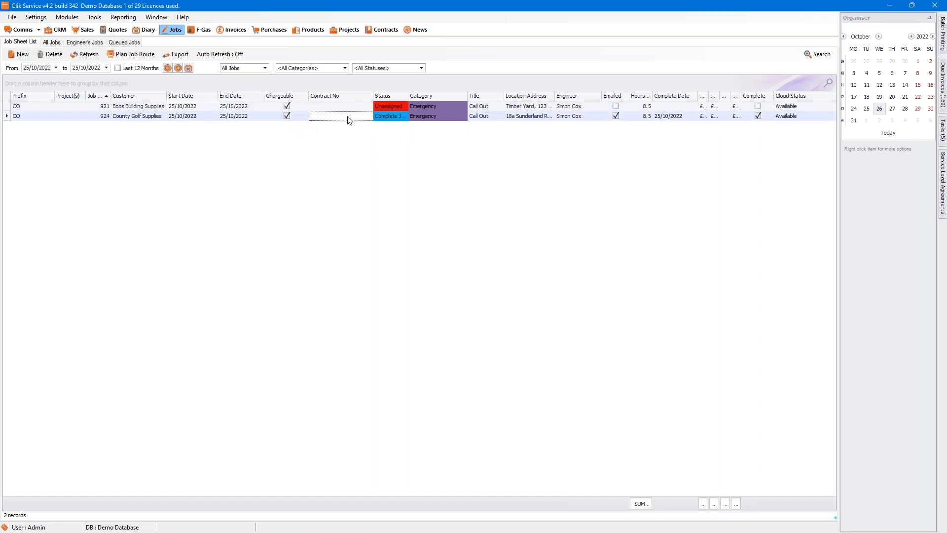
double_click(348, 119)
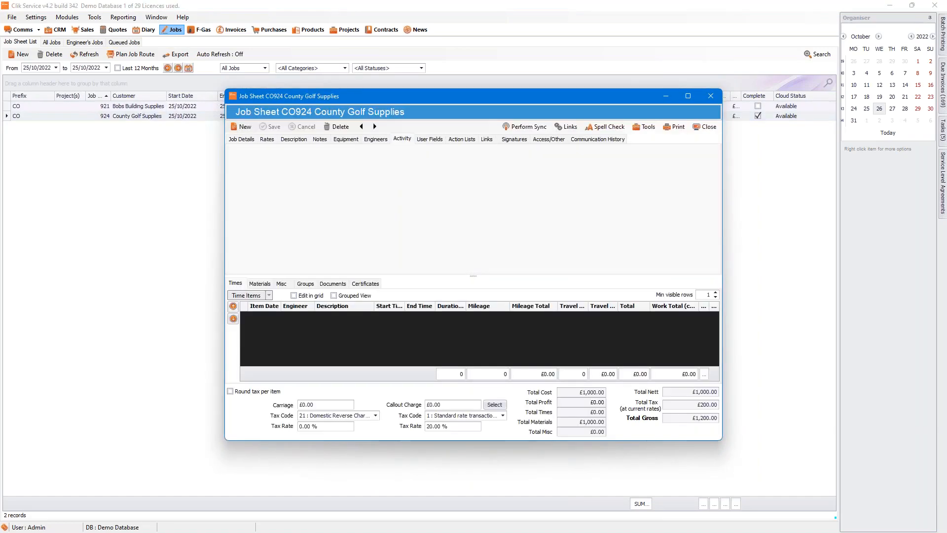
double_click(352, 184)
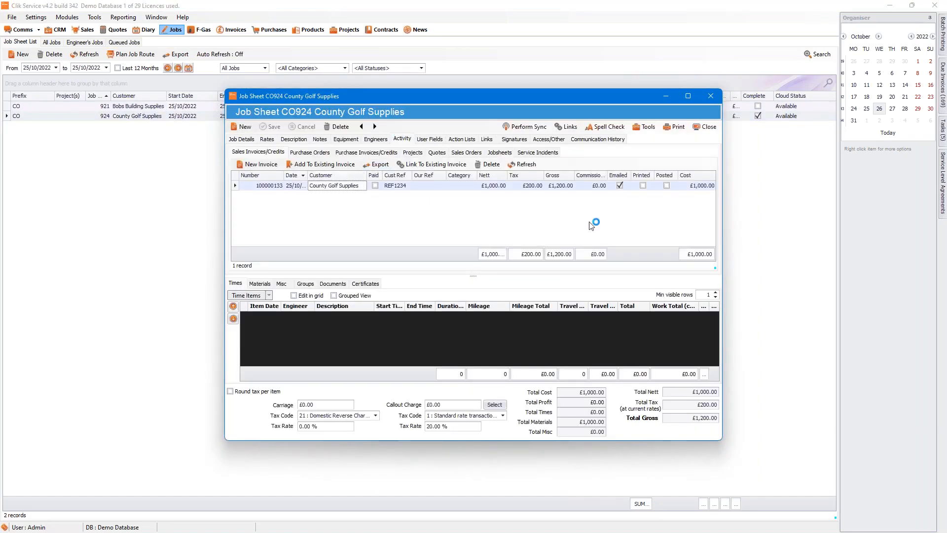
left_click(644, 127)
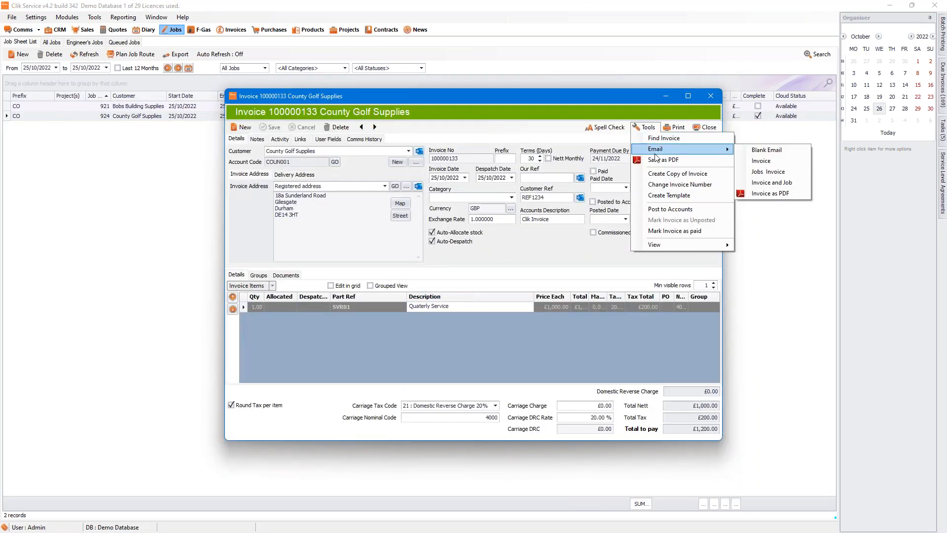
left_click(758, 173)
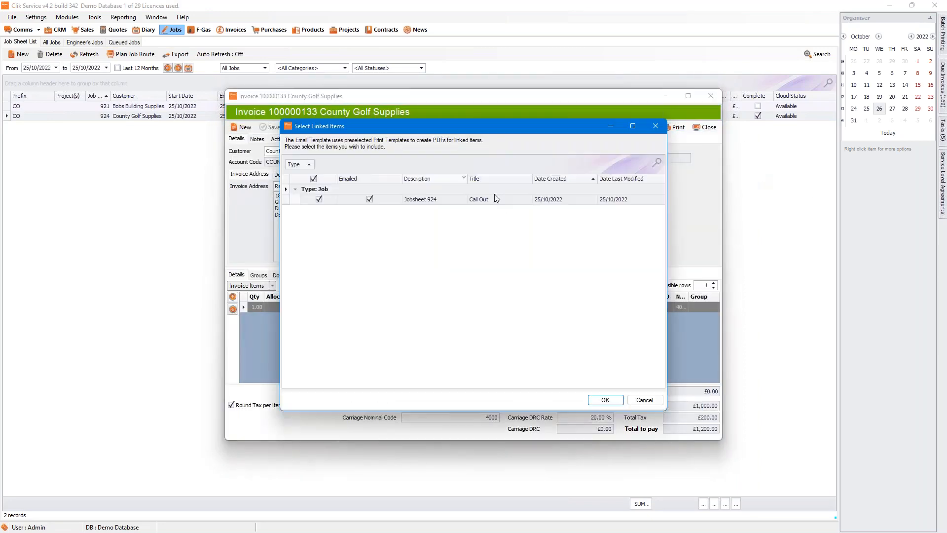
left_click(604, 399)
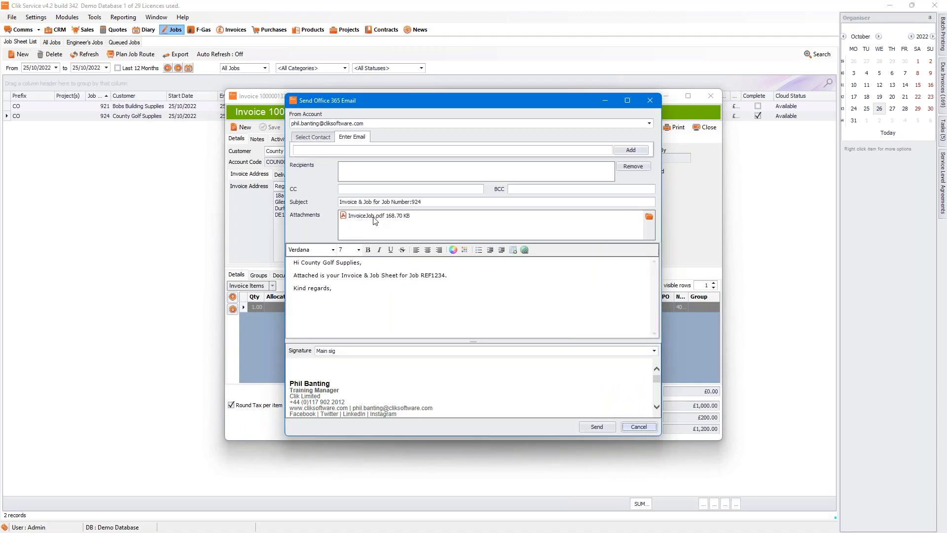
Step: Add the recipient's e-mail address and send the email
left_click(306, 150)
left_click(631, 151)
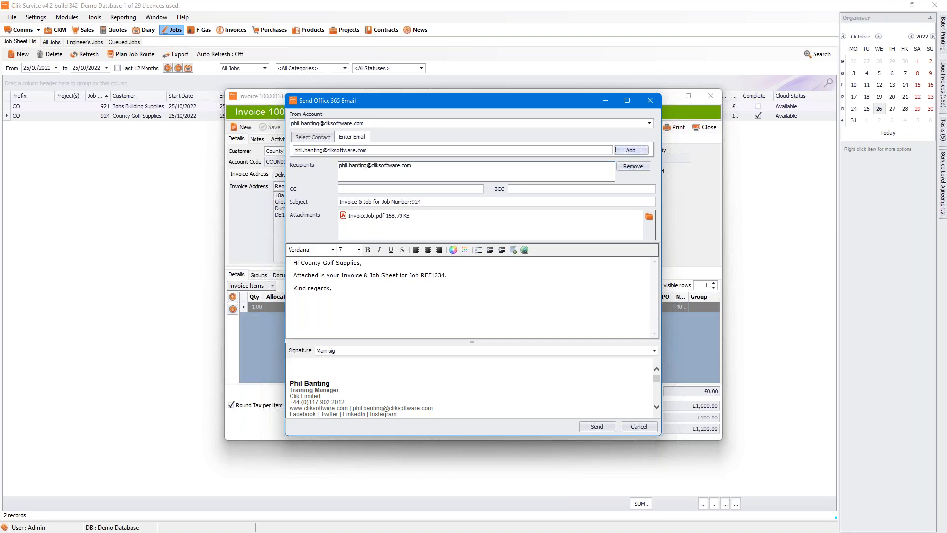
left_click(594, 427)
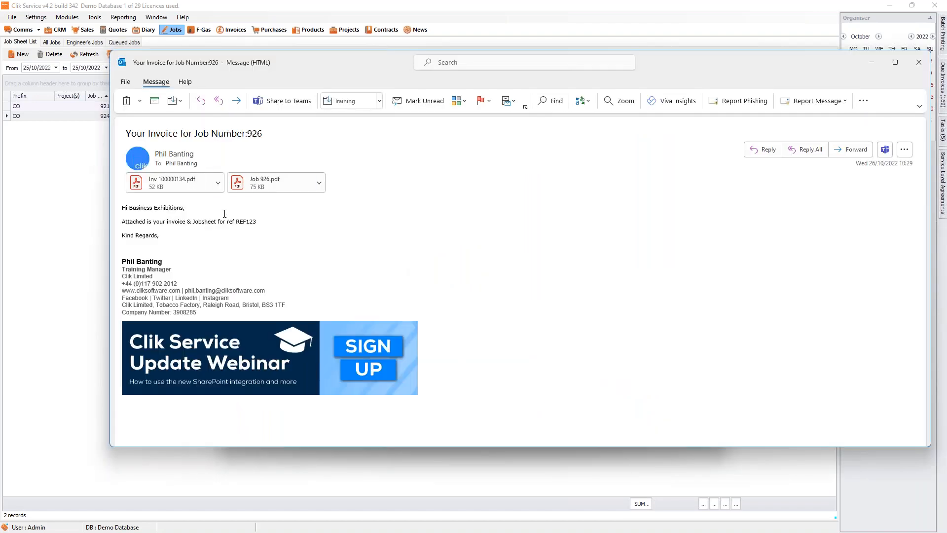
Step: Review the Inv 100000134.pdf and Job 926.pdf attachments, then close the job 926 email
left_click(163, 182)
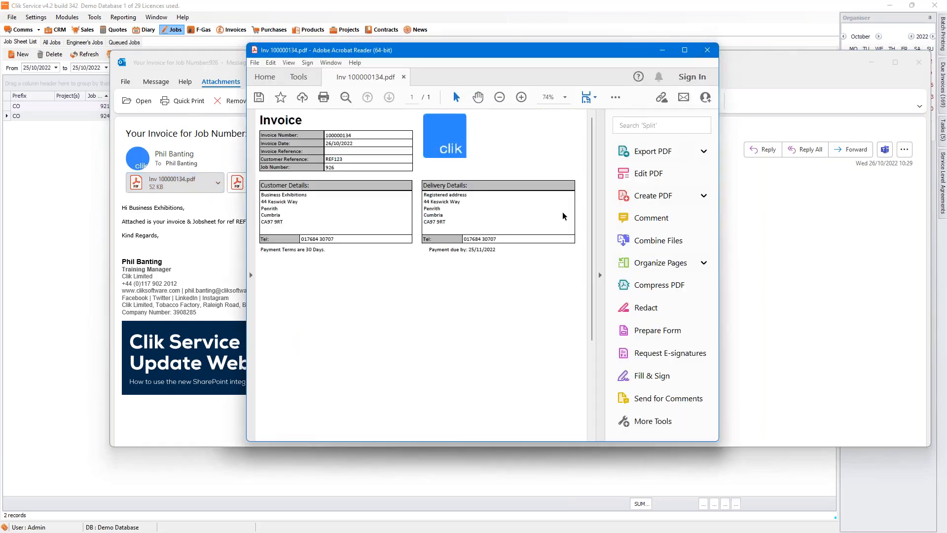
scroll(577, 221, "down", 3)
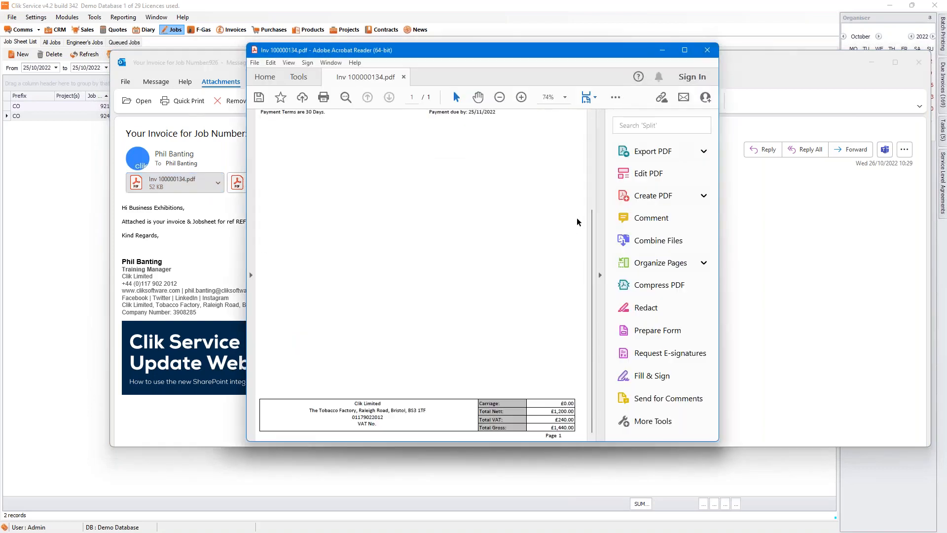
left_click(707, 56)
left_click(266, 187)
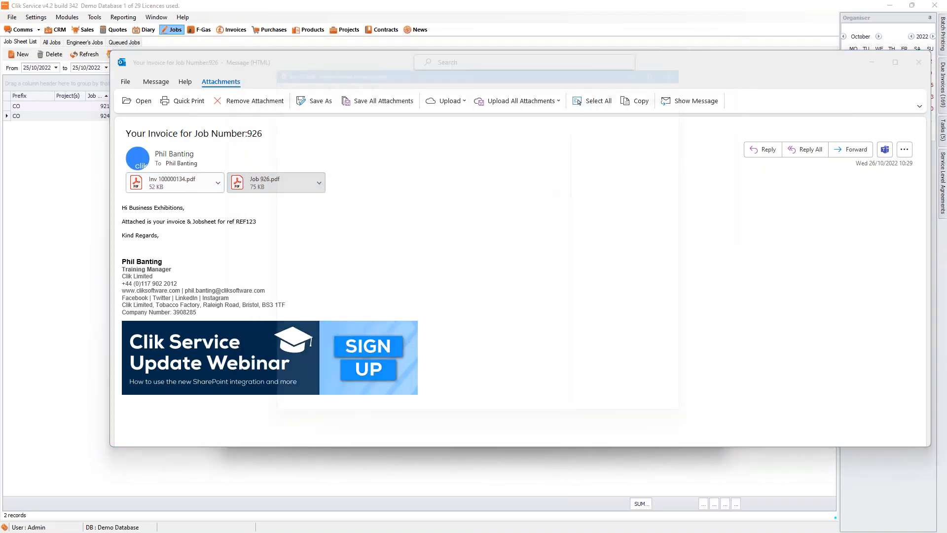
scroll(562, 169, "down", 5)
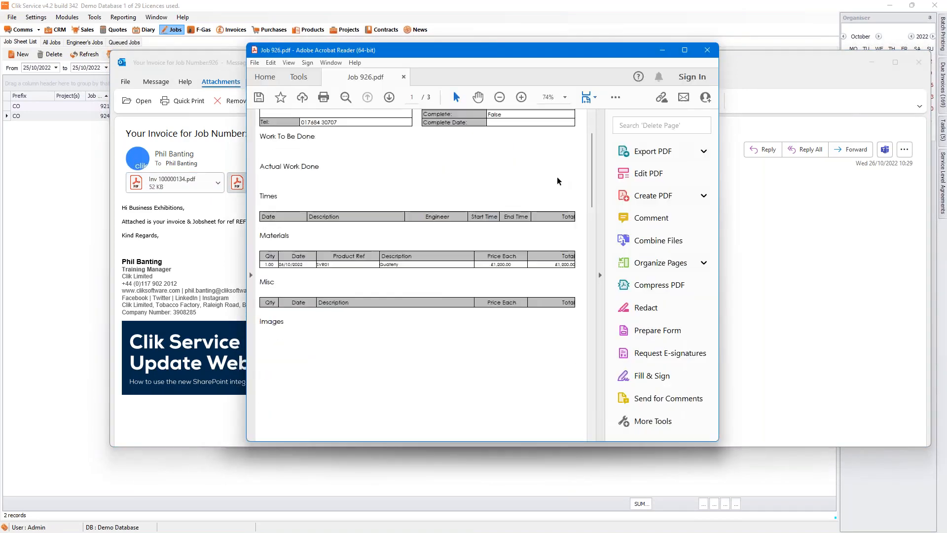
left_click(706, 50)
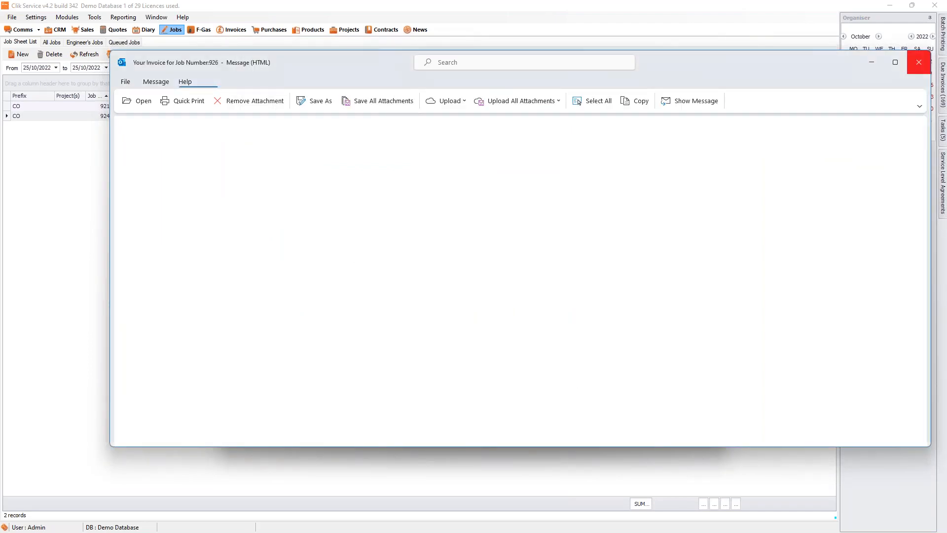
left_click(918, 61)
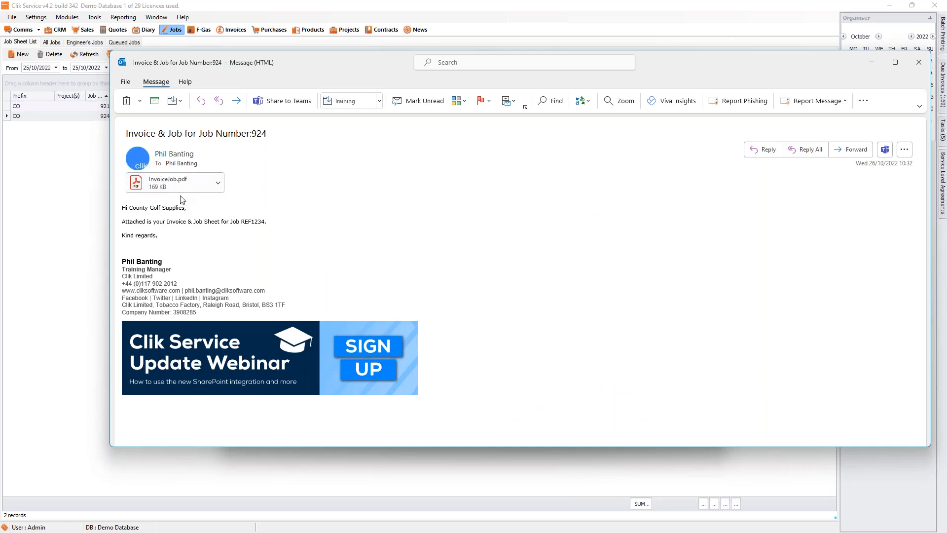
Step: View the three-page InvoiceJob.pdf from the job 924 email, then close the email
left_click(182, 181)
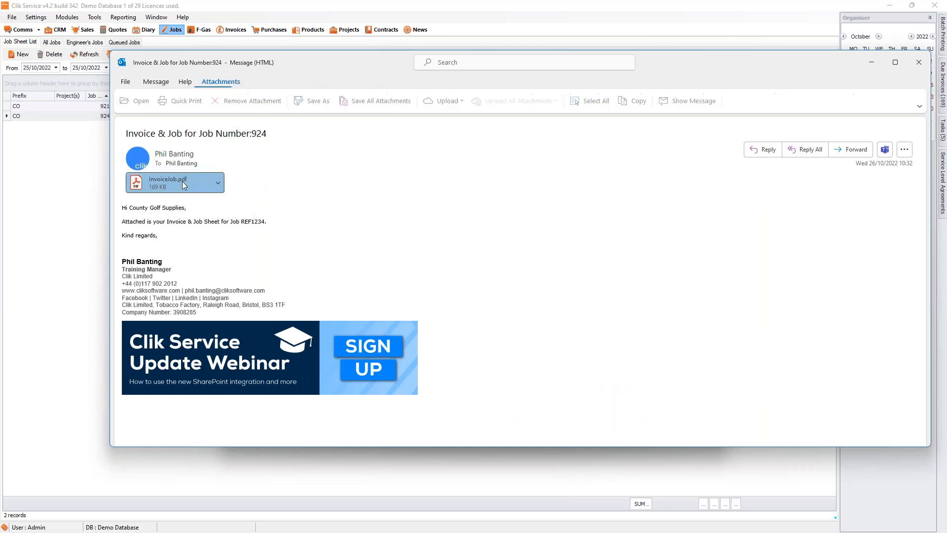
double_click(182, 182)
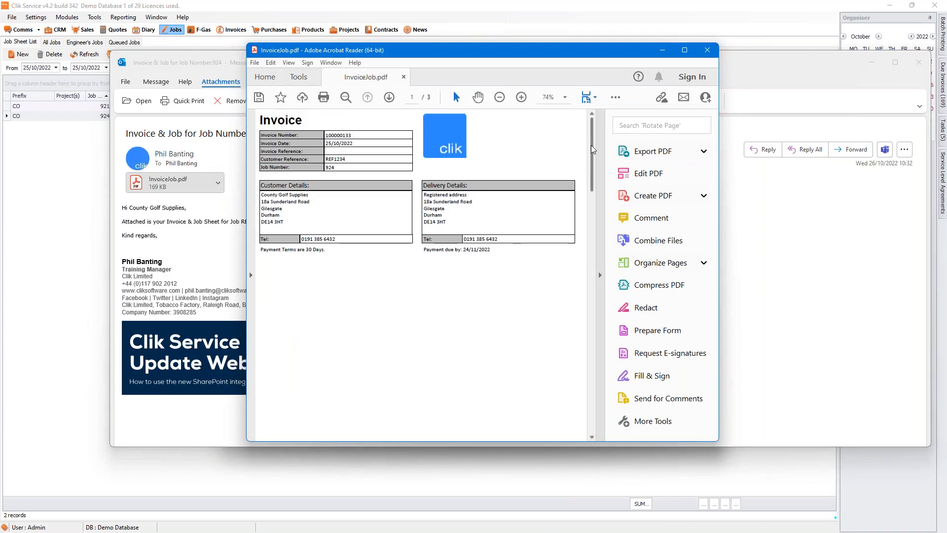
left_click_drag(593, 150, 607, 382)
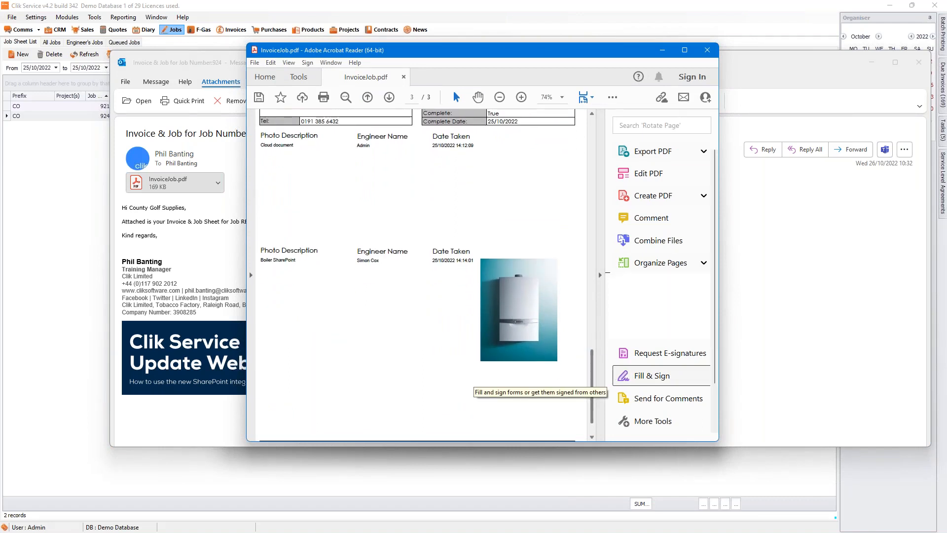
left_click(711, 59)
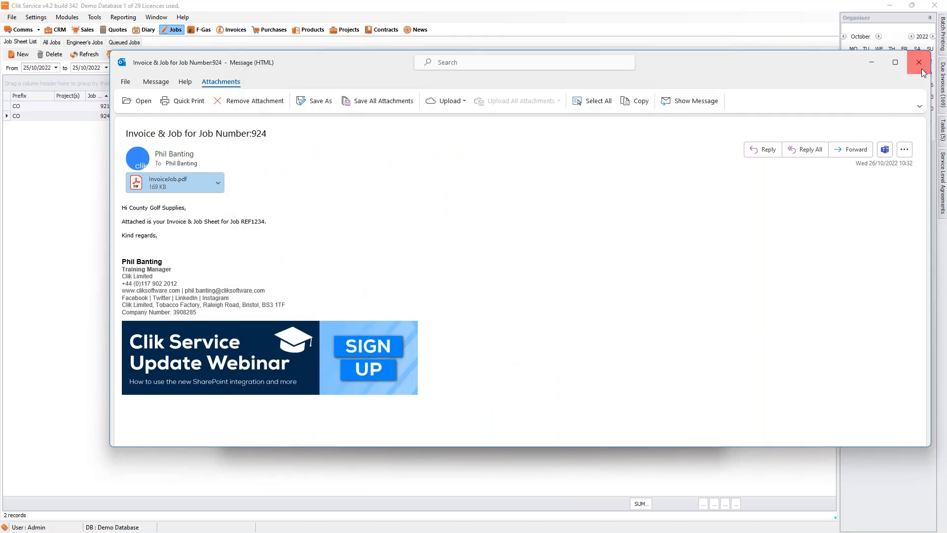
left_click(917, 71)
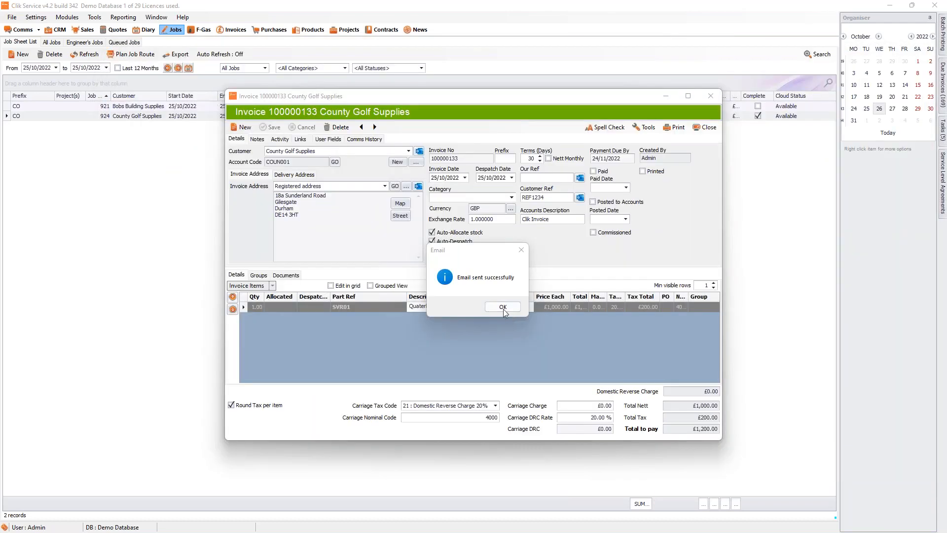
Step: Dismiss the 'Email sent successfully' message and close invoice 100000133 and job sheet CO924
left_click(503, 308)
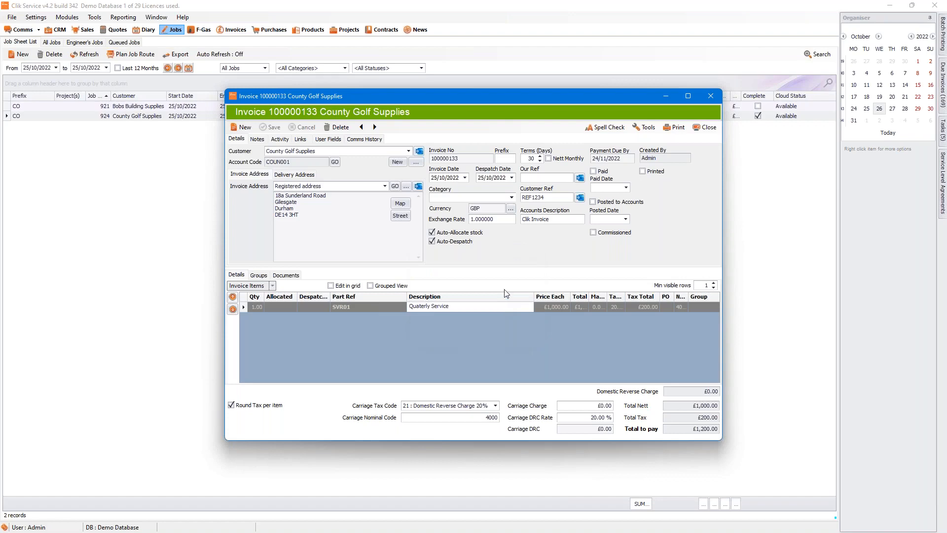
left_click(706, 130)
left_click(705, 129)
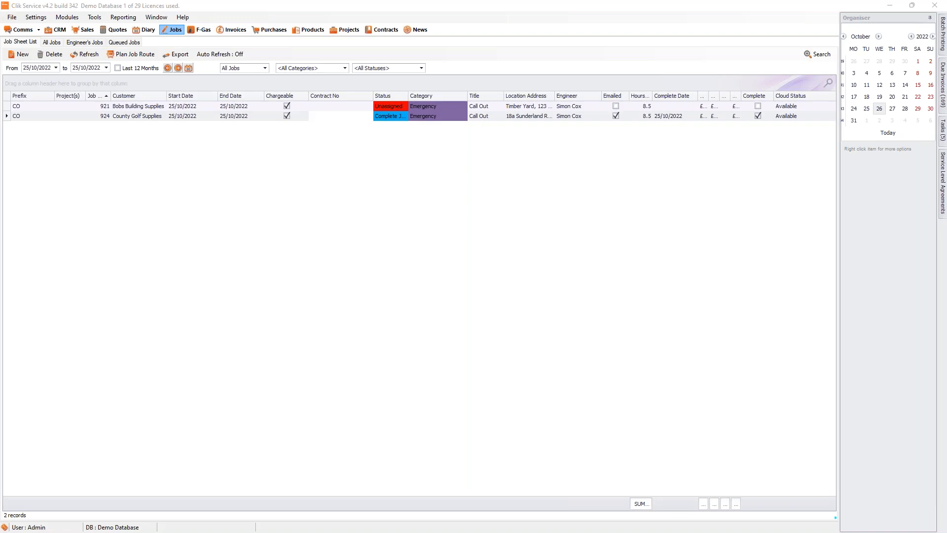
Step: Open job sheet CO924 and try its engineer Email button, closing the template selector and email window
left_click(202, 116)
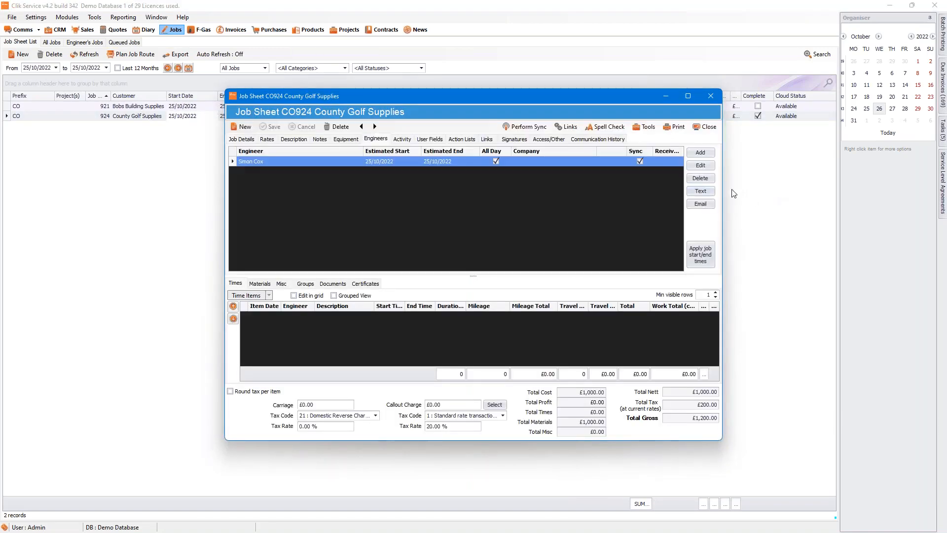
left_click(702, 206)
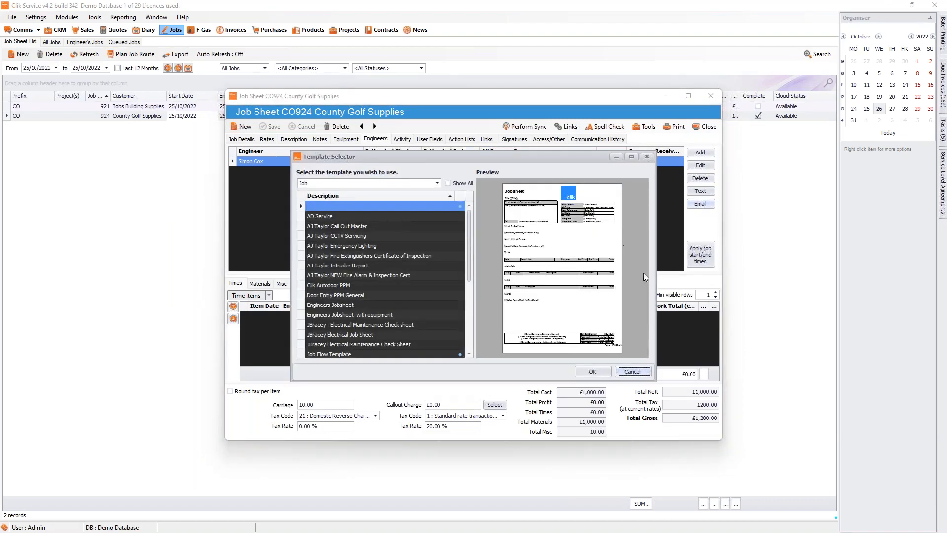
left_click(647, 157)
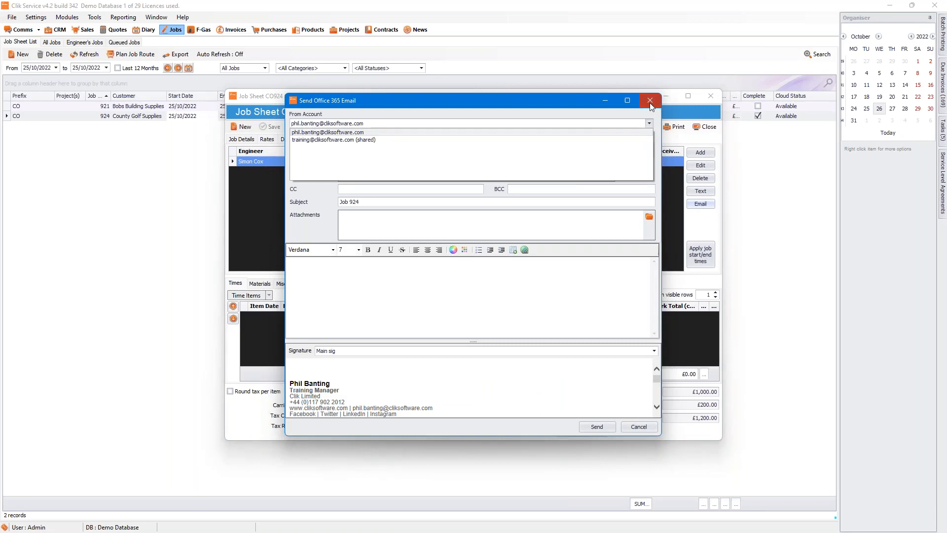
left_click(650, 101)
Step: Start a blank email for job 924 via Tools > Email, toggle recipient entry modes, and close it unsent
left_click(650, 102)
left_click(644, 126)
mouse_move(671, 183)
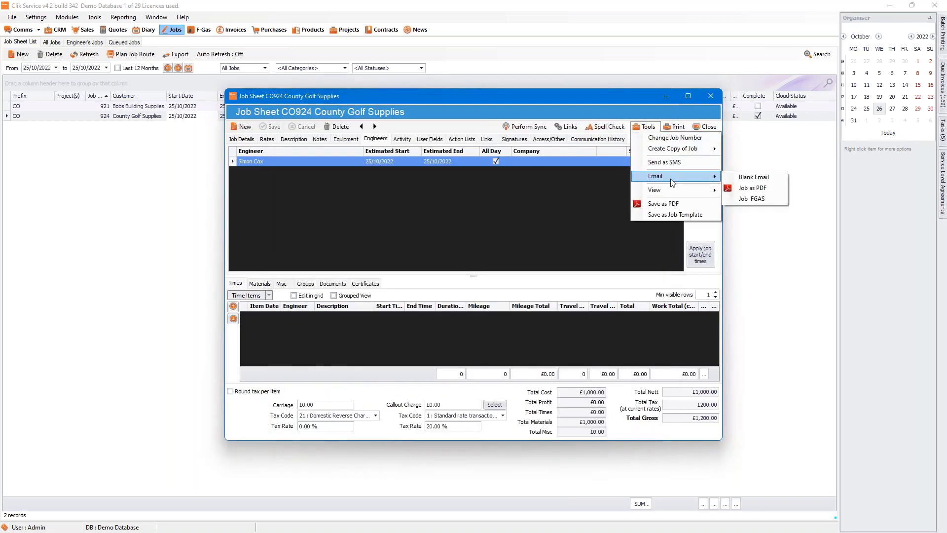
left_click(753, 177)
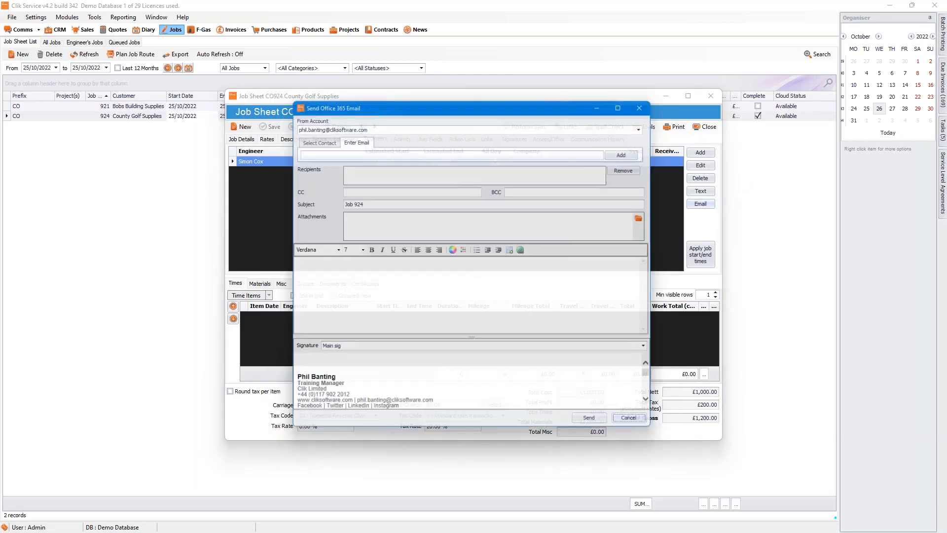
left_click(305, 137)
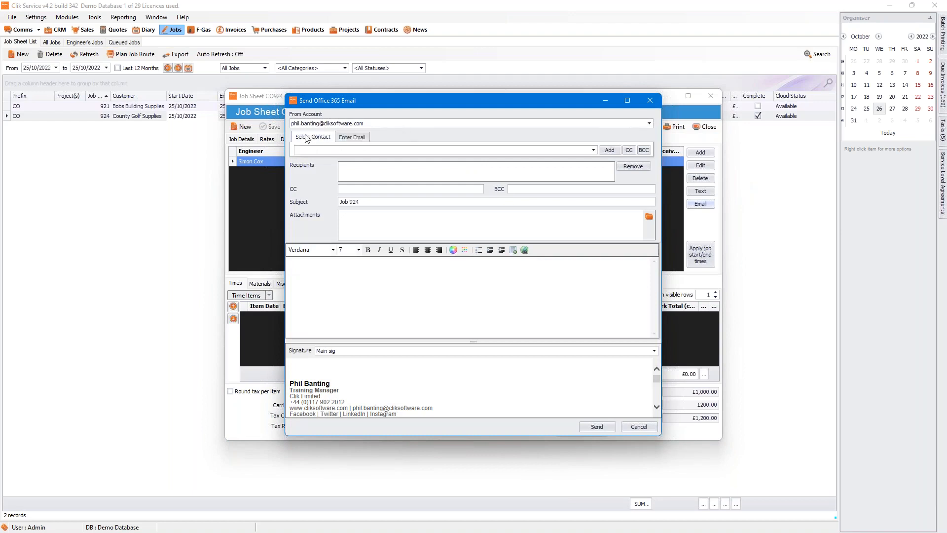
left_click(360, 135)
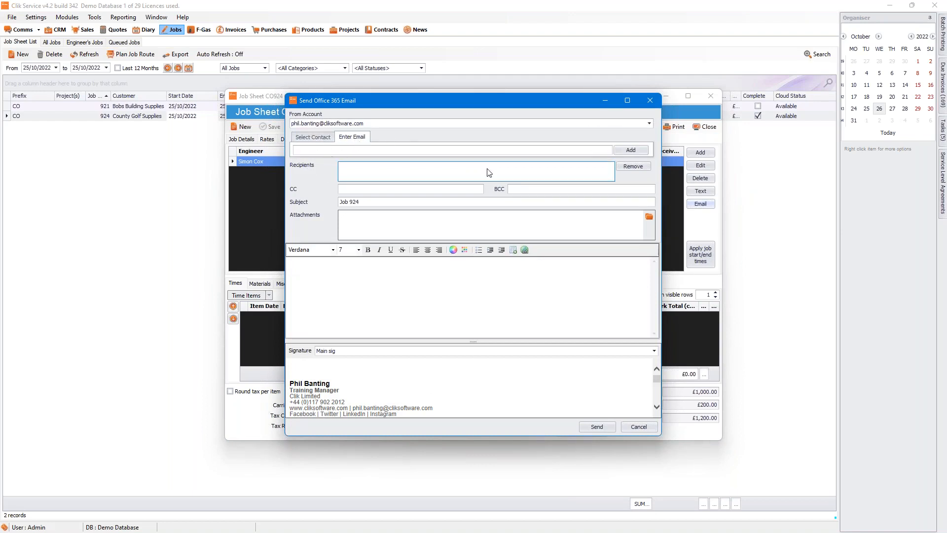
left_click(651, 101)
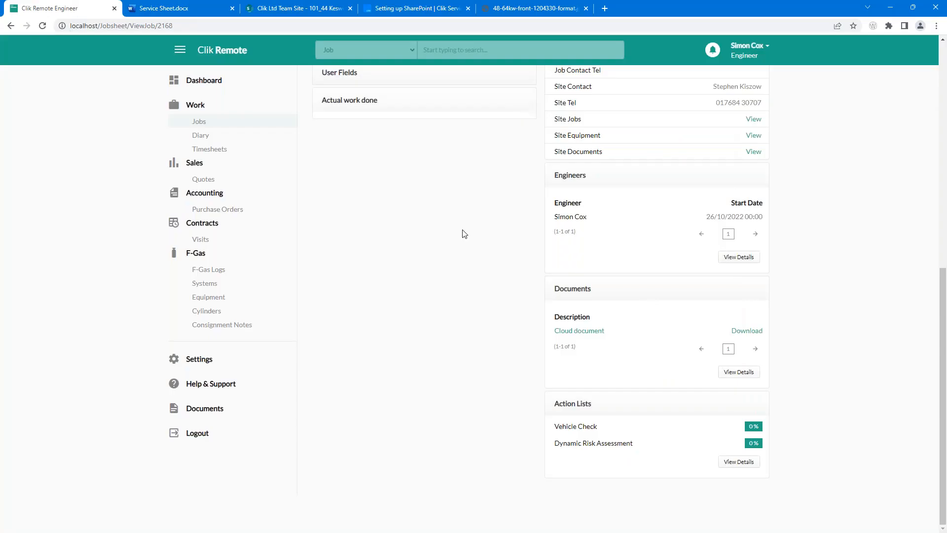
scroll(464, 232, "up", 9)
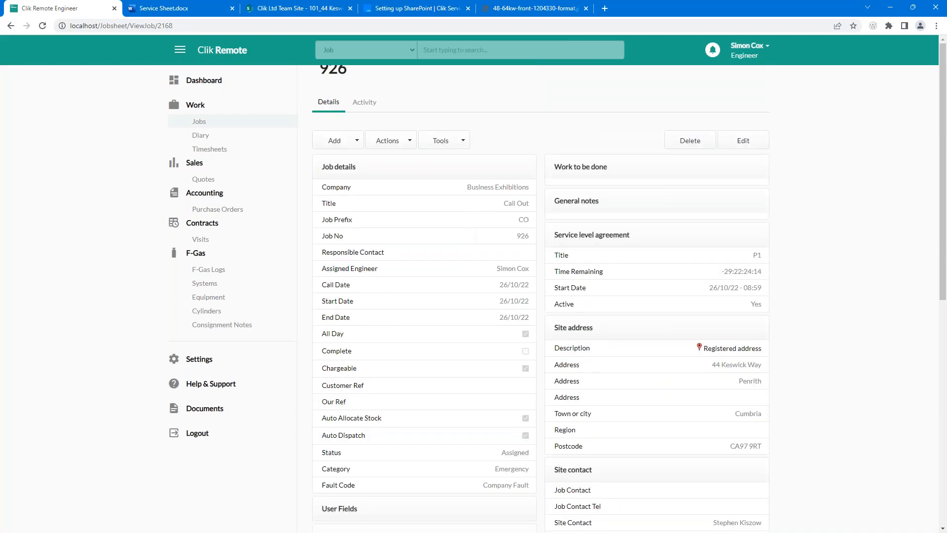
Step: Inspect job 926's Actions menu in Clik Remote, including the Email > Job Flow Template option
left_click(387, 141)
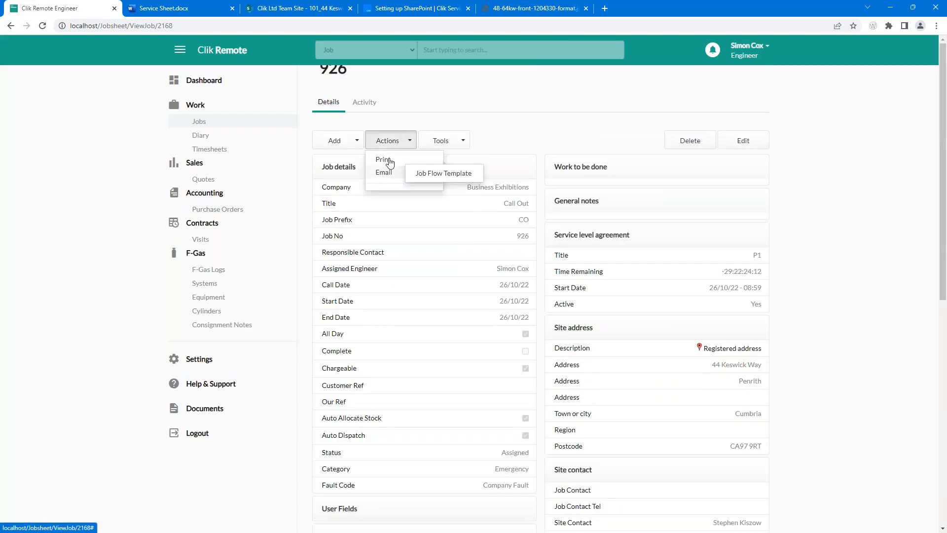
scroll(386, 119, "down", 1)
scroll(387, 120, "up", 1)
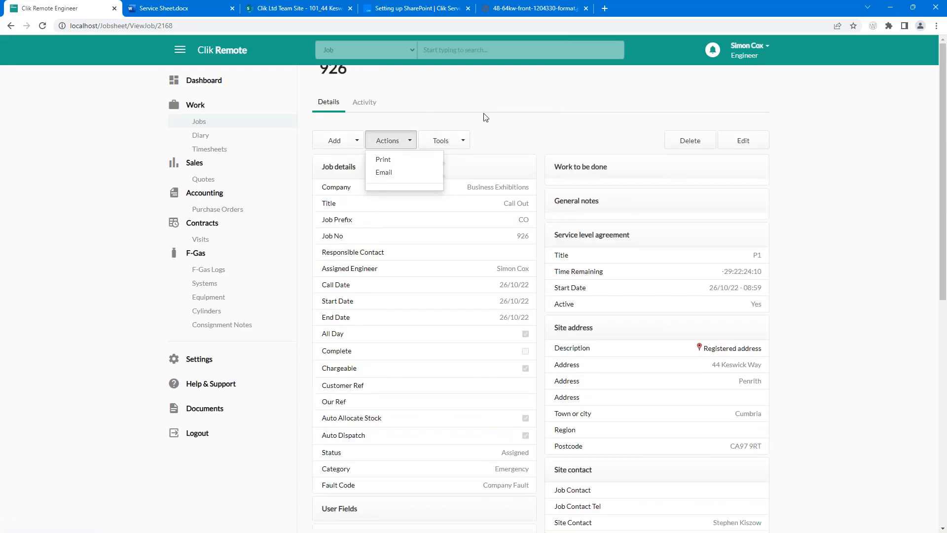
mouse_move(389, 177)
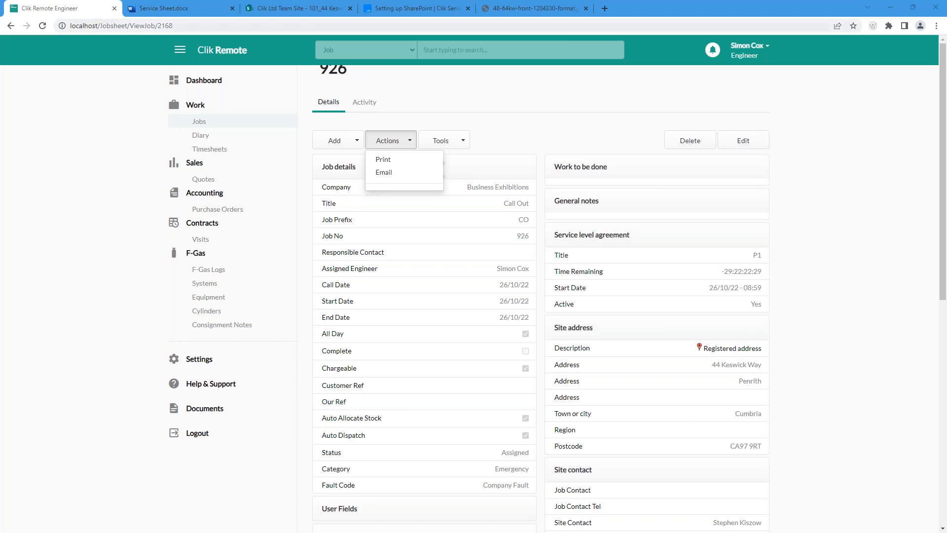
Step: Minimise the browser and show job sheet CO924's Job Details in Clik Service
left_click(898, 13)
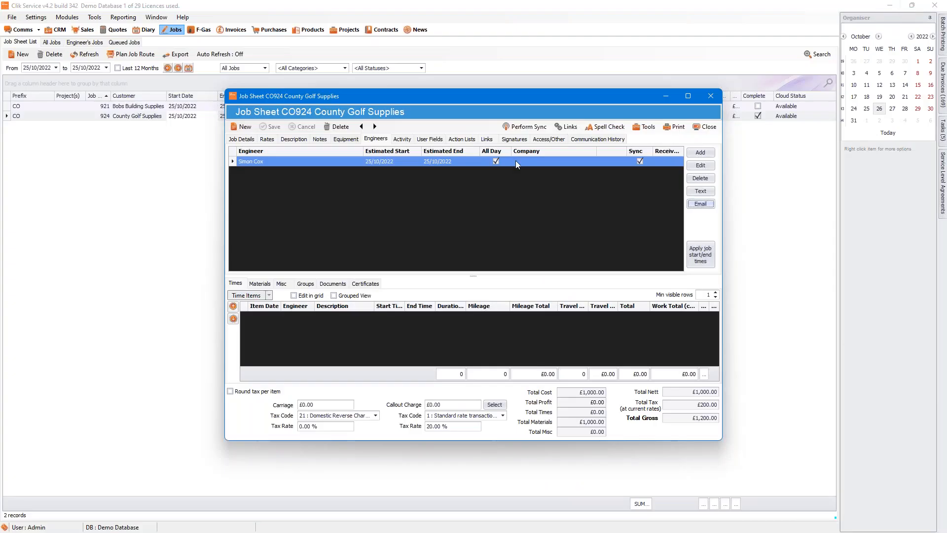
left_click(656, 127)
left_click(457, 190)
left_click(241, 139)
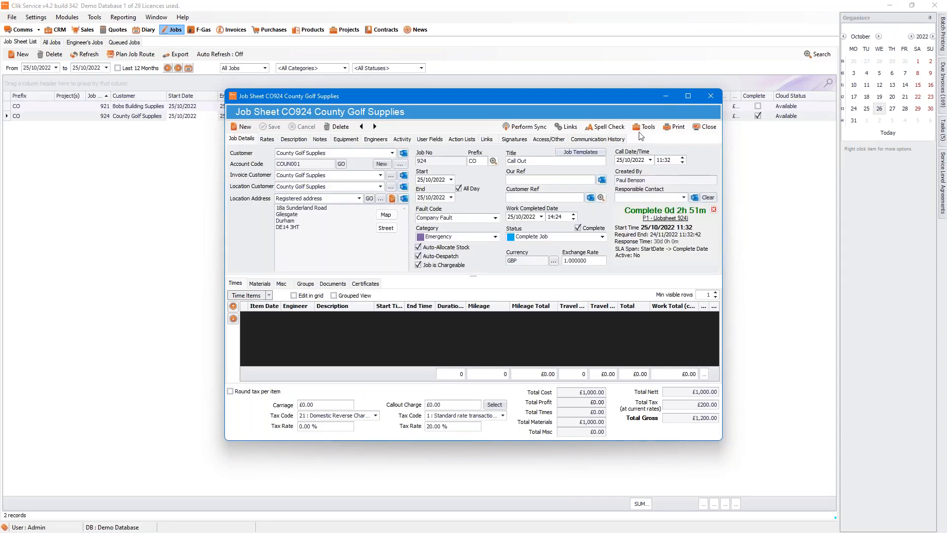
Step: Start a blank email for job 924 and add the recipient's e-mail address
left_click(641, 127)
mouse_move(652, 177)
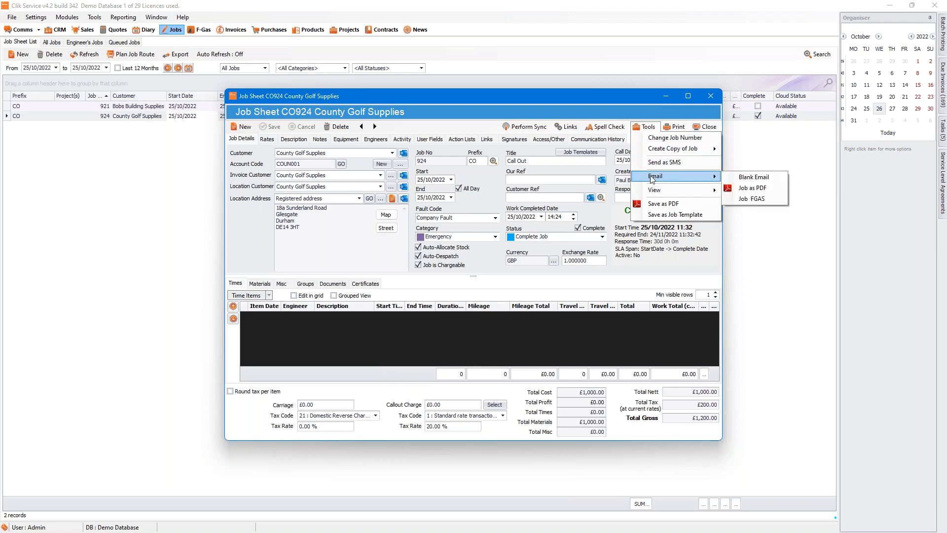
left_click(748, 177)
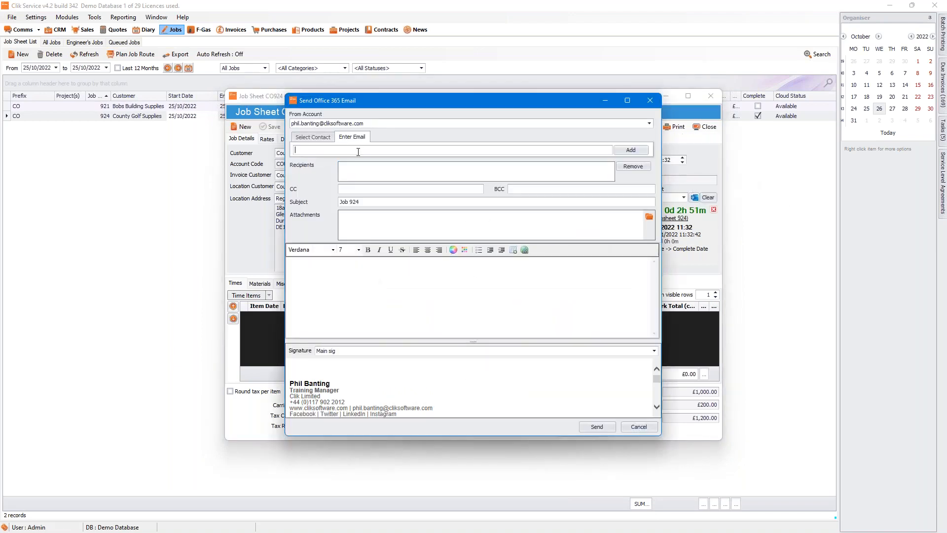
left_click(627, 149)
Step: Attach the CS Training Program Level 1 Slides PDF, then discard the email unsent
left_click(649, 216)
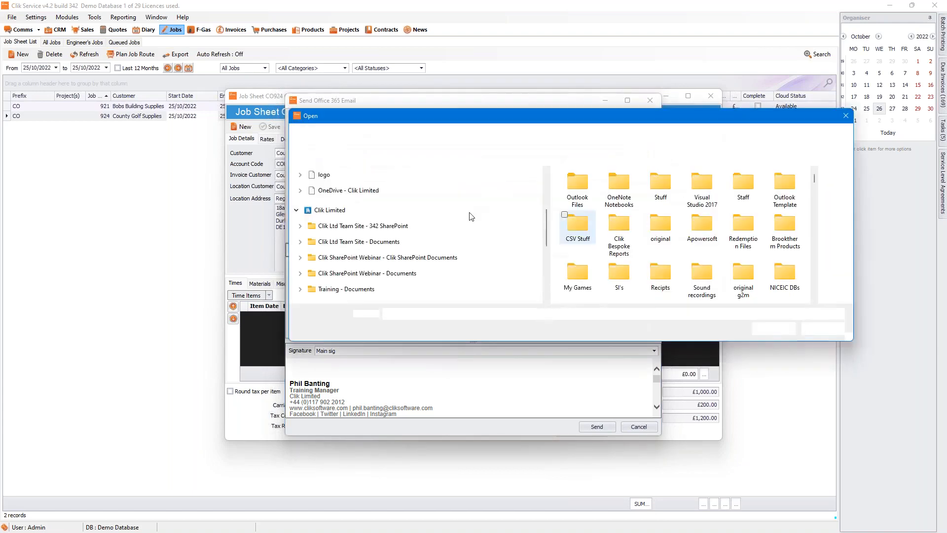
scroll(709, 261, "down", 2)
scroll(709, 261, "up", 1)
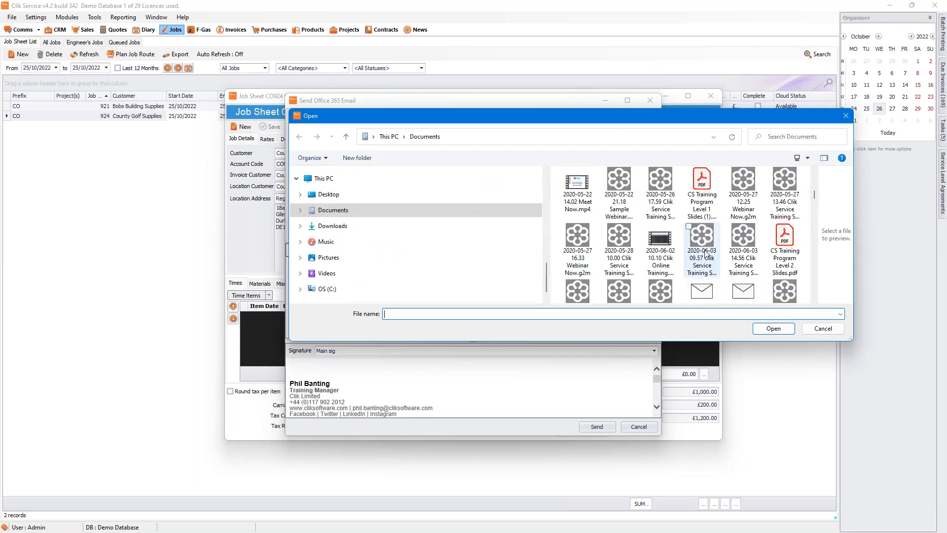
left_click(702, 242)
left_click(773, 328)
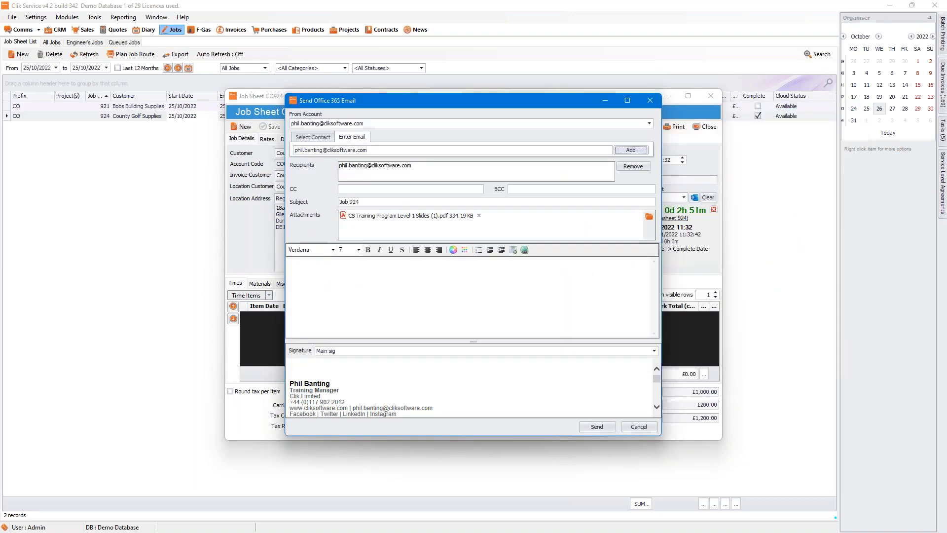
left_click(400, 288)
left_click(652, 428)
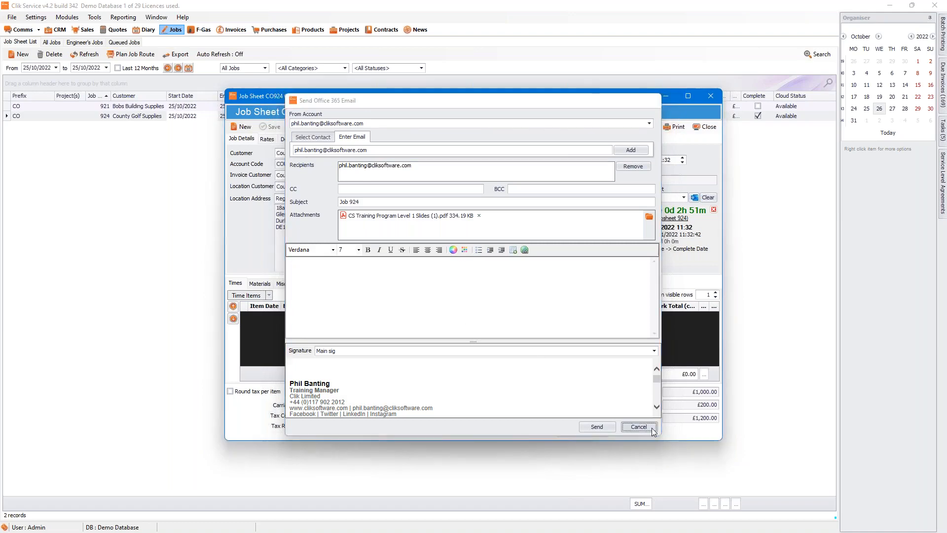
Step: Draft a Job FGAS email for job 924, discard it, and close job sheet CO924
left_click(643, 126)
mouse_move(653, 179)
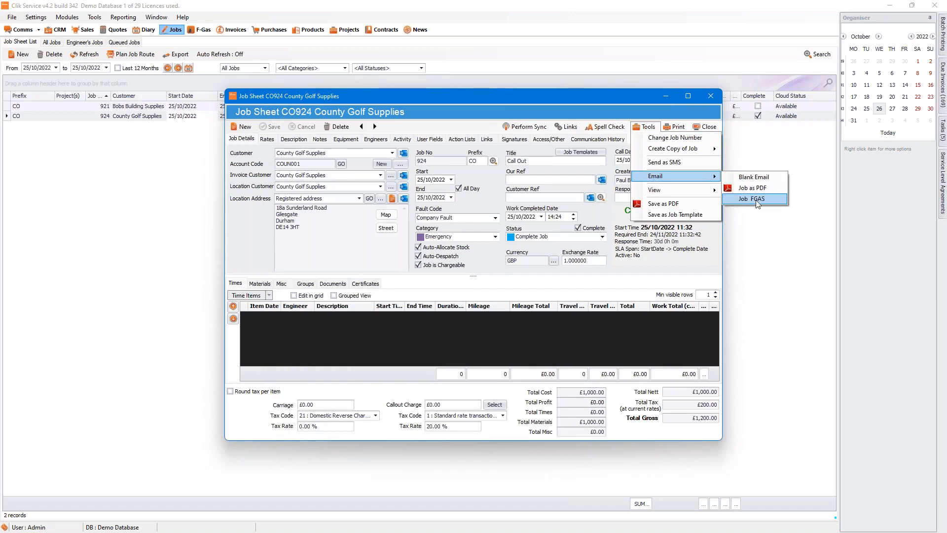
left_click(756, 199)
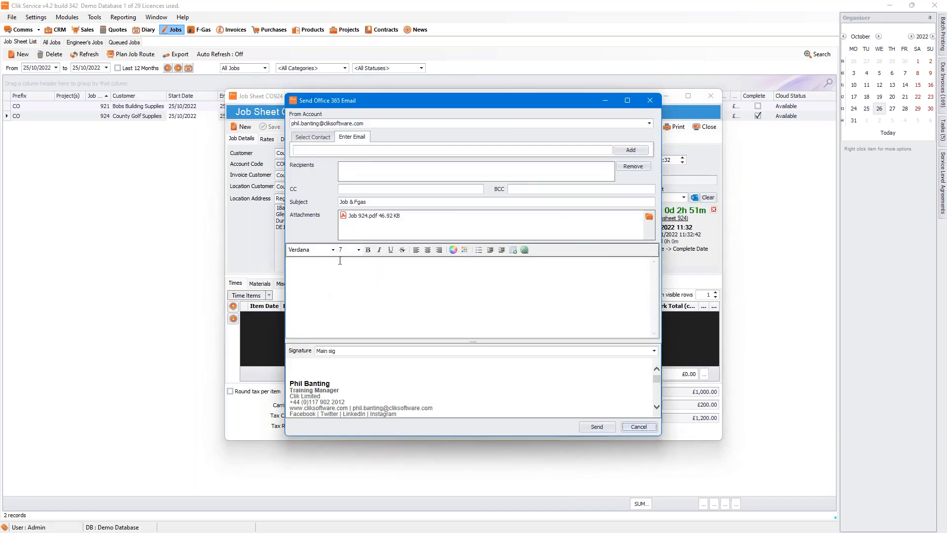
left_click(340, 261)
left_click(639, 427)
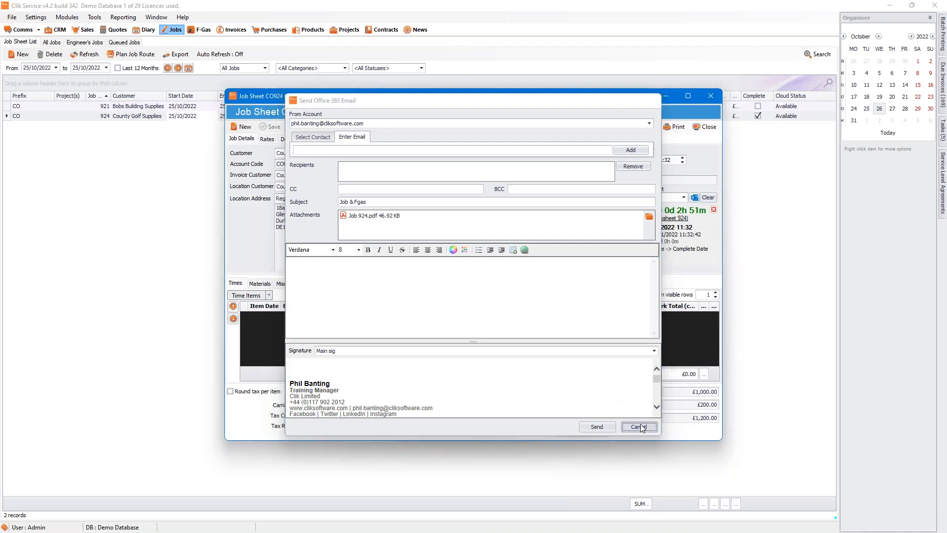
left_click(697, 131)
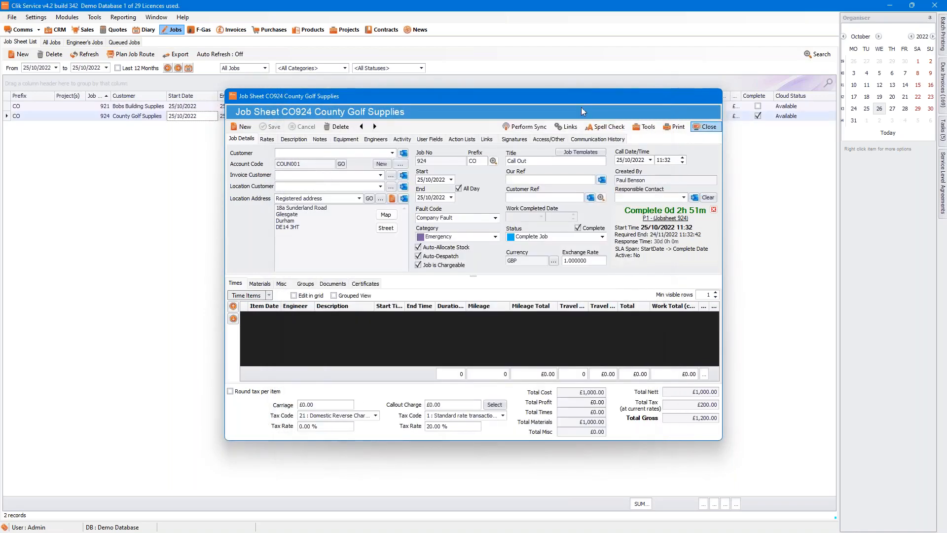
left_click(36, 17)
Step: Go to the Email Templates page under Communication in Clik Settings
left_click(50, 28)
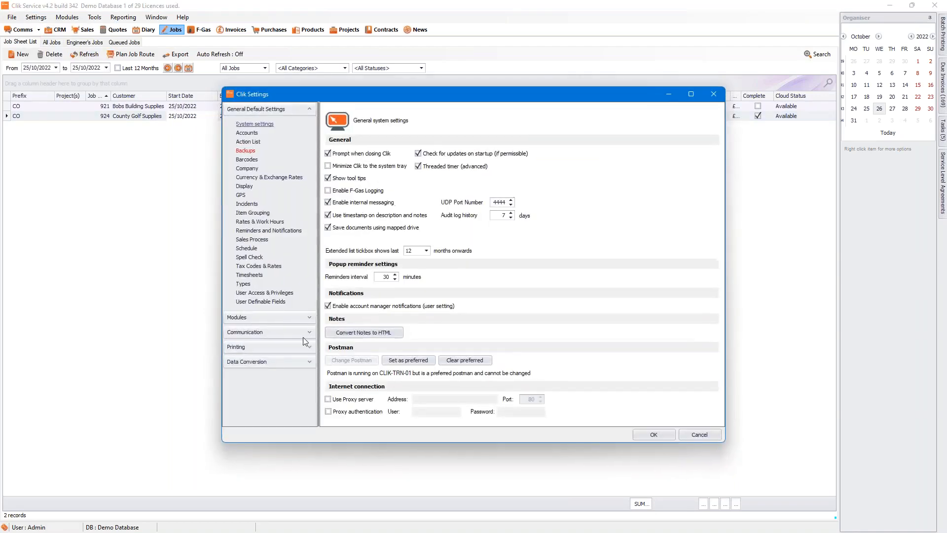
left_click(309, 337)
left_click(264, 364)
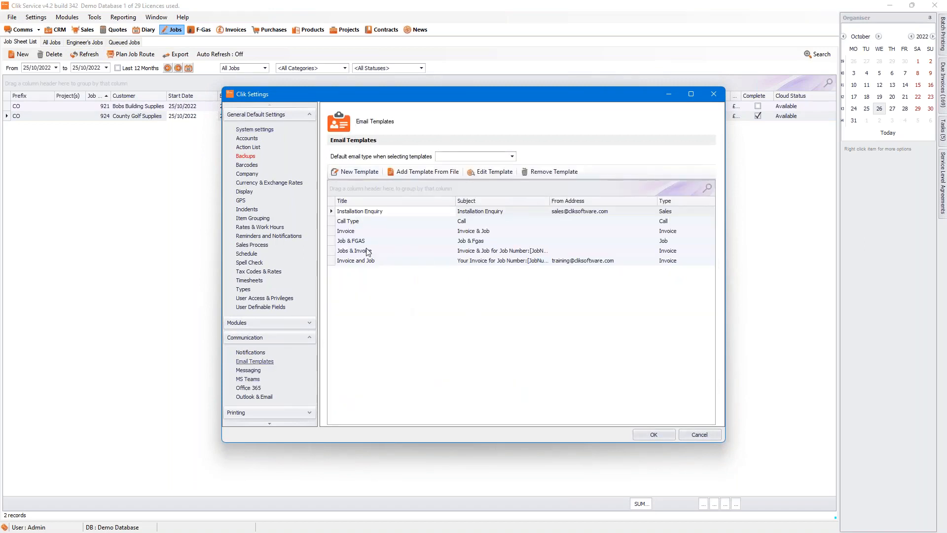
Step: Start a new email template with Enable Print Template Selection unticked, cancelling the attachment browser
left_click(348, 173)
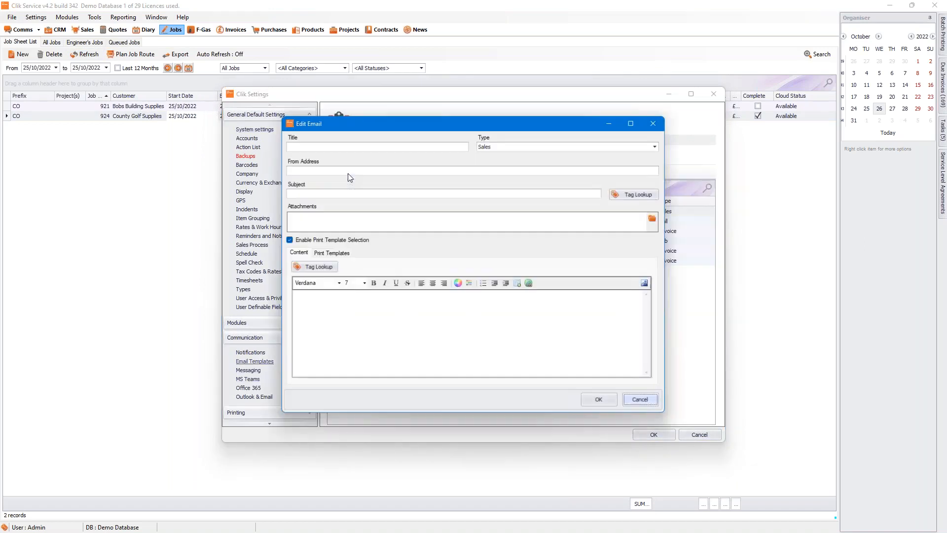
left_click(332, 252)
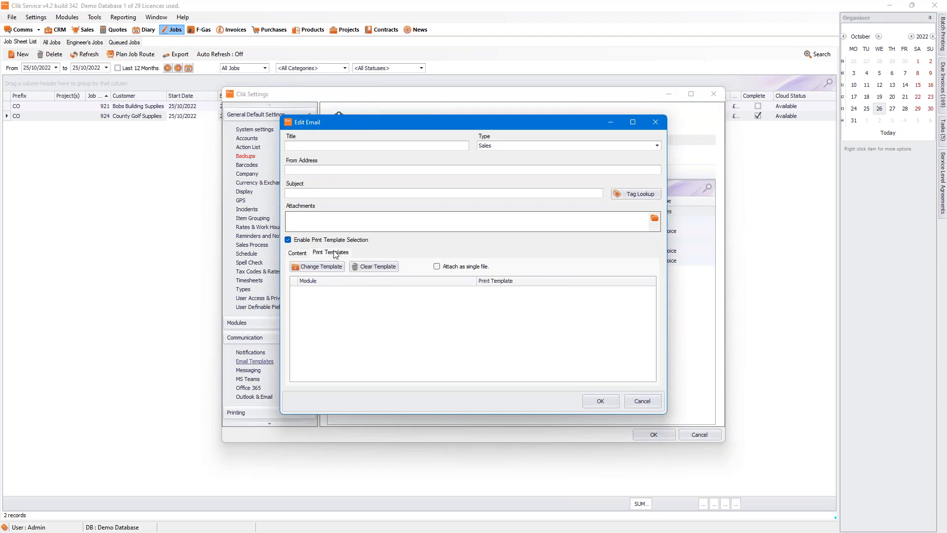
left_click(288, 240)
left_click(297, 253)
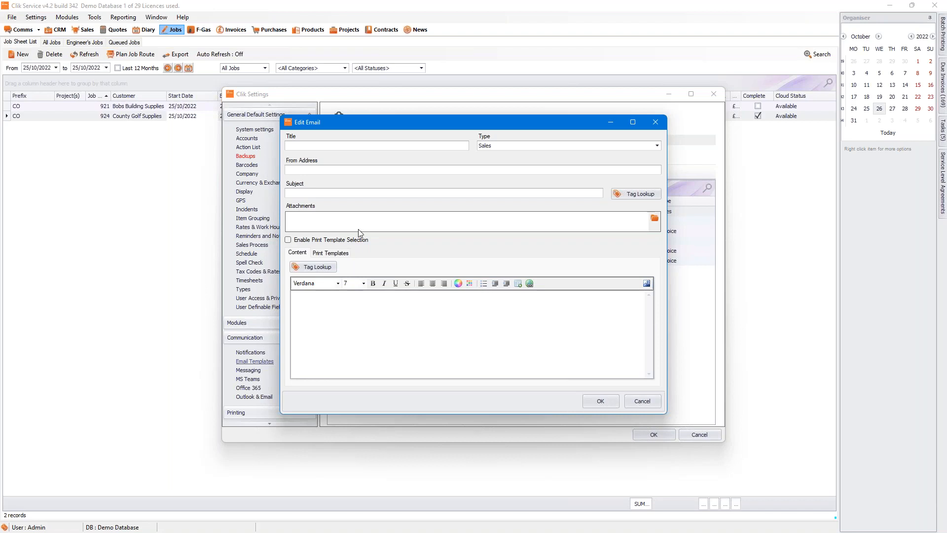
left_click(654, 218)
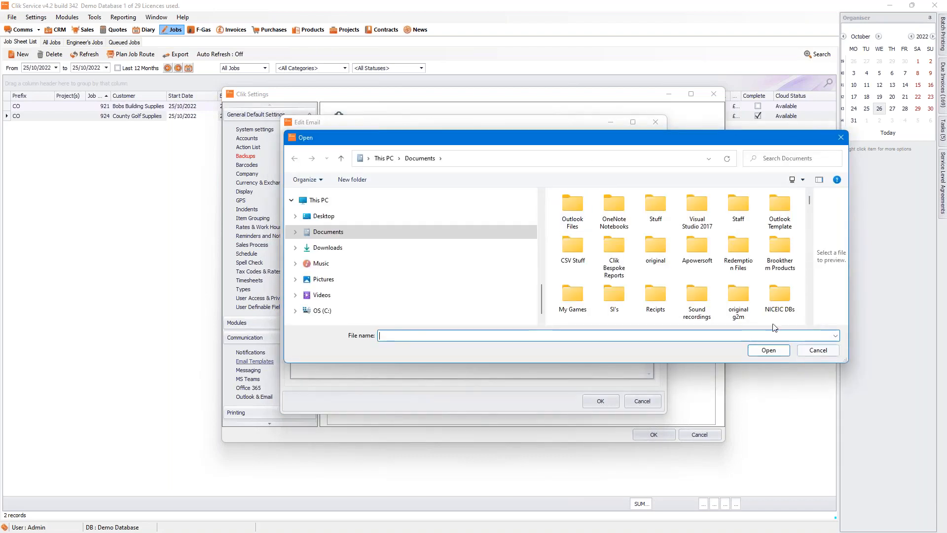
left_click(828, 353)
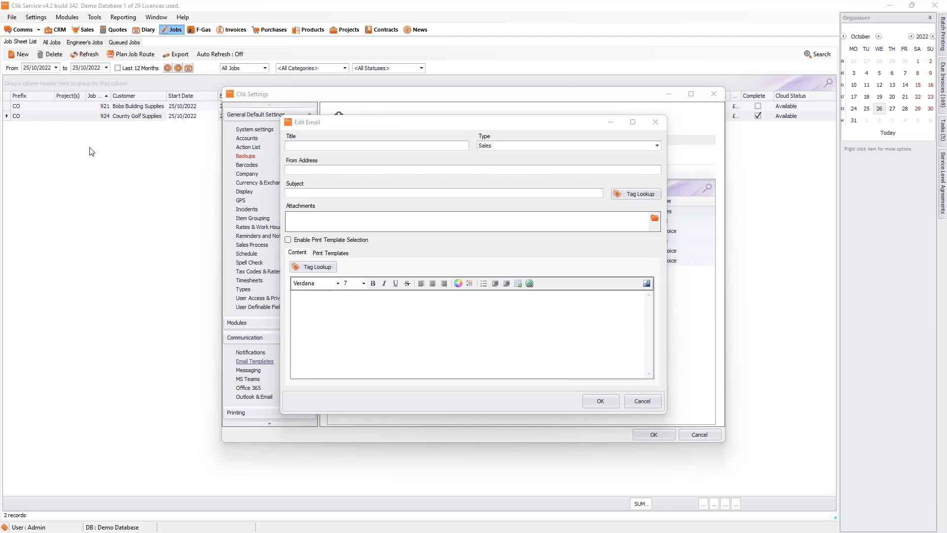
Step: Switch the new template's Edit Email dialog to the Print Templates tab
left_click(345, 254)
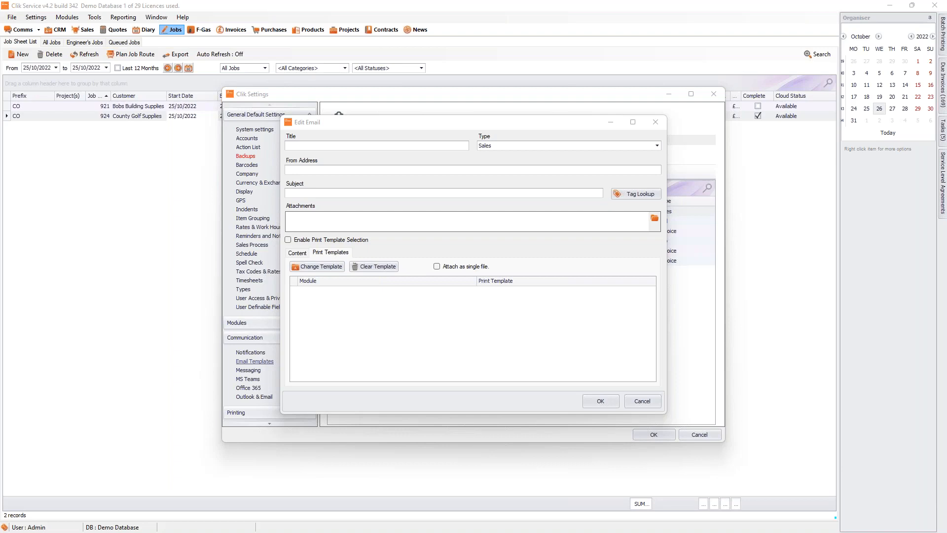
Step: Cancel the new email template and show the Office 365 settings with the 'Main sig' signature
left_click(643, 404)
left_click(249, 388)
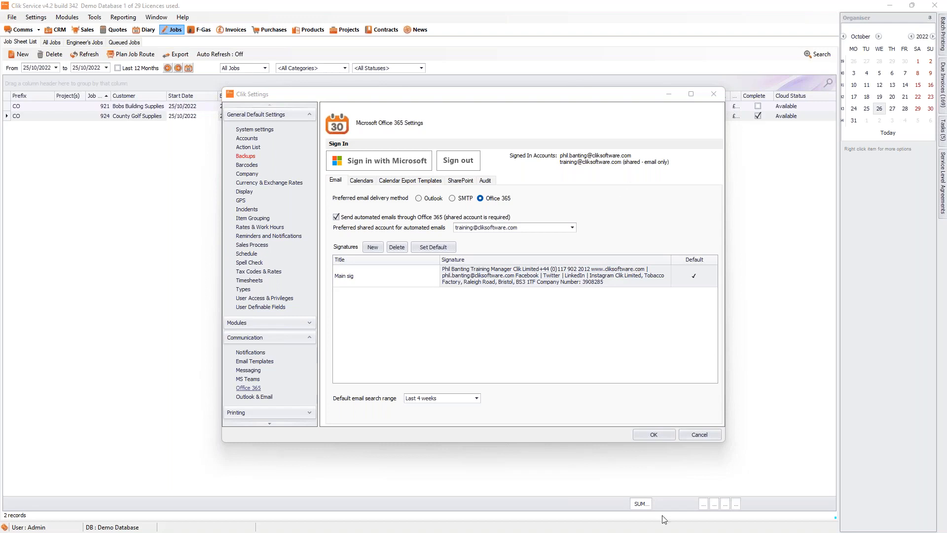
left_click(694, 440)
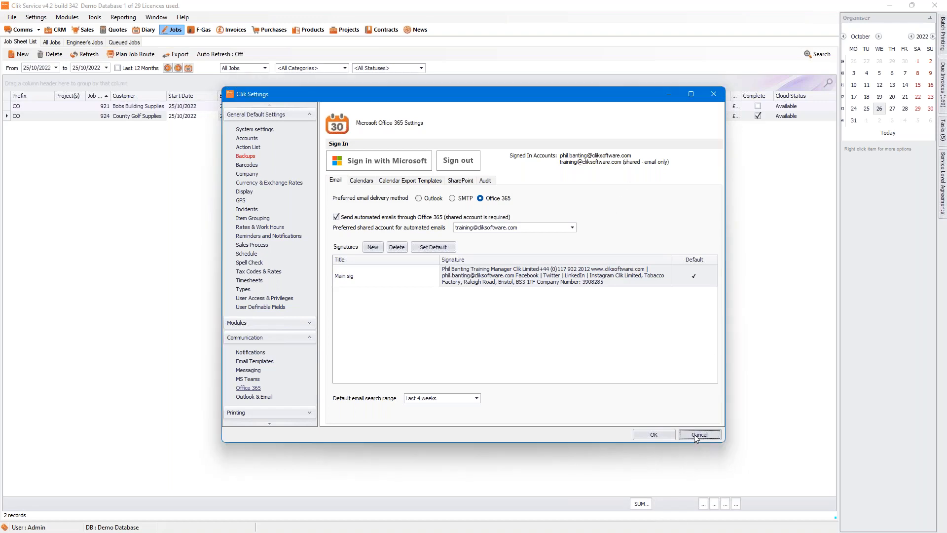
Step: Cancel Clik Settings to return to the 25/10/2022 job sheet list with jobs 921 and 924
left_click(693, 434)
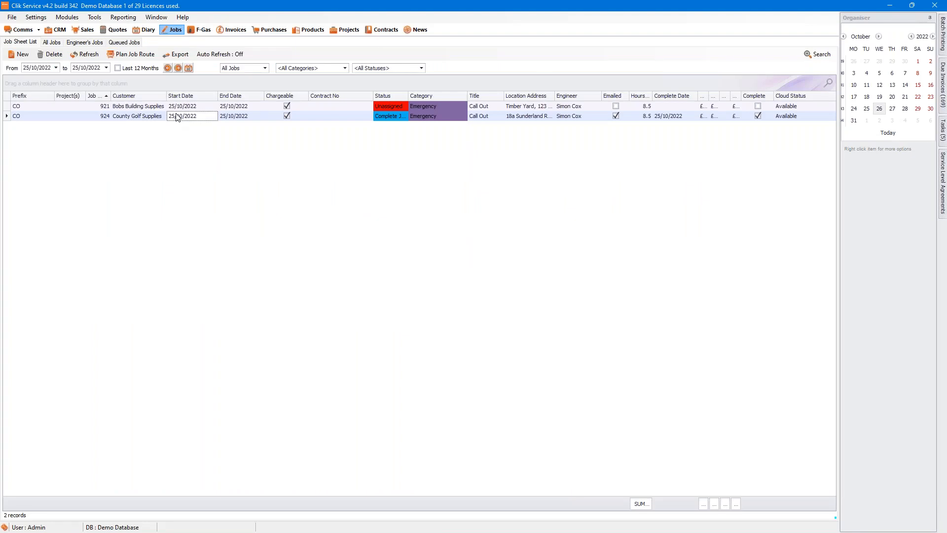
Step: Create a new quote for Business Exhibitions from the Service Contract template
left_click(113, 29)
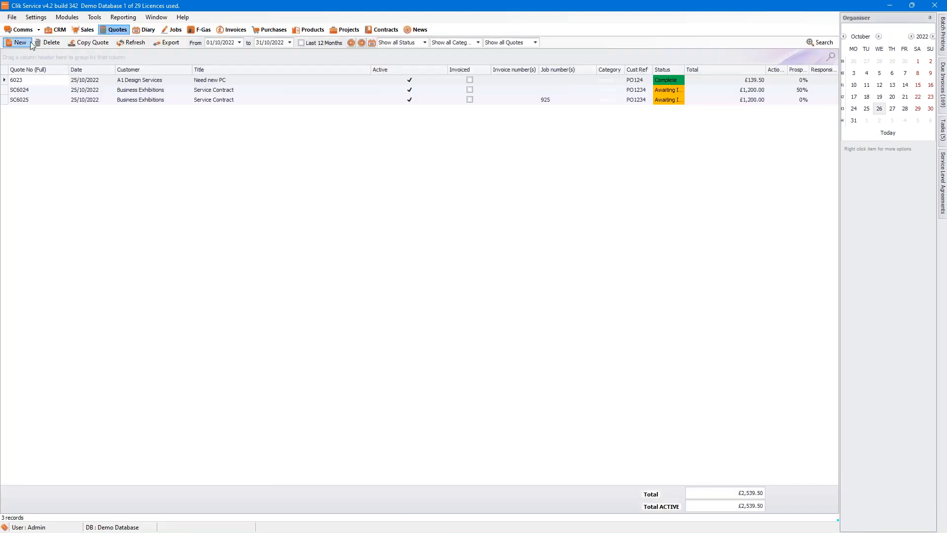
left_click(27, 44)
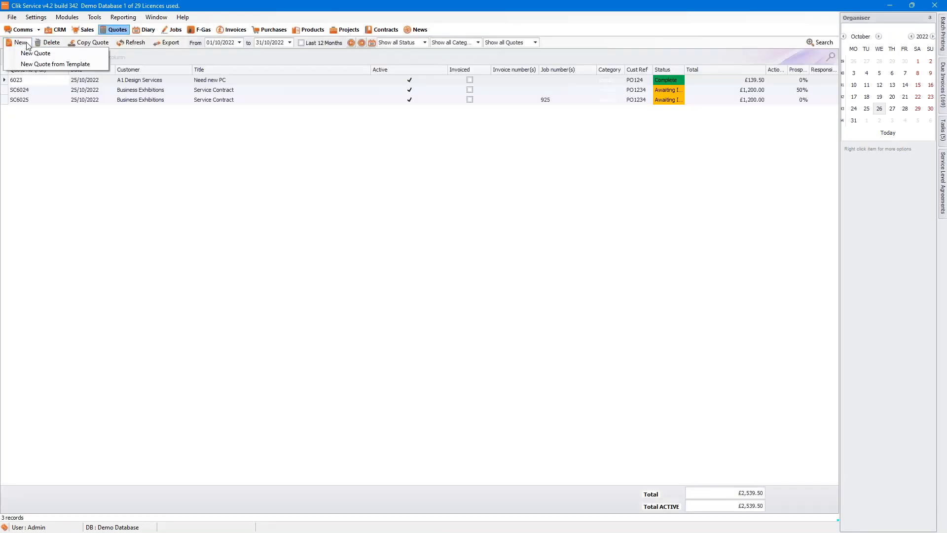
left_click(47, 65)
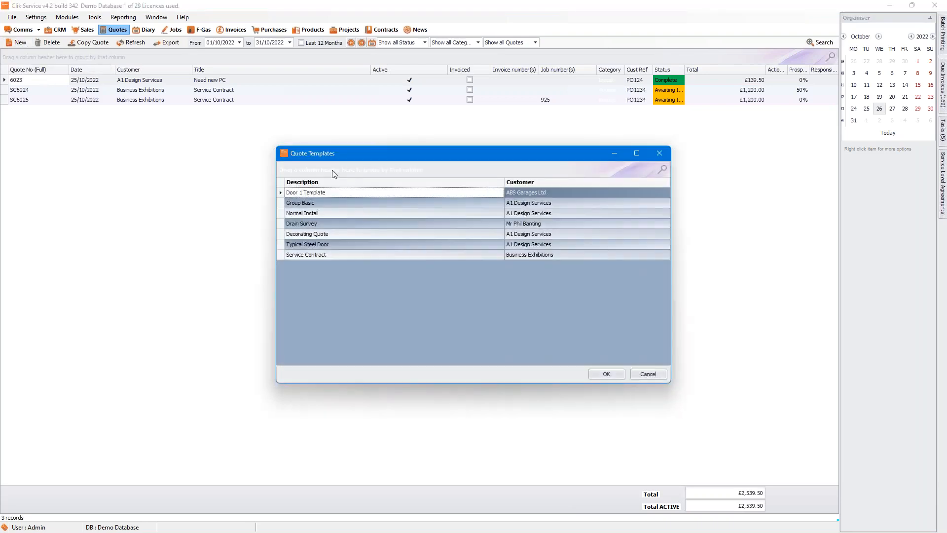
left_click(344, 255)
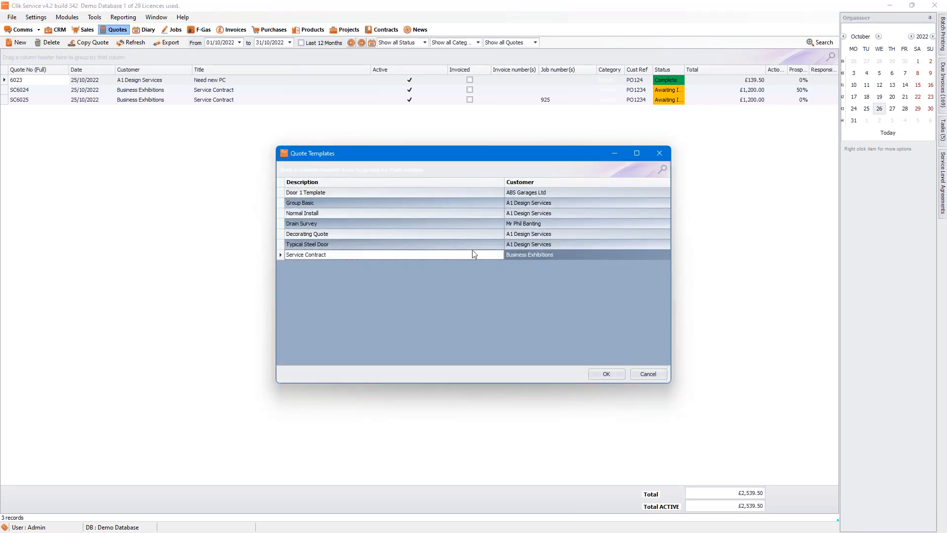
left_click(599, 376)
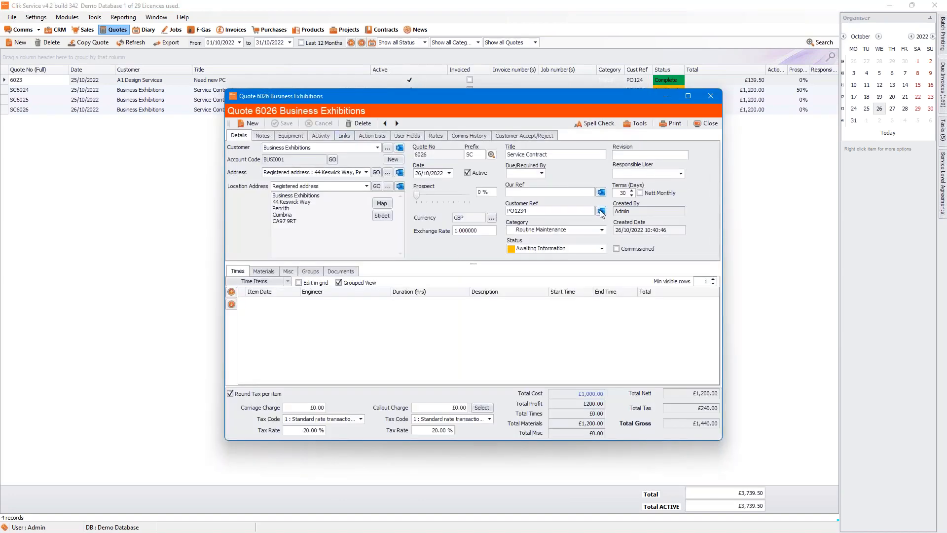
Step: Set quote 6026's status to Accepted and save it
left_click(264, 272)
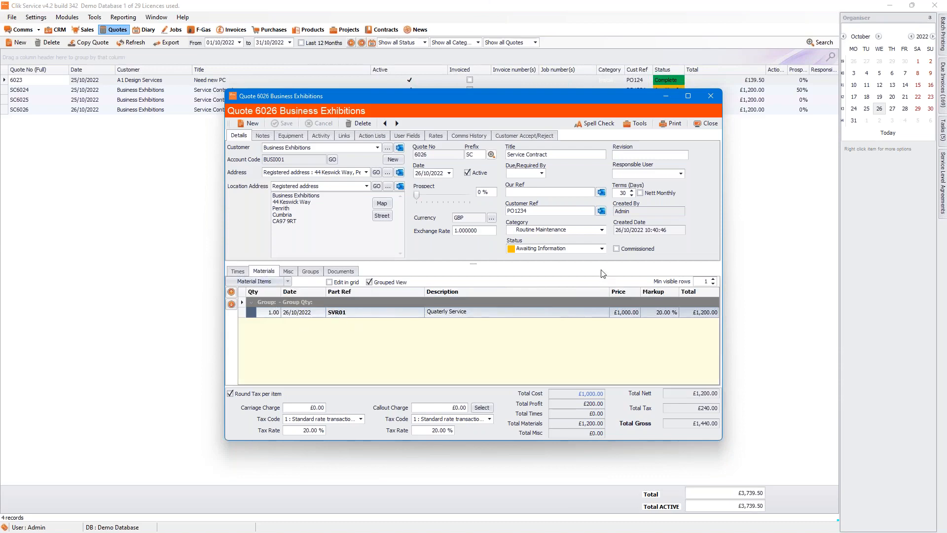
left_click(601, 249)
left_click(574, 260)
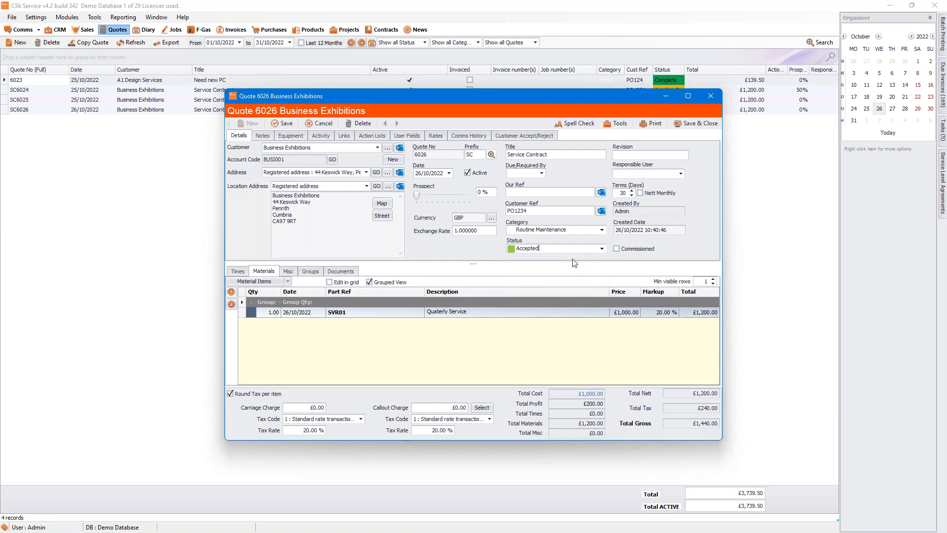
left_click(283, 124)
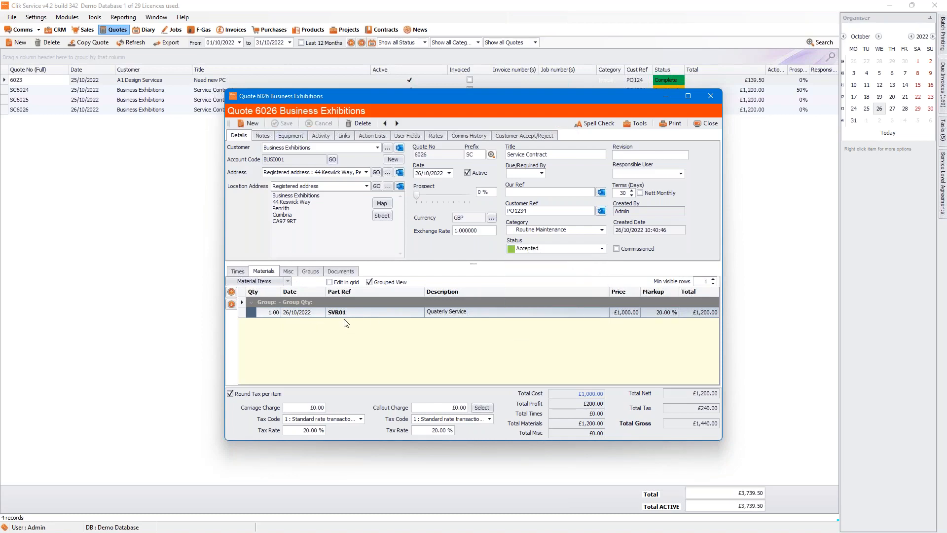
left_click(321, 137)
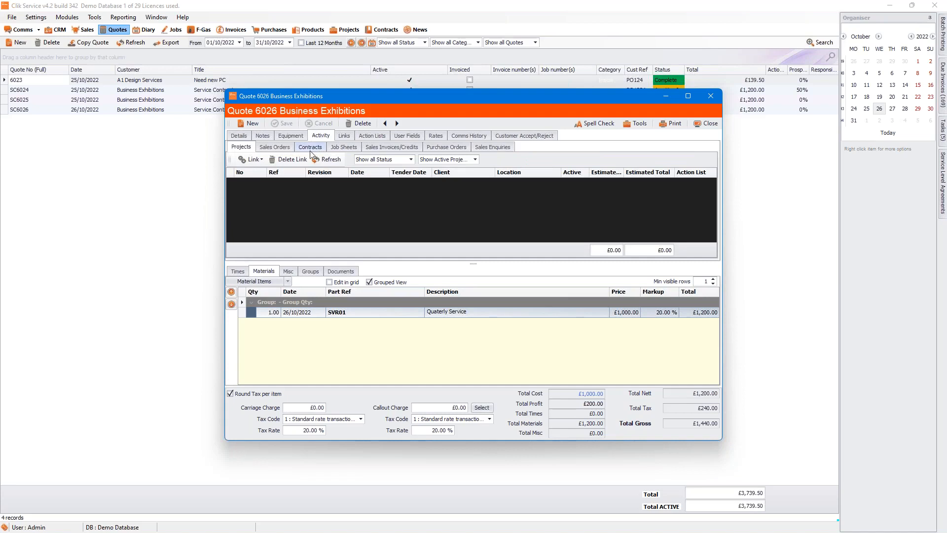
Step: Create a new Service Contract from quote 6026 and open it
left_click(309, 150)
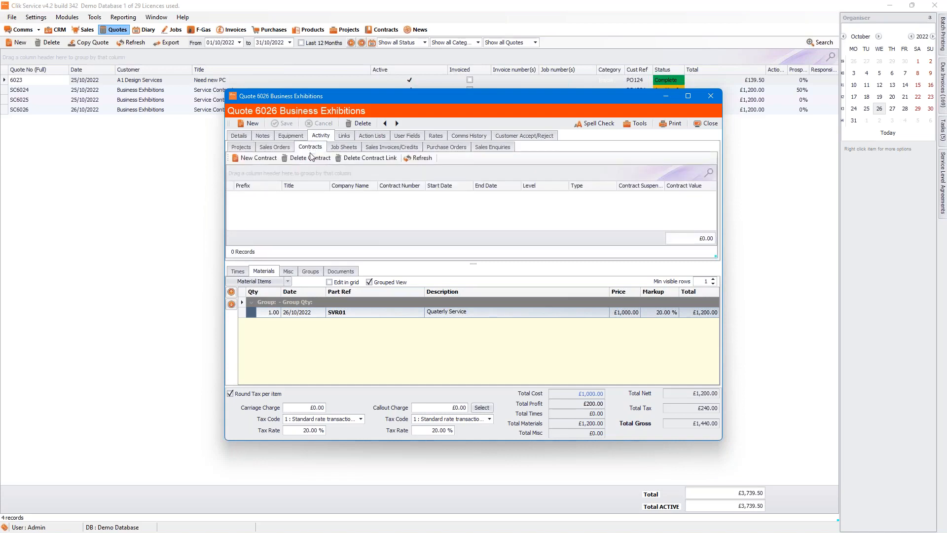
left_click(254, 158)
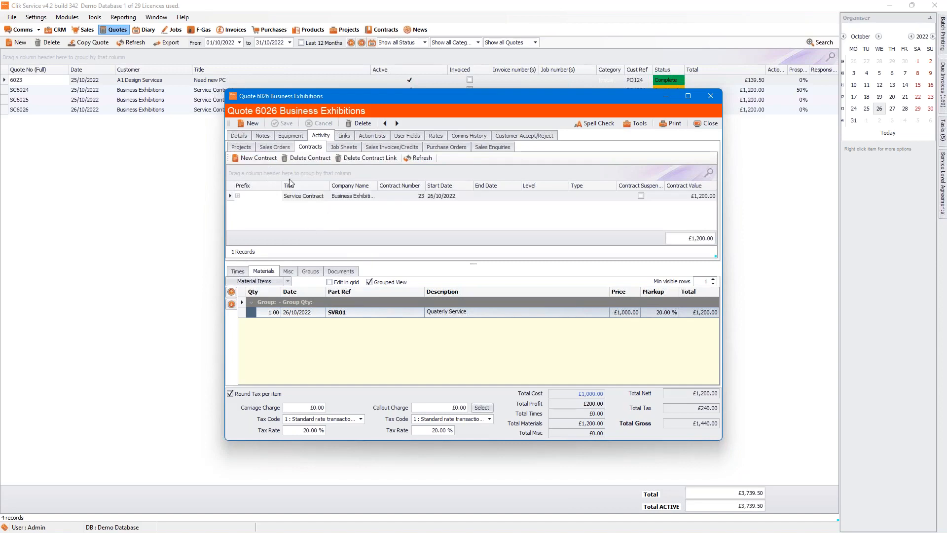
left_click(293, 196)
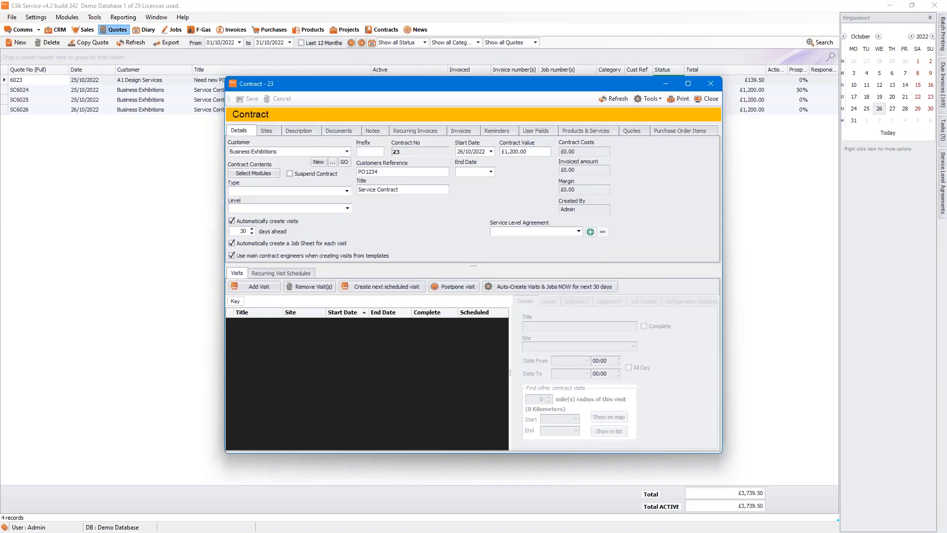
Step: Confirm contract 23's value of 1200.00, then show the options for linking a quote
left_click(638, 129)
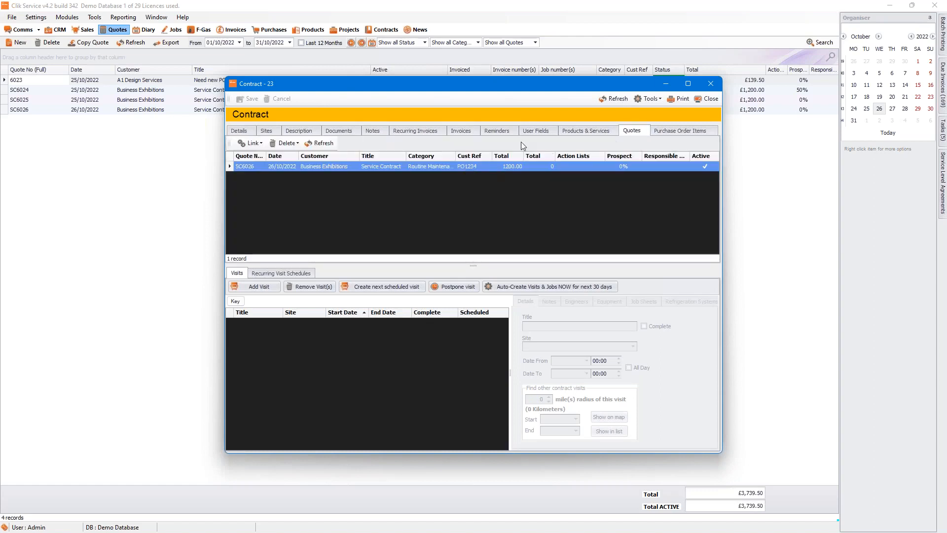
left_click(240, 131)
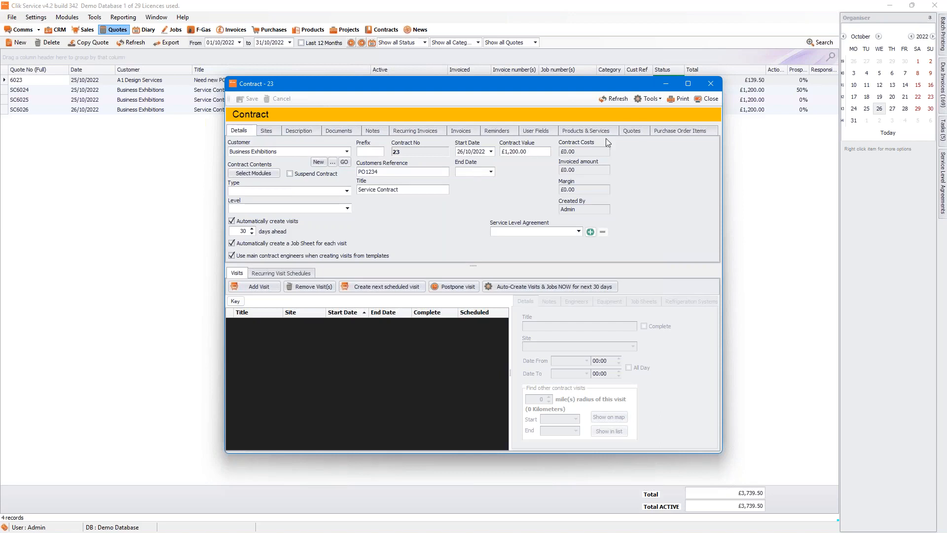
left_click(530, 151)
left_click(628, 129)
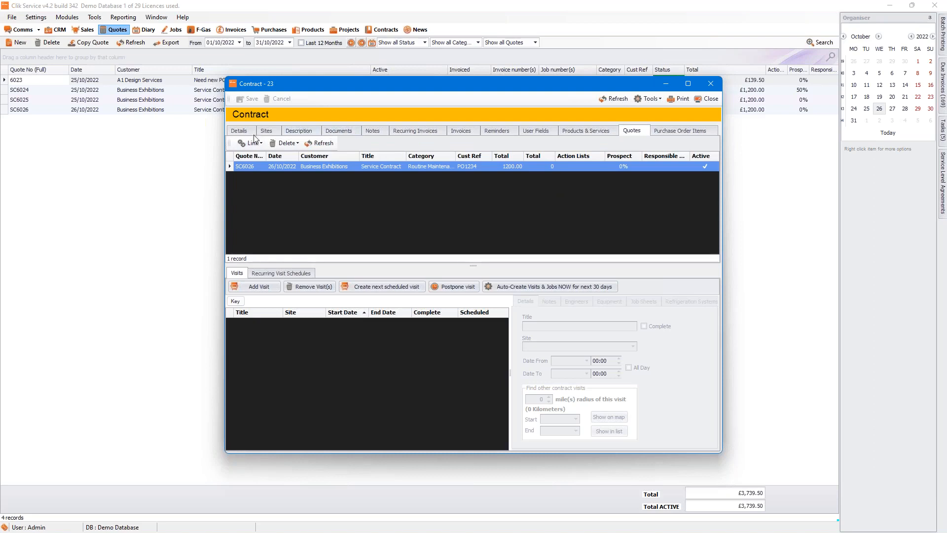
left_click(239, 131)
left_click(534, 154)
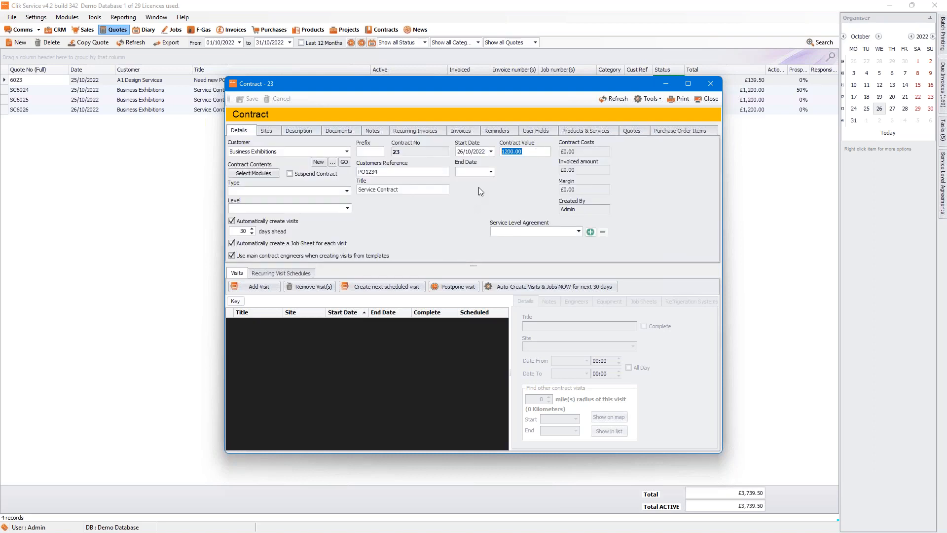
left_click(627, 131)
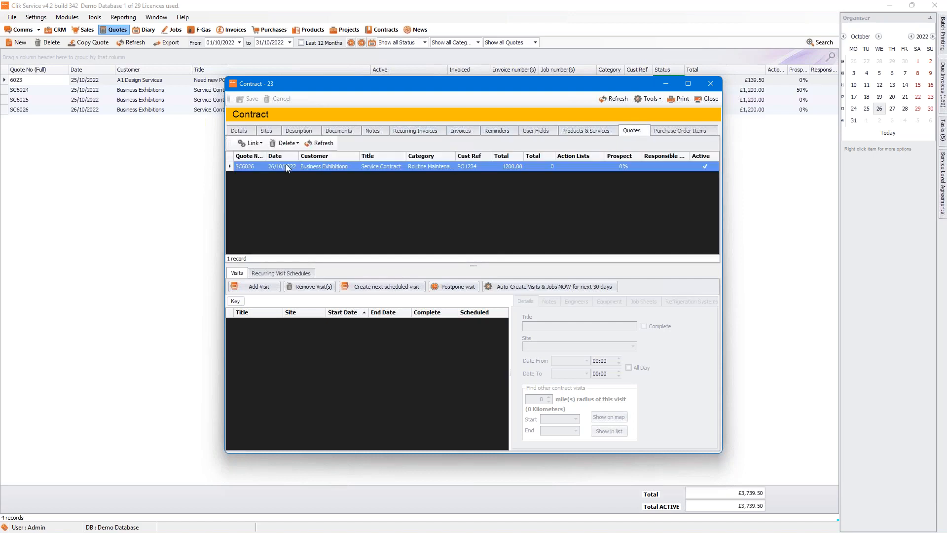
left_click(260, 143)
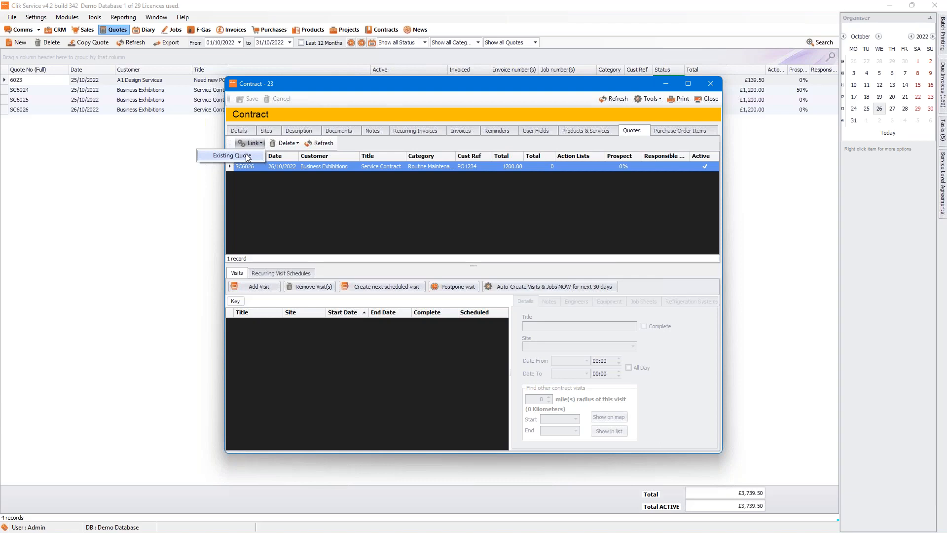
Step: Link existing quote SC6024 to contract 23, keeping the contract value at 1200.00
left_click(247, 157)
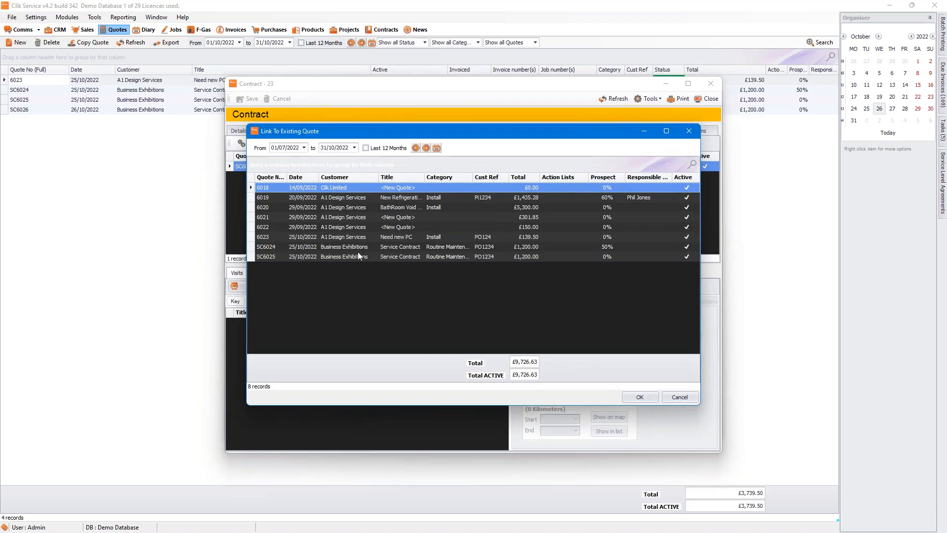
left_click(341, 211)
left_click(331, 248)
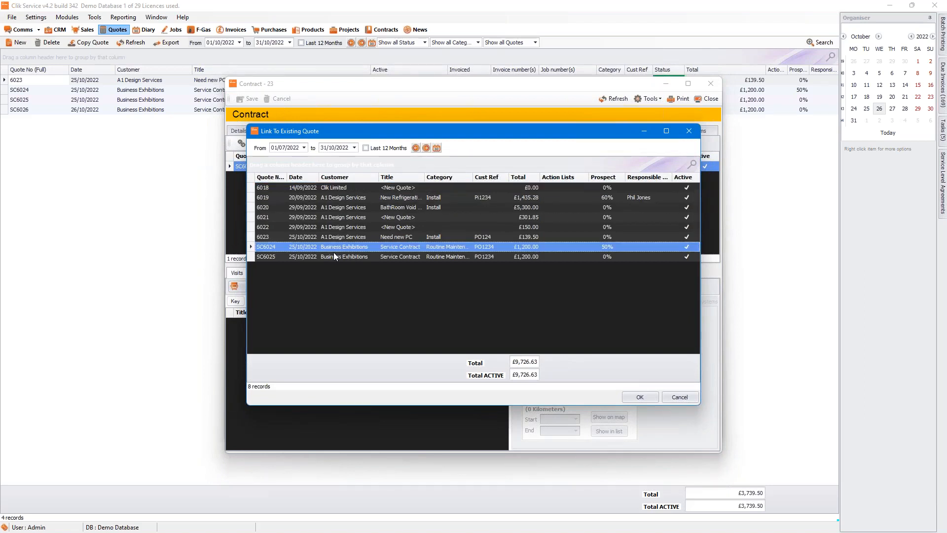
left_click(632, 400)
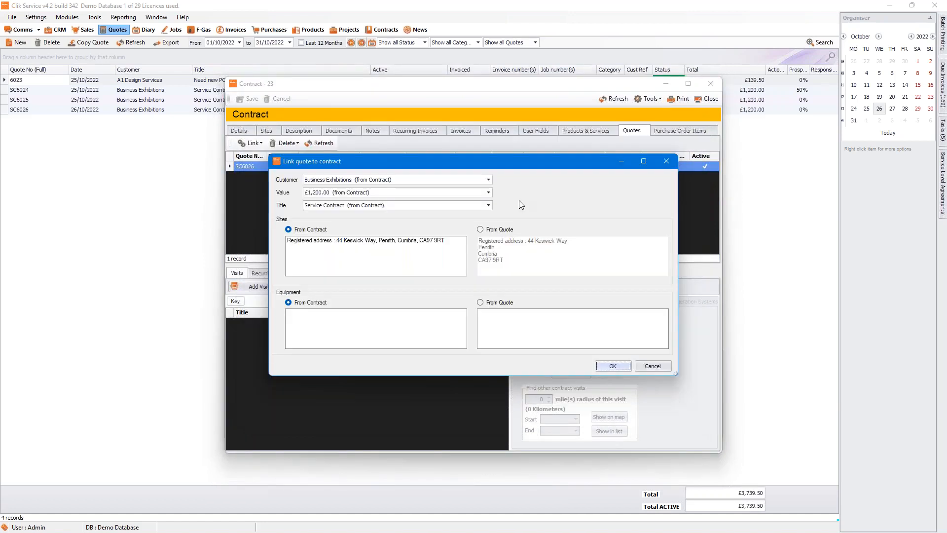
left_click(611, 365)
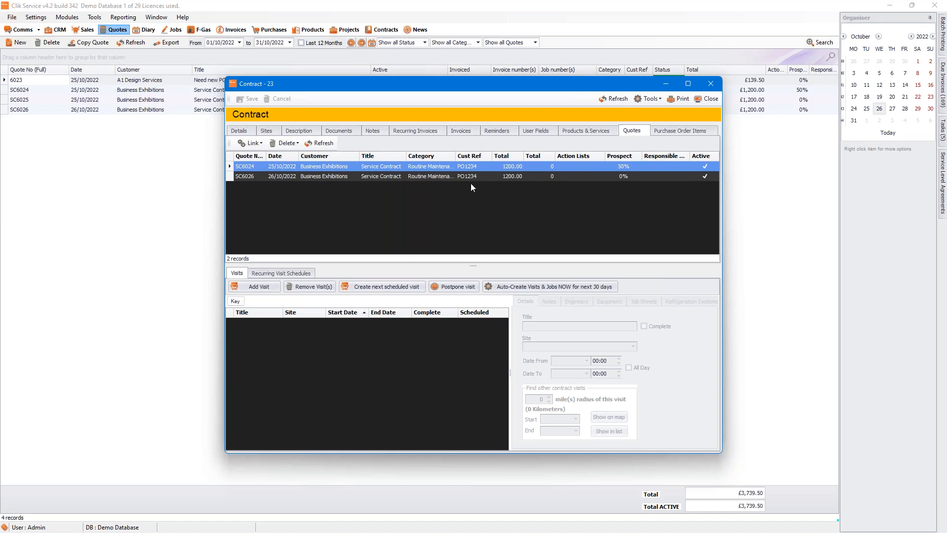
left_click(239, 130)
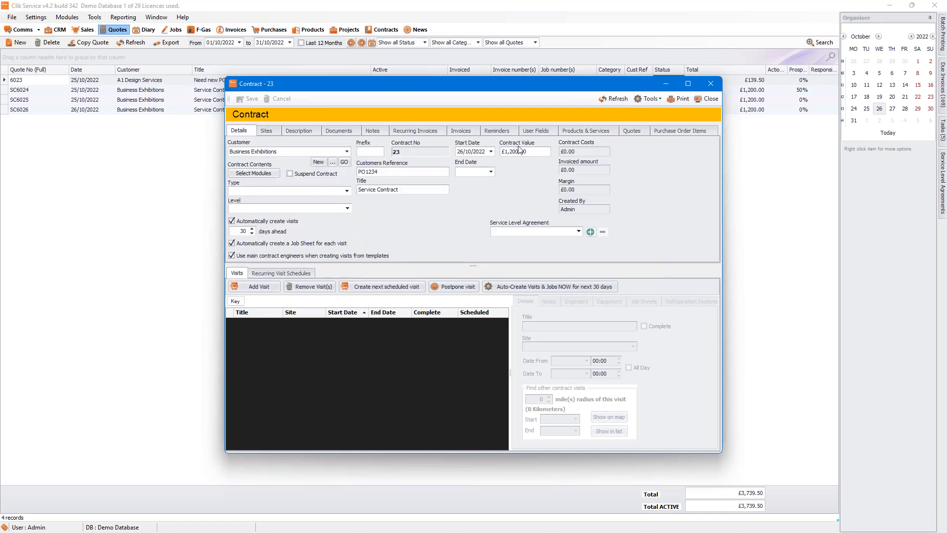
left_click(537, 150)
left_click(640, 131)
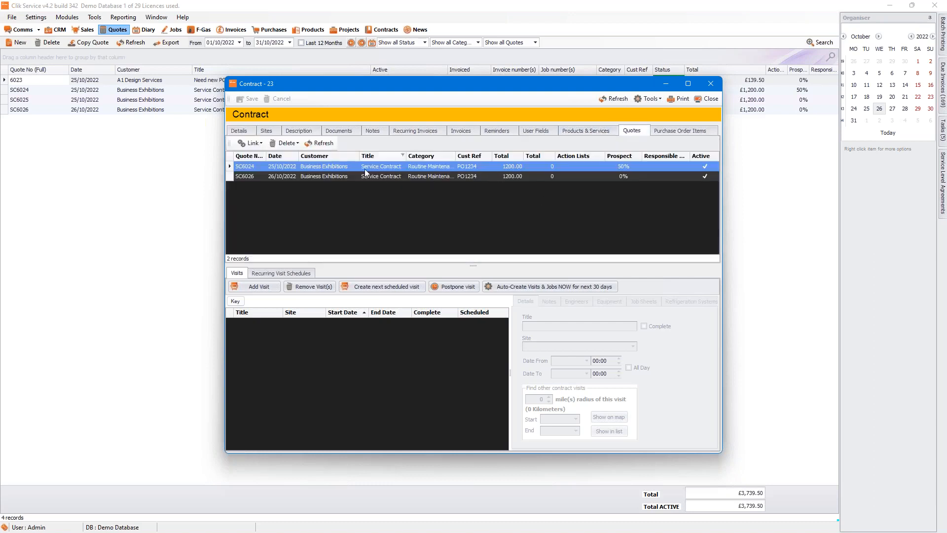
Step: Mark linked quote SC6024 as no longer active
right_click(562, 172)
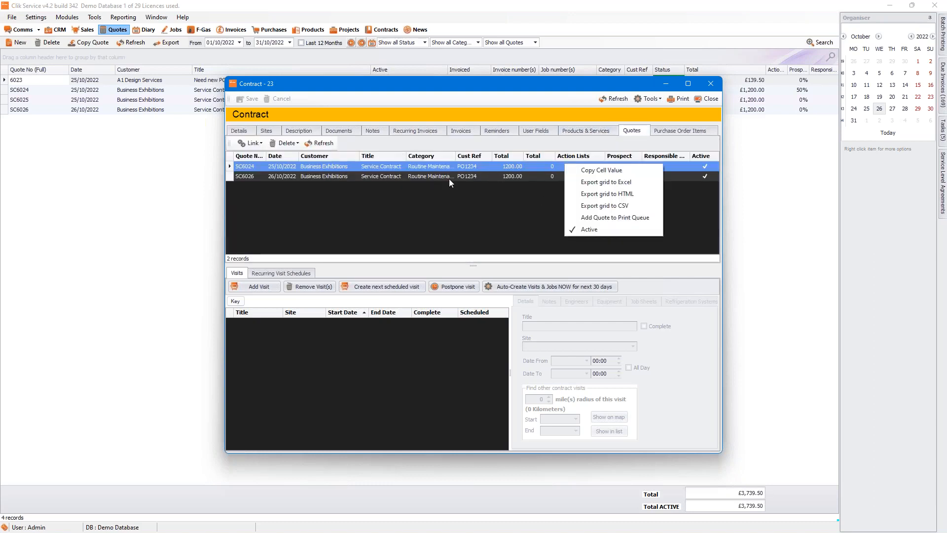
left_click(381, 175)
right_click(378, 168)
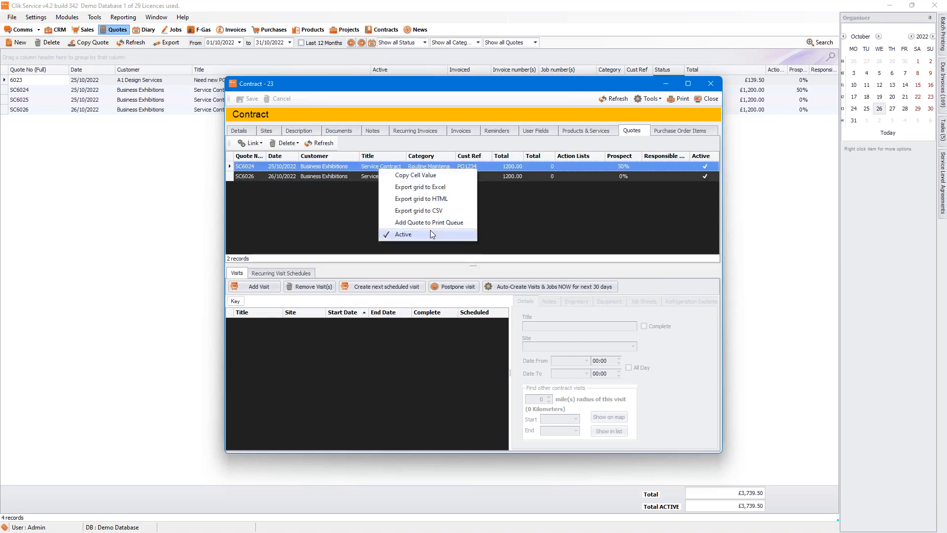
left_click(424, 235)
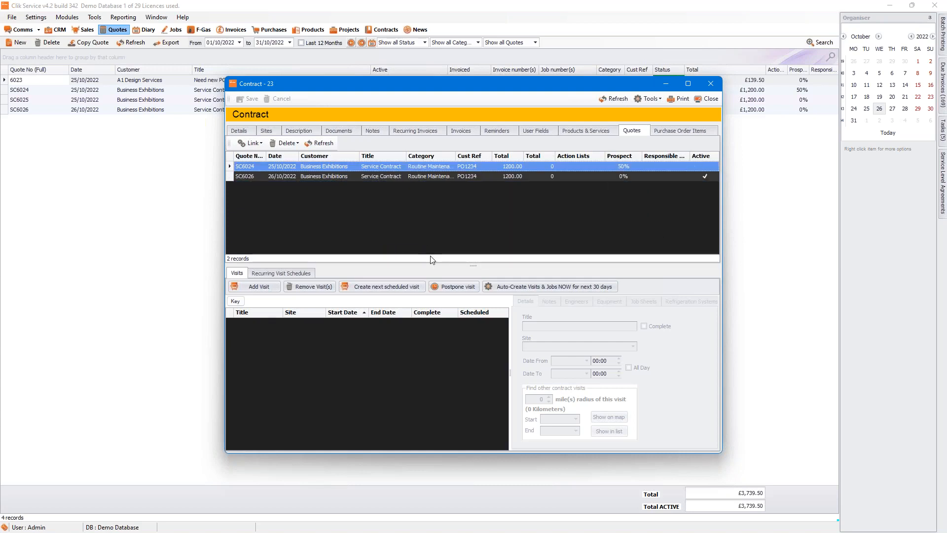
Step: Review contract 23's linked quote SC6026, its purchase order items and details
left_click(230, 129)
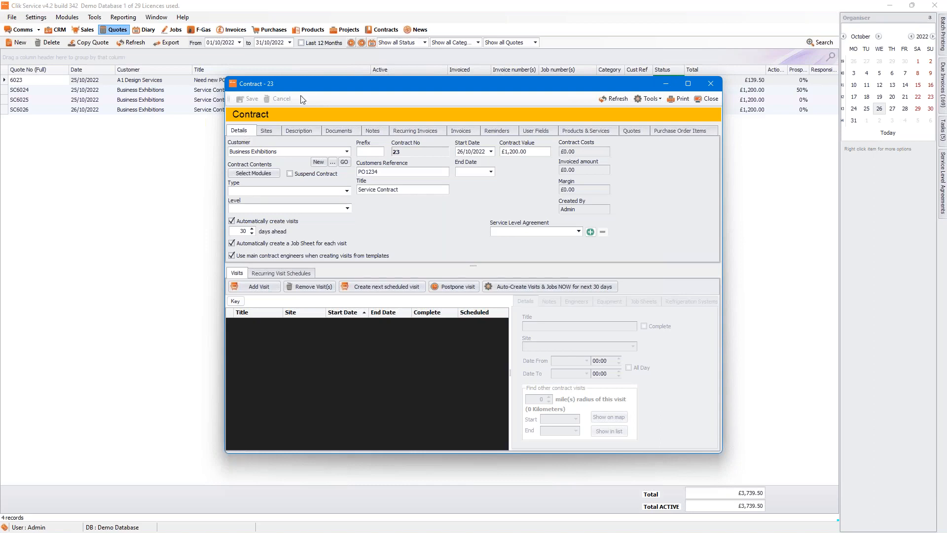
left_click(625, 133)
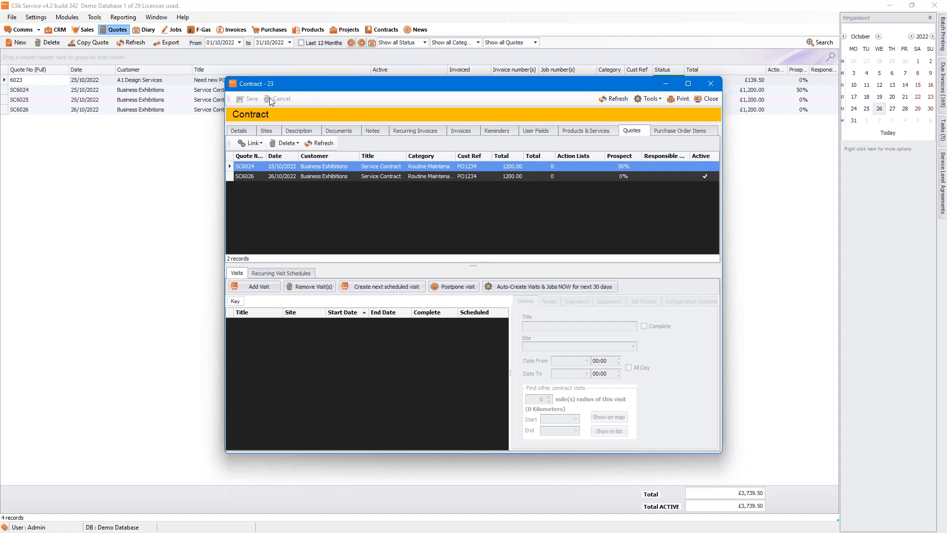
left_click(305, 177)
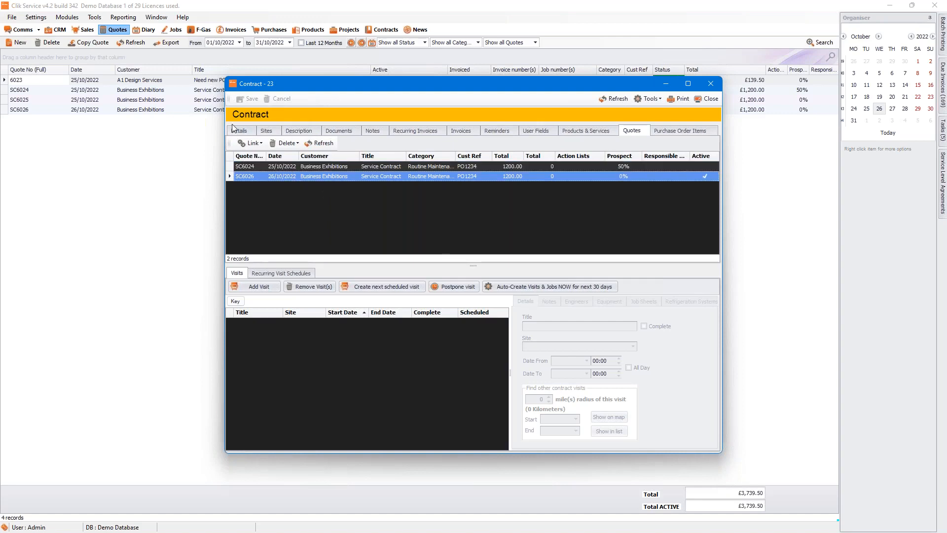
left_click(674, 130)
left_click(634, 131)
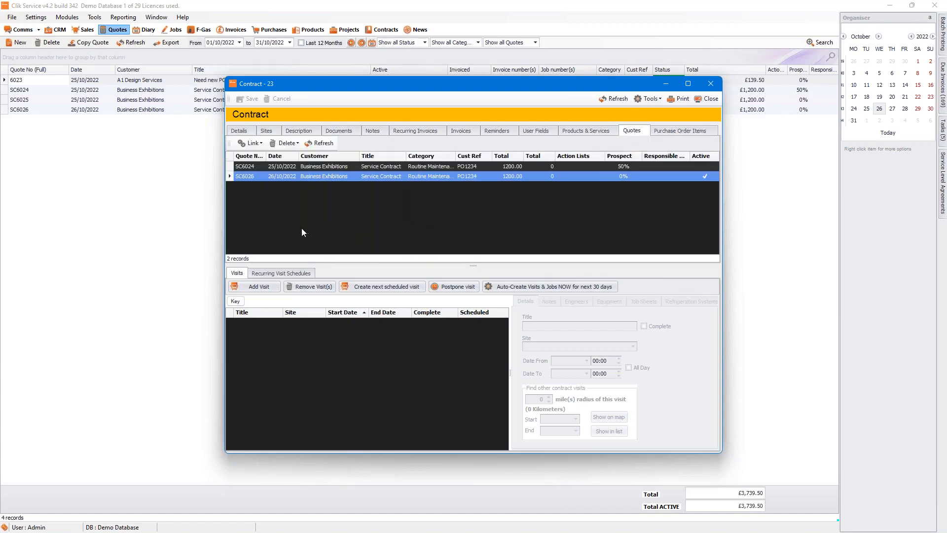
left_click(240, 133)
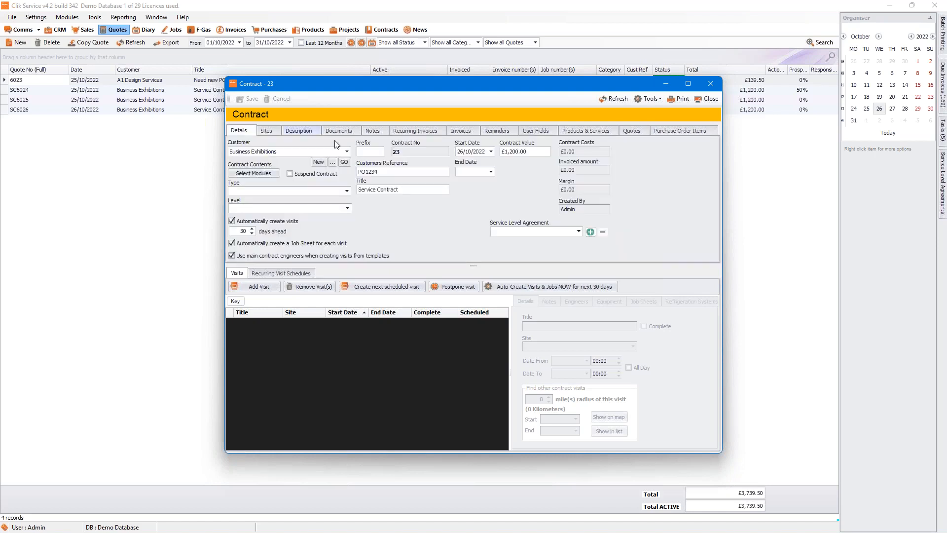
Step: Start a 'Quaterly Visit' schedule at the registered address using the Service job template
left_click(283, 274)
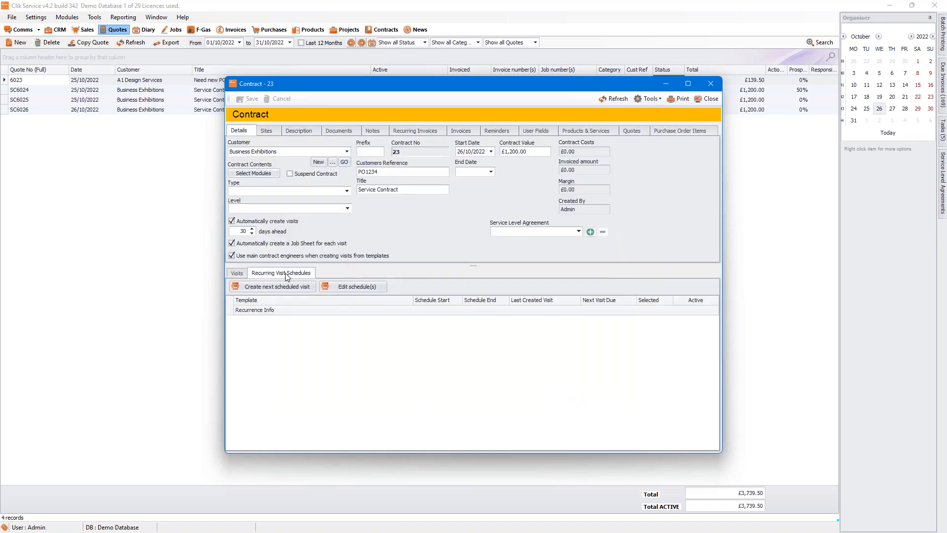
left_click(349, 286)
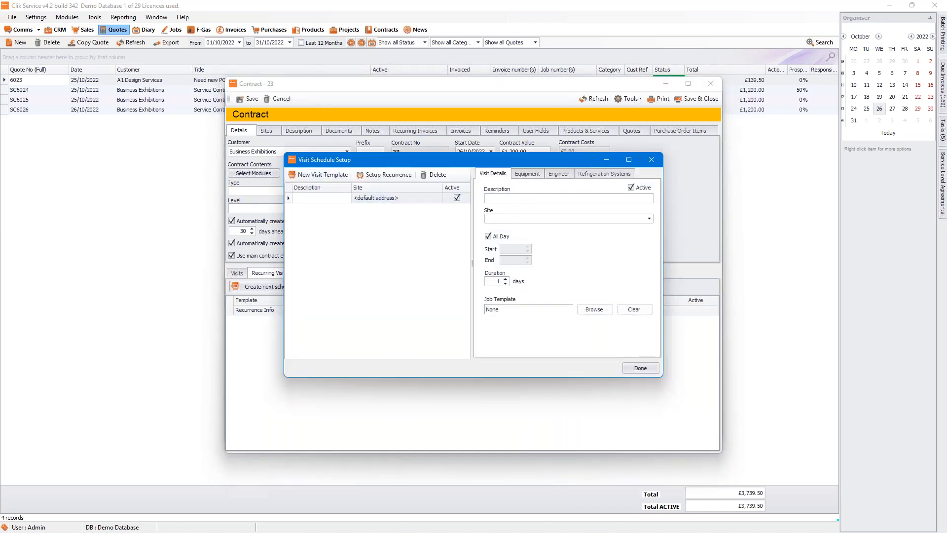
type("Quaterly Visits")
left_click(553, 220)
left_click(557, 236)
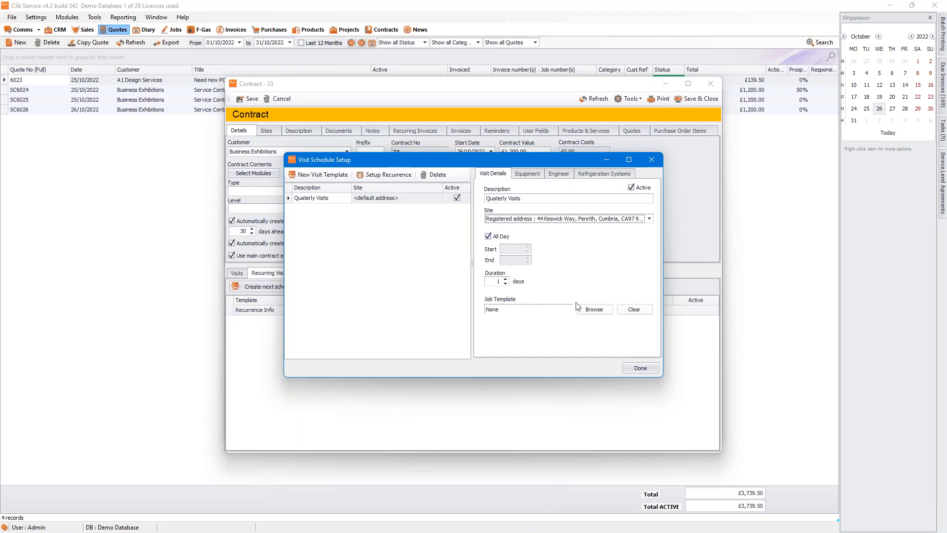
left_click(595, 309)
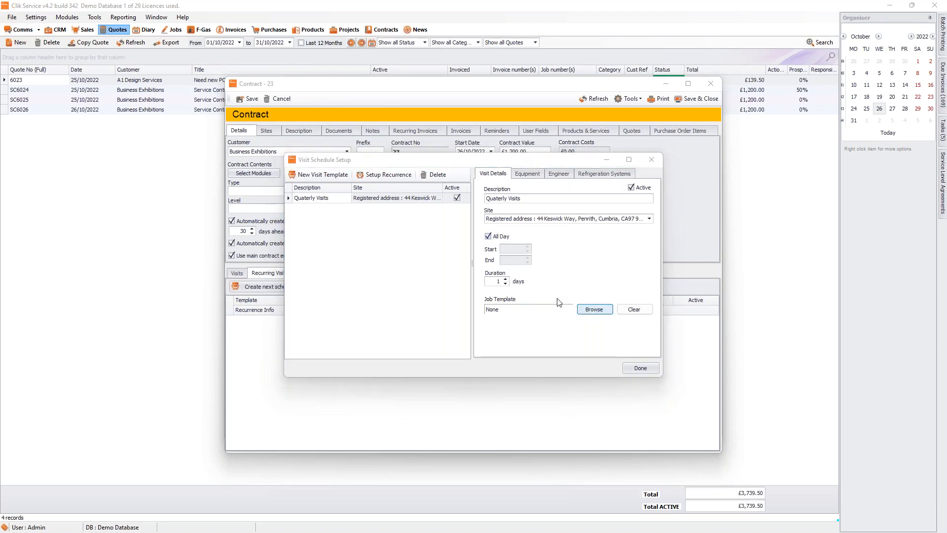
left_click(281, 214)
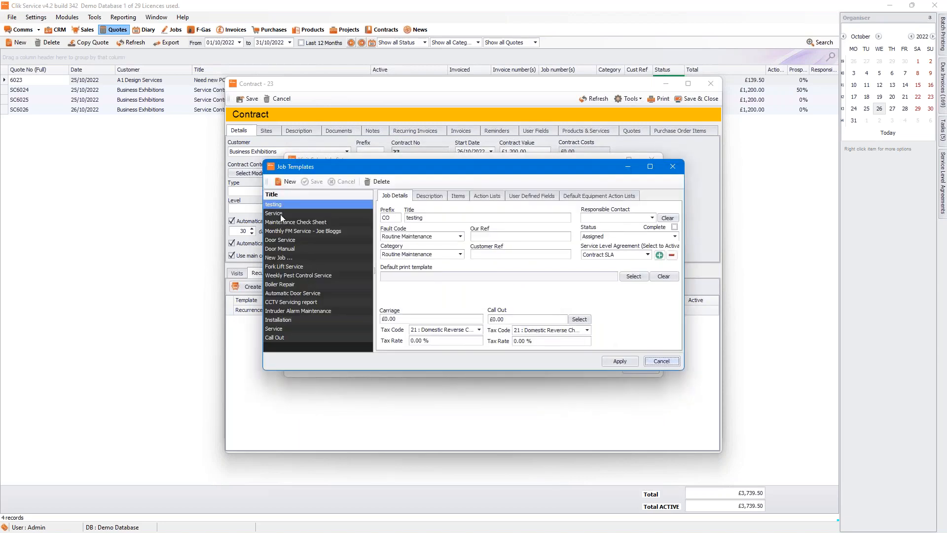
left_click(629, 363)
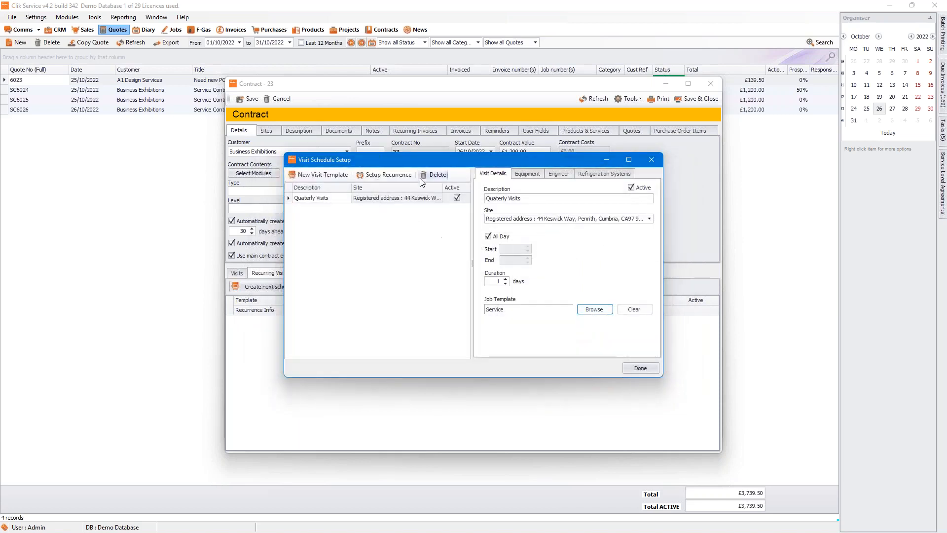
Step: Make the schedule recur monthly every 3 months from 01/10/2022 and create the visits
left_click(382, 176)
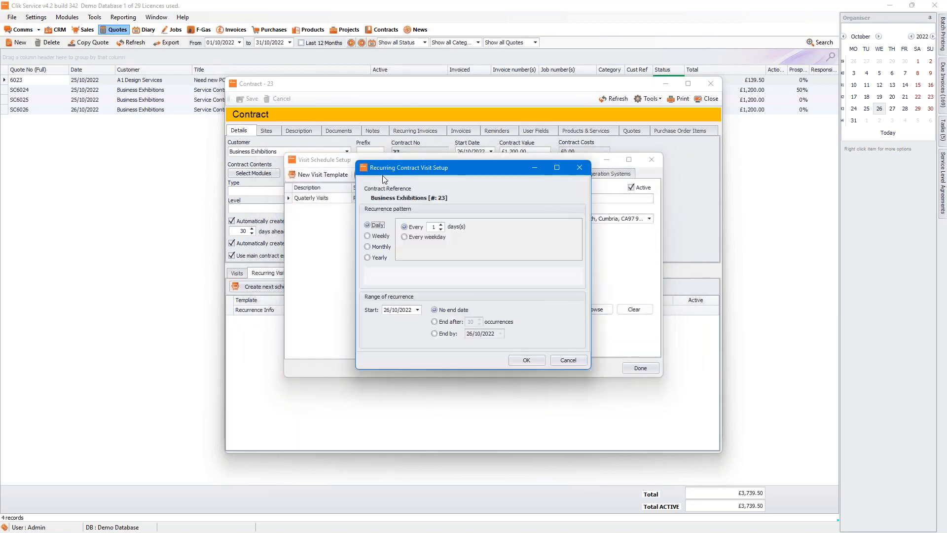
left_click(380, 246)
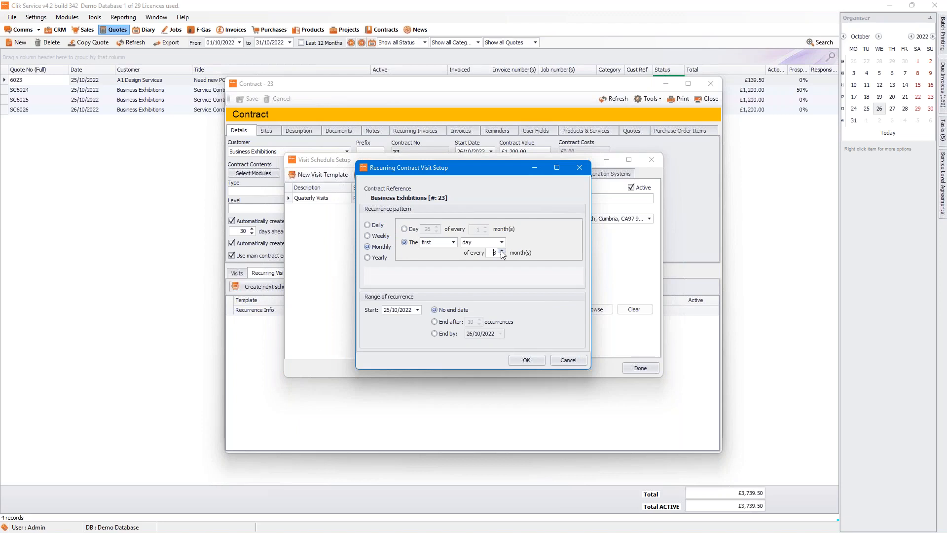
left_click(417, 311)
left_click(417, 311)
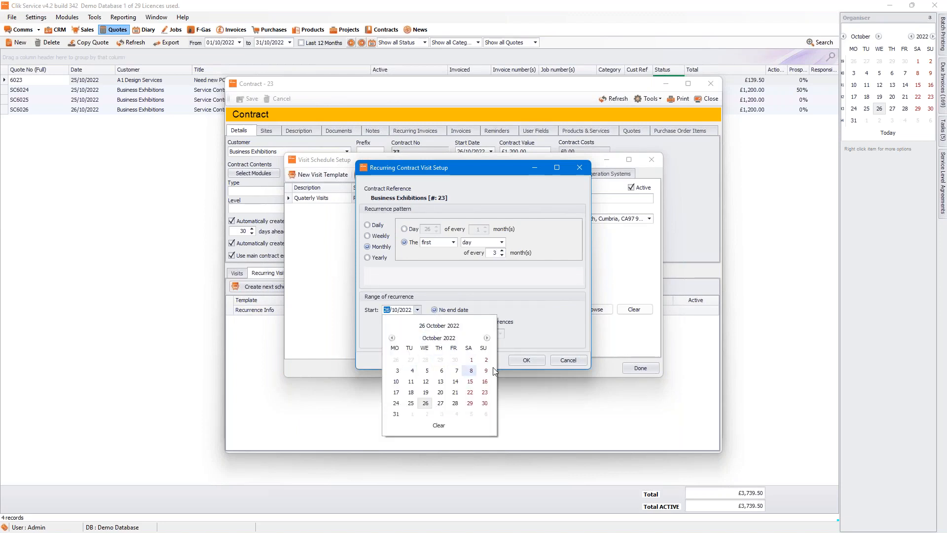
left_click(471, 360)
left_click(527, 360)
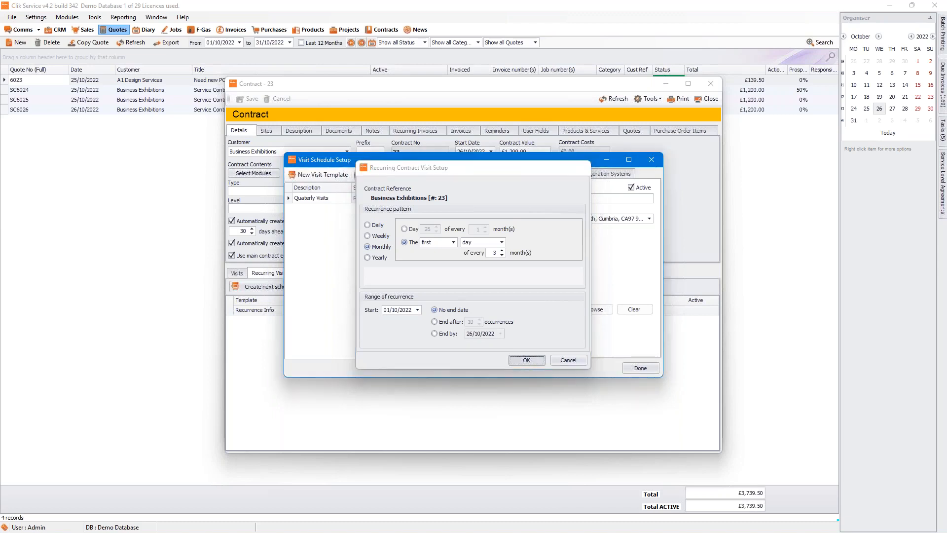
left_click(508, 311)
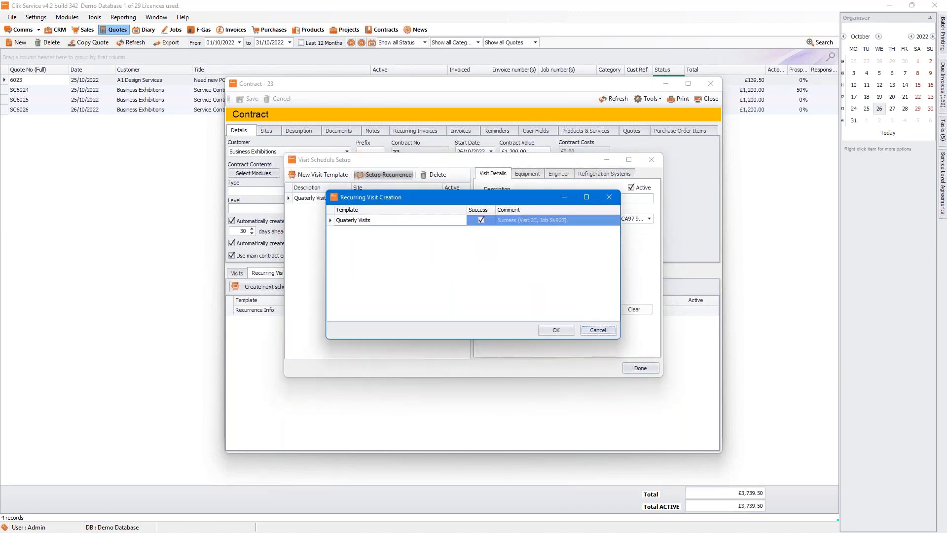
left_click(555, 330)
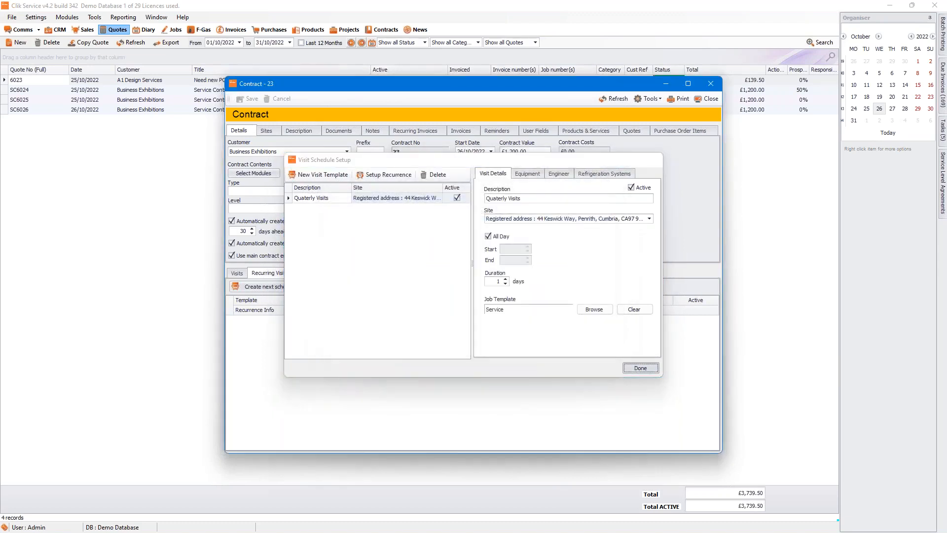
left_click(641, 368)
Step: Add the JP030 Jet Printer (PRN005) as a material item on job sheet 927
left_click(643, 302)
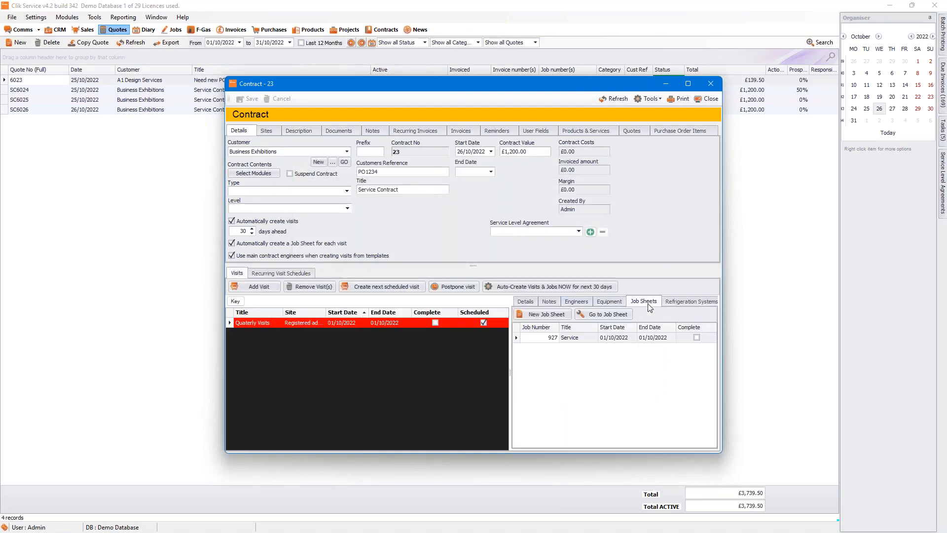
left_click(625, 340)
left_click(582, 313)
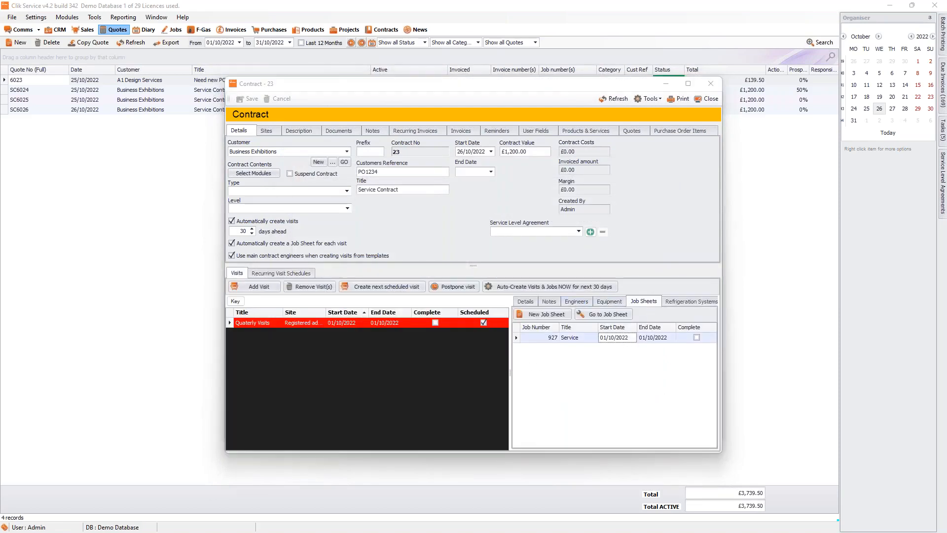
left_click(277, 295)
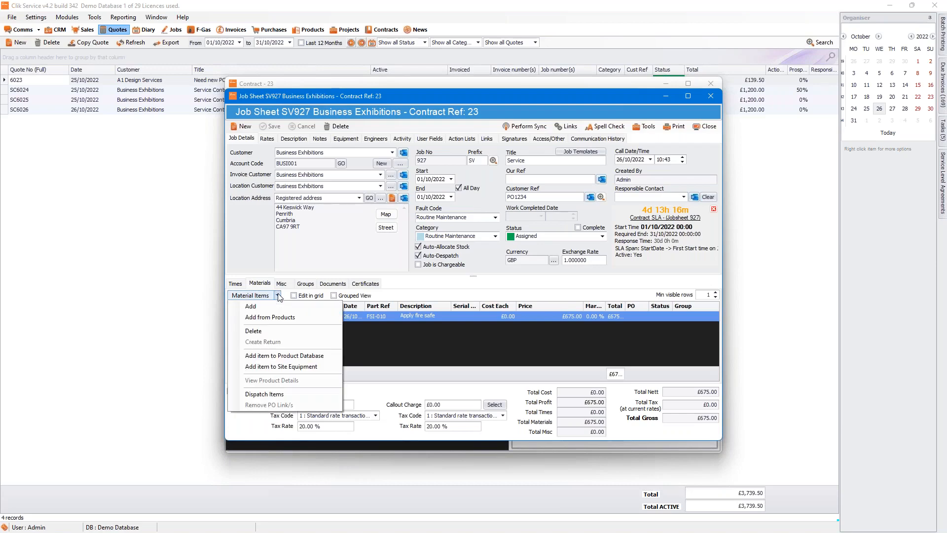
left_click(280, 317)
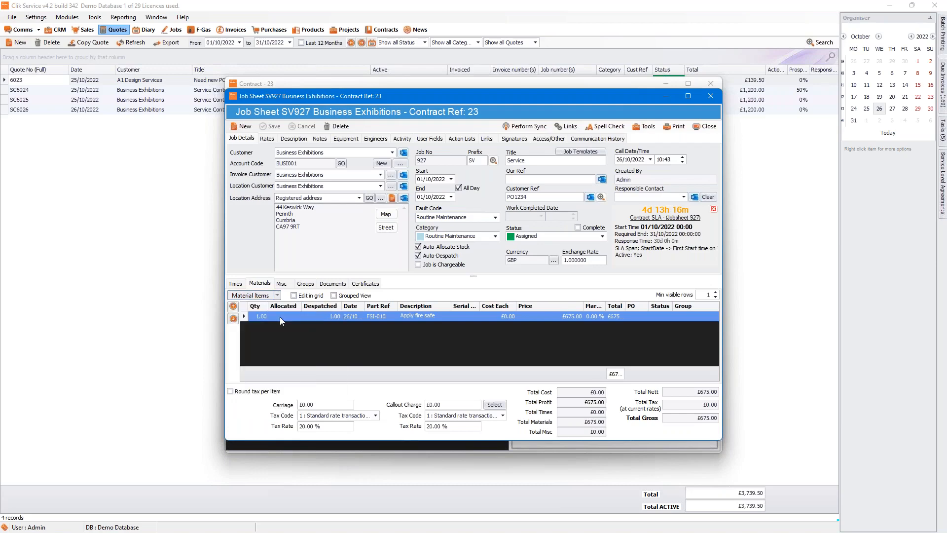
left_click(258, 148)
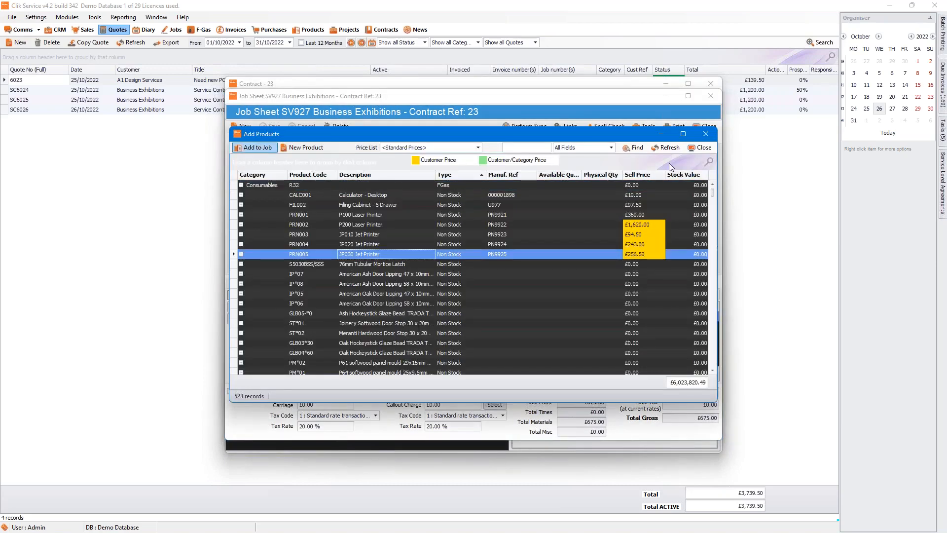
left_click(691, 187)
left_click(702, 149)
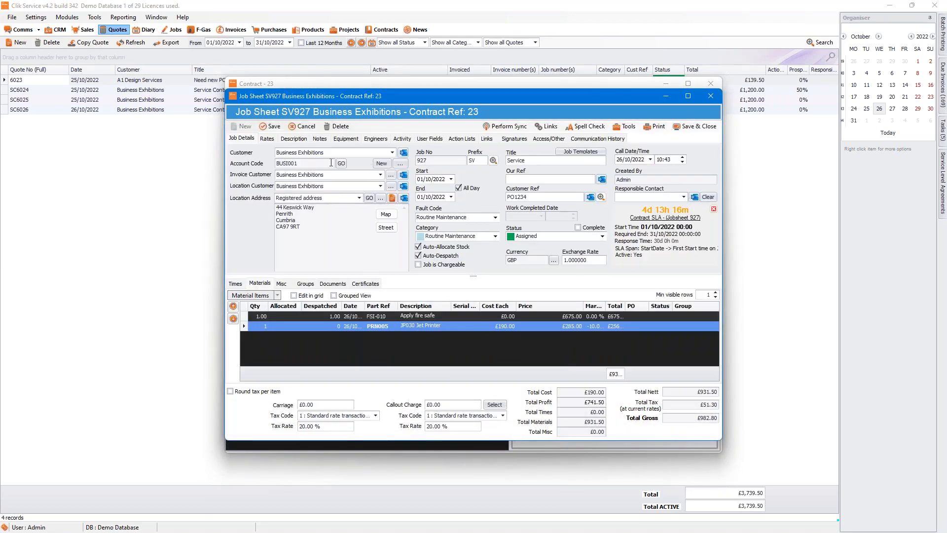
Step: Raise a purchase order from the fire safe and jet printer materials with Concept Stationery Supplies
left_click(407, 138)
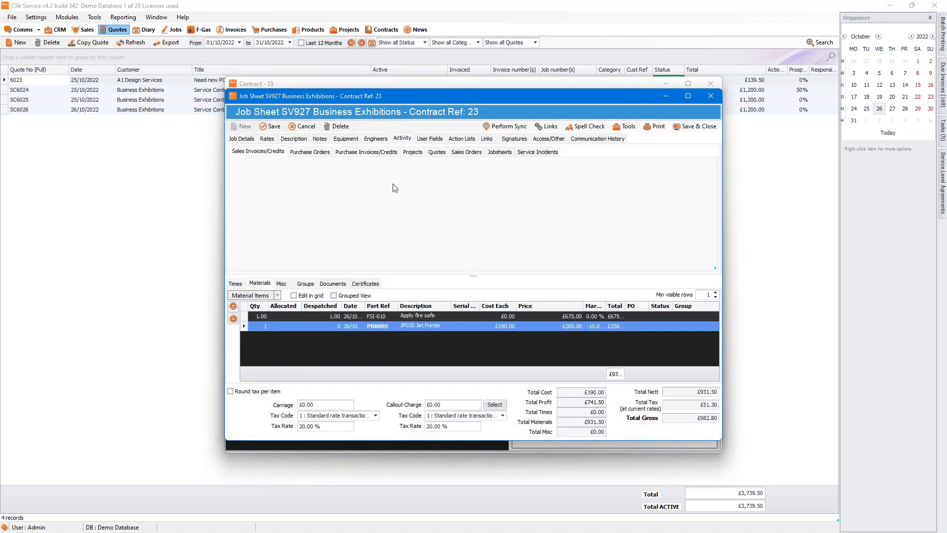
left_click(321, 153)
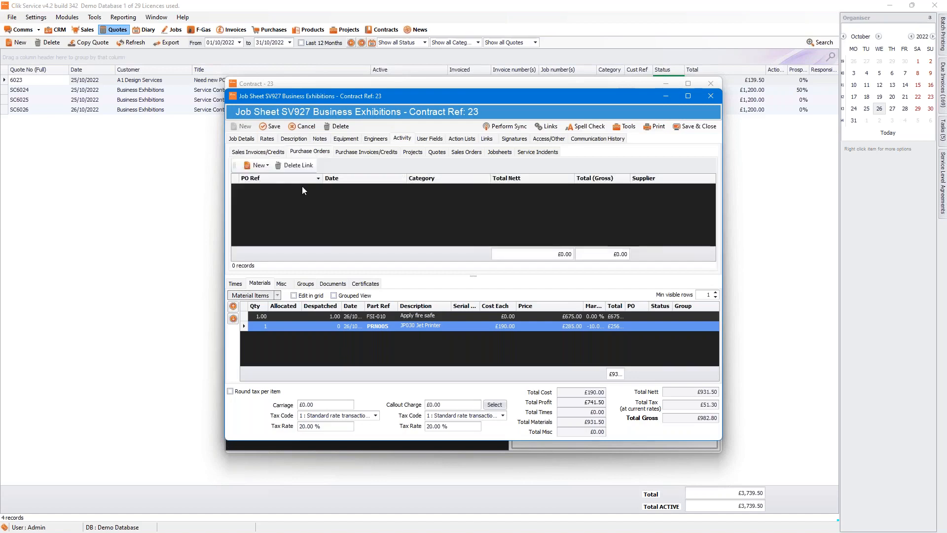
left_click(261, 166)
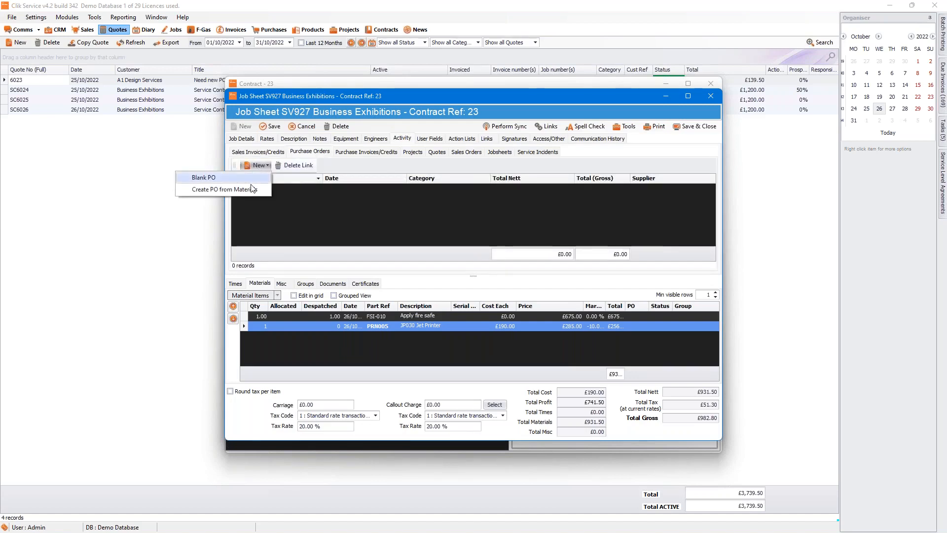
left_click(236, 189)
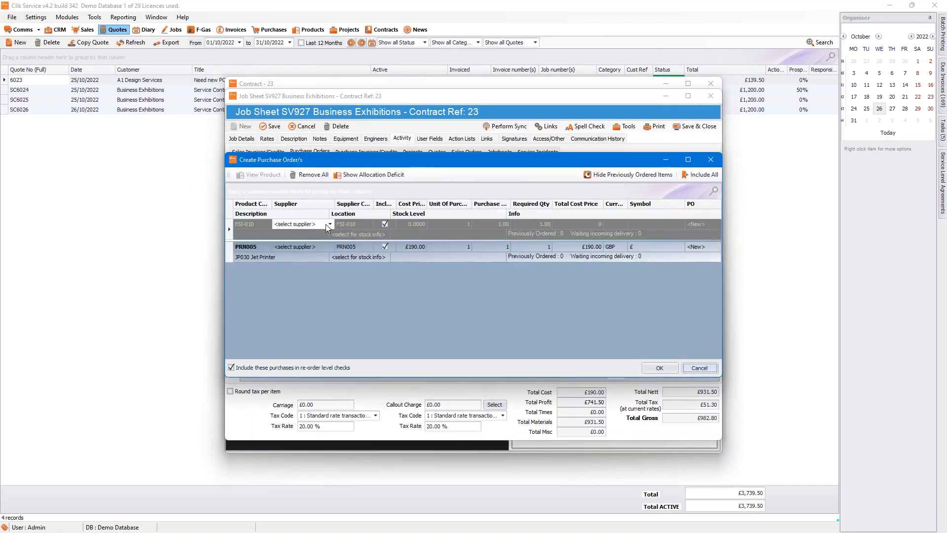
left_click(326, 224)
left_click(329, 224)
left_click(327, 255)
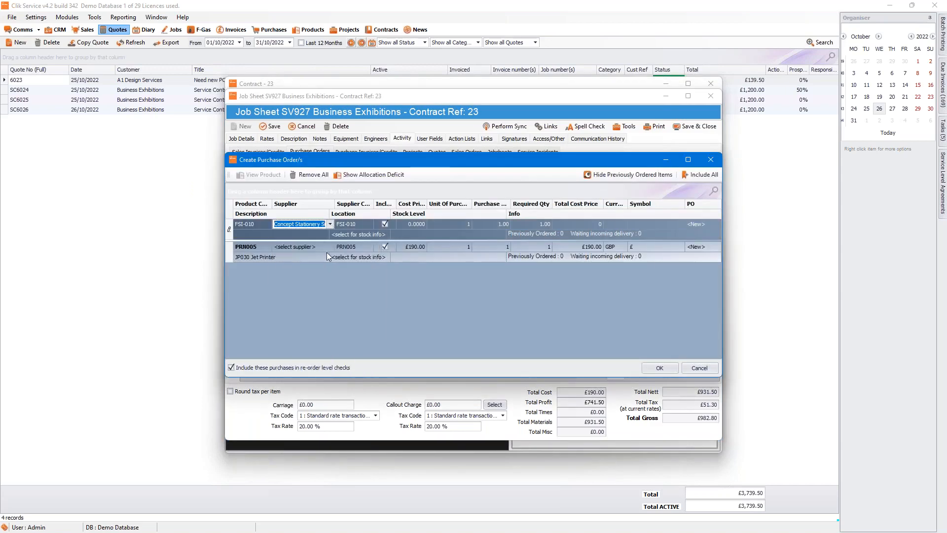
left_click(327, 246)
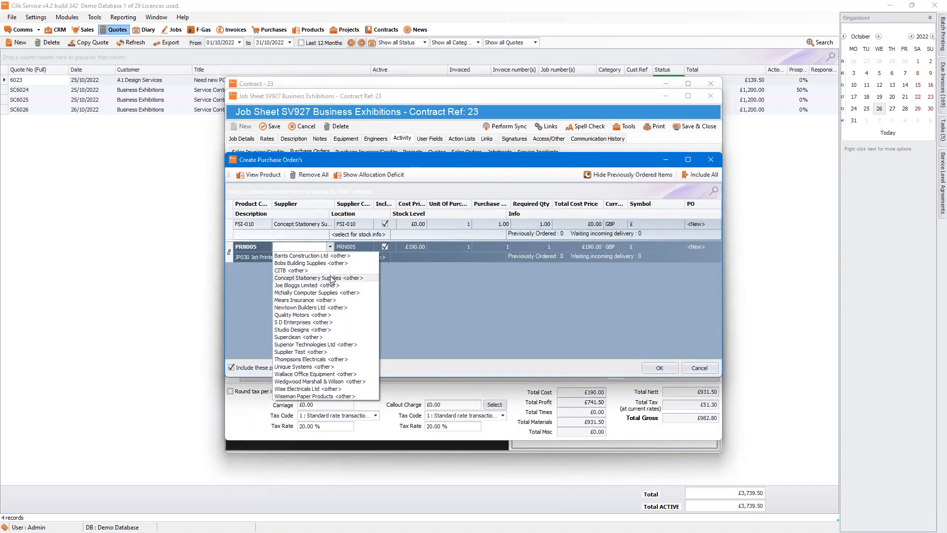
left_click(330, 278)
left_click(661, 368)
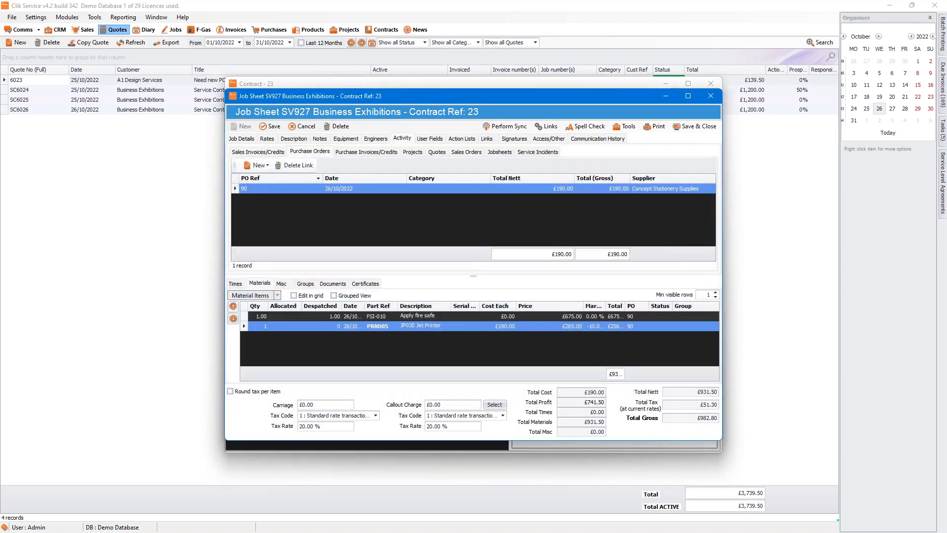
Step: Save job sheet 927, check purchase order 90, and return to contract 23
left_click(271, 126)
double_click(335, 189)
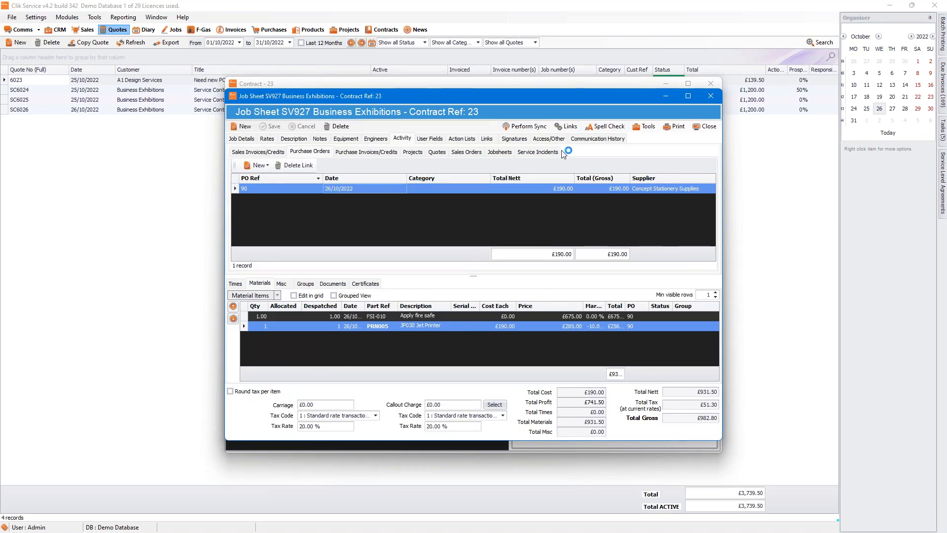
left_click(701, 124)
left_click(704, 126)
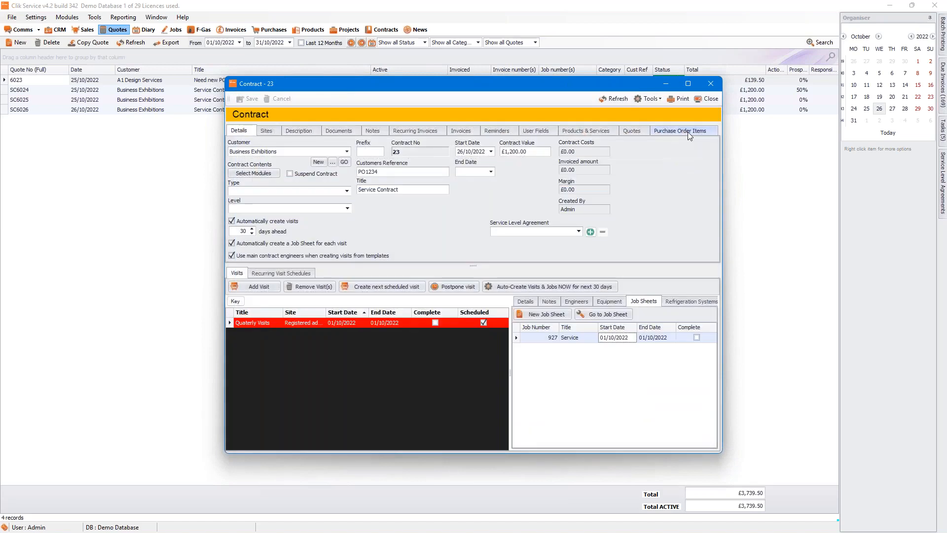
Step: Review the PO 90 purchase order items, then close contract 23 and quote 6026
left_click(686, 131)
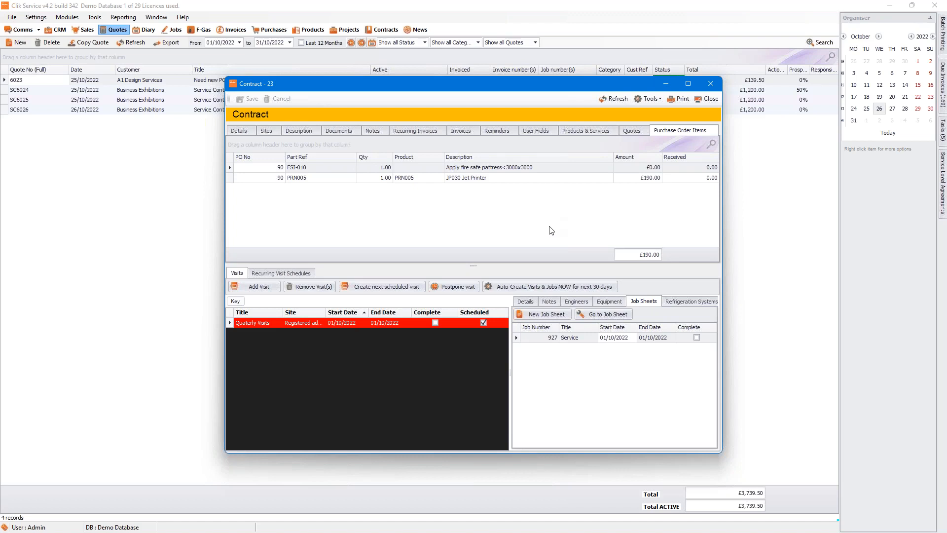
left_click(247, 130)
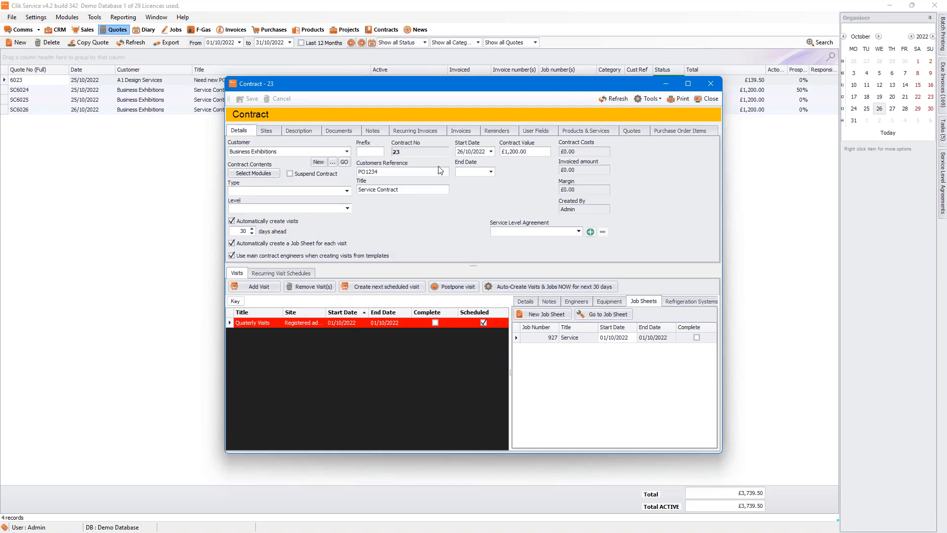
left_click(708, 99)
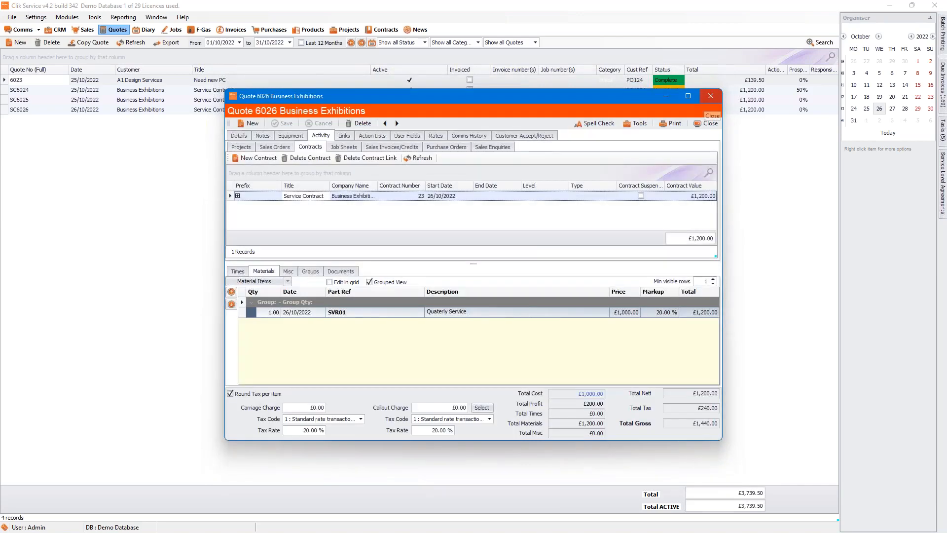
left_click(701, 126)
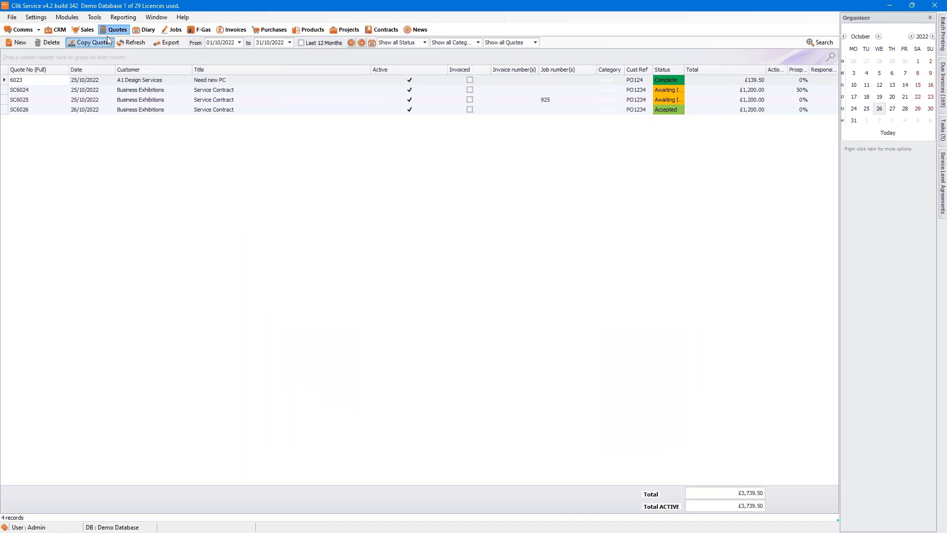
Step: Widen the contracts list's Quote Cost column, then review the quotes list's available extra columns
left_click(389, 31)
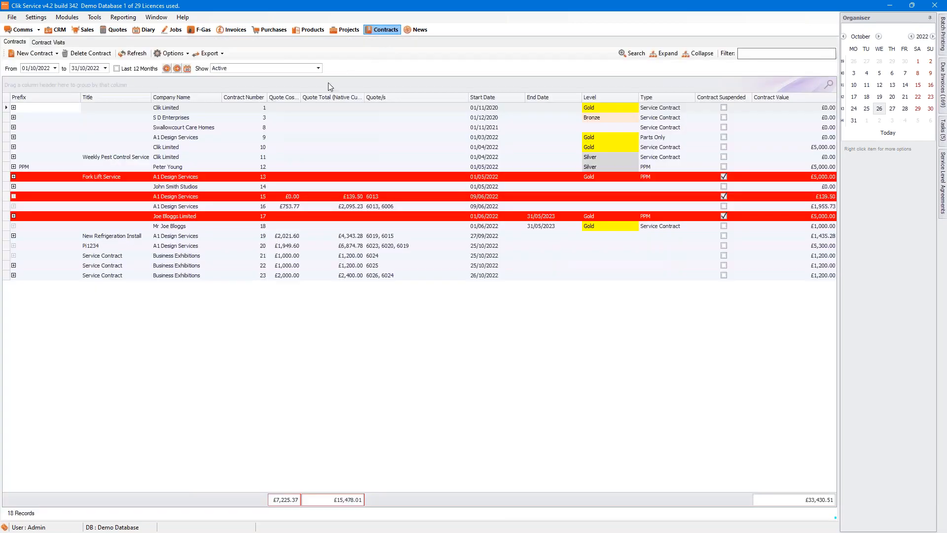
left_click_drag(303, 97, 332, 96)
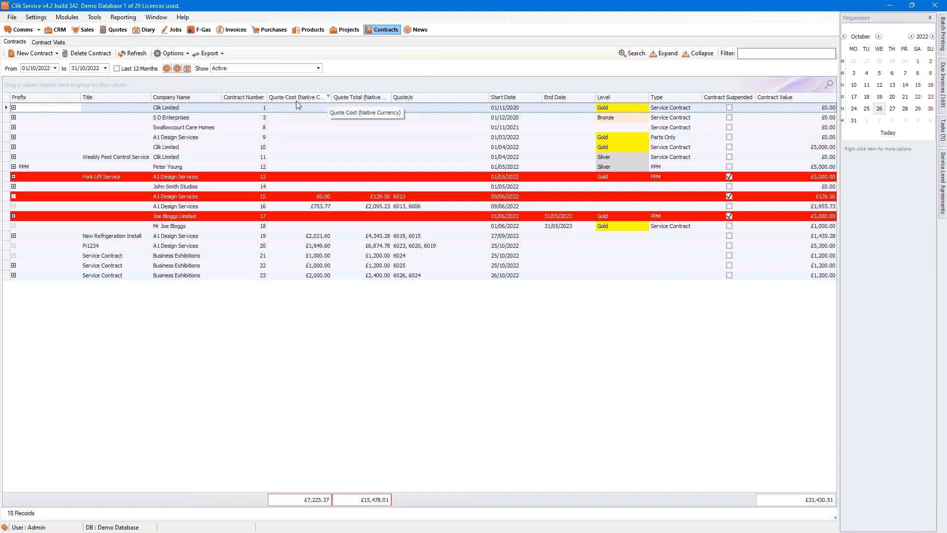
left_click(104, 31)
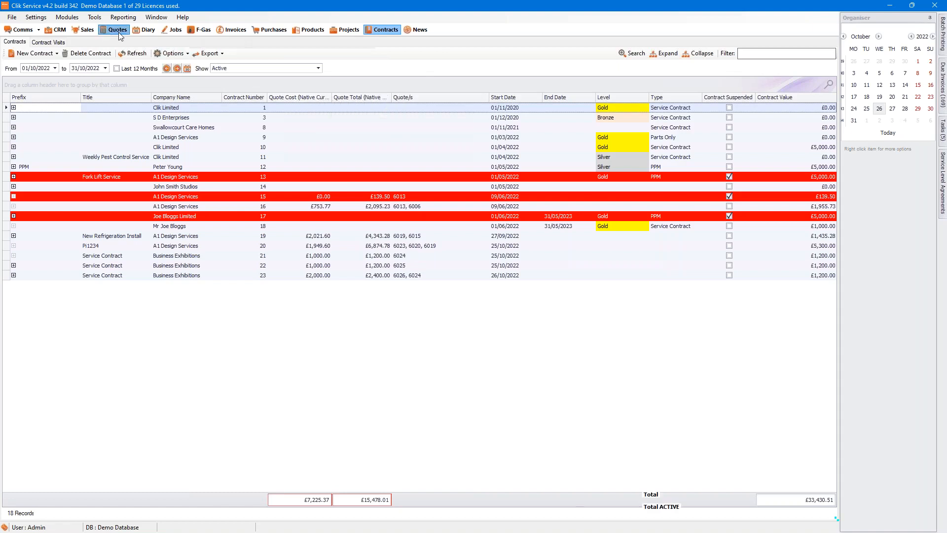
right_click(220, 70)
left_click(242, 154)
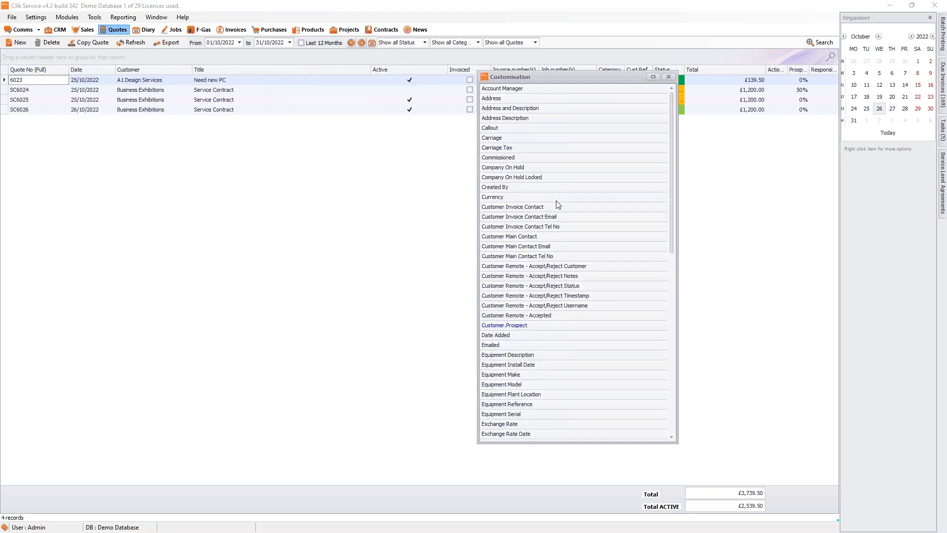
left_click(669, 77)
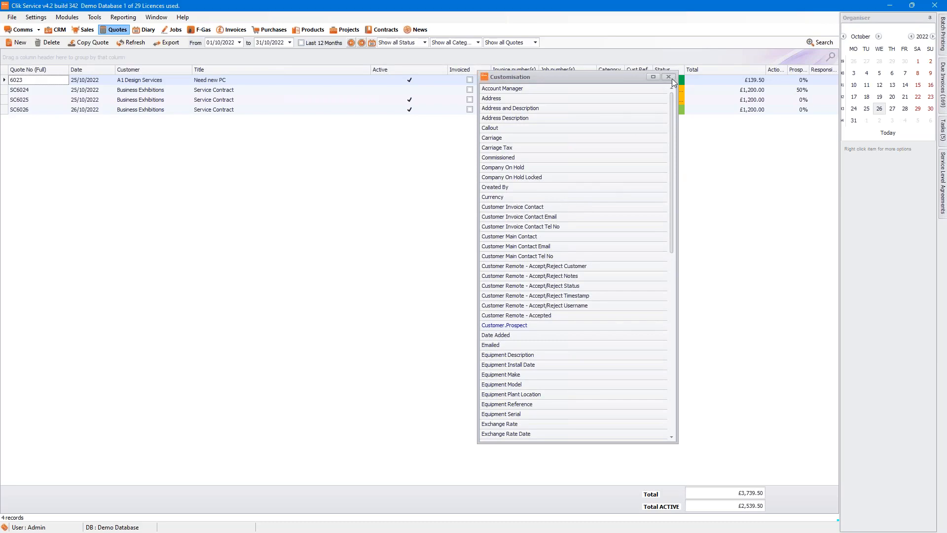
Step: Review the extra columns available for the contracts list in the Column Chooser
left_click(397, 30)
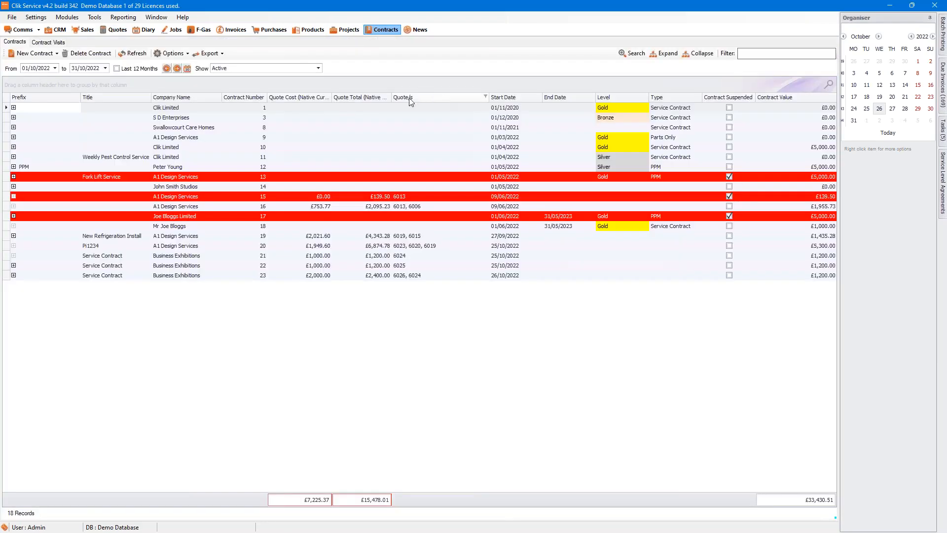
right_click(299, 97)
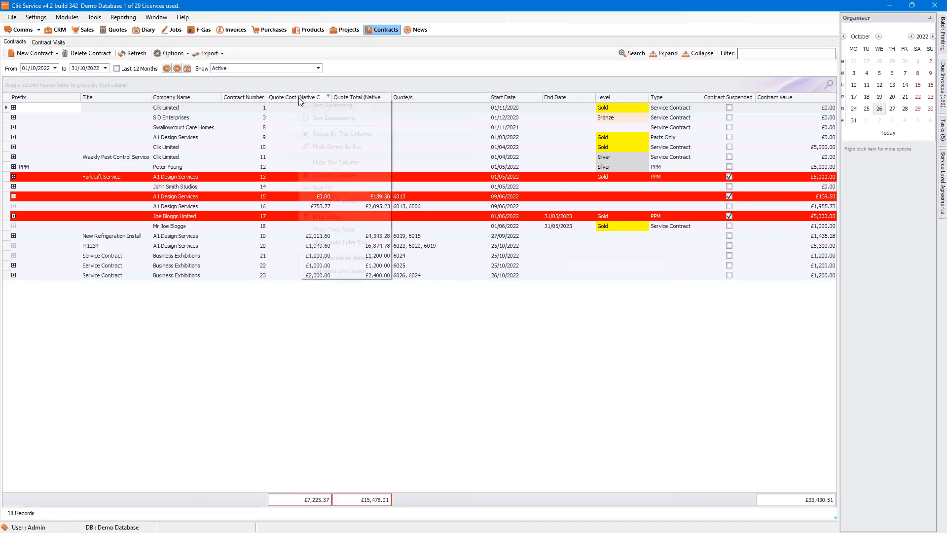
left_click(321, 176)
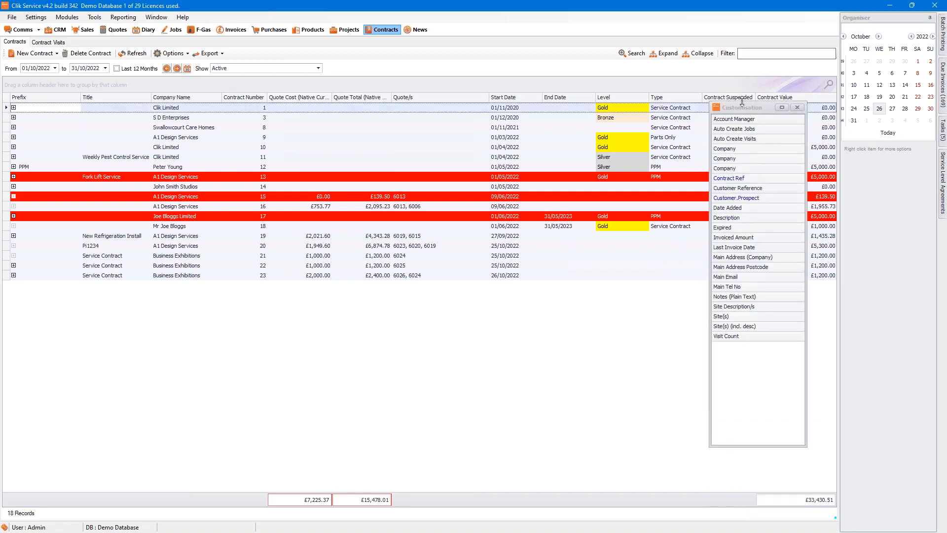
left_click(798, 109)
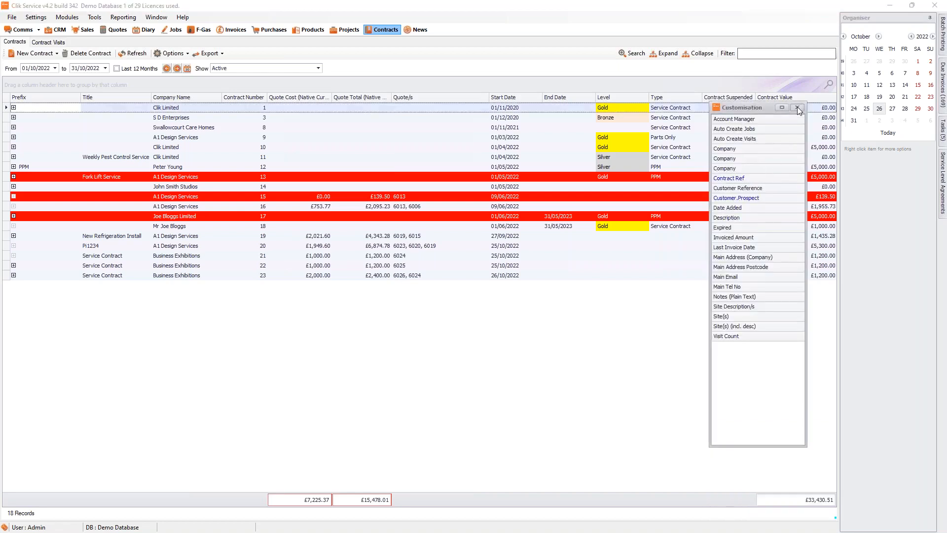
left_click(251, 229)
left_click(228, 207)
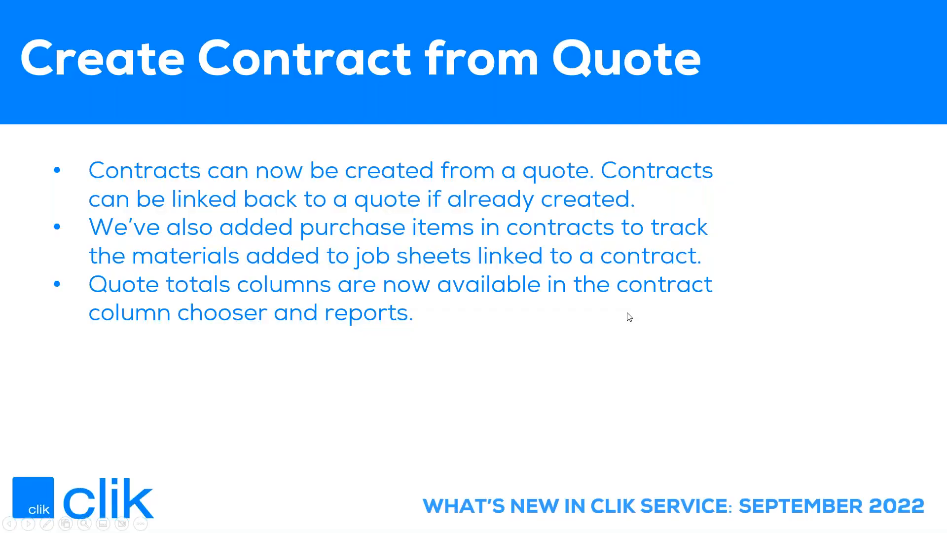
Step: Advance the presentation to the closing 'Any Questions?' slide
left_click(629, 316)
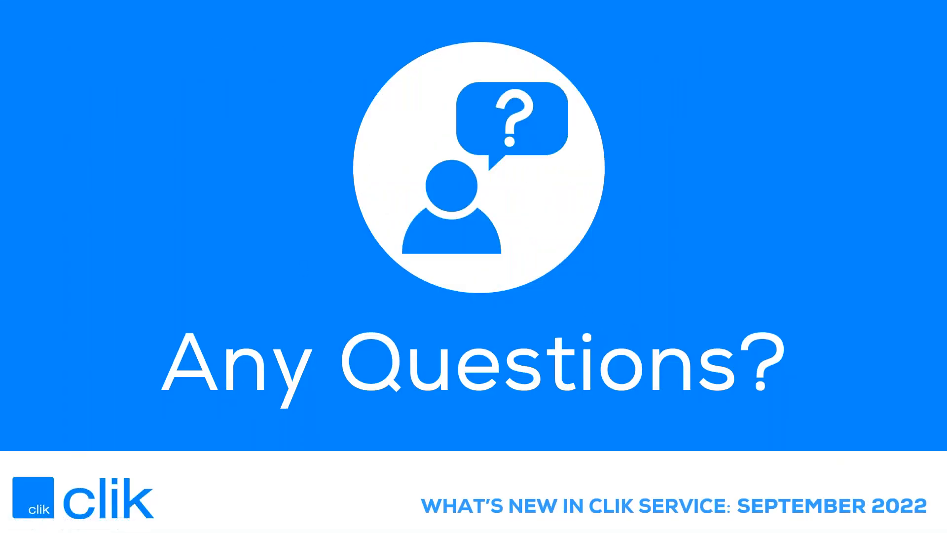
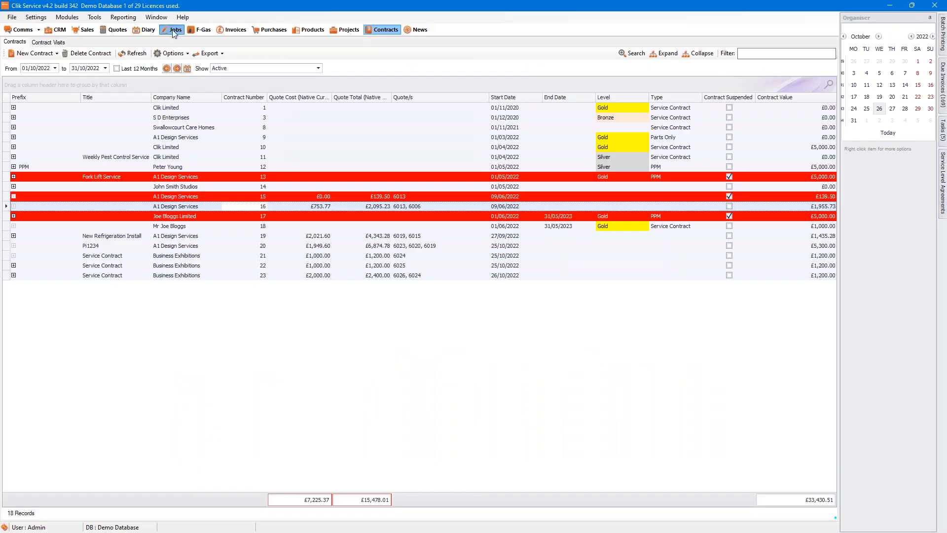
Step: Bring up the Job Sheet List showing emergency call-out jobs 921 and 924
left_click(173, 29)
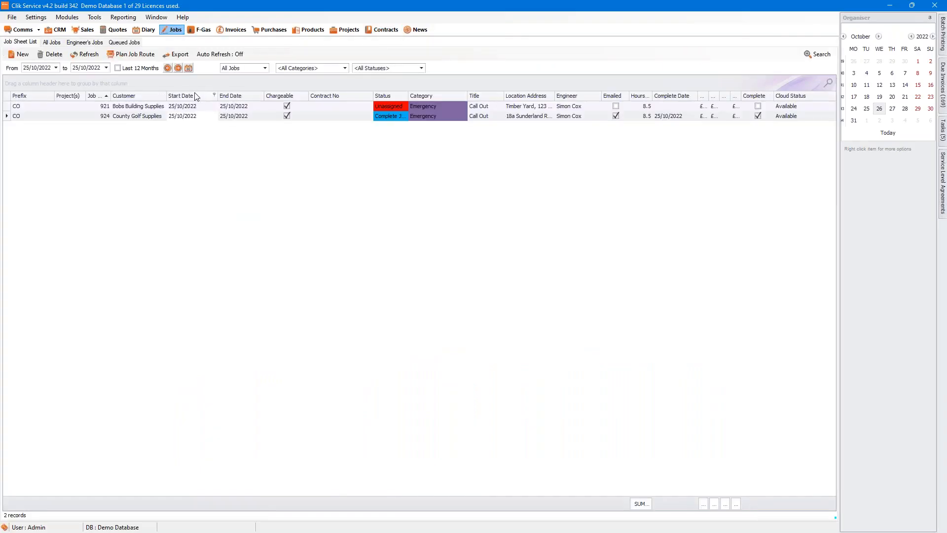
Step: Open job sheet 921's Documents and show the New SharePoint document options
left_click(197, 107)
double_click(197, 107)
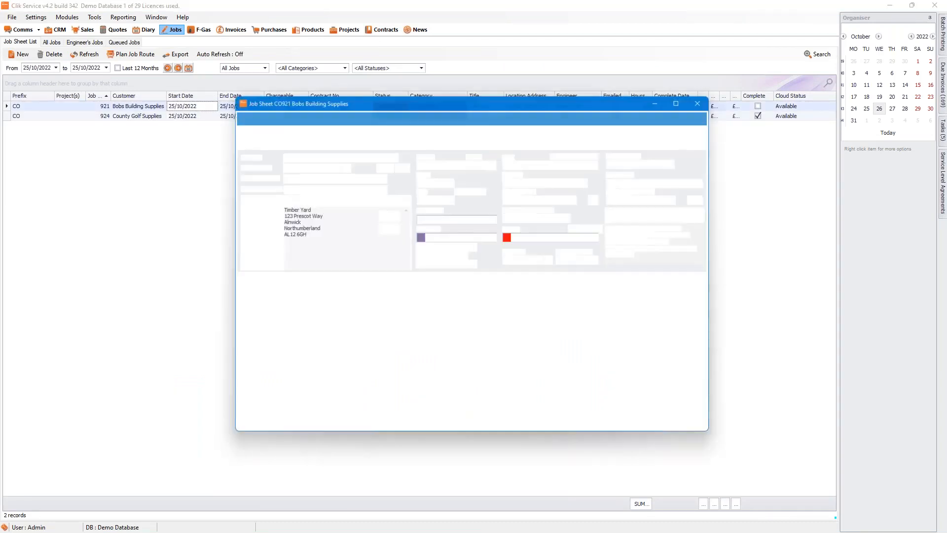
left_click(333, 283)
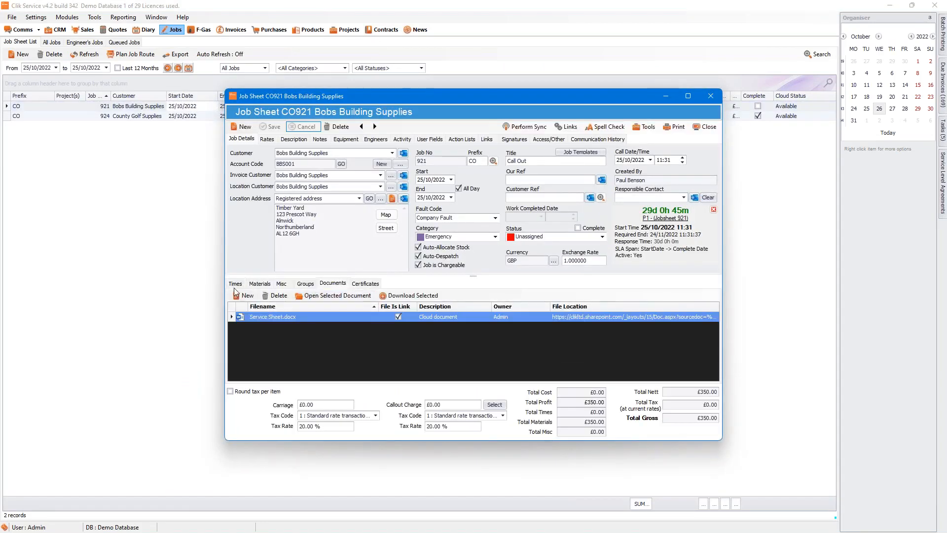
left_click(245, 295)
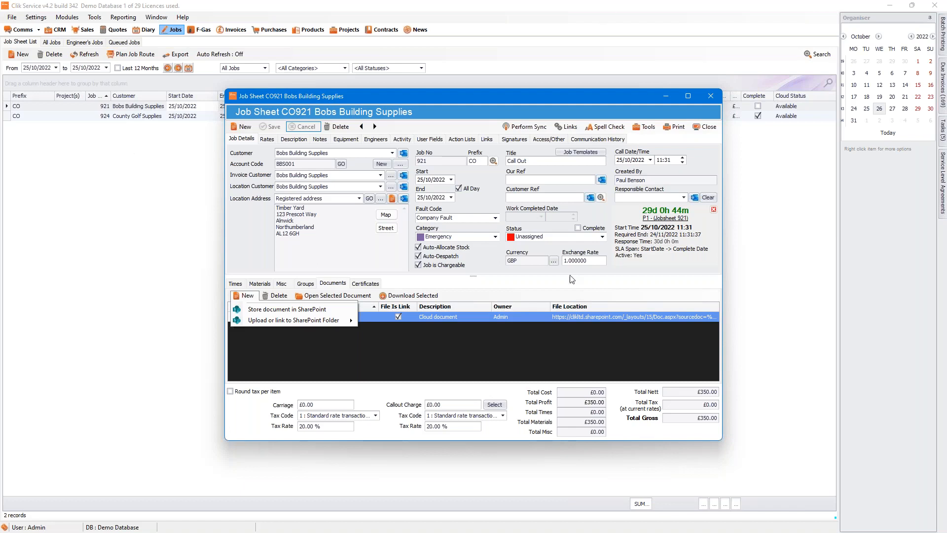
Step: Start a blank email for job 921, cancel it unsent, and close the job sheet
left_click(434, 351)
left_click(644, 127)
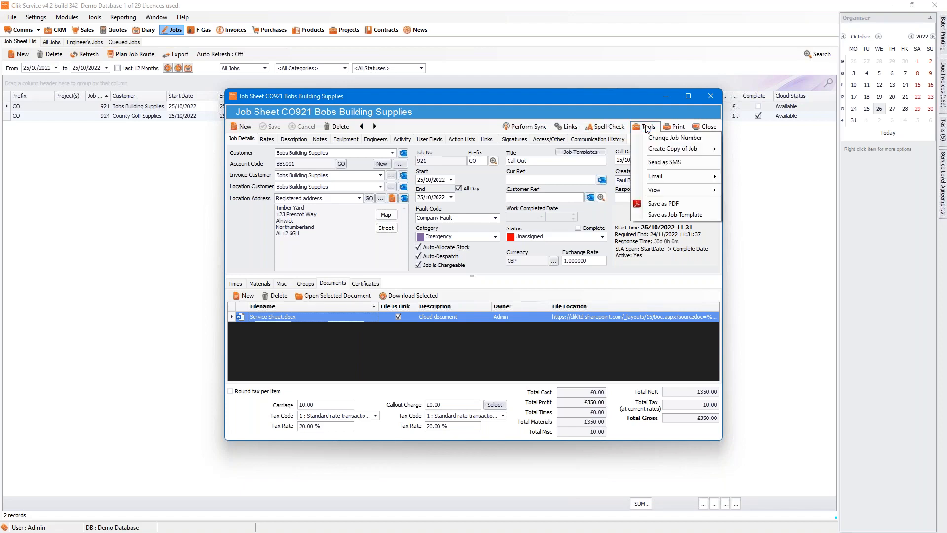
mouse_move(656, 176)
left_click(734, 178)
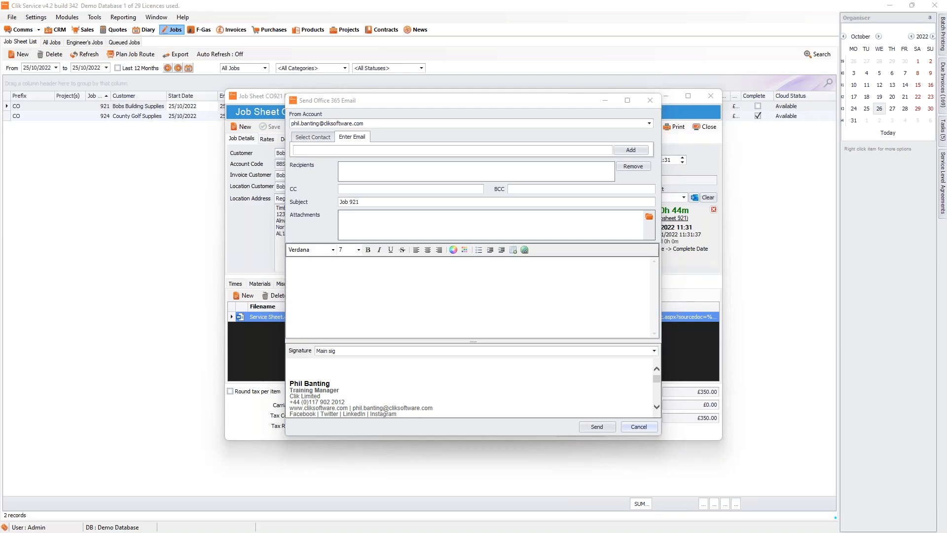
left_click(634, 426)
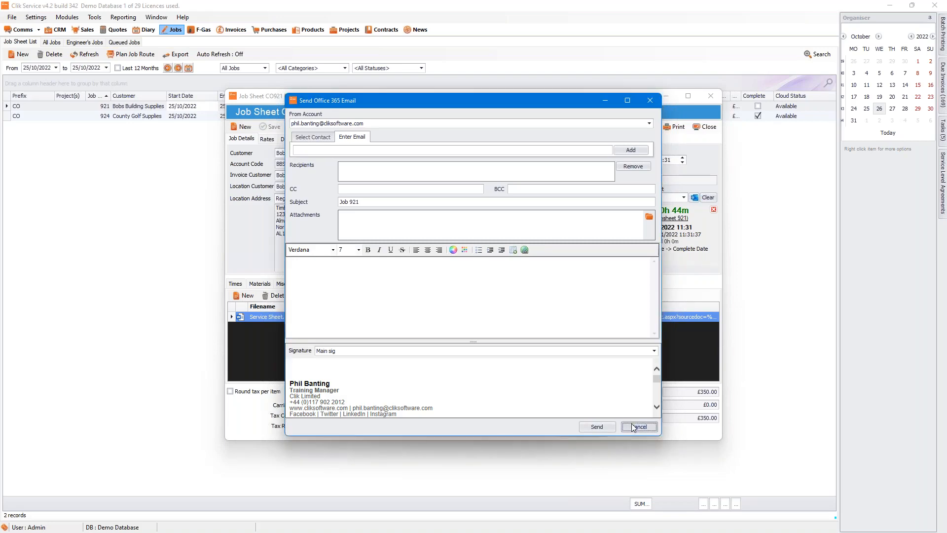
left_click(705, 127)
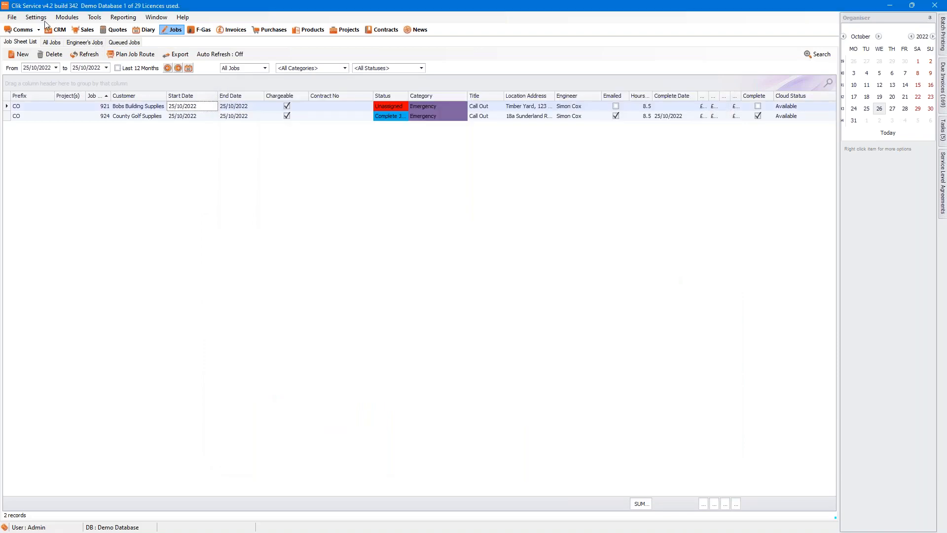
Step: Open the Office 365 communication settings and start a new email signature
left_click(37, 18)
left_click(40, 29)
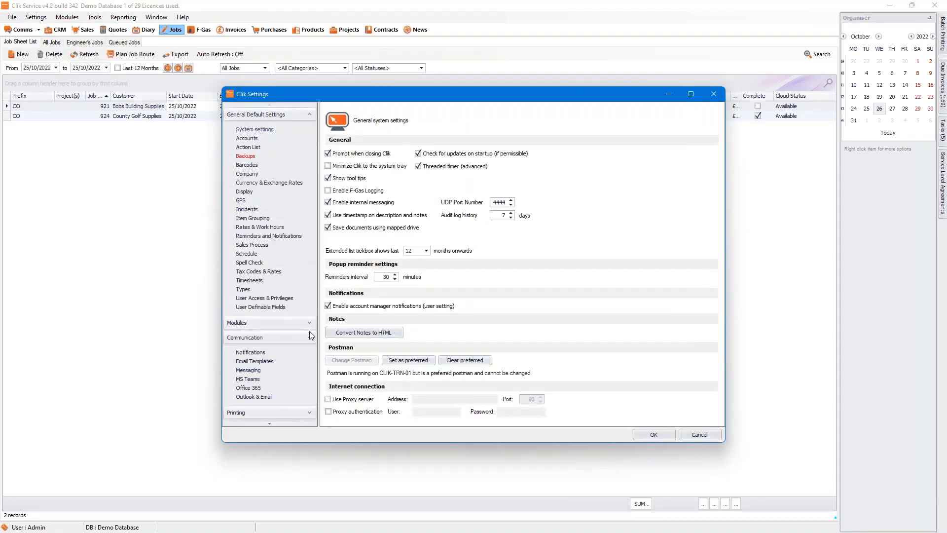
left_click(310, 332)
left_click(248, 388)
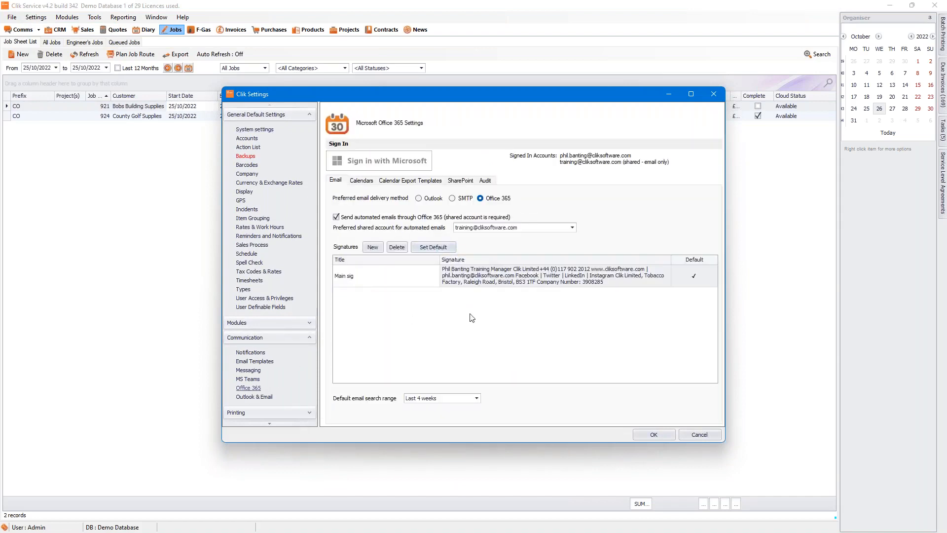
left_click(369, 251)
left_click(367, 250)
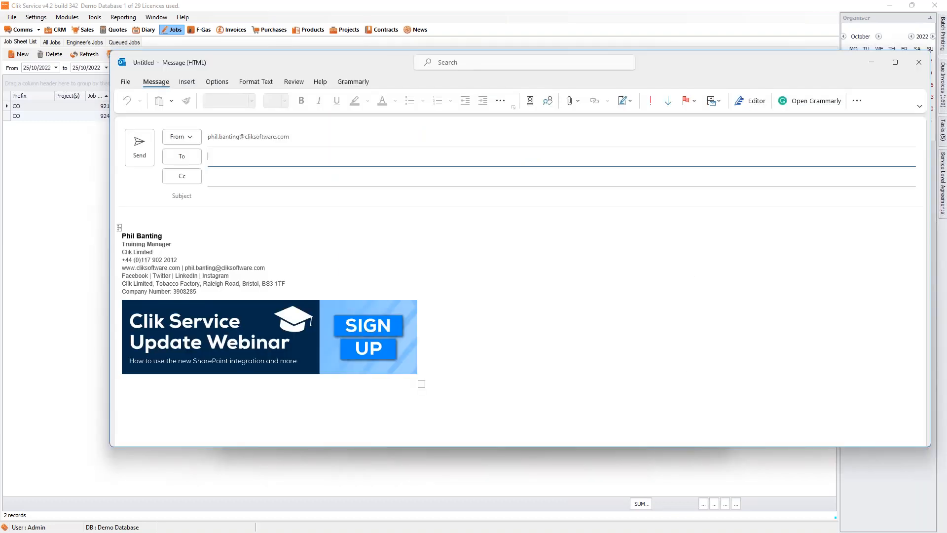
Step: Paste the Outlook signature with its webinar banner, give it a title, and save it
left_click(431, 342)
key("ctrl+a")
key("ctrl+c")
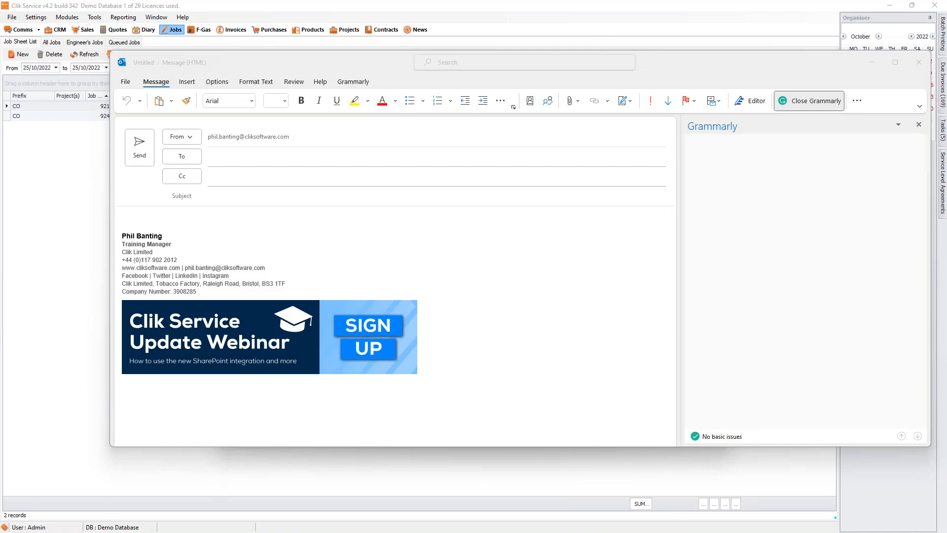
key("alt+Tab")
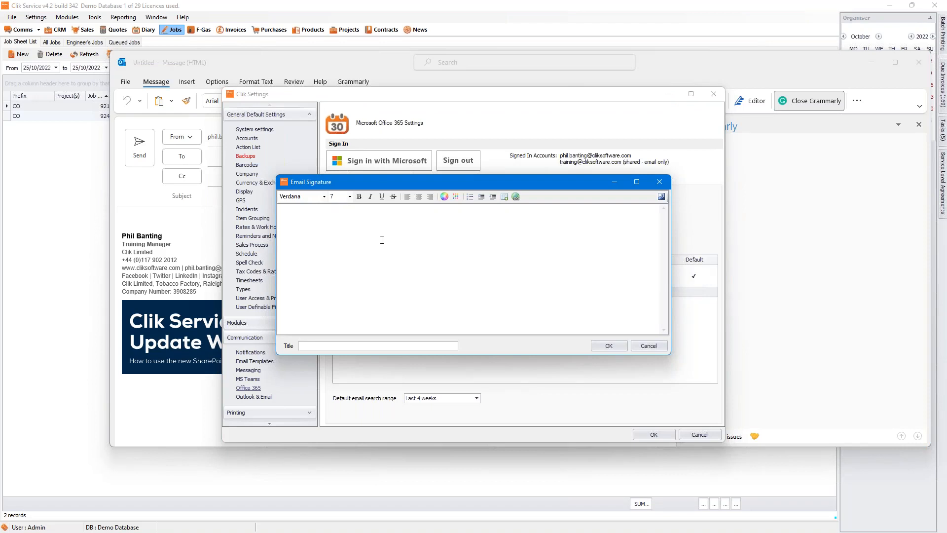
key("ctrl+v")
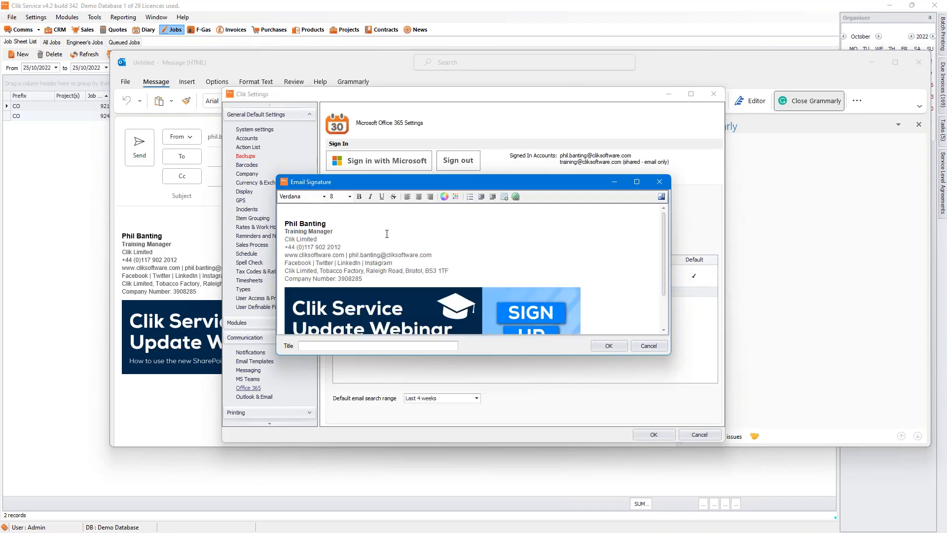
left_click(327, 347)
type("PhilSig")
left_click(609, 346)
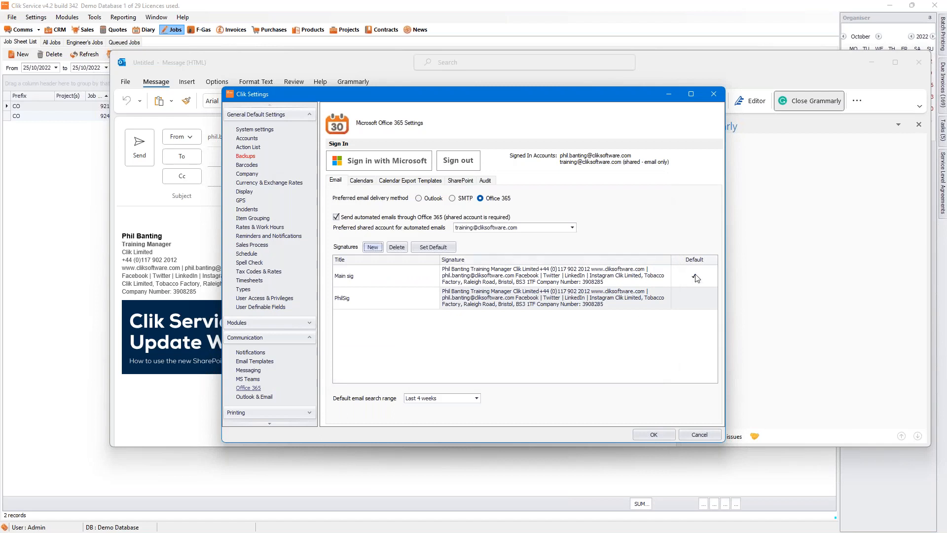
Step: Select the new signature's Default cell in the Office 365 signature list
left_click(674, 306)
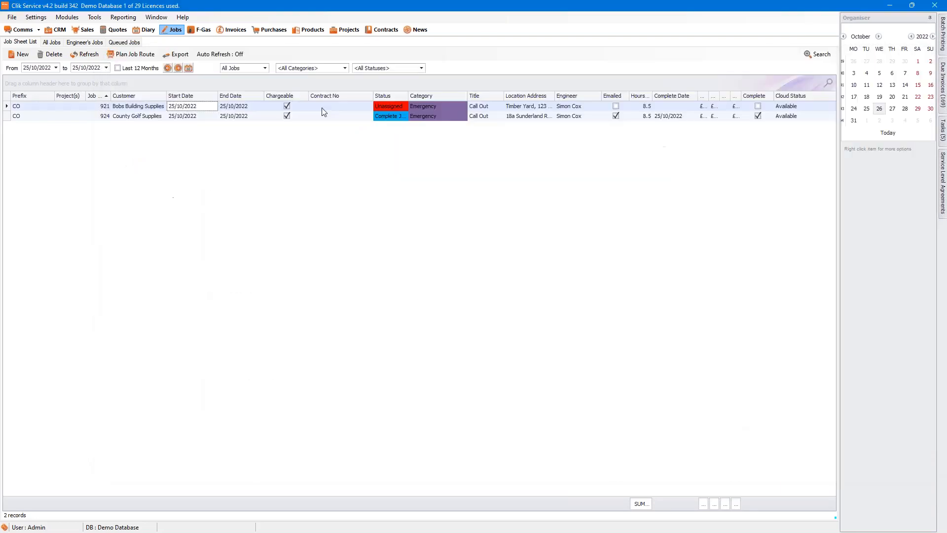
Step: Open contract 21 for Business Exhibitions from the contracts list
left_click(379, 30)
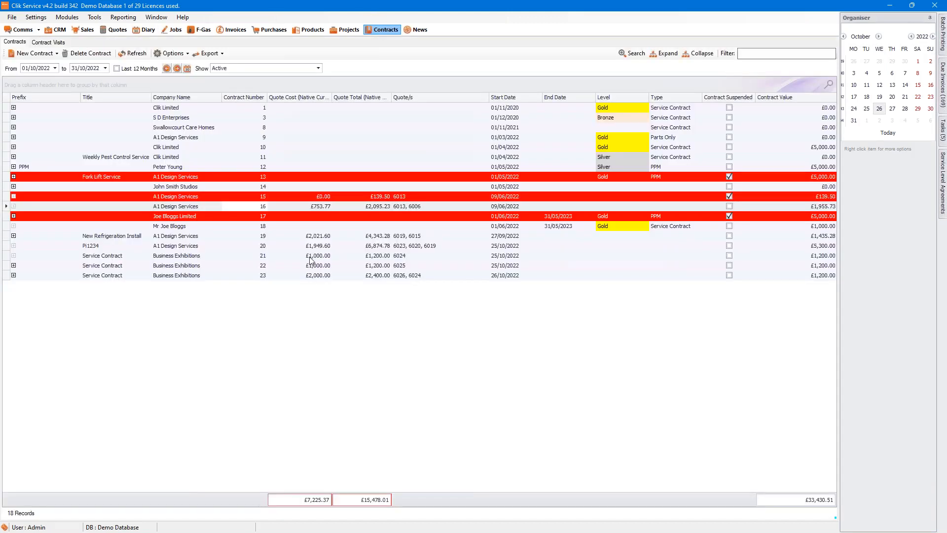
left_click(310, 256)
double_click(310, 257)
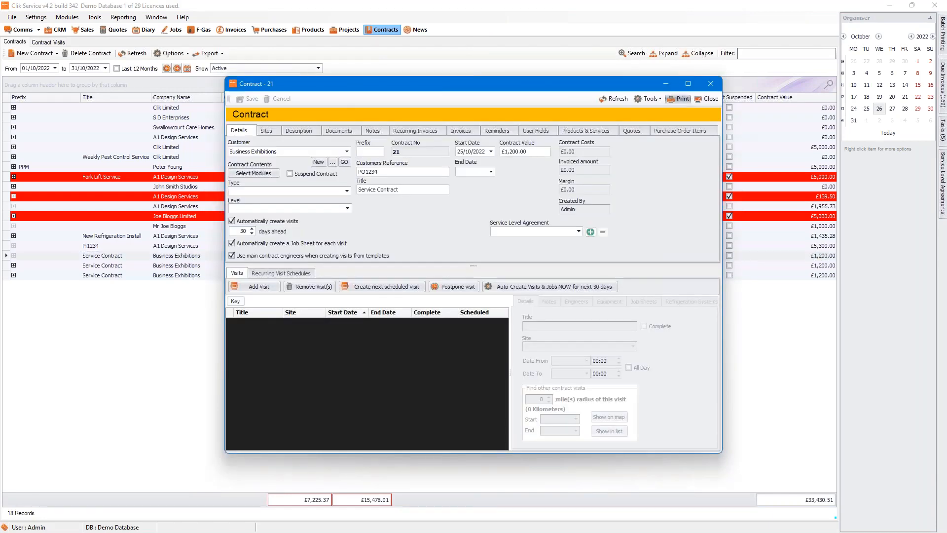
Step: Preview contract 21 with the Contract summary print template, then close the preview
left_click(678, 99)
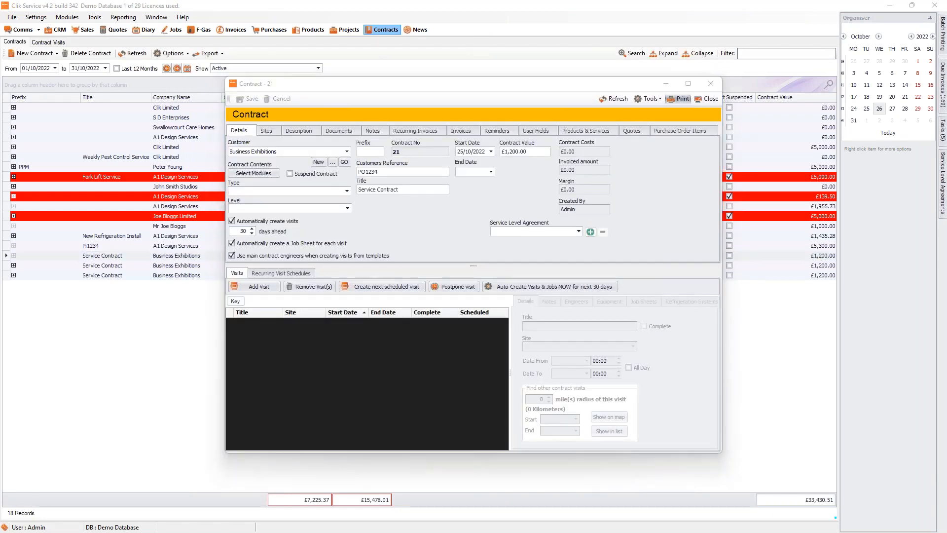
left_click(328, 216)
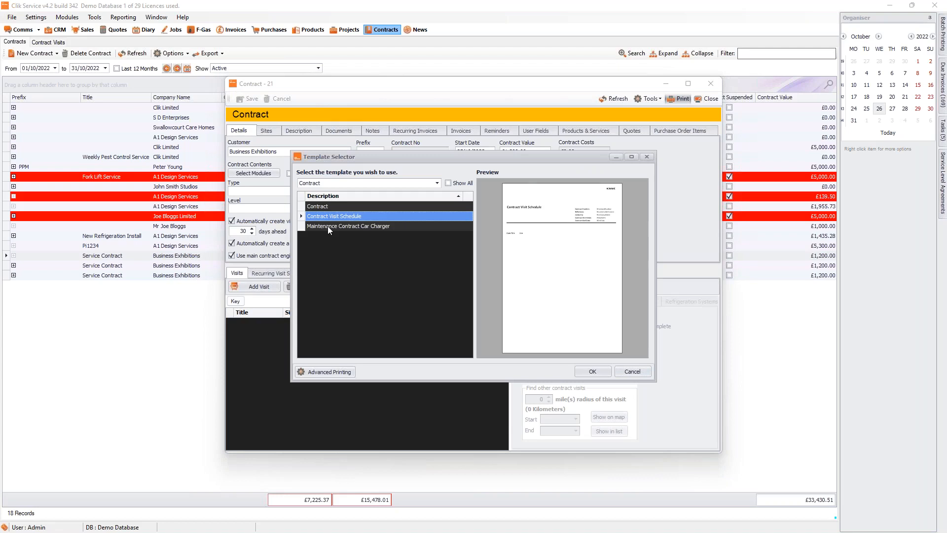
left_click(328, 225)
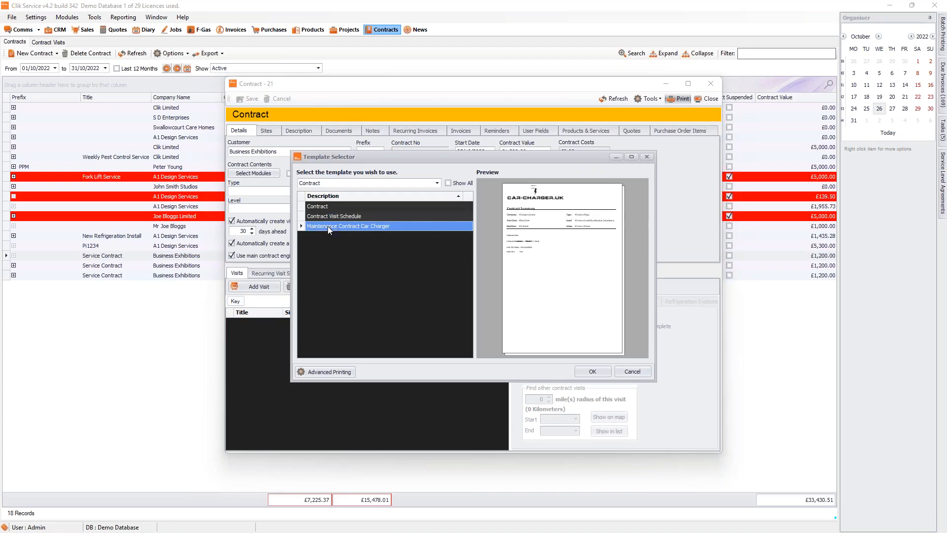
left_click(377, 218)
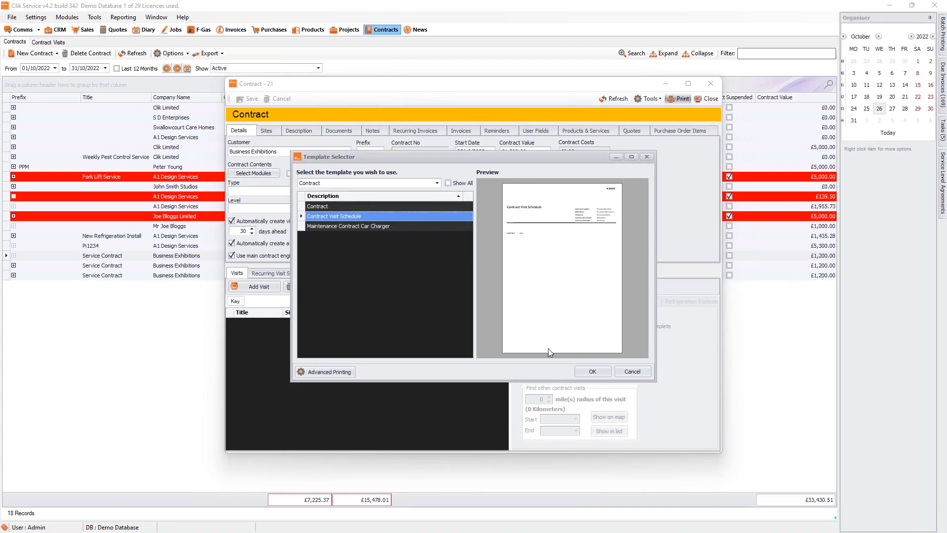
left_click(320, 206)
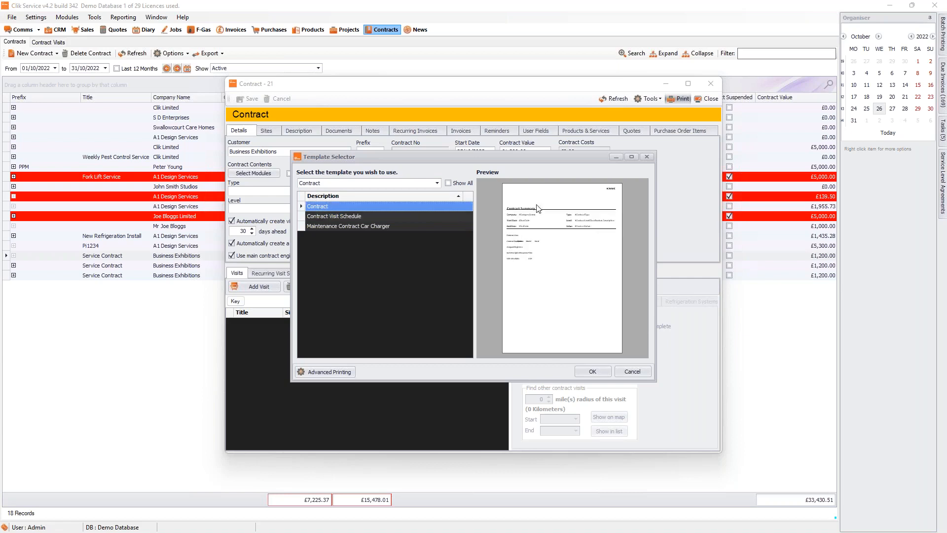
left_click(588, 376)
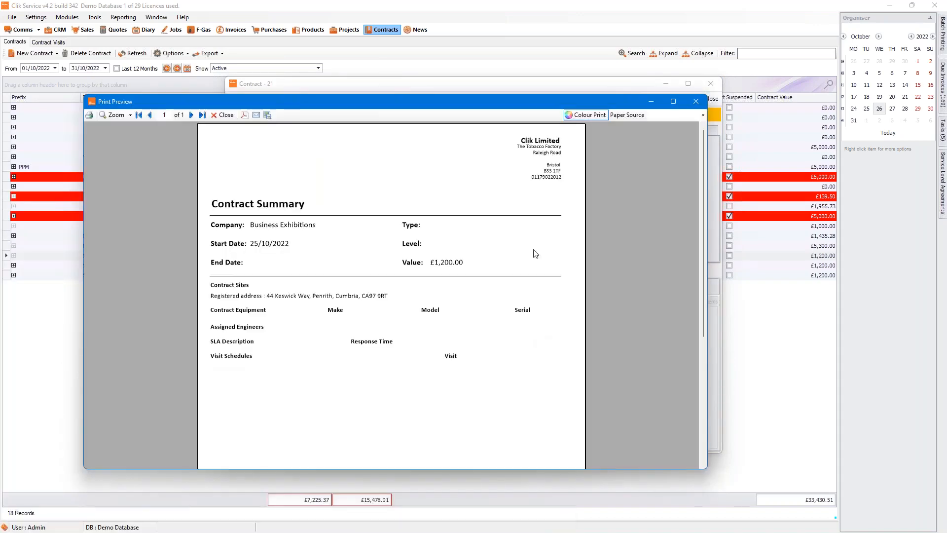
left_click(695, 101)
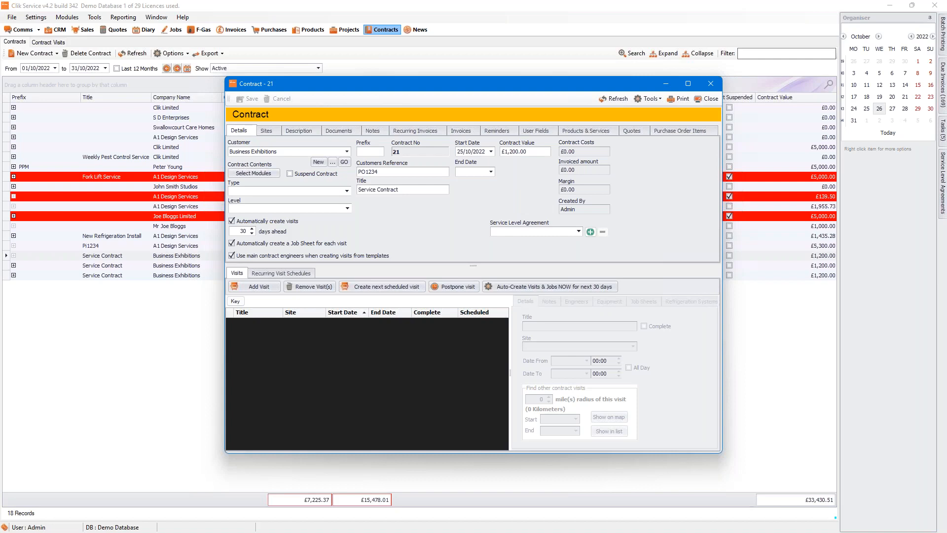
Step: Add a new material 'testest' priced £5.00 to contract 21's quote 6024
left_click(627, 130)
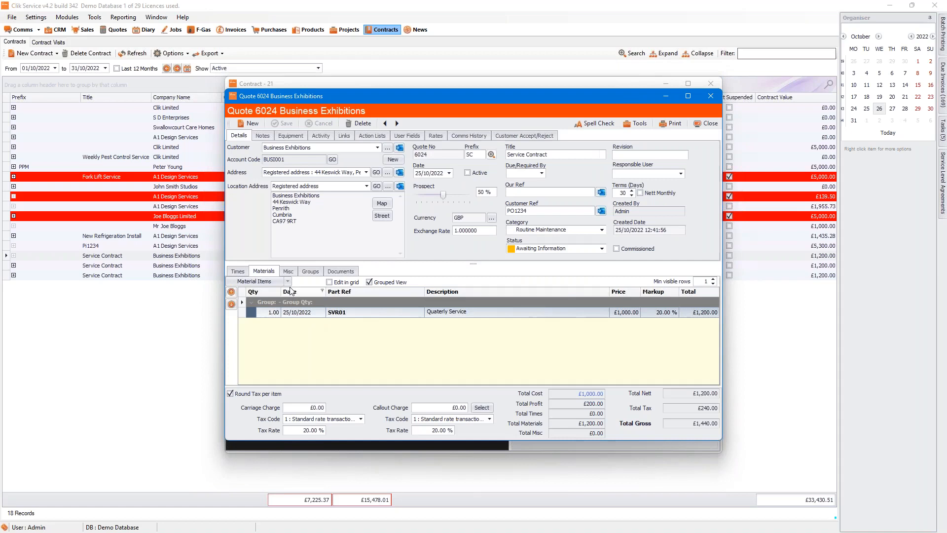
left_click(287, 281)
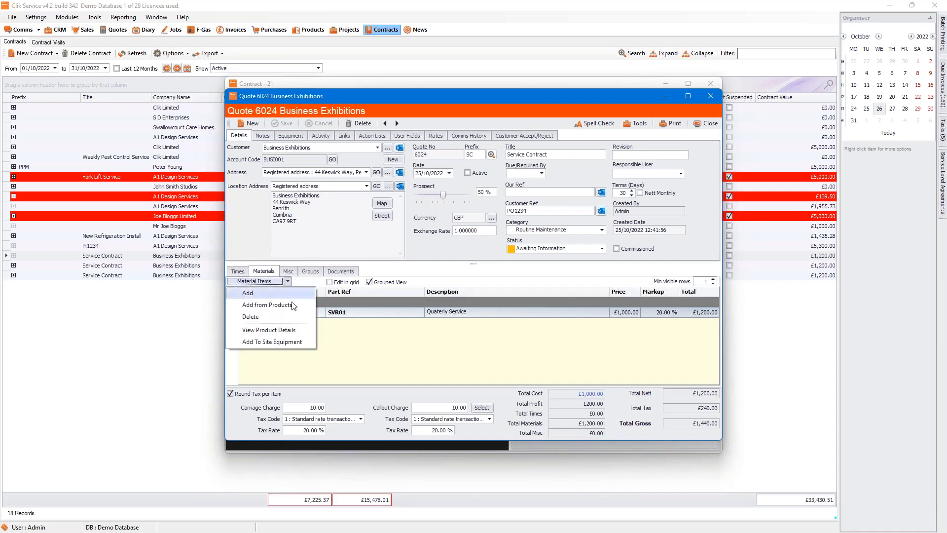
left_click(293, 306)
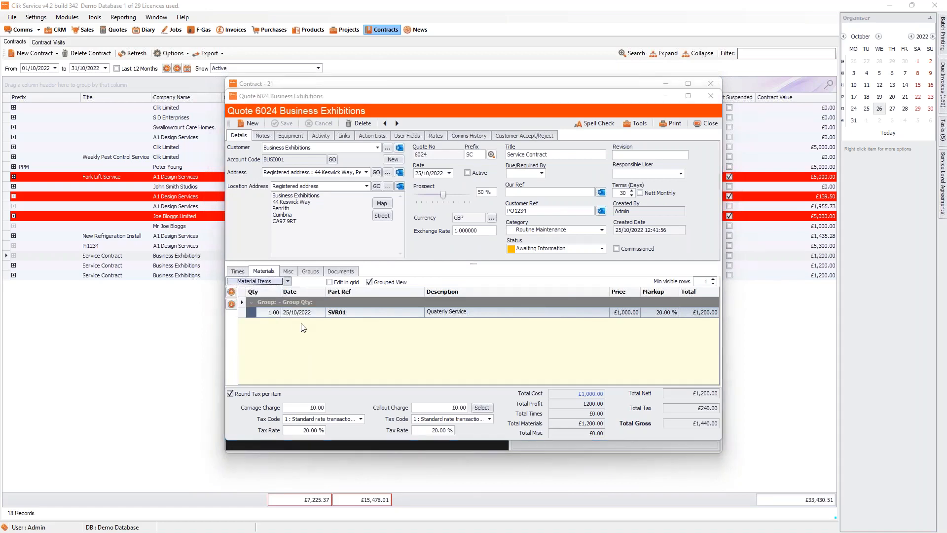
left_click(327, 201)
type("tes")
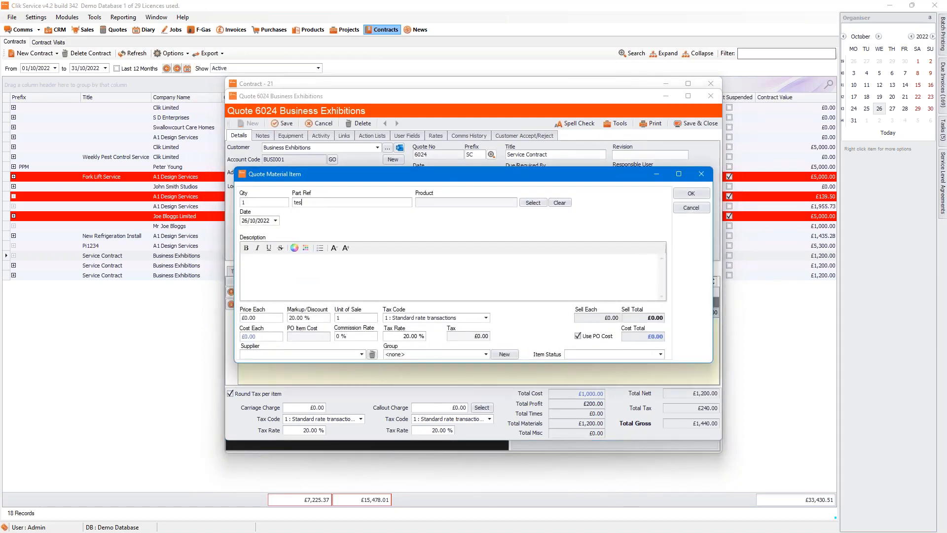
type("test")
key("Tab")
type("5")
left_click(691, 193)
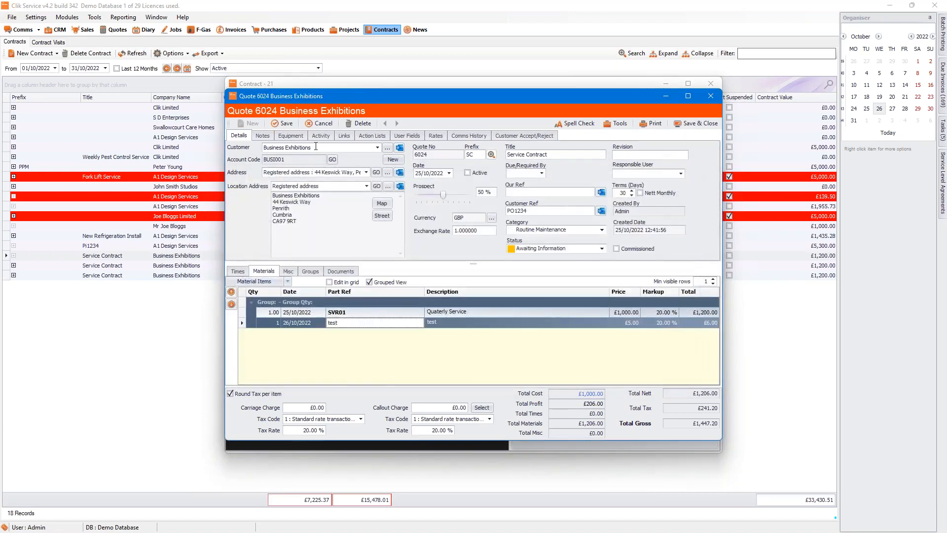
Step: Raise purchase orders from materials: CITB for SVR01, Bobs Building Supplies for the test item
left_click(321, 136)
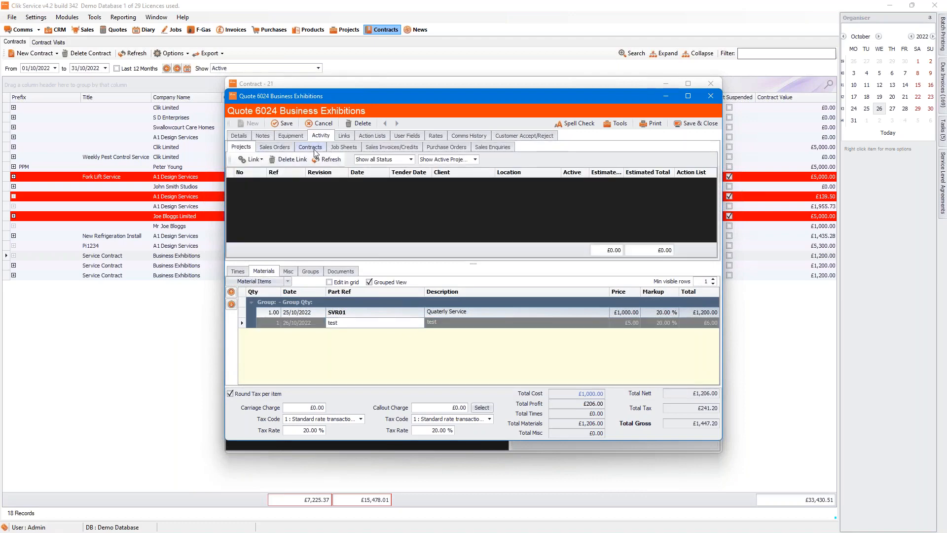
left_click(446, 147)
left_click(266, 160)
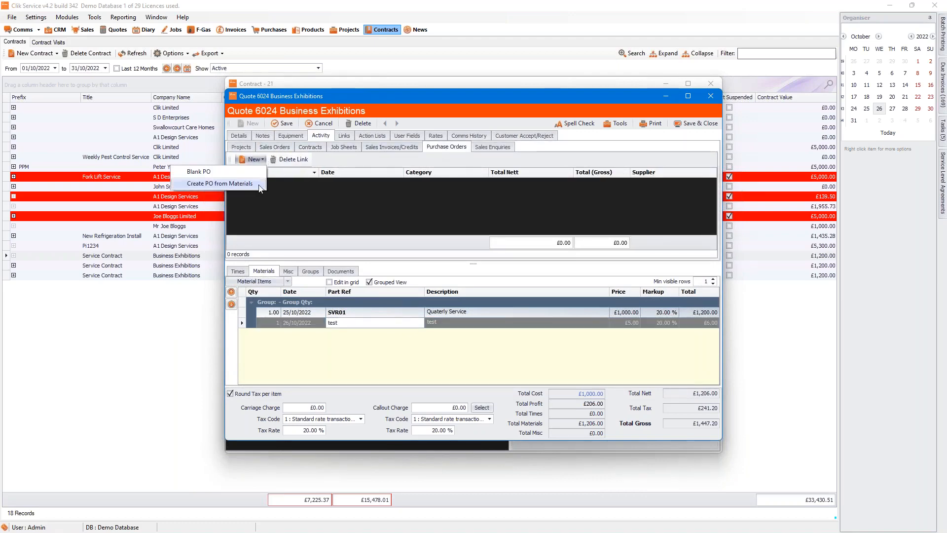
left_click(251, 179)
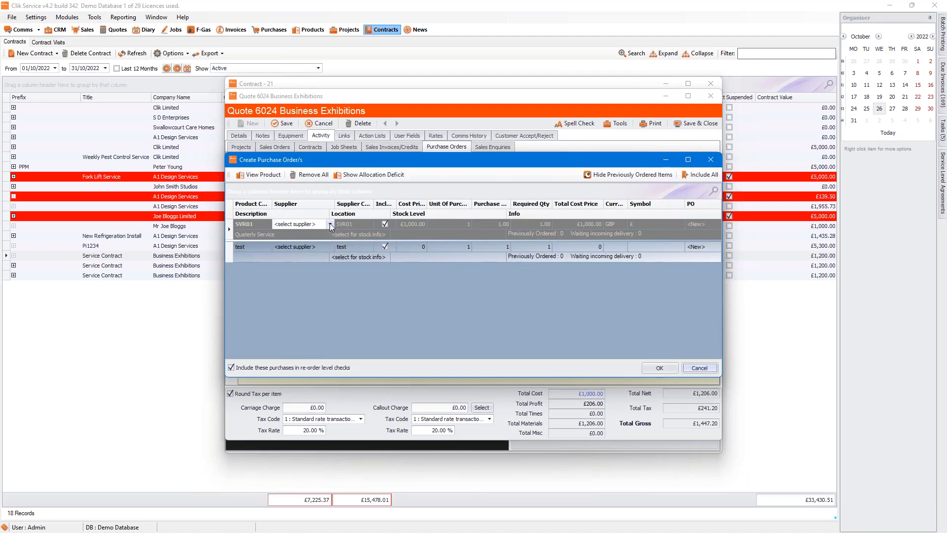
left_click(330, 224)
left_click(327, 247)
left_click(328, 246)
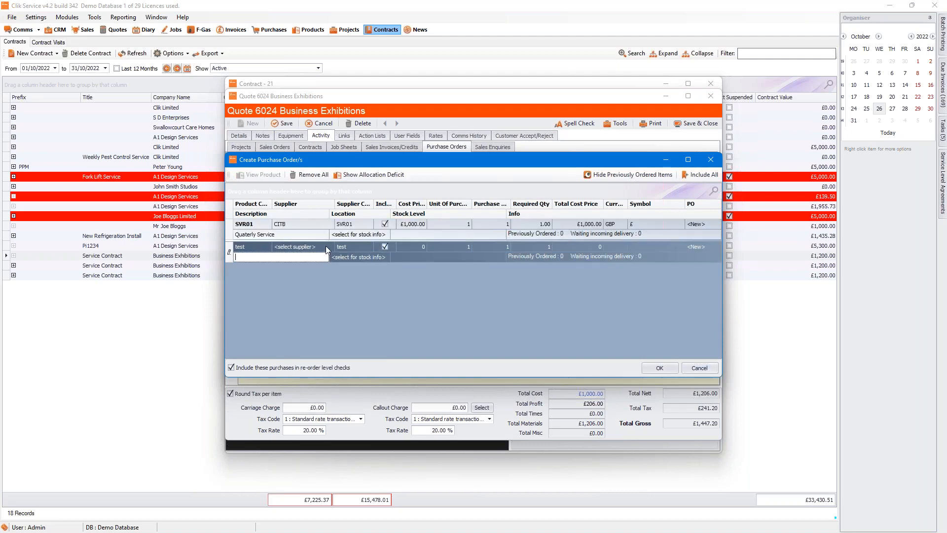
left_click(329, 247)
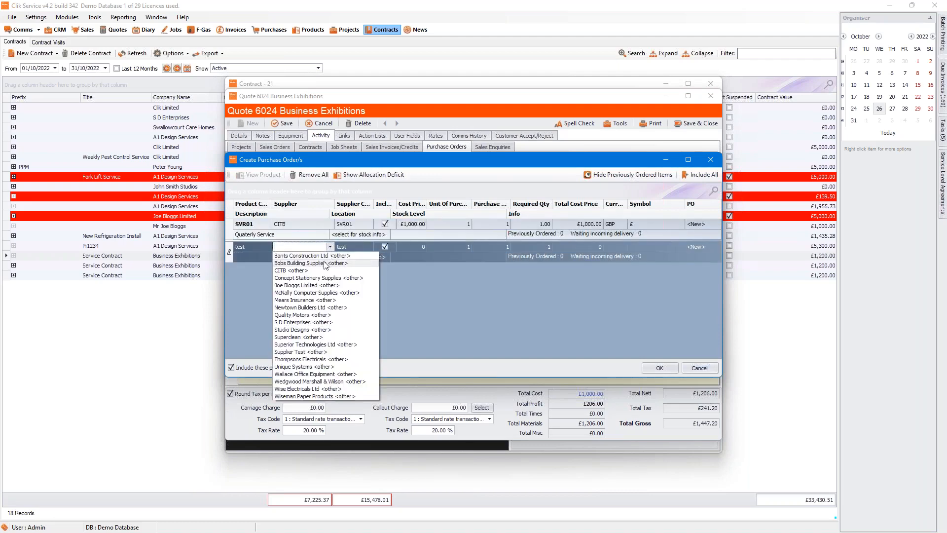
left_click(325, 263)
left_click(664, 367)
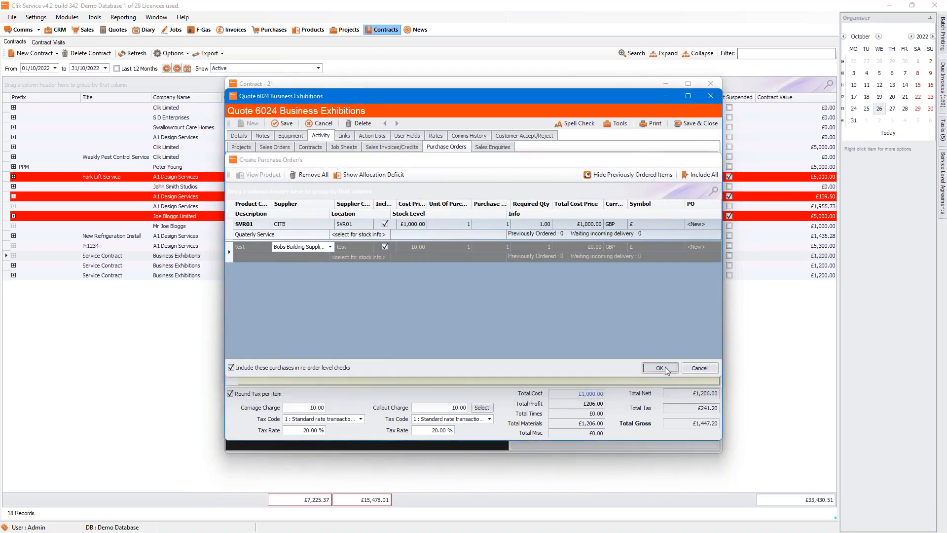
left_click(700, 123)
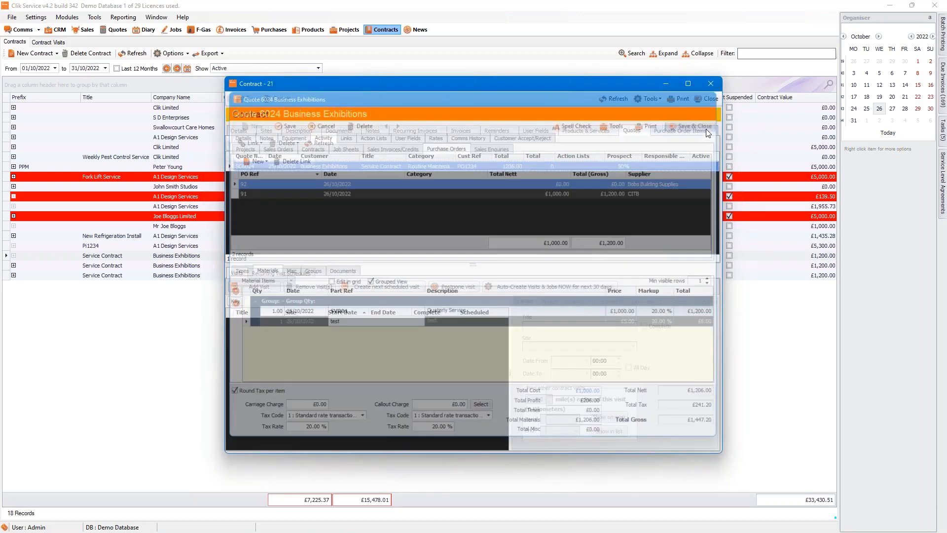
Step: Show contract 21's Purchase Order Items, an empty list totalling £0.00
left_click(663, 131)
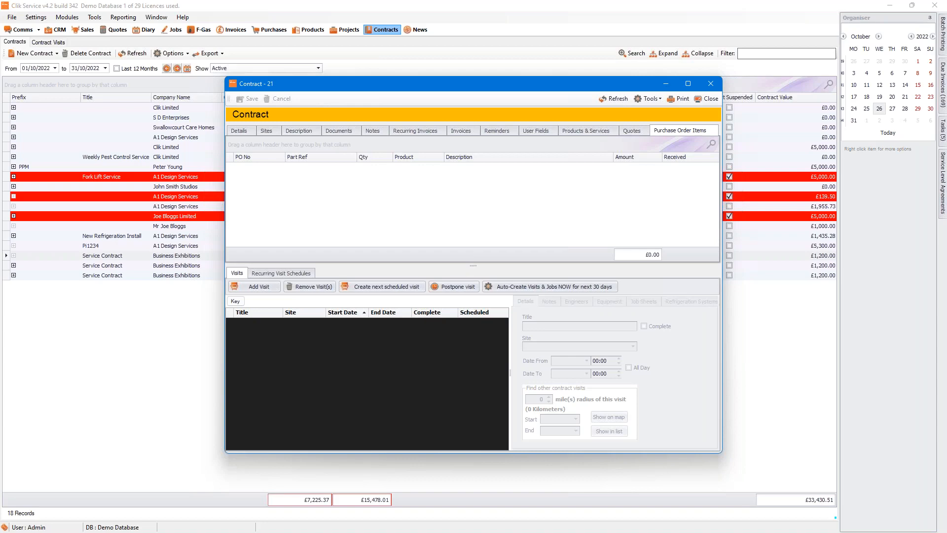
Step: Drag 88_DCR18_cert.exml into job sheet CO924's documents and open the attached file
left_click(705, 101)
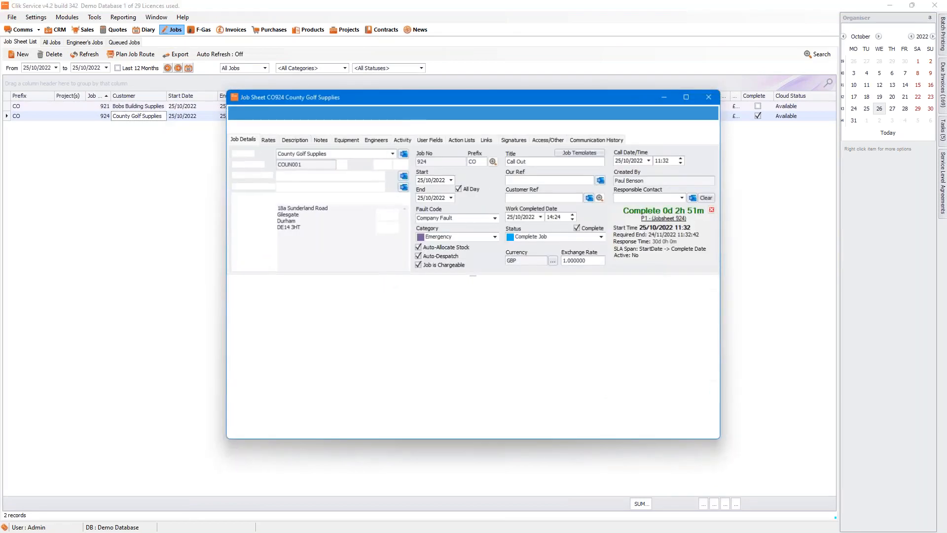
left_click(333, 283)
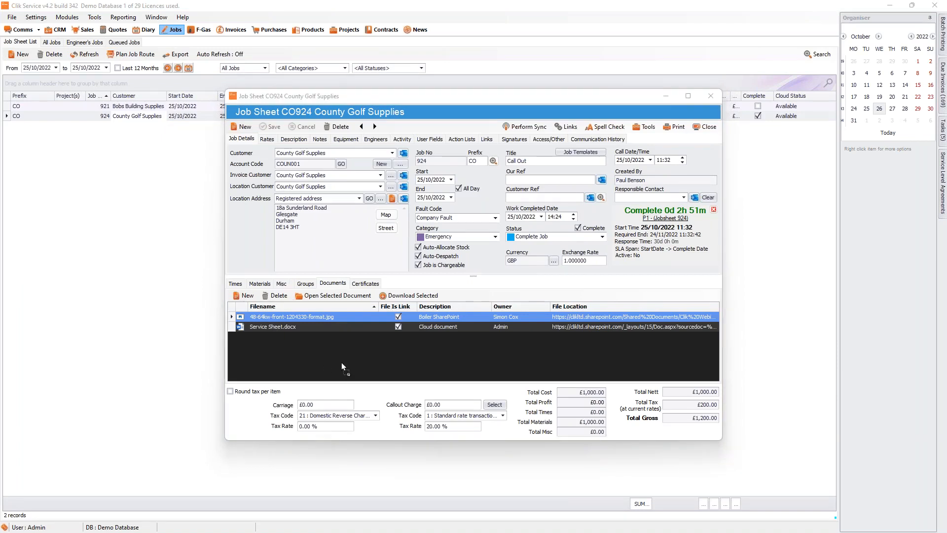
left_click_drag(342, 362, 341, 362)
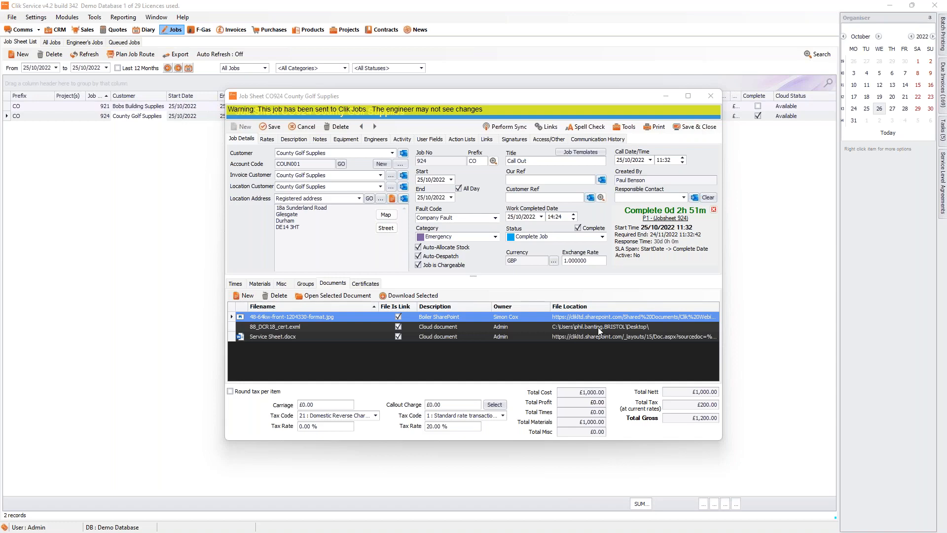
left_click(605, 326)
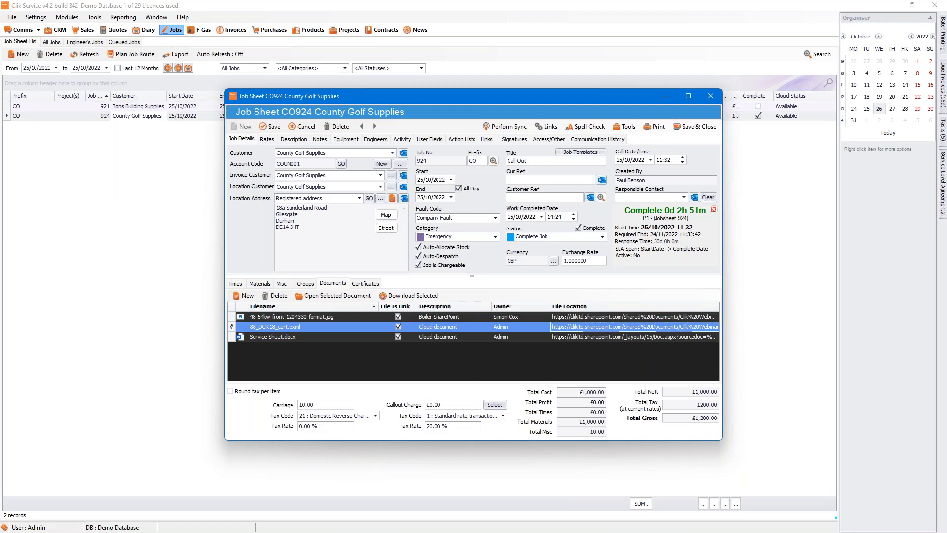
double_click(606, 326)
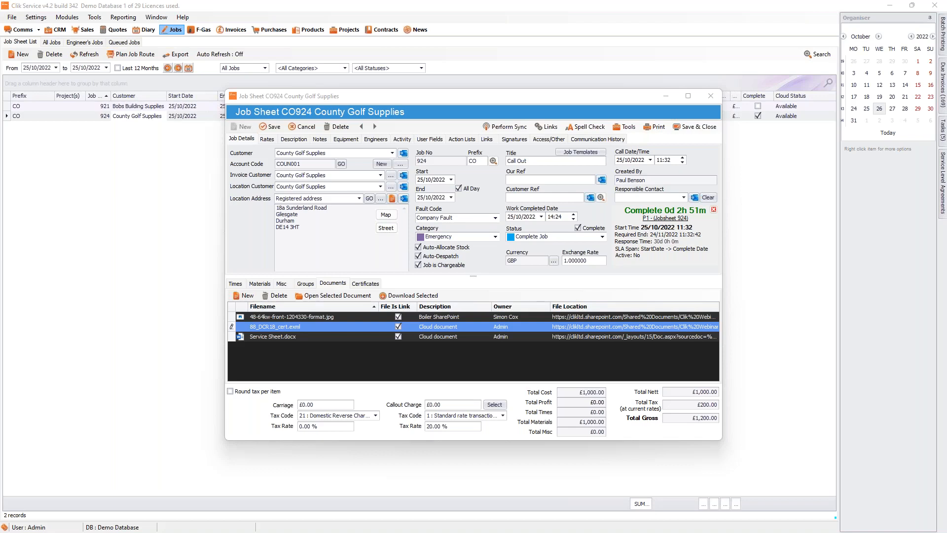
Step: Open contract 23 and show its Quaterly Visits schedule with next visit 01/01/2023
left_click(157, 194)
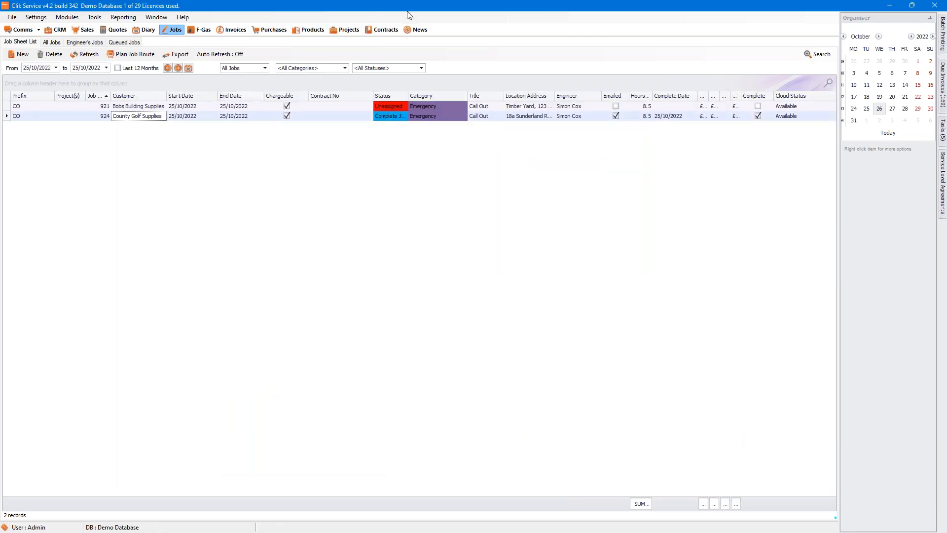
left_click(388, 28)
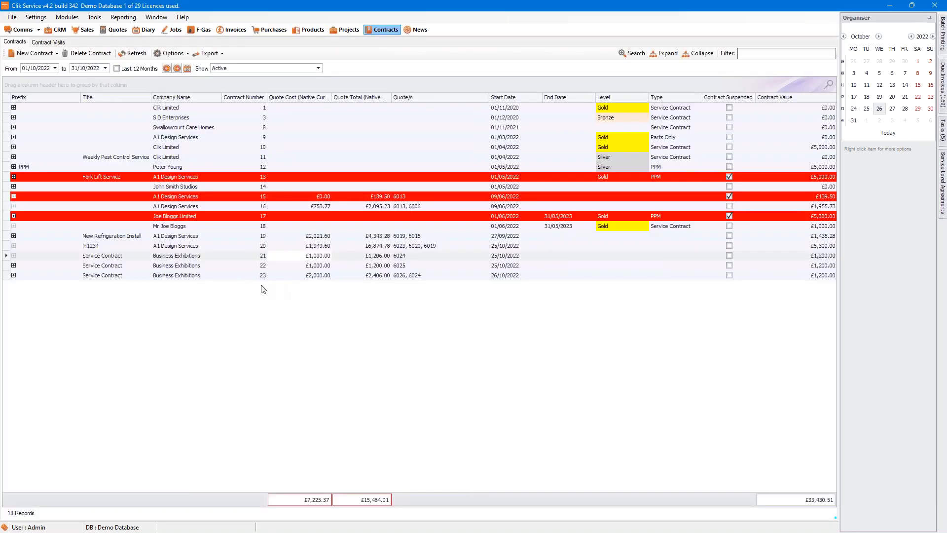
left_click(362, 275)
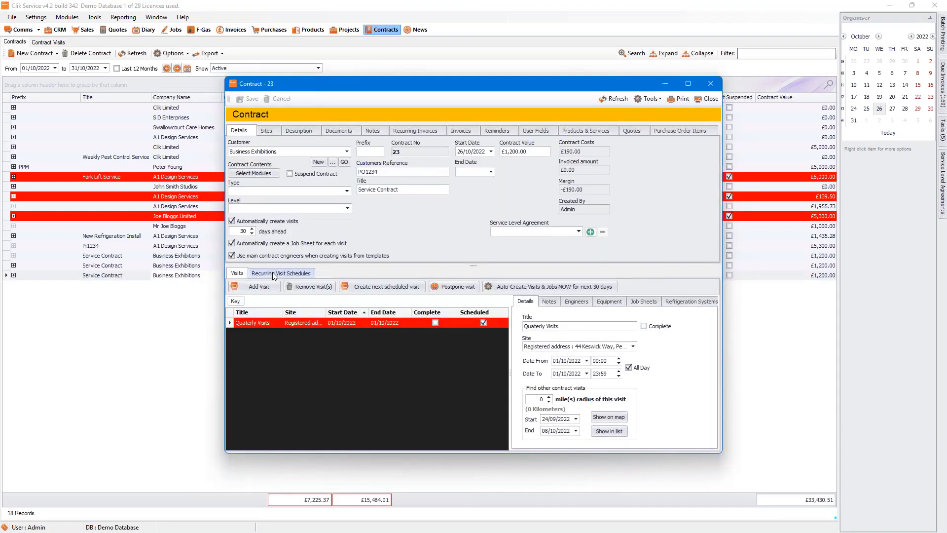
left_click(274, 274)
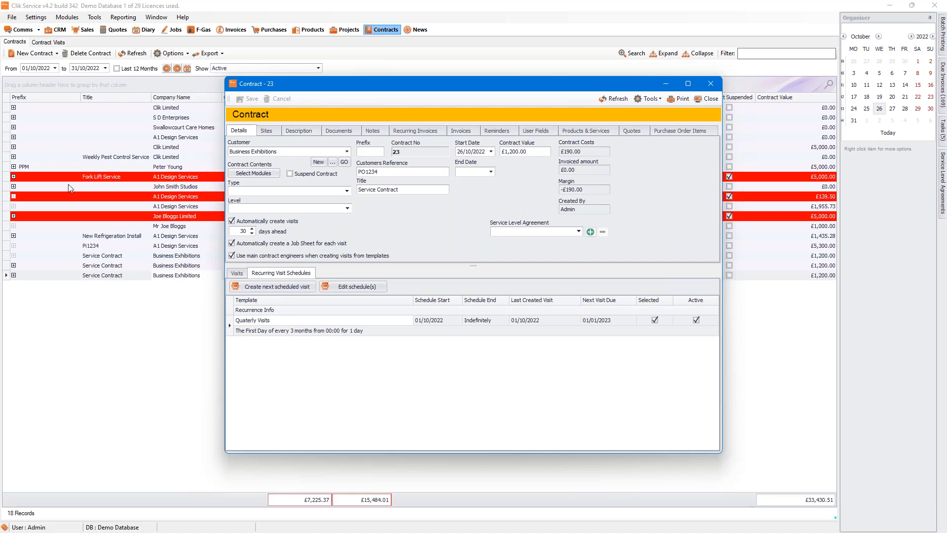
Step: Add A1 Design - Area 1 to contract 23's reminder recipients, then advance the webinar to the Get in Touch slide
left_click(503, 129)
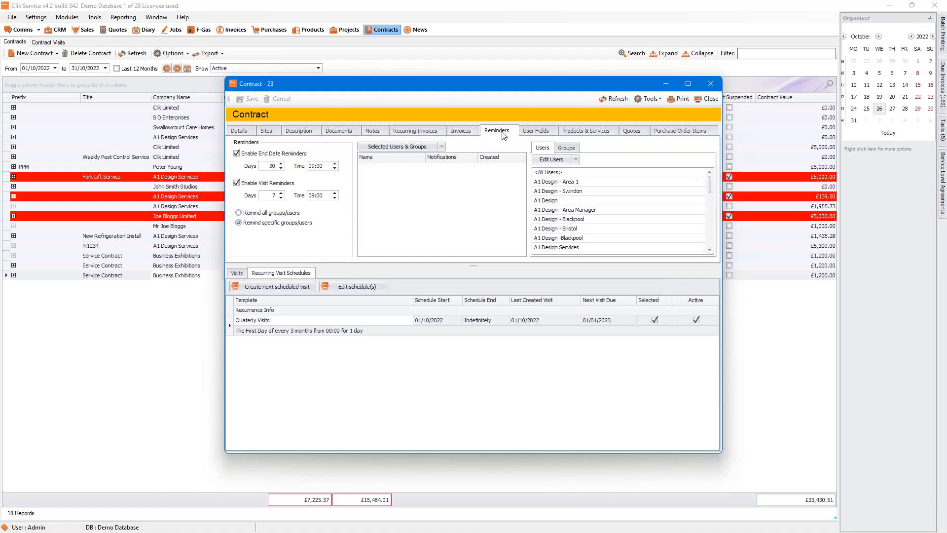
double_click(572, 182)
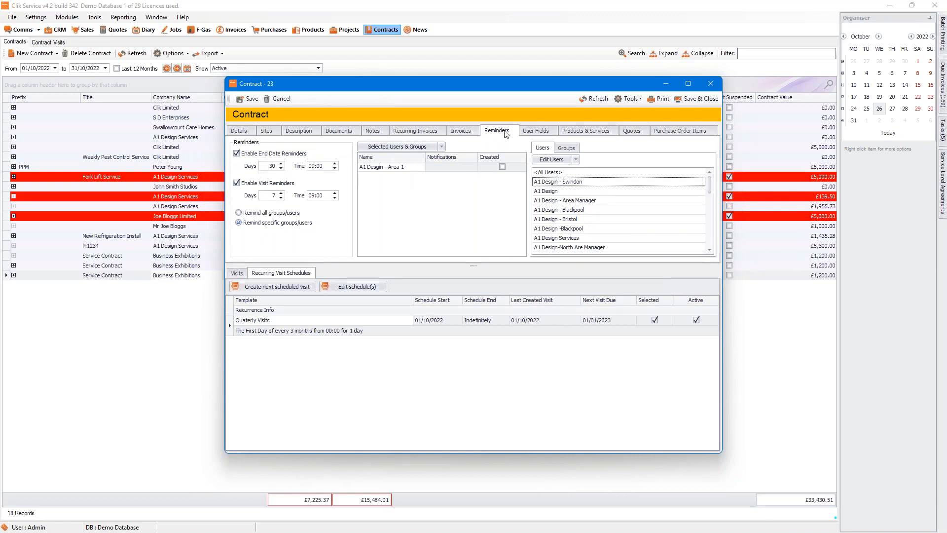
scroll(571, 228, "down", 5)
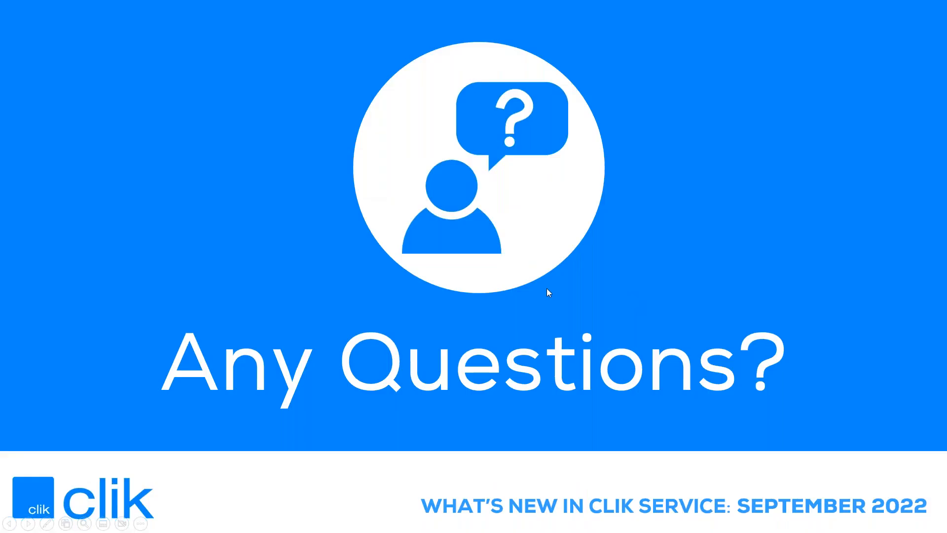
scroll(546, 289, "down", 2)
scroll(545, 291, "up", 1)
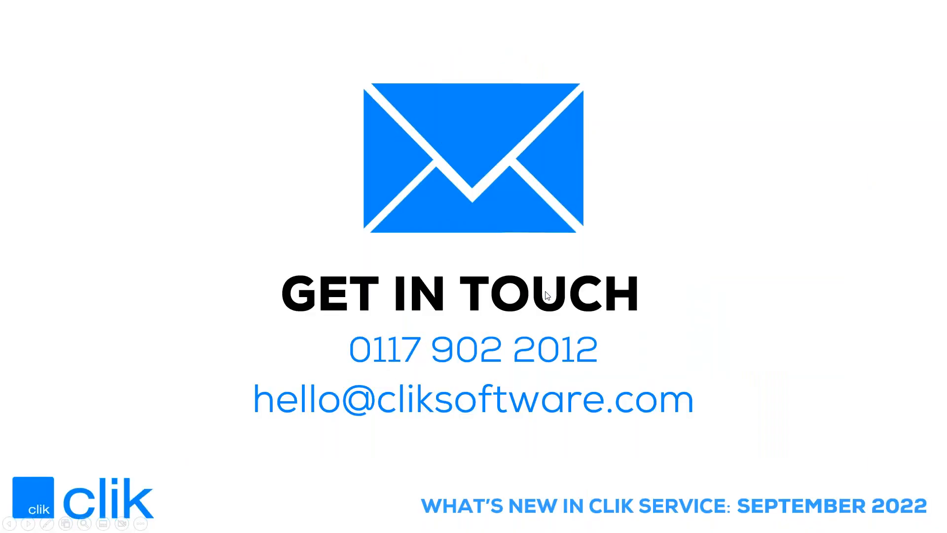